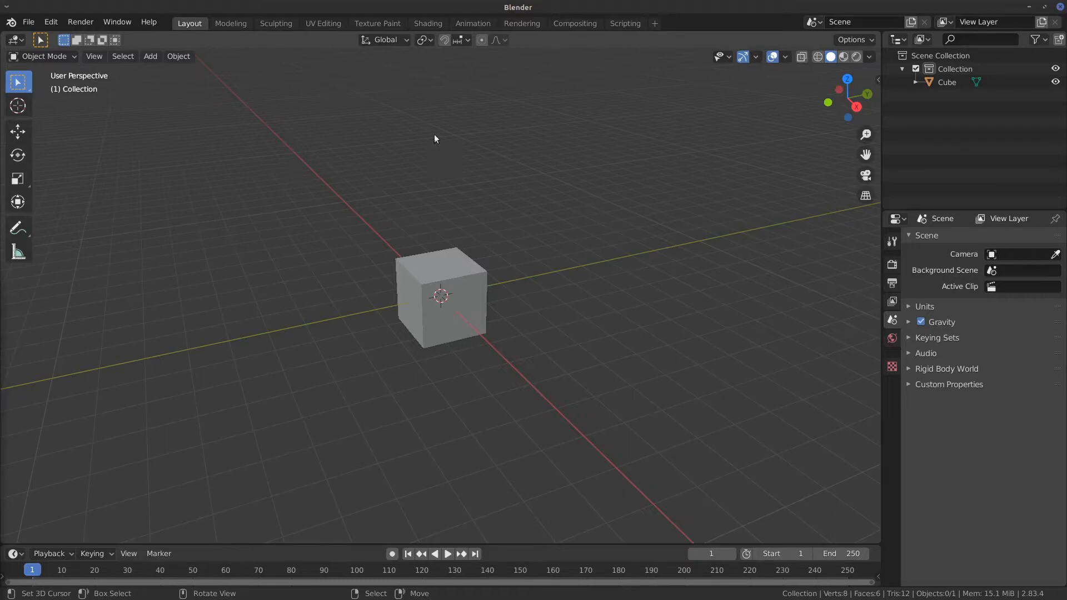
# Select the cube and switch it to Sculpt Mode in the Layout workspace.
pyautogui.click(274, 24)
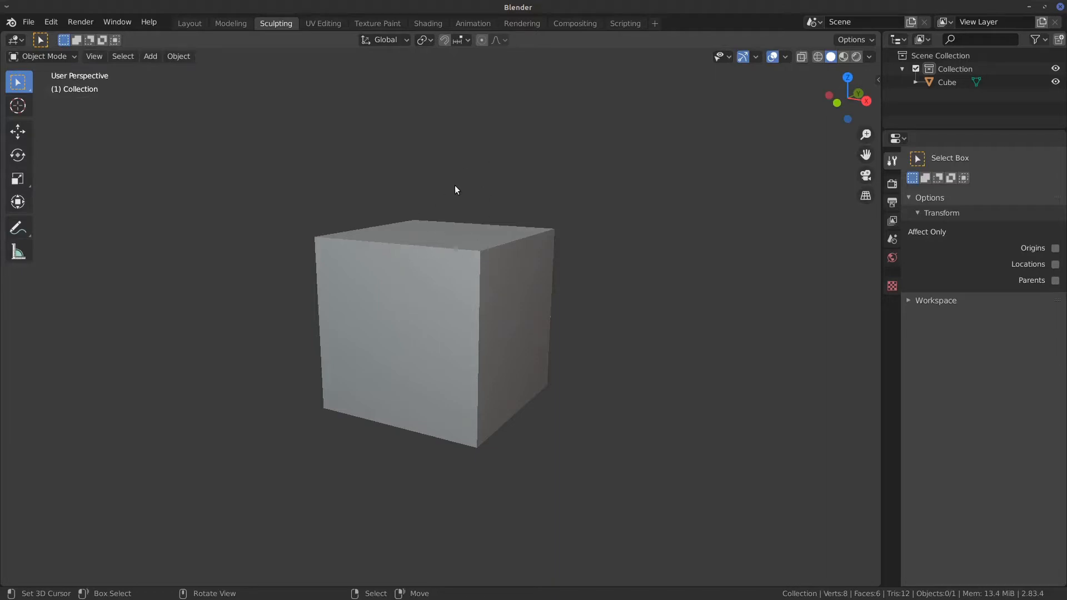
pyautogui.click(194, 24)
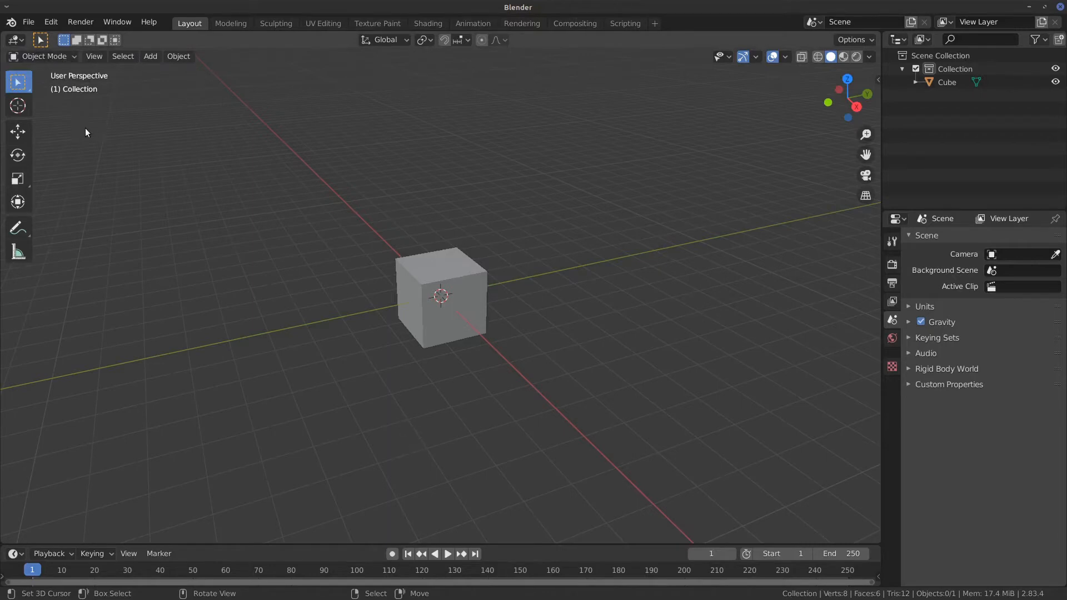
pyautogui.click(438, 287)
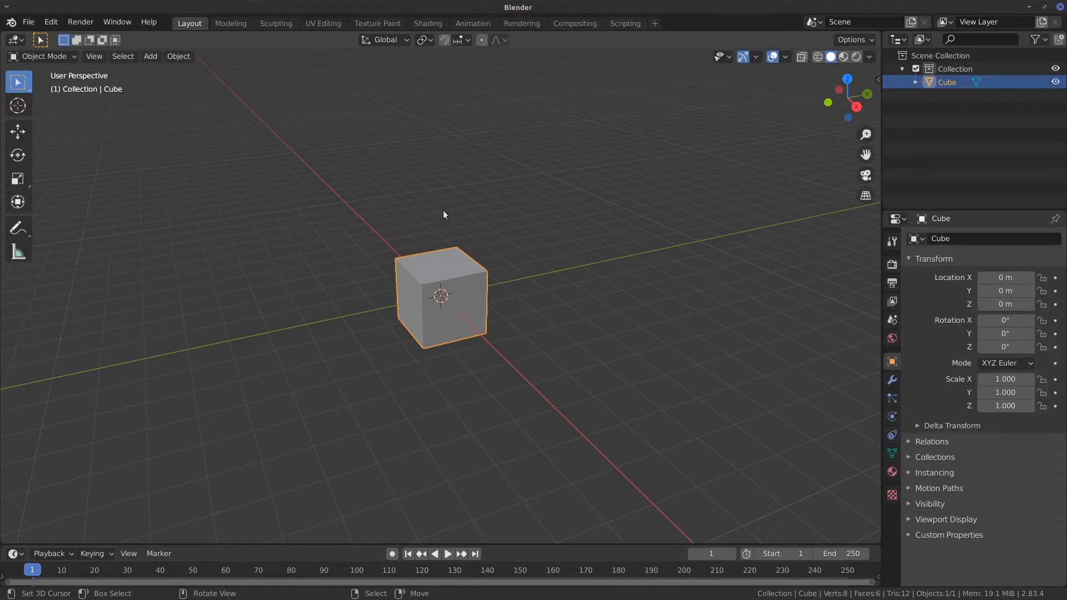
pyautogui.click(58, 55)
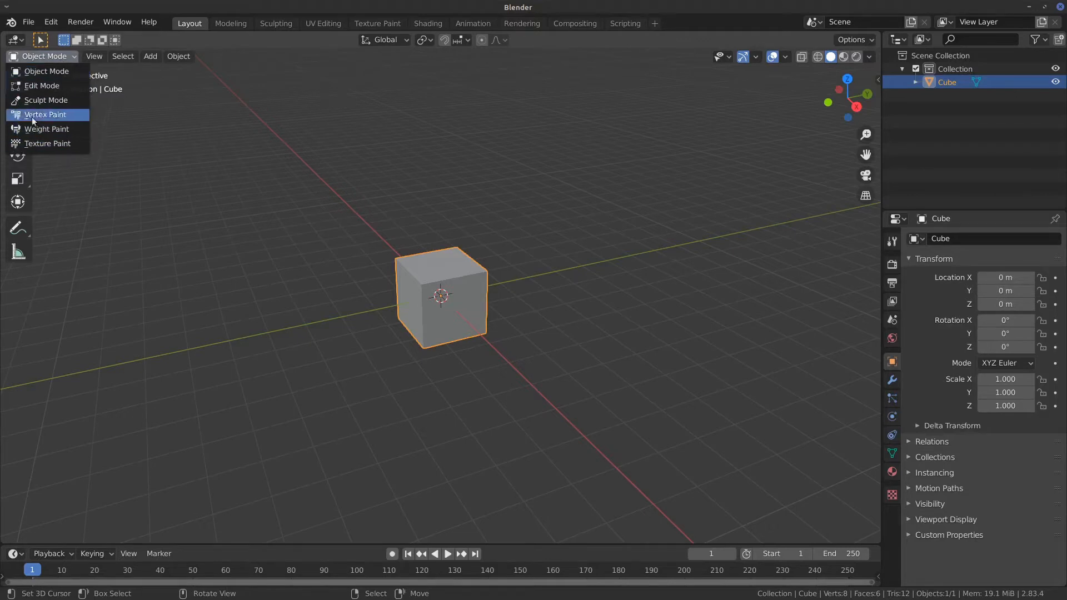
pyautogui.click(53, 101)
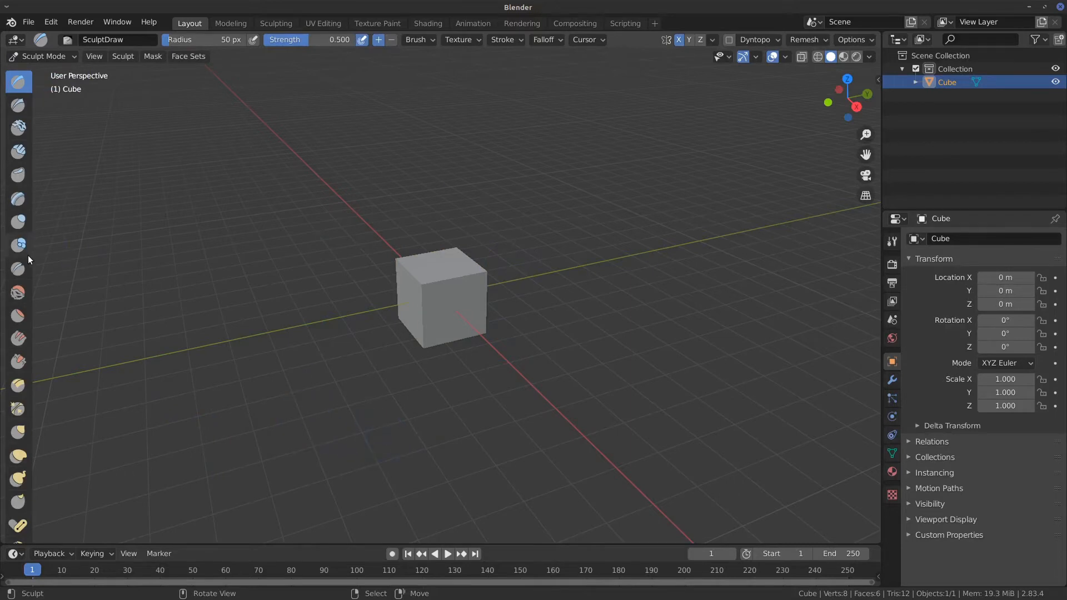
# Widen the brush toolbar to two columns and show the active tool's settings in the properties editor.
pyautogui.moveTo(33, 251); pyautogui.dragTo(61, 250)
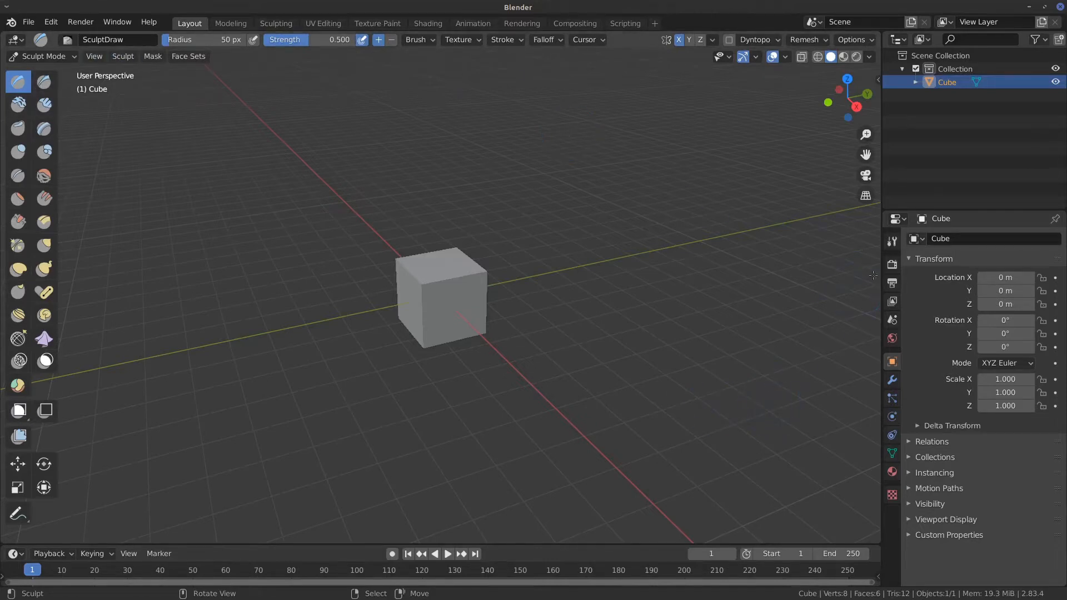
pyautogui.click(891, 245)
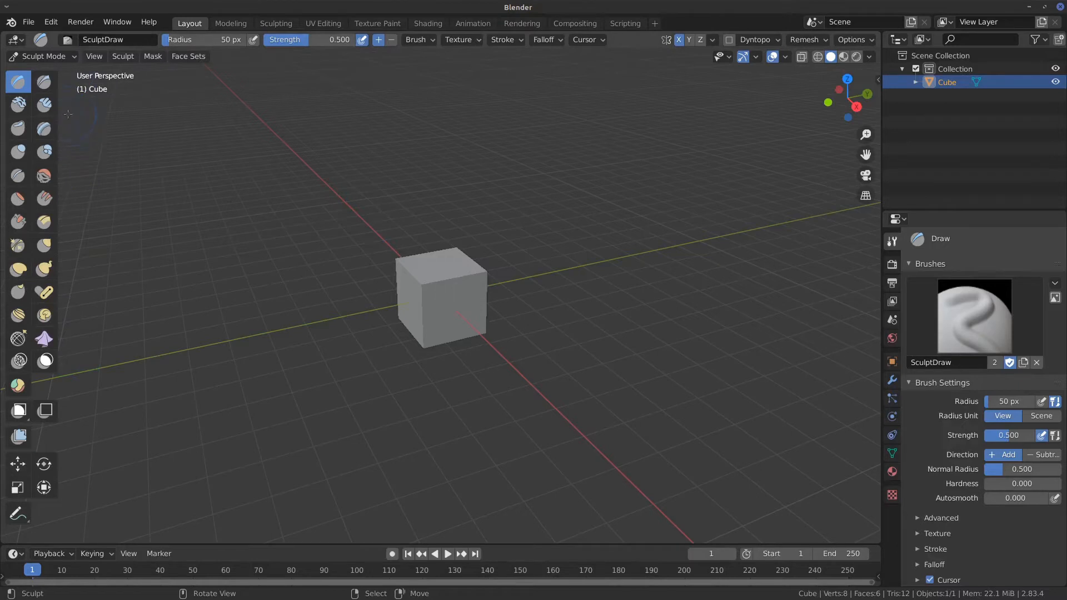
# Annotate vertical lines along the brush toolbar and the properties editor, erasing most of the ones beside the properties editor.
pyautogui.moveTo(68, 90); pyautogui.dragTo(67, 366)
pyautogui.moveTo(73, 251); pyautogui.dragTo(66, 67)
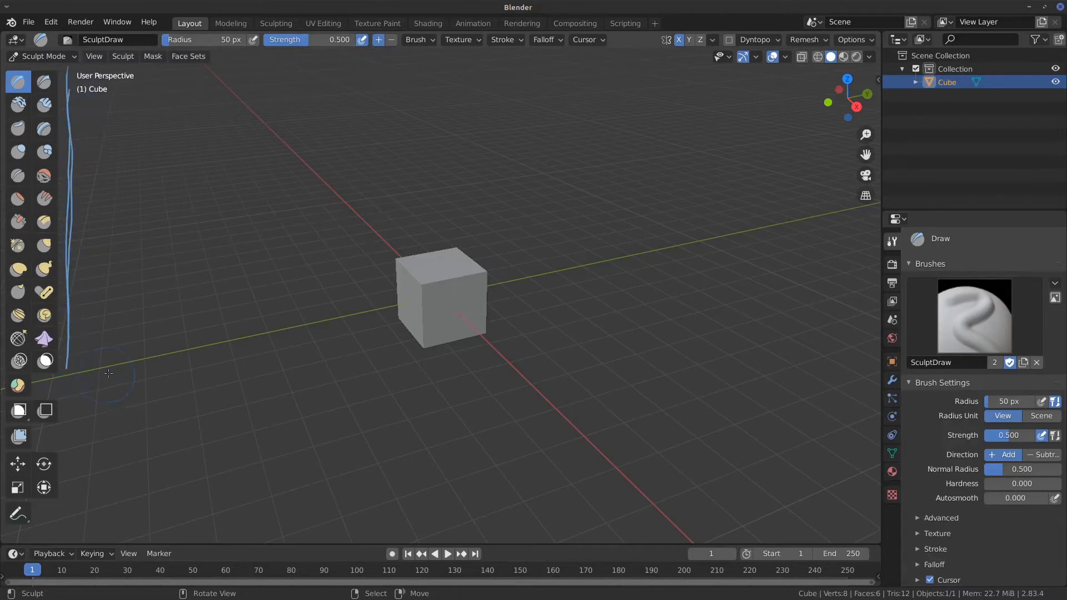
pyautogui.press('d')
pyautogui.moveTo(876, 234); pyautogui.dragTo(857, 509)
pyautogui.moveTo(876, 240)
pyautogui.mouseDown()
pyautogui.moveTo(860, 367)
pyautogui.moveTo(868, 485)
pyautogui.mouseUp()
pyautogui.moveTo(876, 241)
pyautogui.mouseDown(button='right')
pyautogui.moveTo(858, 398)
pyautogui.moveTo(870, 234)
pyautogui.mouseUp(button='right')
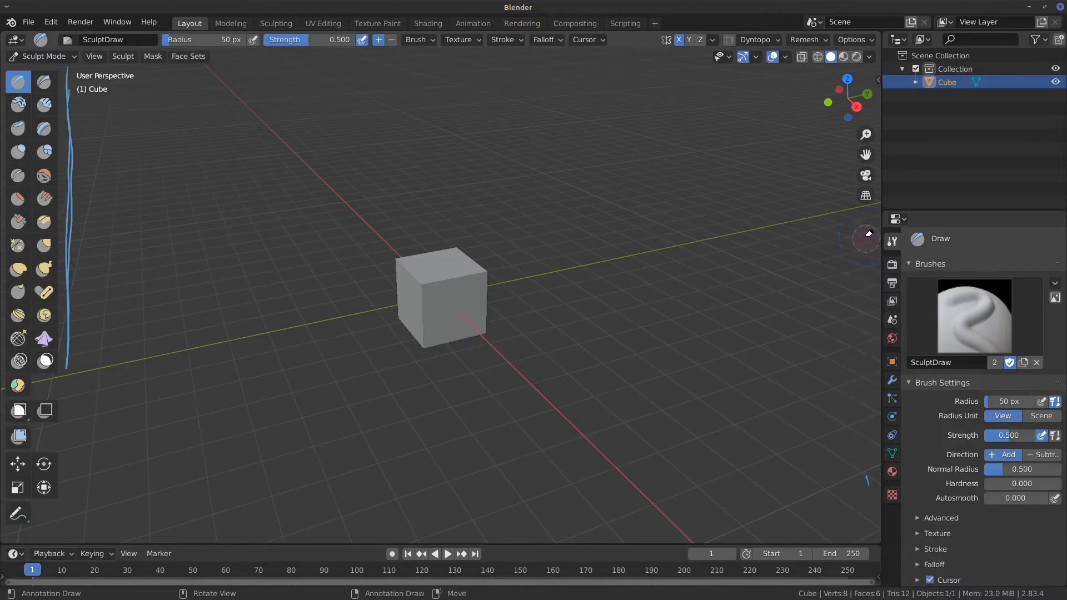
# Annotate arrows pointing at the active tool settings and the brush header, and erase both.
pyautogui.moveTo(786, 251)
pyautogui.mouseDown()
pyautogui.moveTo(868, 245)
pyautogui.moveTo(860, 258)
pyautogui.mouseUp()
pyautogui.moveTo(240, 121)
pyautogui.mouseDown()
pyautogui.moveTo(250, 66)
pyautogui.moveTo(260, 77)
pyautogui.mouseUp()
pyautogui.moveTo(246, 123); pyautogui.dragTo(249, 62, button='right')
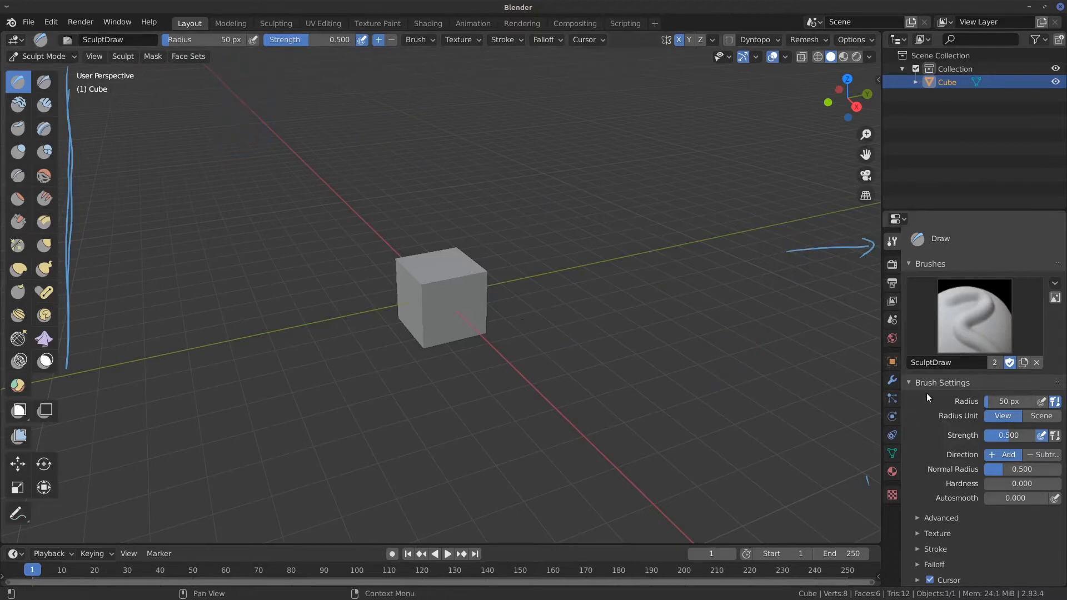
pyautogui.moveTo(232, 91)
pyautogui.mouseDown()
pyautogui.moveTo(257, 91)
pyautogui.moveTo(320, 186)
pyautogui.moveTo(839, 238)
pyautogui.mouseUp()
pyautogui.moveTo(839, 238)
pyautogui.mouseDown(button='right')
pyautogui.moveTo(852, 241)
pyautogui.moveTo(509, 215)
pyautogui.moveTo(248, 119)
pyautogui.moveTo(242, 72)
pyautogui.moveTo(292, 145)
pyautogui.moveTo(866, 249)
pyautogui.moveTo(438, 221)
pyautogui.mouseUp(button='right')
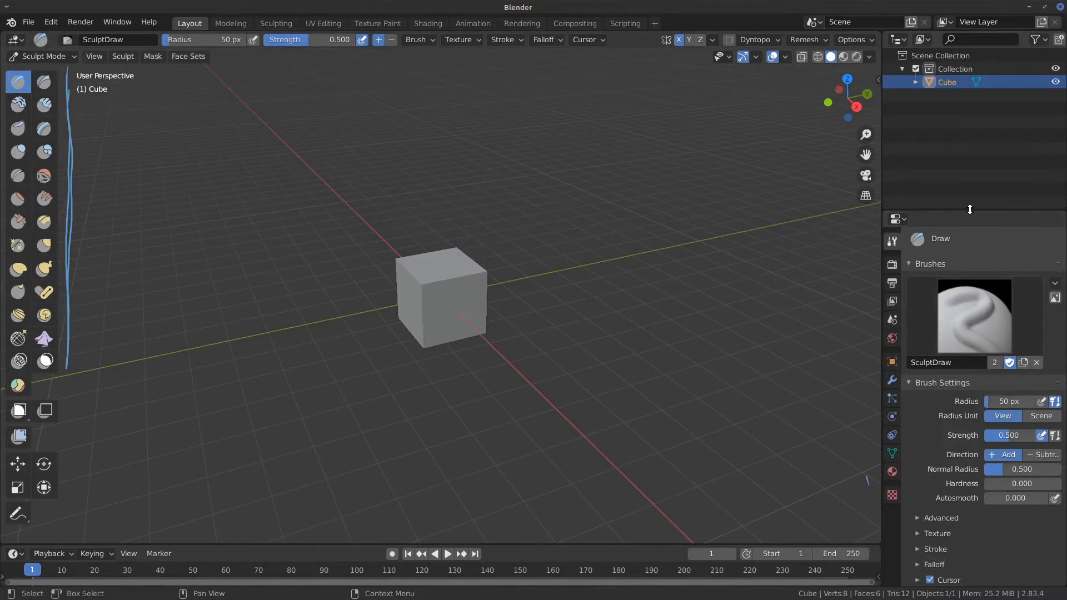
# Enlarge the properties editor vertically and expand the Dyntopo settings under the brush settings.
pyautogui.moveTo(968, 210); pyautogui.dragTo(971, 101)
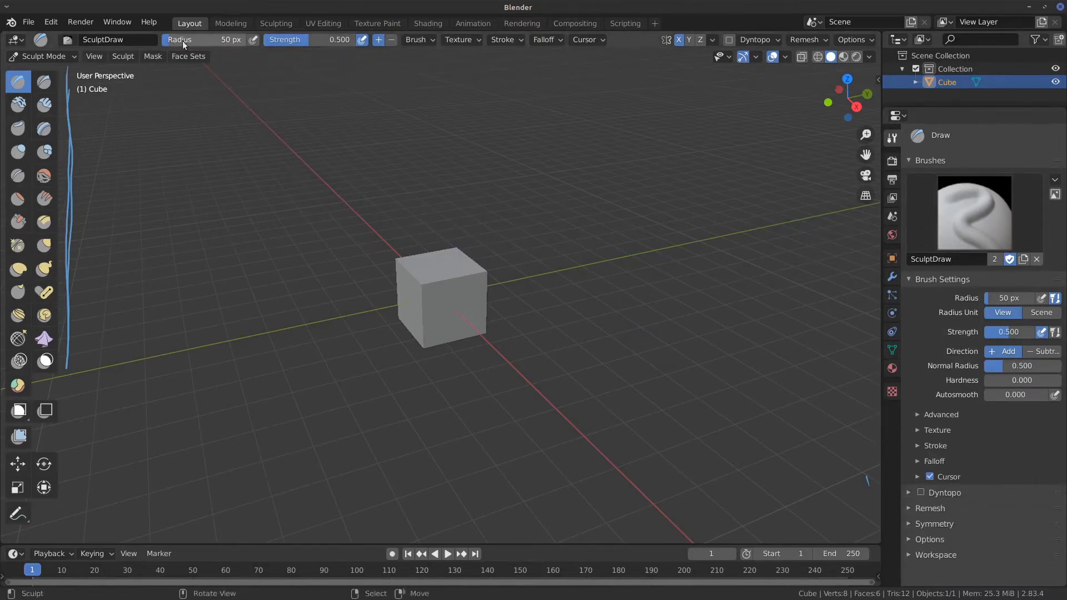
pyautogui.click(420, 40)
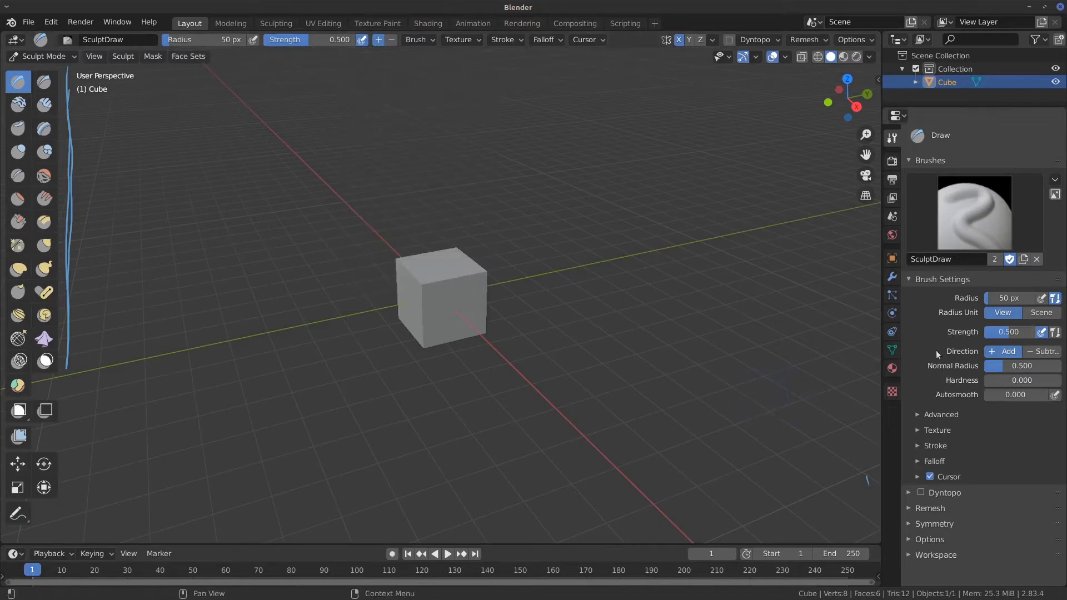
pyautogui.click(908, 493)
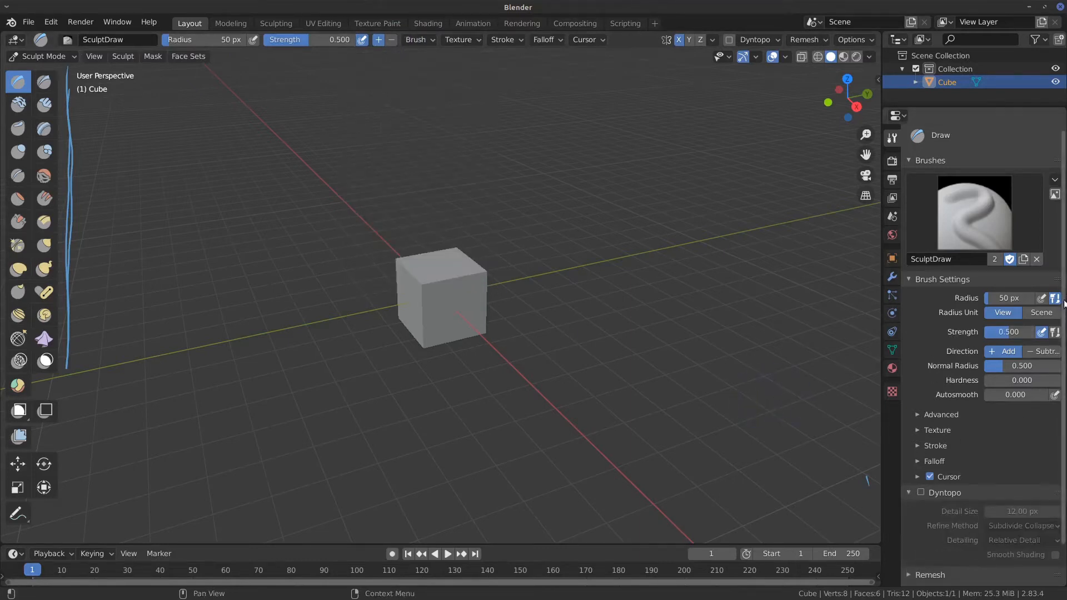
pyautogui.scroll(-3, 1064, 303)
pyautogui.scroll(3, 1064, 303)
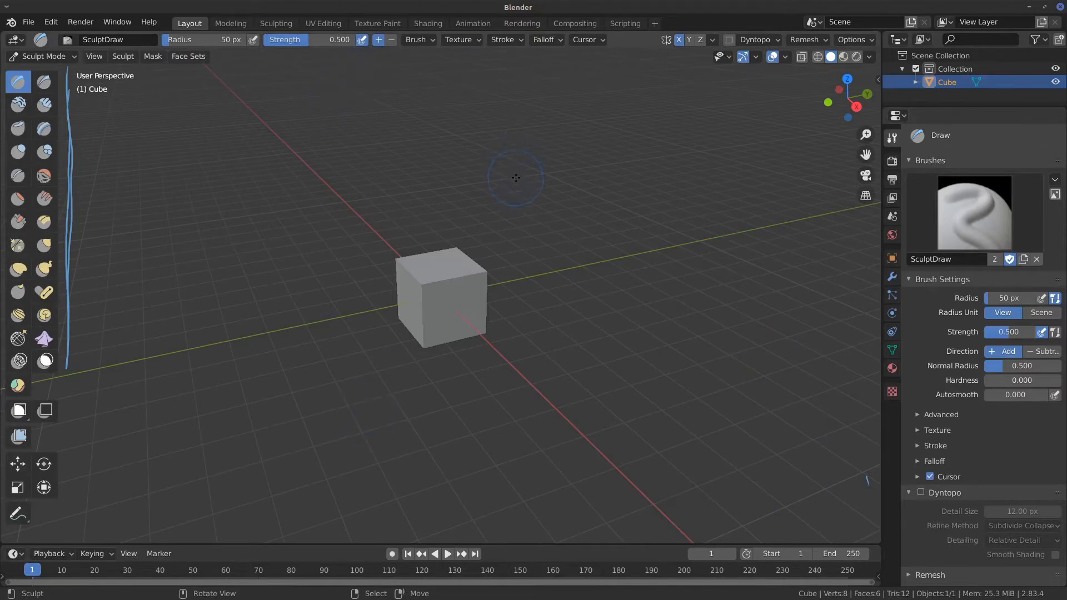
# Maximize the 3D viewport and restore the full layout.
pyautogui.hotkey('ctrl', 'alt', 'space')
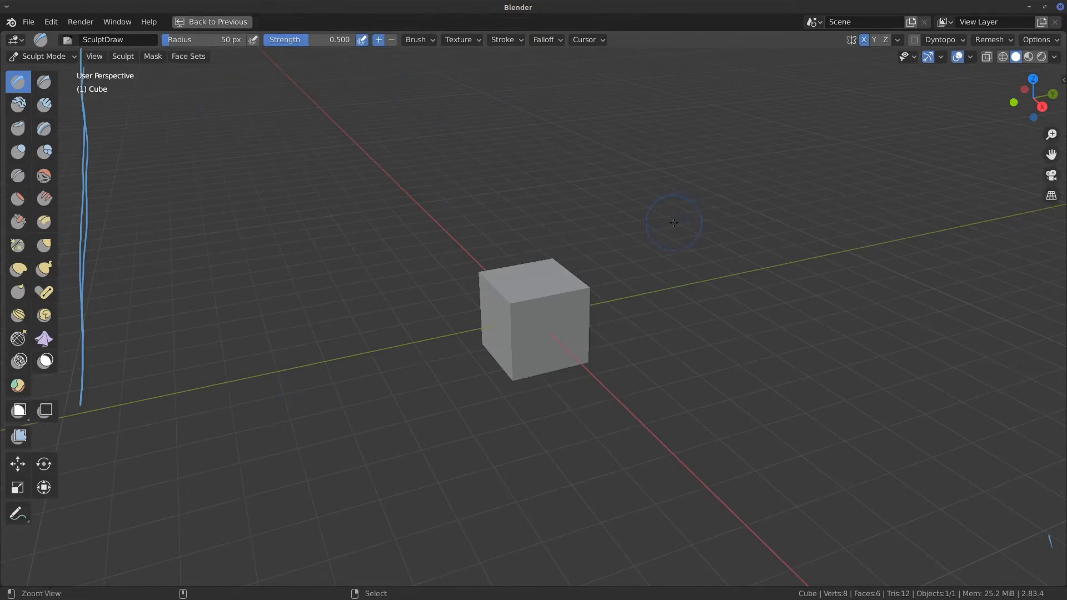
pyautogui.hotkey('ctrl', 'space')
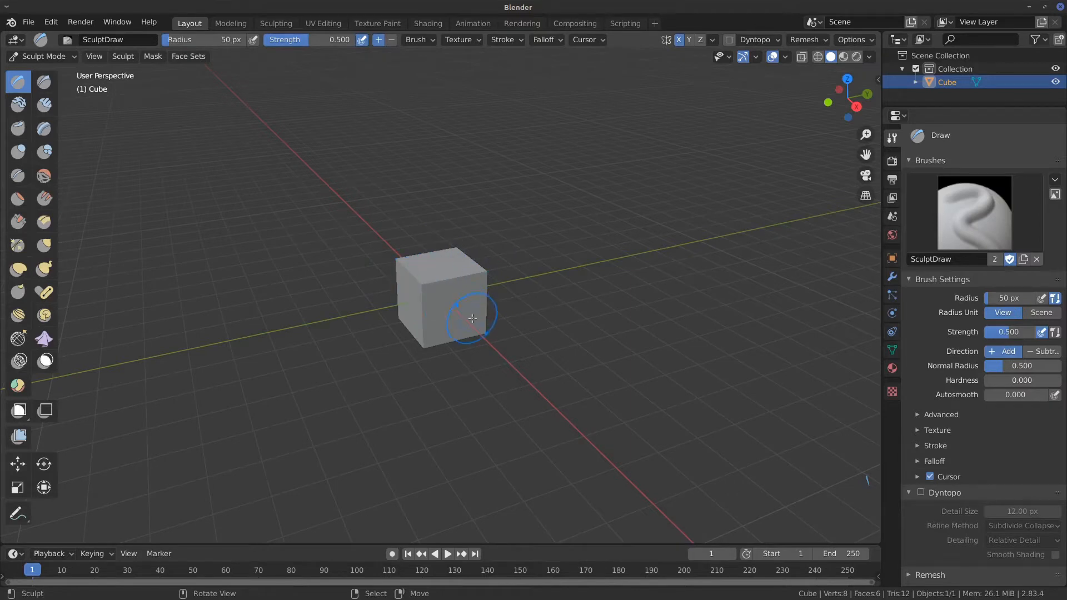
# Inspect the cube's corner vertices in Edit Mode by selecting a single vertex, and return to Sculpt Mode.
pyautogui.scroll(3, 473, 313)
pyautogui.press('Tab')
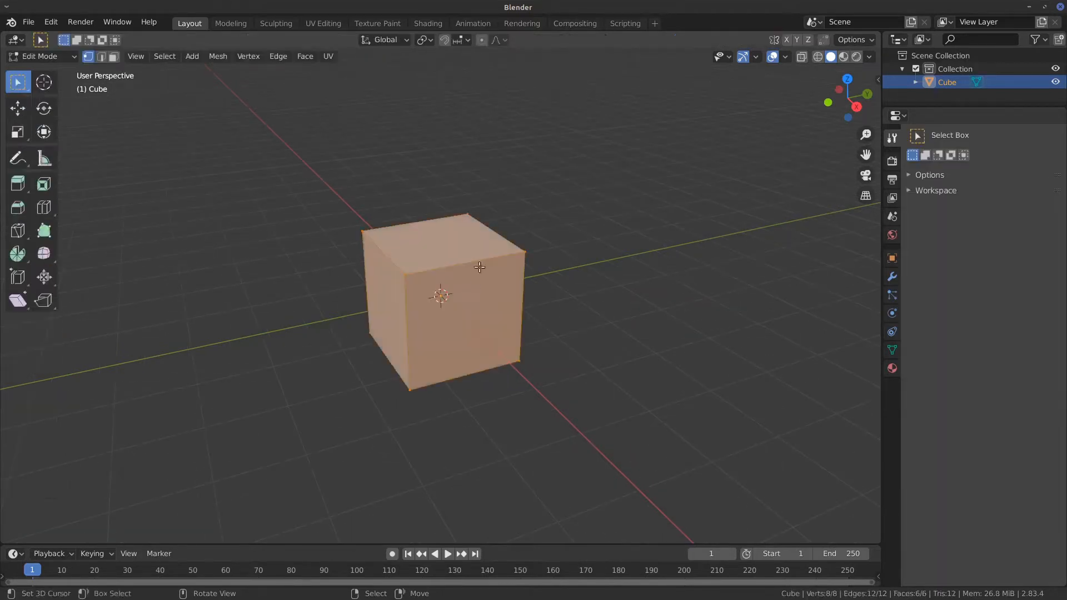
pyautogui.click(405, 274)
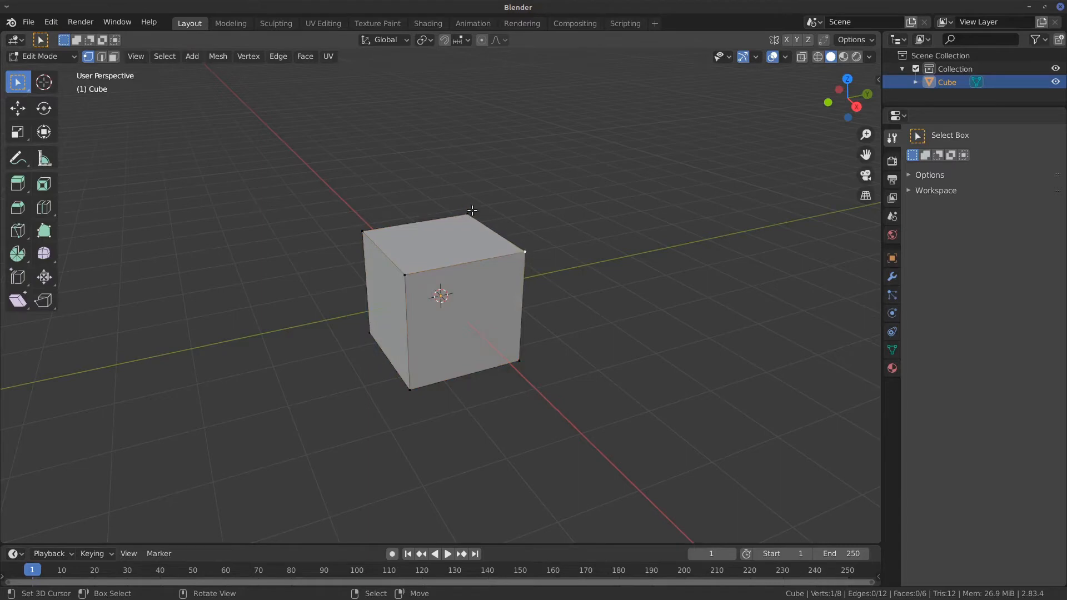
pyautogui.press('Tab')
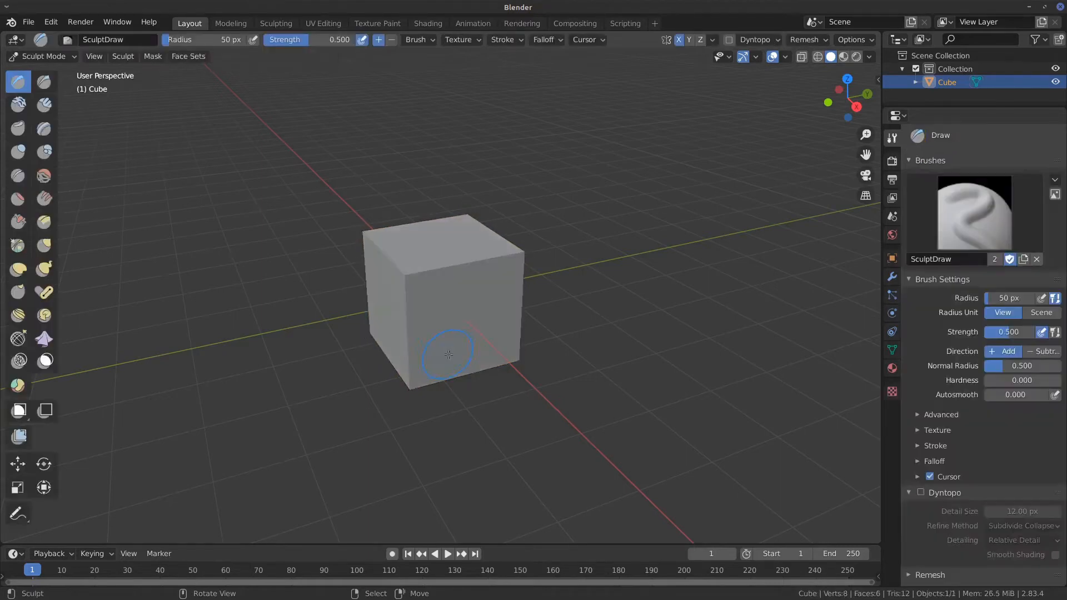
# Sculpt a few strokes with the Draw brush across the cube's front face and its upper corner.
pyautogui.moveTo(522, 248)
pyautogui.mouseDown()
pyautogui.moveTo(444, 261)
pyautogui.moveTo(385, 202)
pyautogui.moveTo(512, 240)
pyautogui.moveTo(454, 433)
pyautogui.mouseUp()
pyautogui.moveTo(467, 361); pyautogui.dragTo(517, 253)
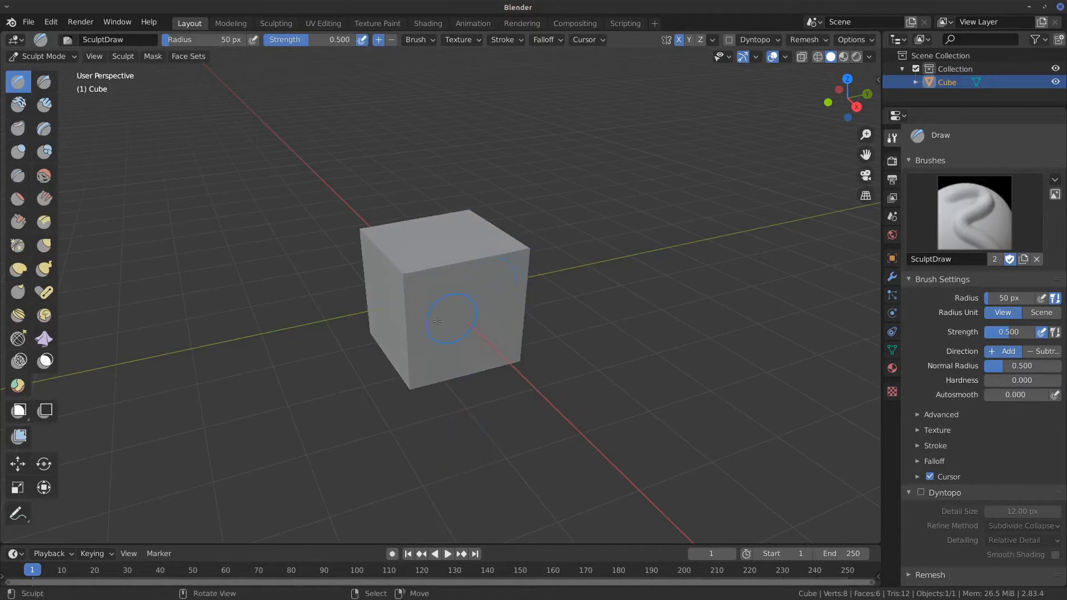
pyautogui.moveTo(453, 316); pyautogui.dragTo(409, 277)
# Annotate a grid of subdivision lines over the cube's front face, and erase the grid.
pyautogui.moveTo(458, 265)
pyautogui.mouseDown()
pyautogui.moveTo(458, 383)
pyautogui.moveTo(484, 385)
pyautogui.mouseUp()
pyautogui.moveTo(504, 255); pyautogui.dragTo(502, 367)
pyautogui.moveTo(410, 299); pyautogui.dragTo(545, 255)
pyautogui.moveTo(408, 329); pyautogui.dragTo(525, 295)
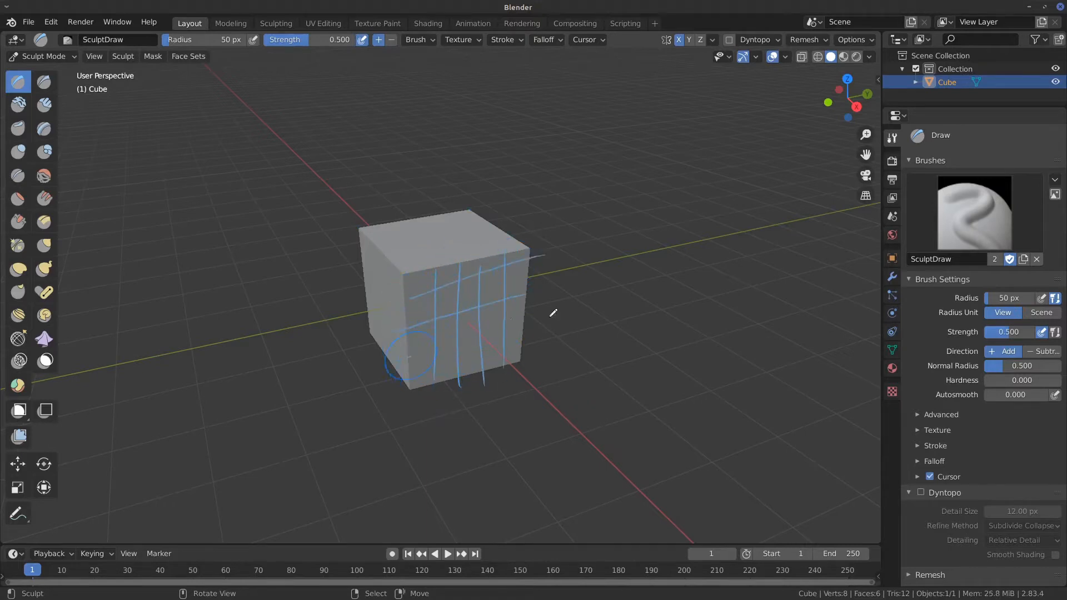
pyautogui.moveTo(410, 357); pyautogui.dragTo(553, 317)
pyautogui.moveTo(414, 401)
pyautogui.mouseDown(button='right')
pyautogui.moveTo(419, 250)
pyautogui.moveTo(453, 267)
pyautogui.moveTo(471, 412)
pyautogui.moveTo(491, 241)
pyautogui.moveTo(519, 333)
pyautogui.moveTo(545, 326)
pyautogui.mouseUp(button='right')
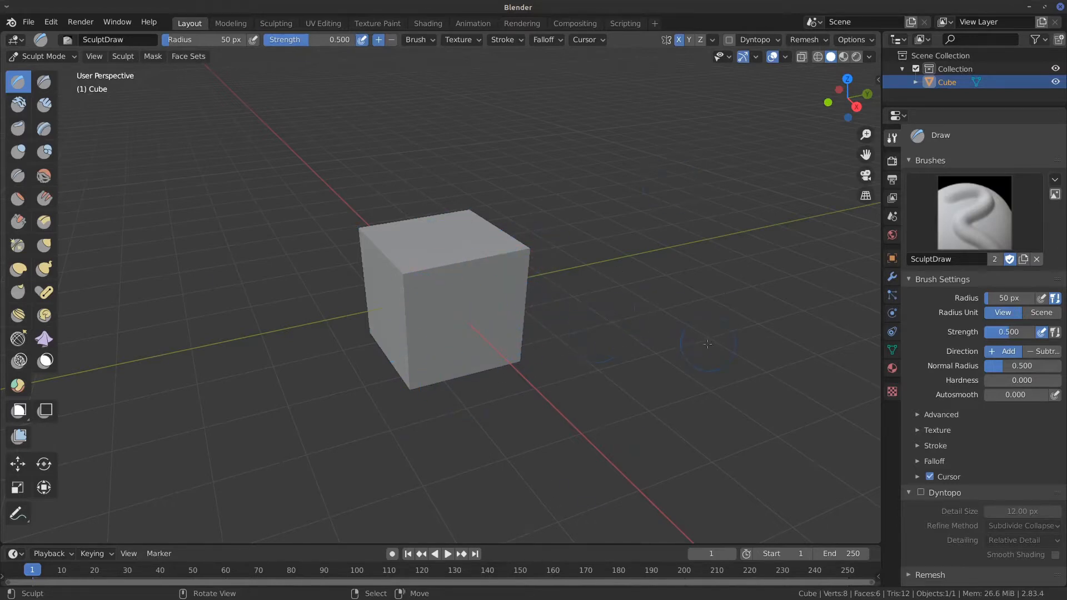
# Annotate an arrow pointing at the modifier properties, and erase it.
pyautogui.moveTo(710, 339)
pyautogui.mouseDown()
pyautogui.moveTo(849, 281)
pyautogui.moveTo(841, 313)
pyautogui.moveTo(866, 281)
pyautogui.moveTo(837, 313)
pyautogui.moveTo(838, 292)
pyautogui.moveTo(868, 283)
pyautogui.moveTo(846, 290)
pyautogui.moveTo(855, 289)
pyautogui.moveTo(842, 311)
pyautogui.mouseUp()
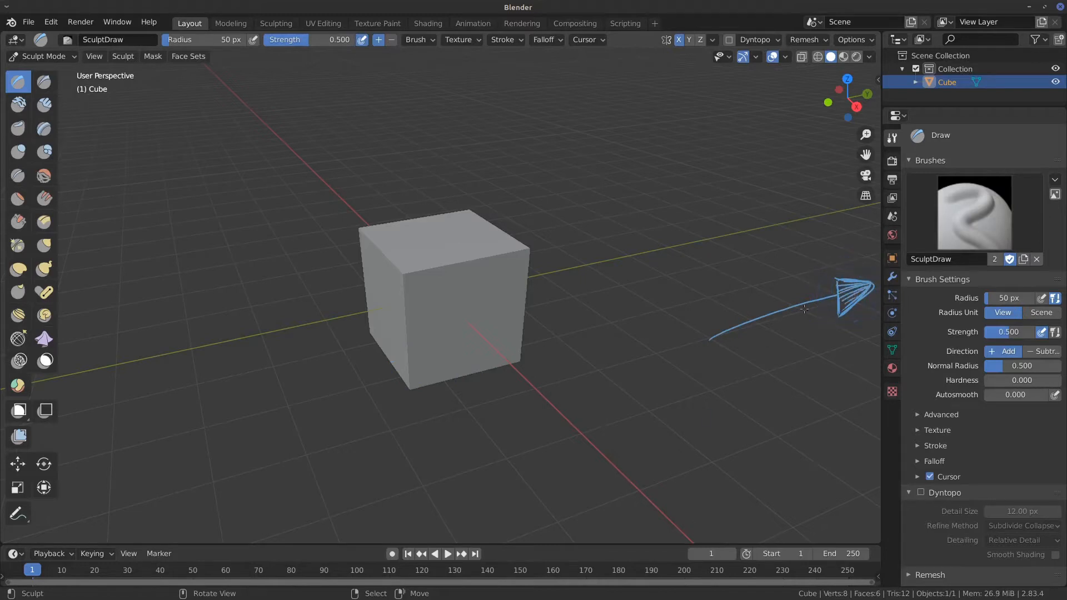
pyautogui.moveTo(714, 343); pyautogui.dragTo(843, 292)
pyautogui.moveTo(714, 343)
pyautogui.mouseDown(button='right')
pyautogui.moveTo(869, 278)
pyautogui.moveTo(836, 280)
pyautogui.mouseUp(button='right')
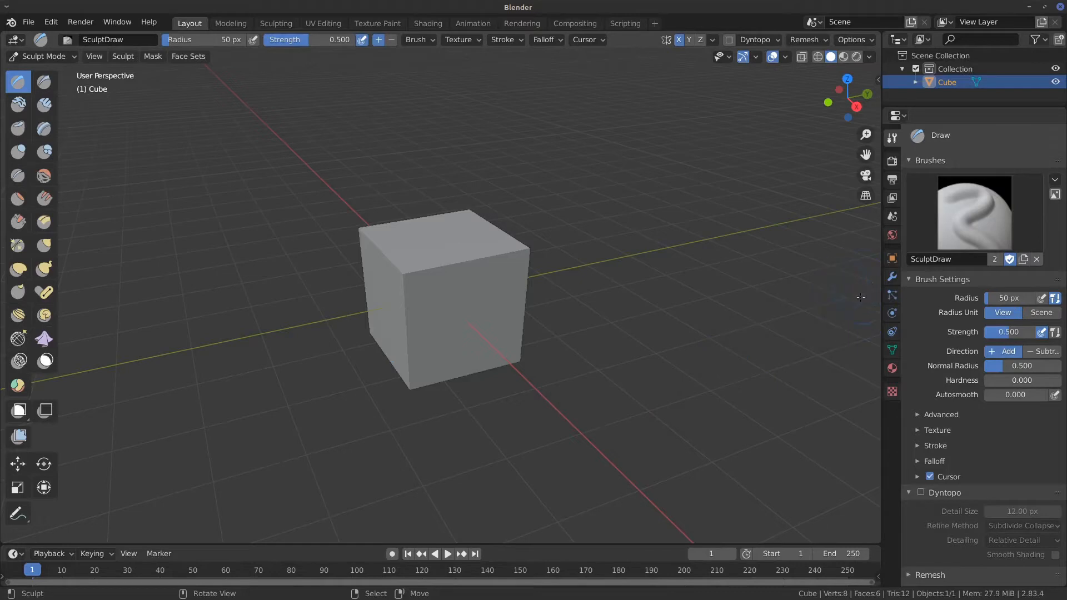
# Add a Multiresolution modifier to the cube and widen the properties editor to show its full settings.
pyautogui.click(892, 276)
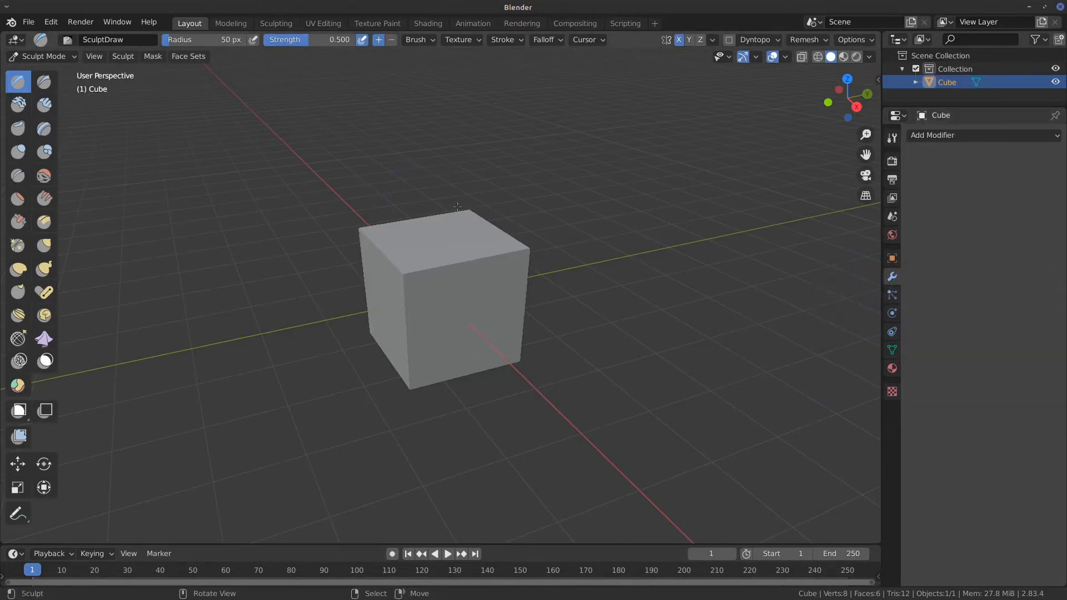
pyautogui.click(969, 136)
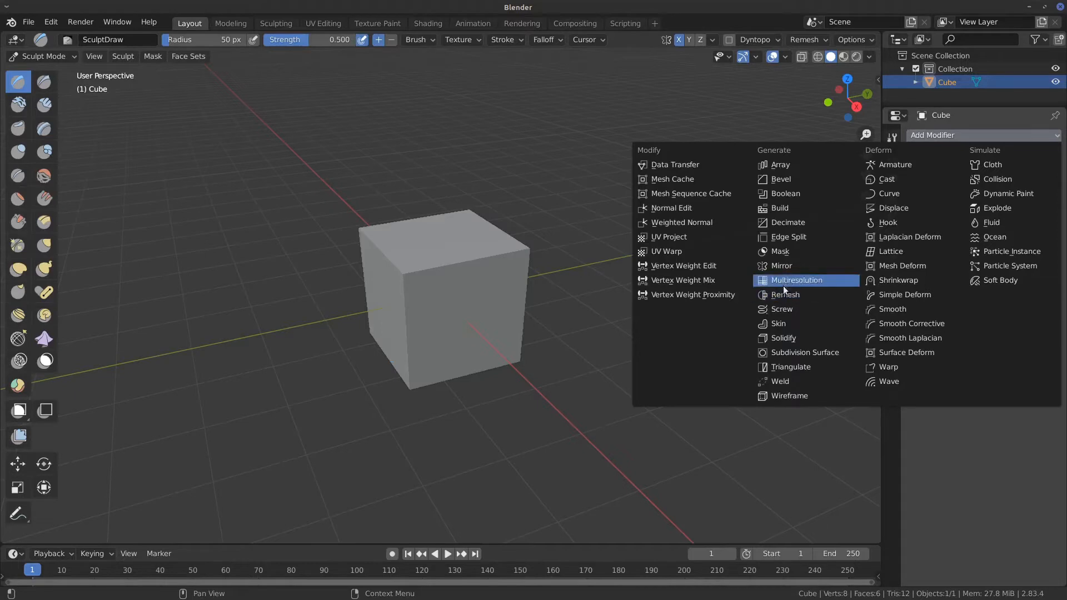
pyautogui.click(813, 42)
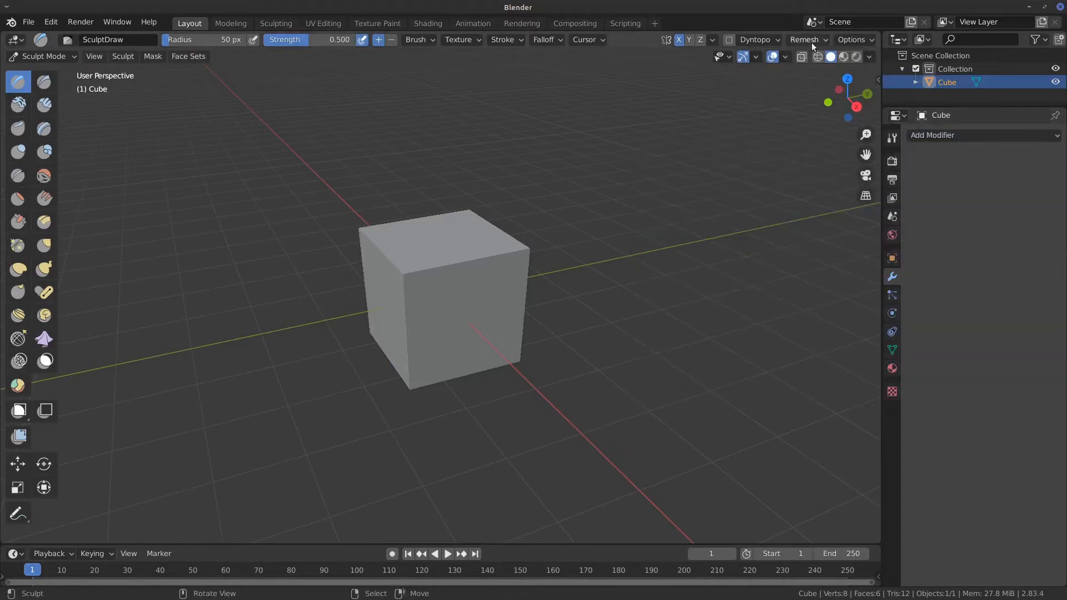
pyautogui.click(810, 41)
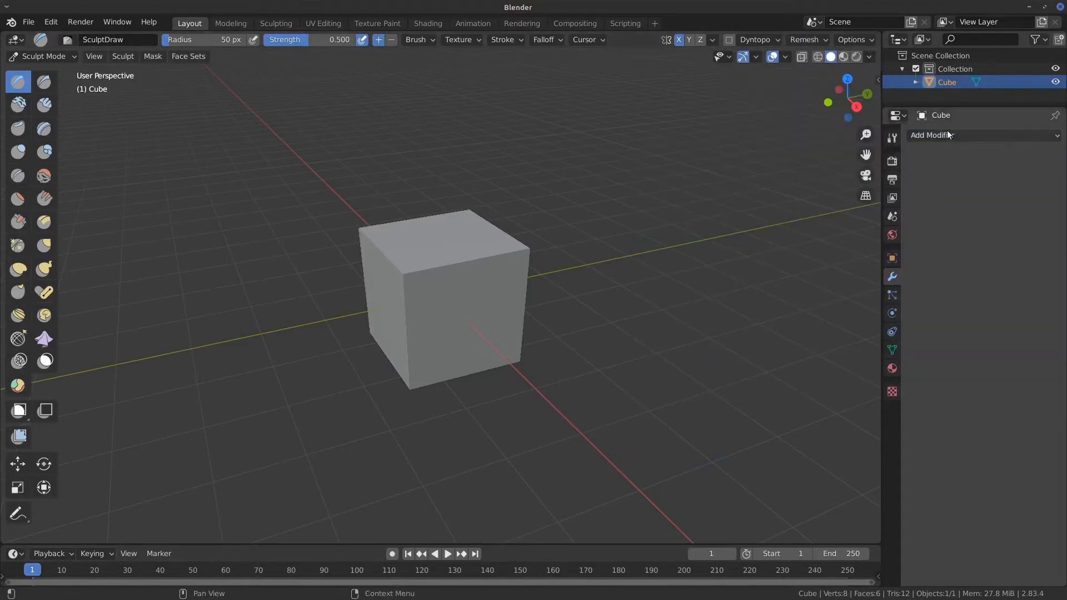
pyautogui.click(948, 135)
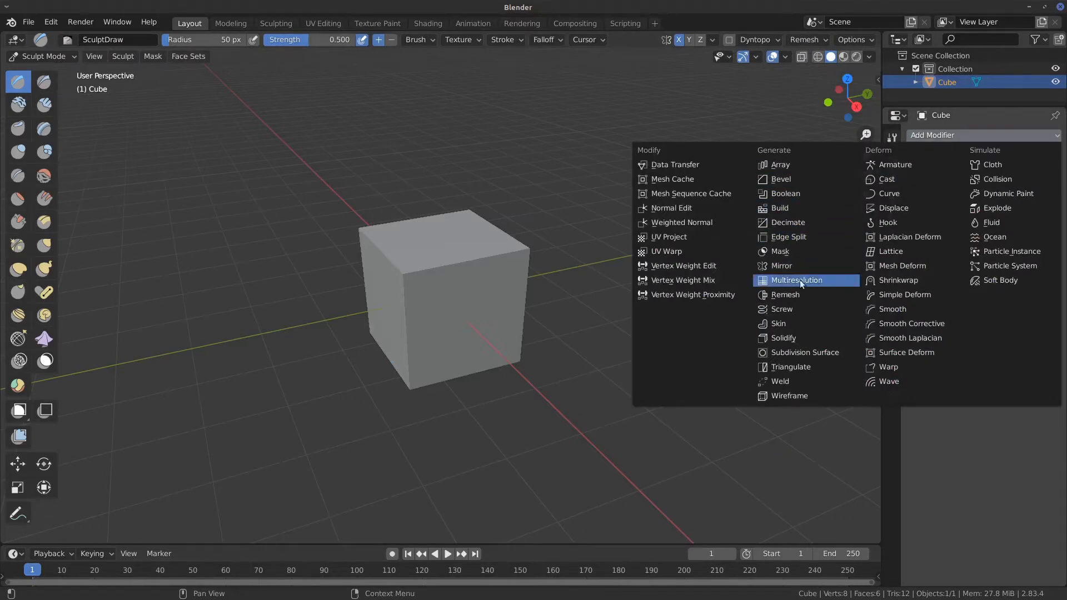
pyautogui.click(780, 282)
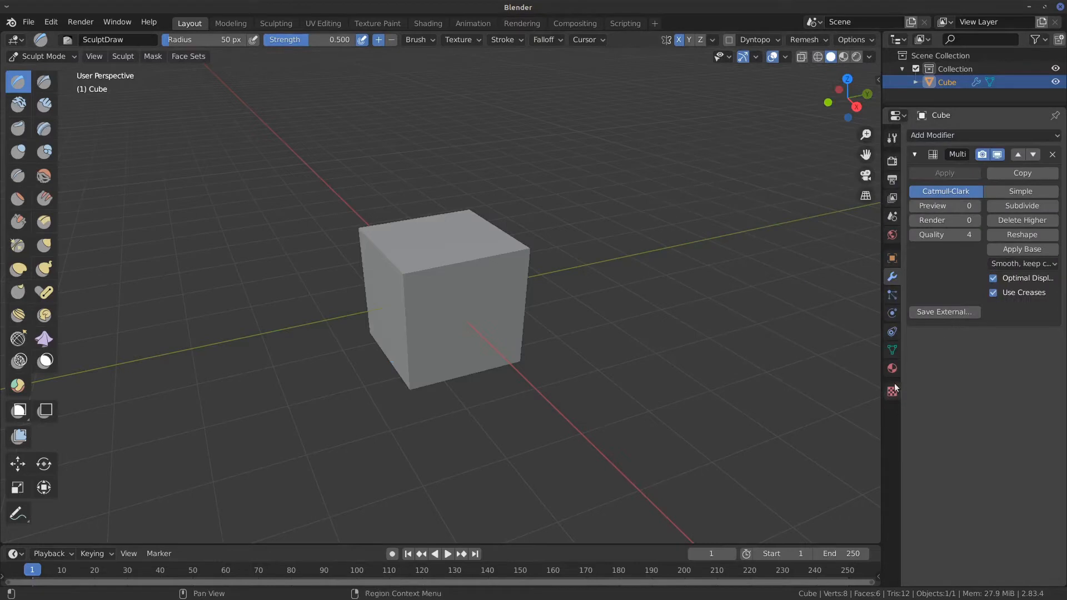
pyautogui.moveTo(881, 400); pyautogui.dragTo(833, 413)
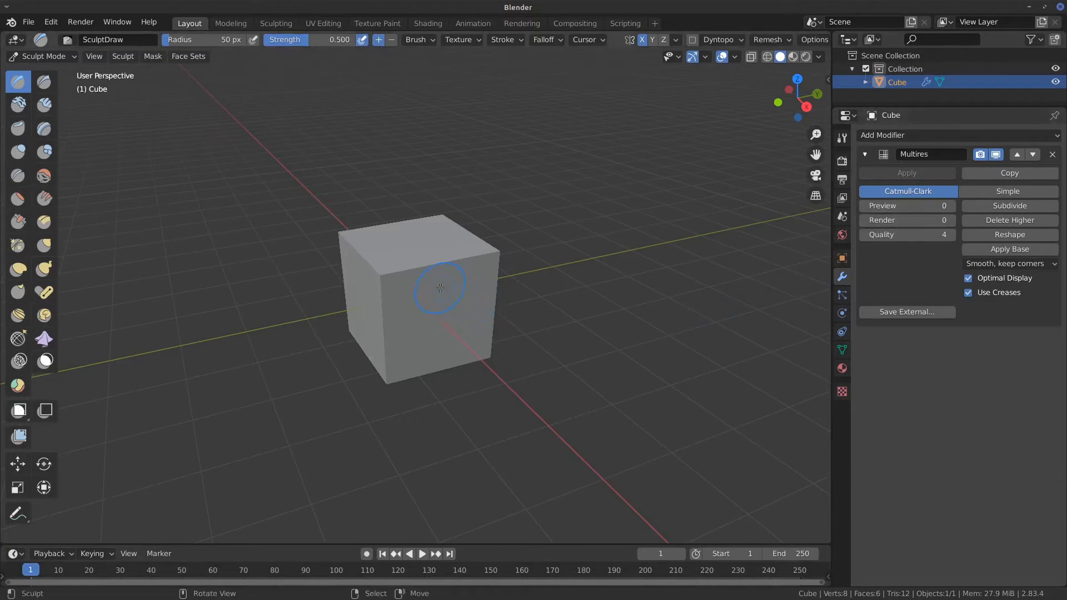
# Annotate several parallel subdivision lines down the cube's front face and across its top, and erase them.
pyautogui.moveTo(414, 271)
pyautogui.mouseDown()
pyautogui.moveTo(417, 372)
pyautogui.moveTo(435, 375)
pyautogui.mouseUp()
pyautogui.moveTo(459, 260); pyautogui.dragTo(458, 375)
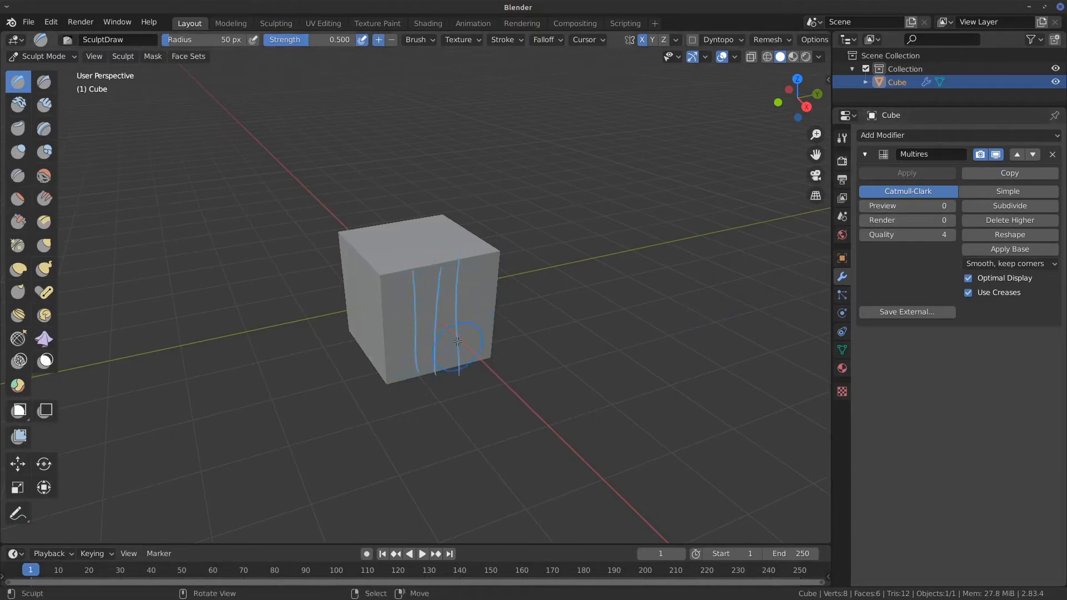
pyautogui.moveTo(374, 232); pyautogui.dragTo(424, 286)
pyautogui.moveTo(397, 212); pyautogui.dragTo(444, 275)
pyautogui.moveTo(453, 373)
pyautogui.mouseDown(button='right')
pyautogui.moveTo(434, 267)
pyautogui.moveTo(414, 274)
pyautogui.moveTo(464, 286)
pyautogui.moveTo(392, 249)
pyautogui.moveTo(410, 256)
pyautogui.mouseUp(button='right')
# Annotate a central dividing line over the cube's front and top faces, and erase it.
pyautogui.moveTo(438, 377); pyautogui.dragTo(437, 379)
pyautogui.moveTo(444, 262); pyautogui.dragTo(441, 380)
pyautogui.moveTo(391, 214); pyautogui.dragTo(444, 271)
pyautogui.moveTo(393, 213); pyautogui.dragTo(447, 272)
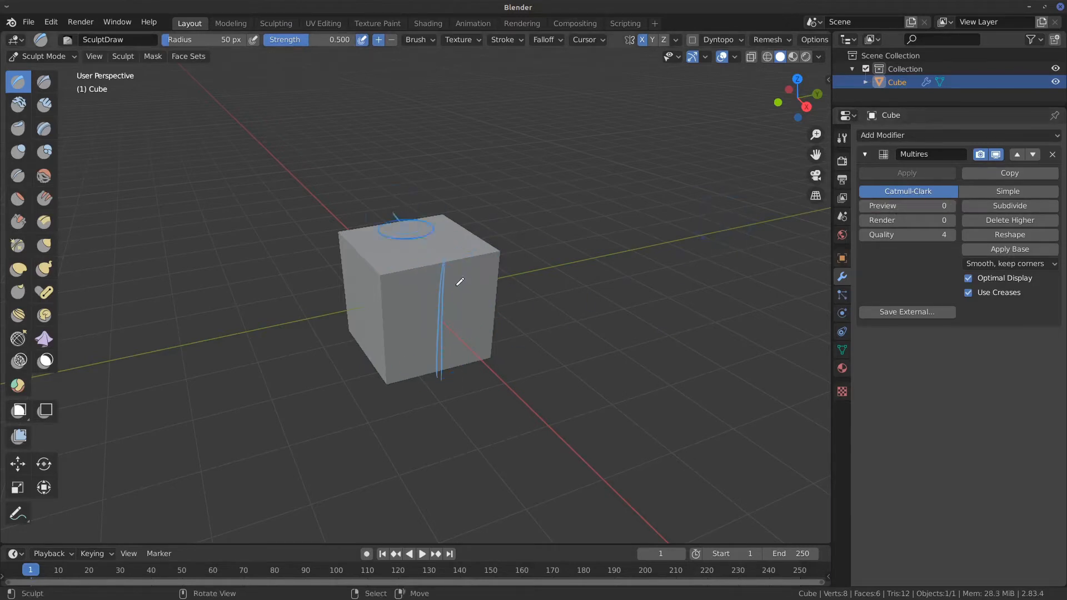
pyautogui.moveTo(445, 264)
pyautogui.mouseDown(button='right')
pyautogui.moveTo(455, 388)
pyautogui.moveTo(392, 214)
pyautogui.mouseUp(button='right')
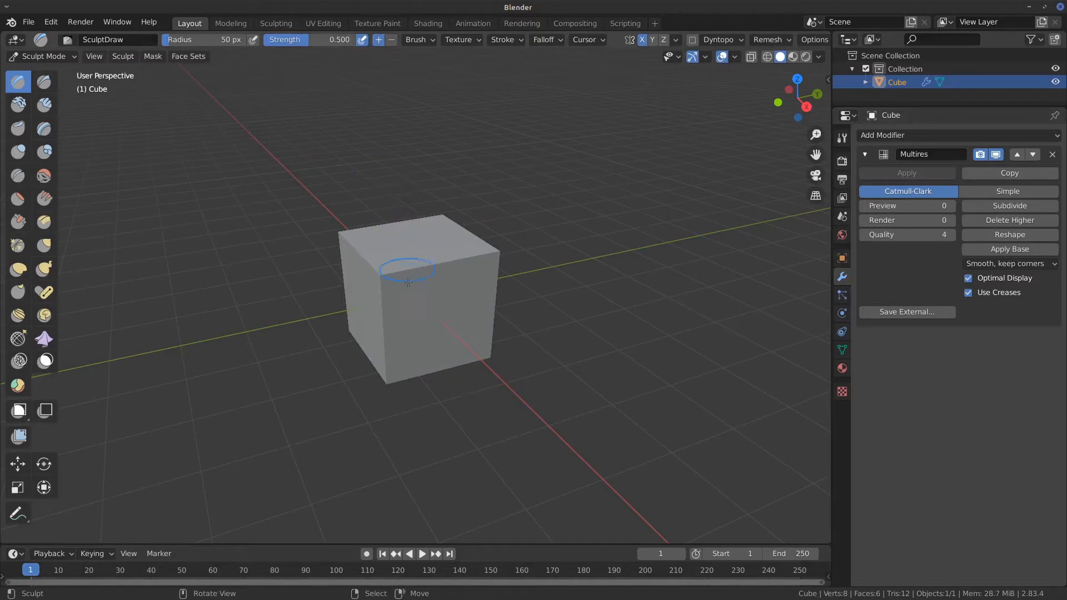
# Annotate a grid of vertical and horizontal subdivision lines over the cube's front face, and erase it.
pyautogui.moveTo(407, 273)
pyautogui.mouseDown()
pyautogui.moveTo(408, 374)
pyautogui.moveTo(425, 368)
pyautogui.mouseUp()
pyautogui.moveTo(447, 262); pyautogui.dragTo(449, 359)
pyautogui.moveTo(471, 246); pyautogui.dragTo(468, 364)
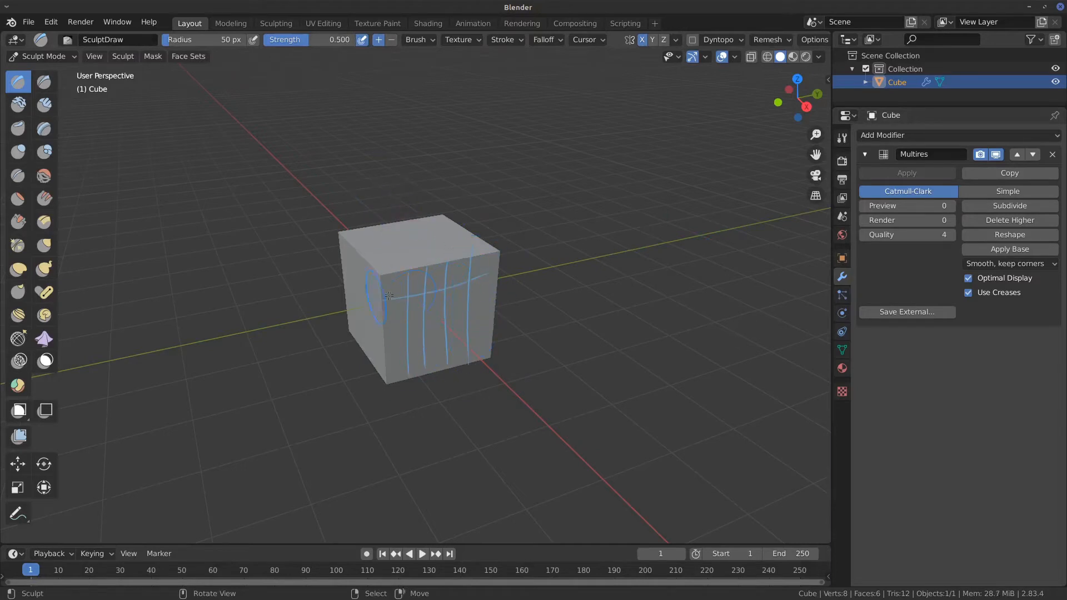
pyautogui.moveTo(386, 329); pyautogui.dragTo(506, 296)
pyautogui.moveTo(385, 370); pyautogui.dragTo(490, 333)
pyautogui.moveTo(379, 393)
pyautogui.mouseDown(button='right')
pyautogui.moveTo(403, 378)
pyautogui.moveTo(459, 250)
pyautogui.mouseUp(button='right')
pyautogui.moveTo(464, 321)
pyautogui.mouseDown(button='right')
pyautogui.moveTo(428, 303)
pyautogui.moveTo(407, 261)
pyautogui.moveTo(424, 327)
pyautogui.moveTo(483, 331)
pyautogui.mouseUp(button='right')
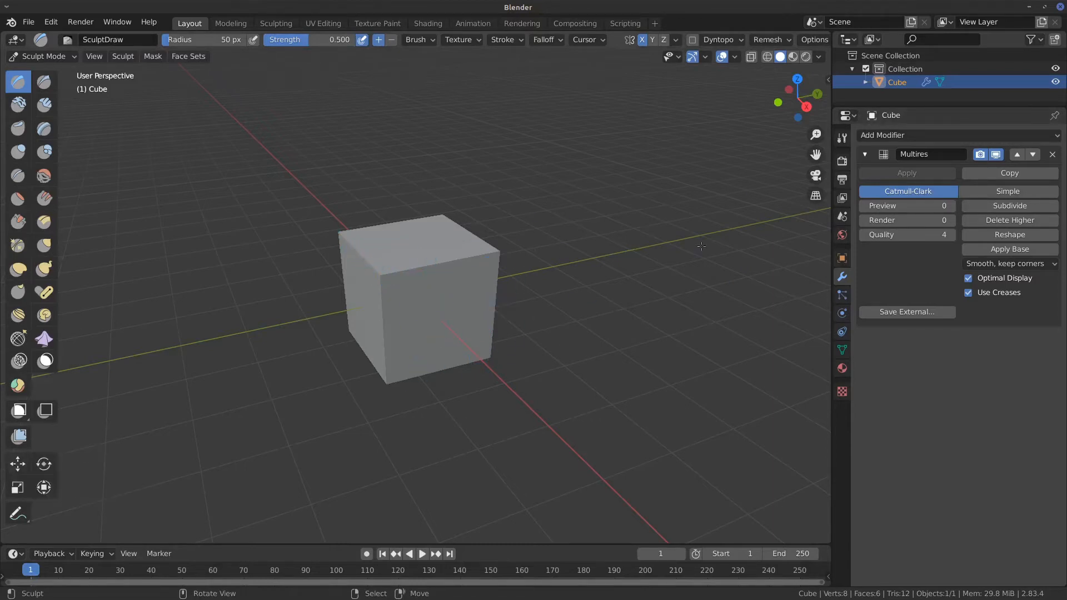
# Try one Catmull-Clark subdivision level on the cube with the Multires modifier, and undo it.
pyautogui.click(974, 189)
pyautogui.click(944, 190)
pyautogui.click(979, 189)
pyautogui.click(942, 192)
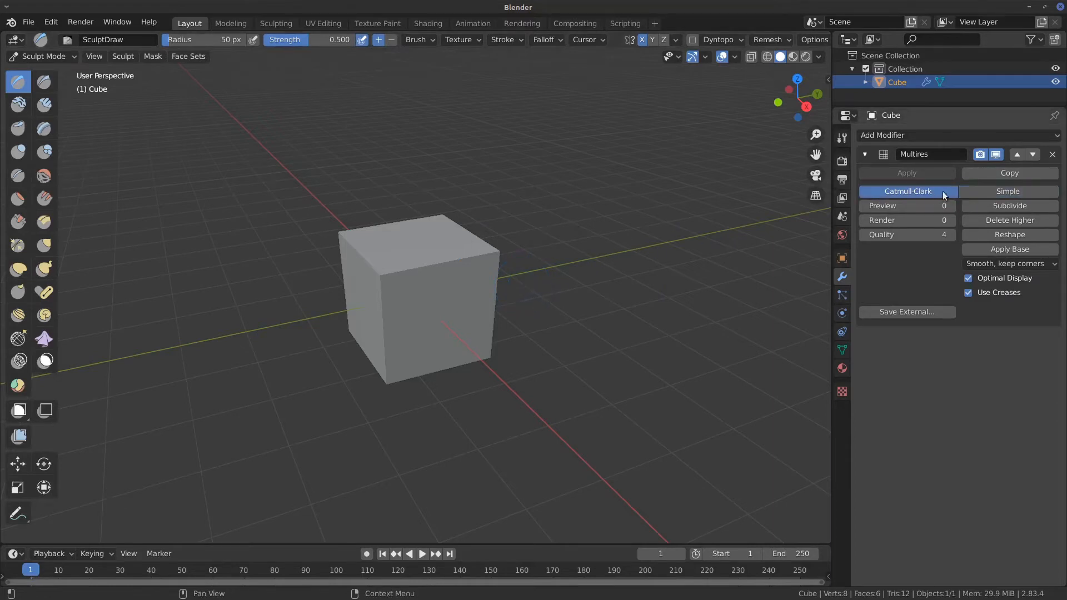
pyautogui.click(975, 190)
pyautogui.click(933, 190)
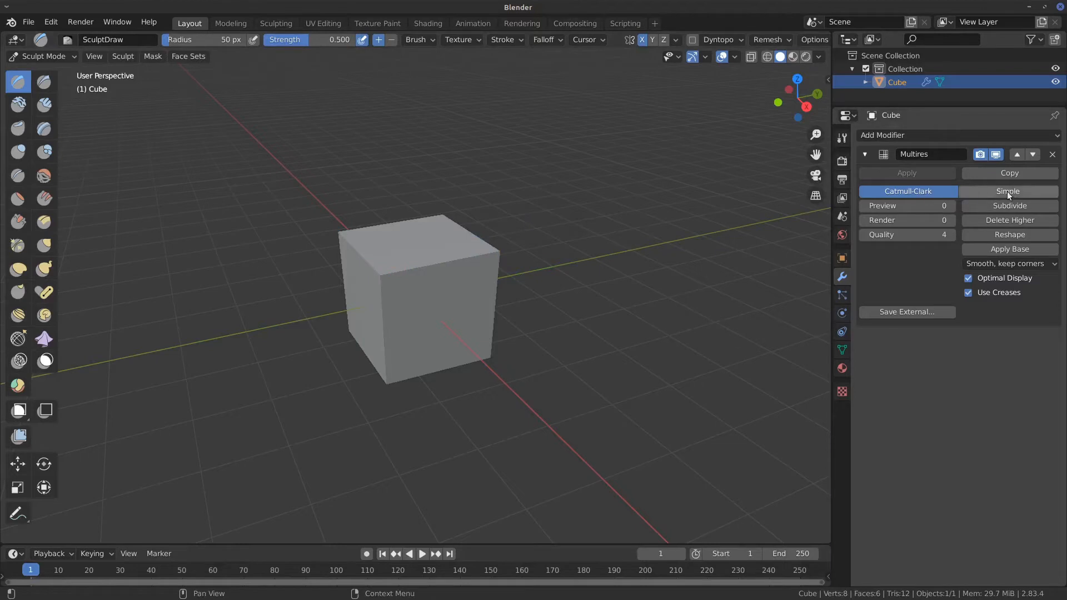
pyautogui.click(1002, 206)
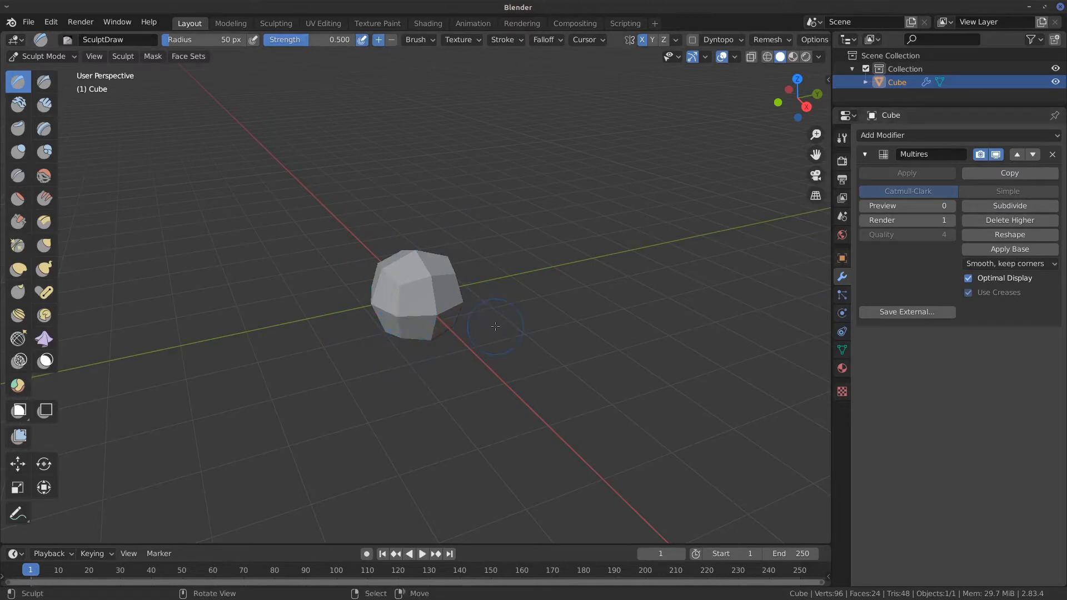
pyautogui.hotkey('ctrl', 'z')
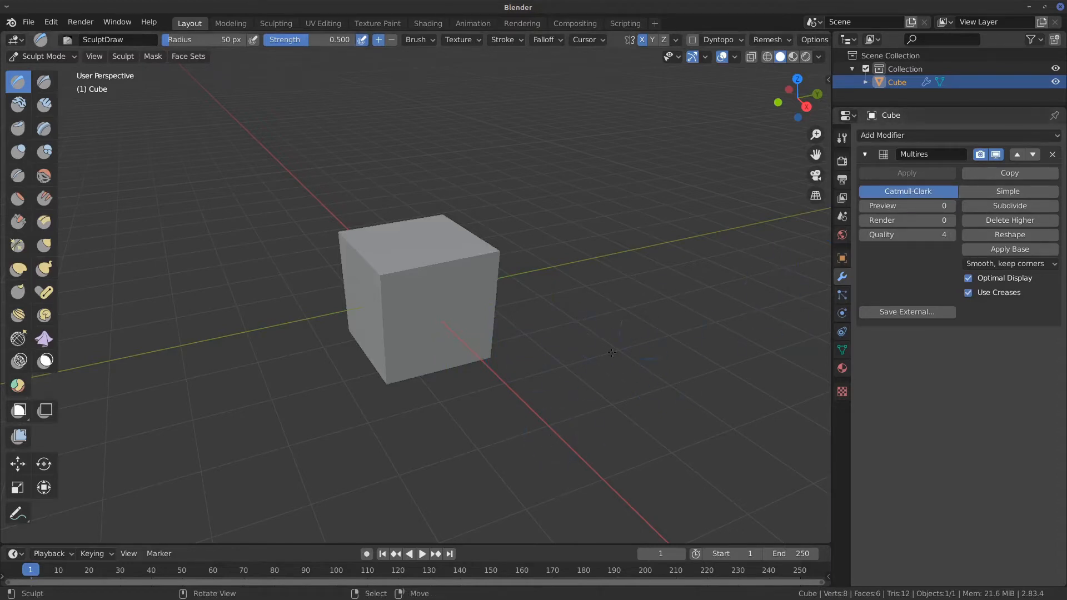
# Subdivide the cube once, switch to Object Mode, and set the Multires preview level to 1 and back to 0.
pyautogui.click(998, 205)
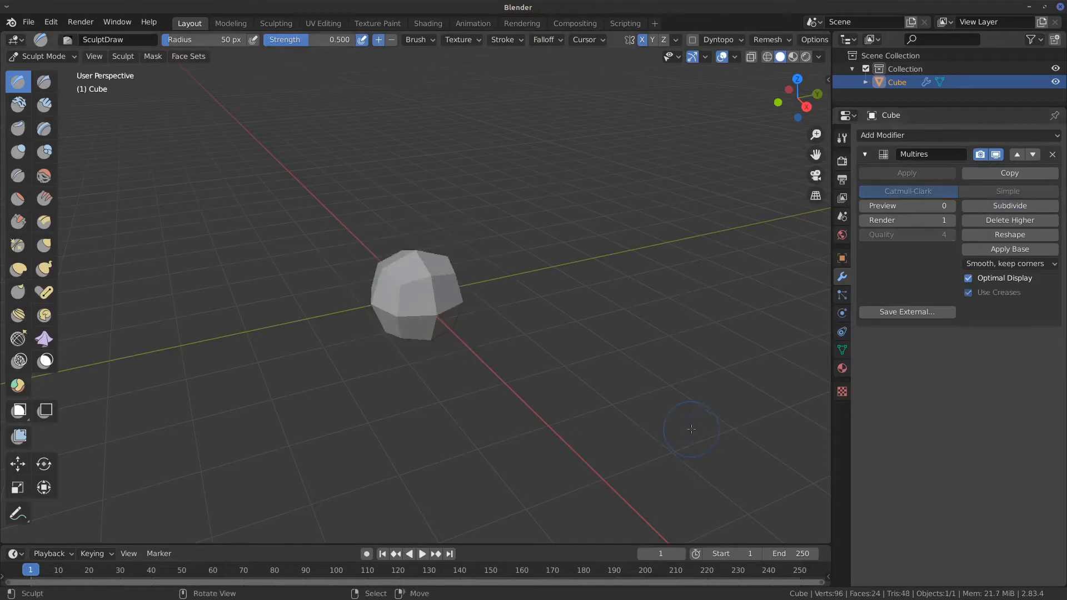
pyautogui.click(41, 56)
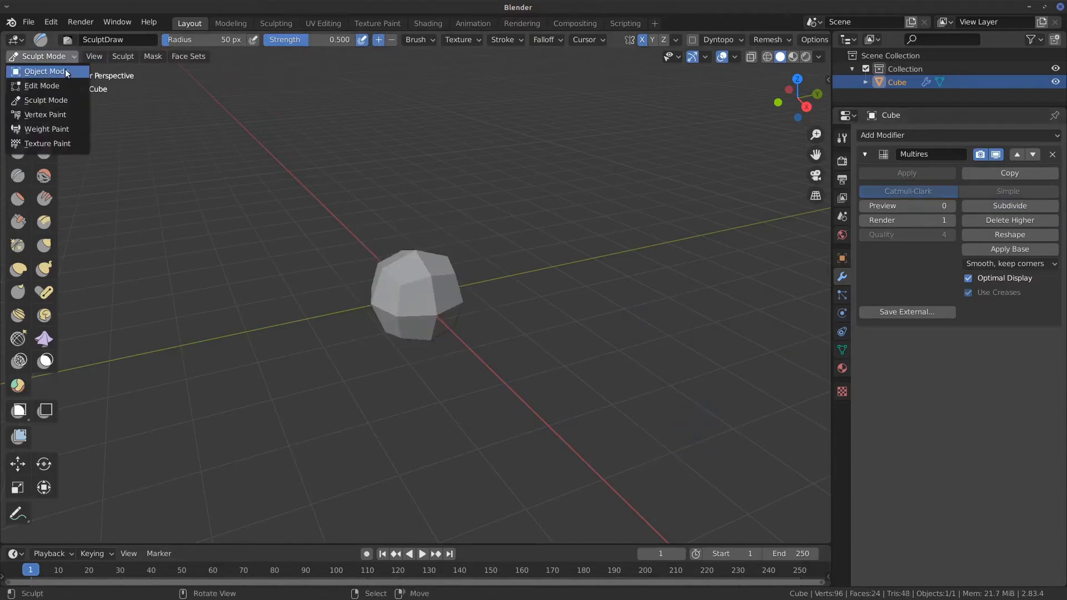
pyautogui.click(65, 69)
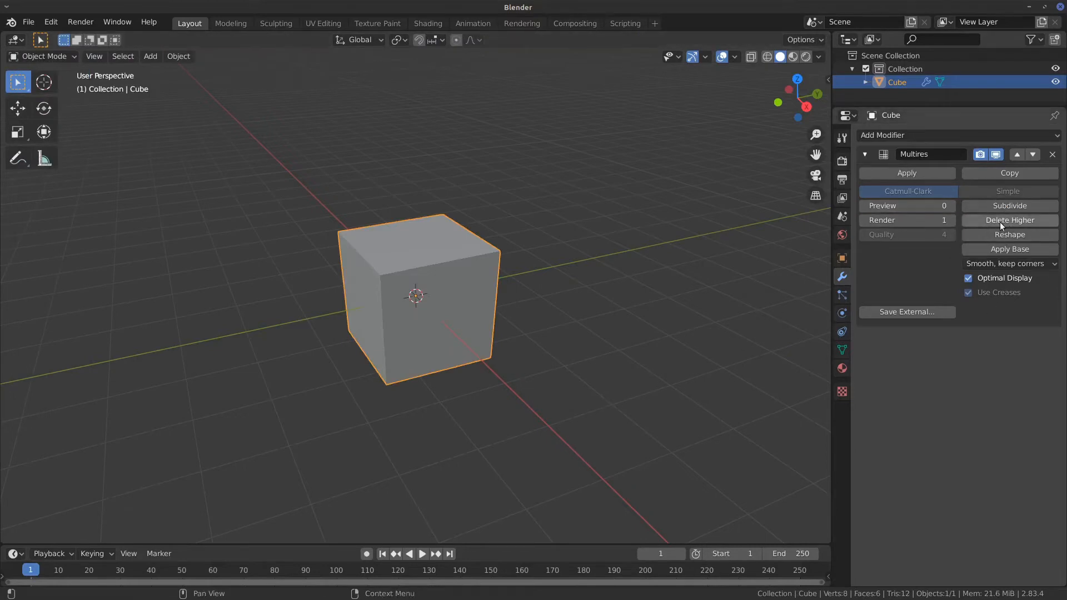
pyautogui.click(952, 206)
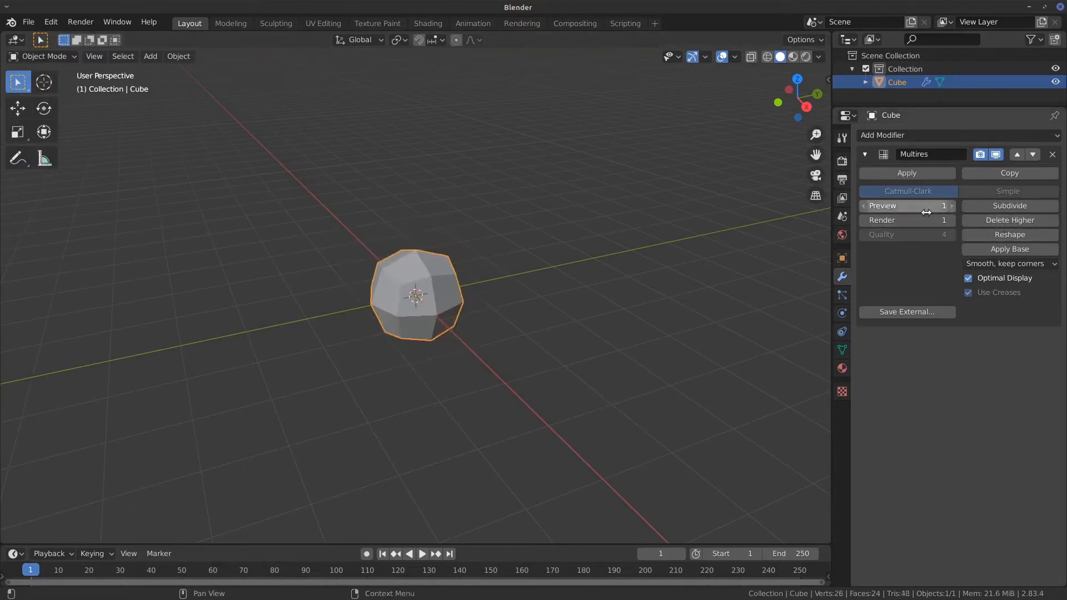
pyautogui.click(862, 205)
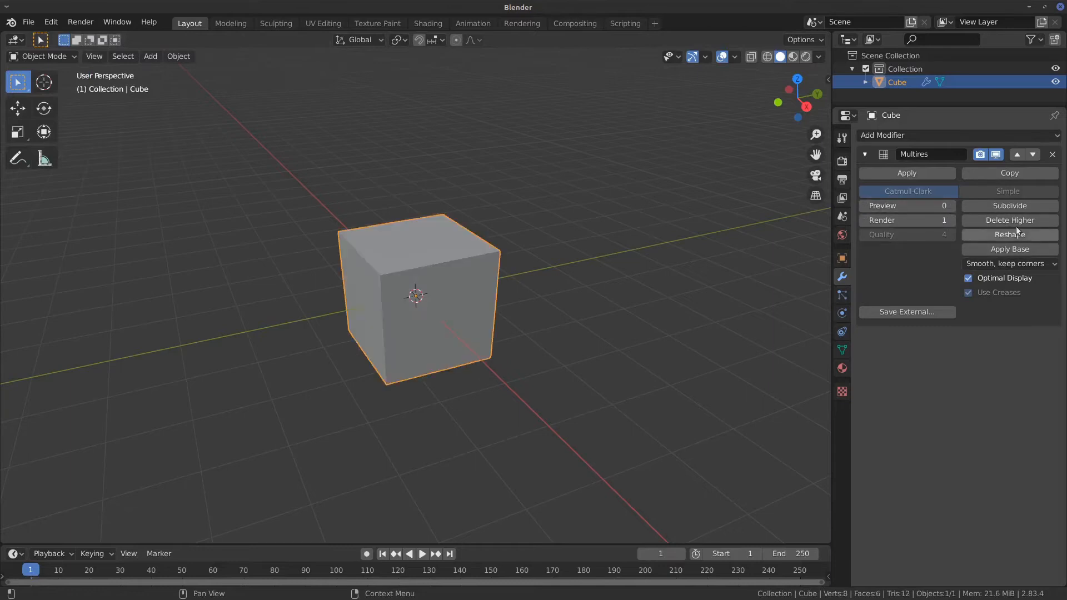
# Delete the higher Multires subdivision levels and return to Sculpt Mode.
pyautogui.click(997, 220)
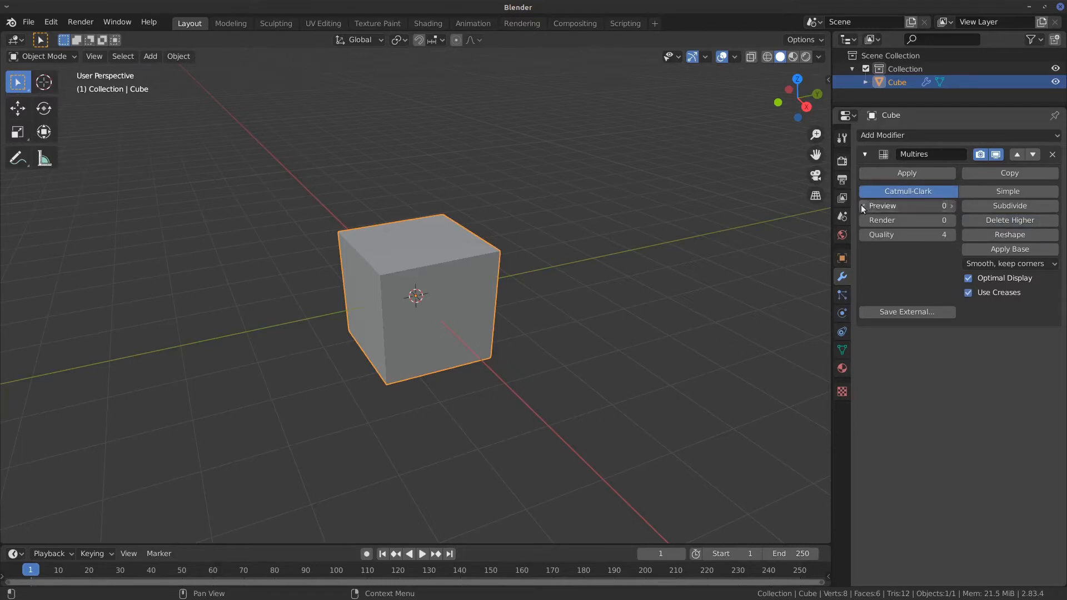
pyautogui.click(914, 220)
pyautogui.click(896, 221)
pyautogui.click(914, 206)
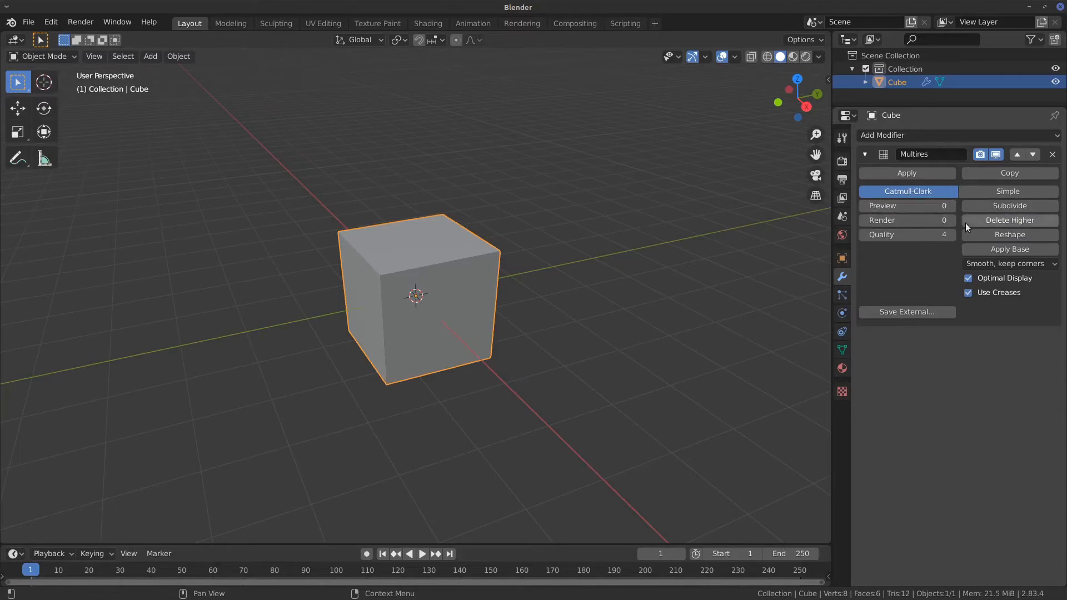
pyautogui.click(65, 56)
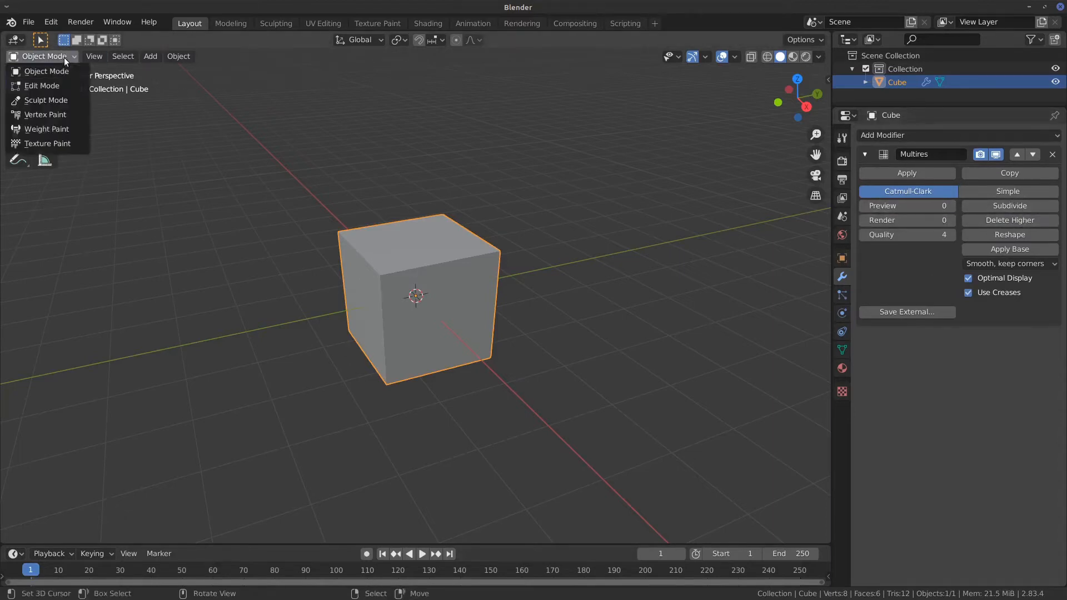
pyautogui.click(66, 102)
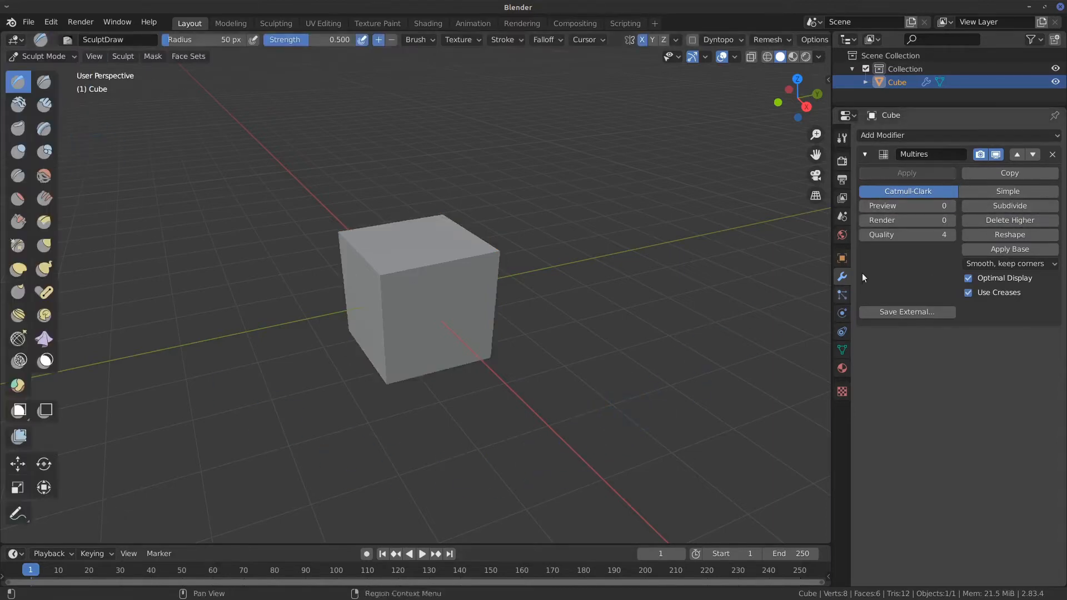
# Subdivide the cube once in Sculpt Mode and alternate the Multires preview level between 0 and 1, ending at 0.
pyautogui.click(1009, 206)
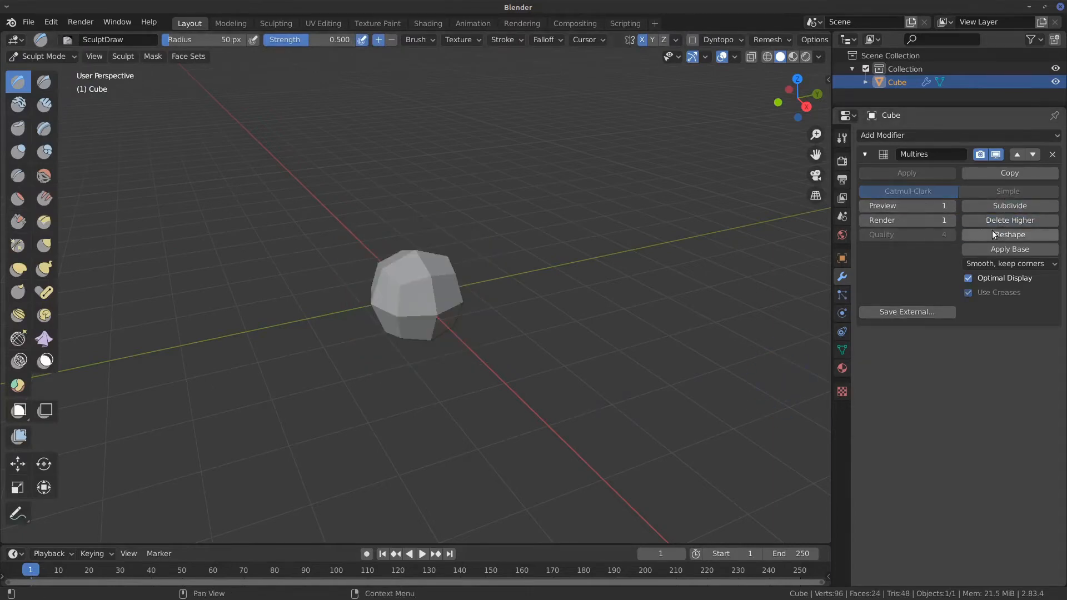
pyautogui.click(865, 206)
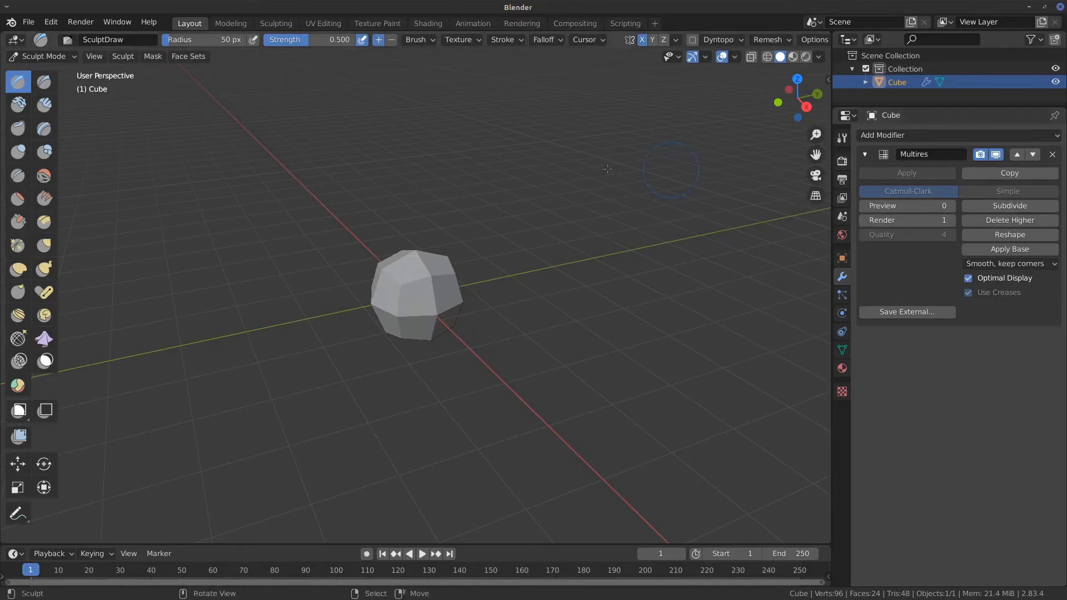
pyautogui.click(952, 206)
pyautogui.click(863, 206)
# Switch to Object Mode and alternate the Multires preview level between 0 and 1, ending at 1.
pyautogui.click(62, 58)
pyautogui.click(28, 72)
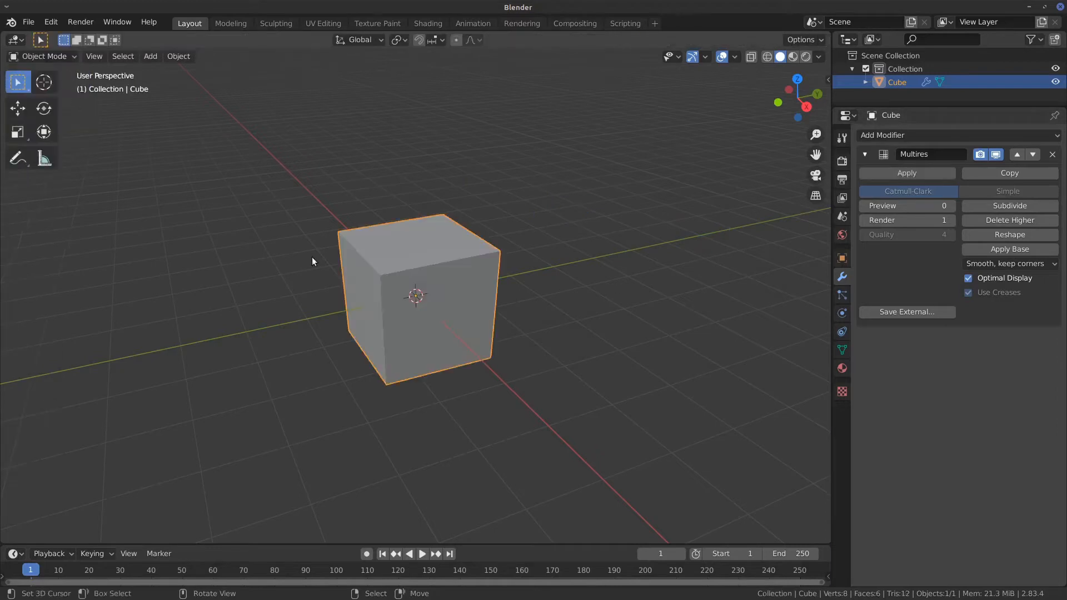
pyautogui.click(950, 206)
pyautogui.click(865, 205)
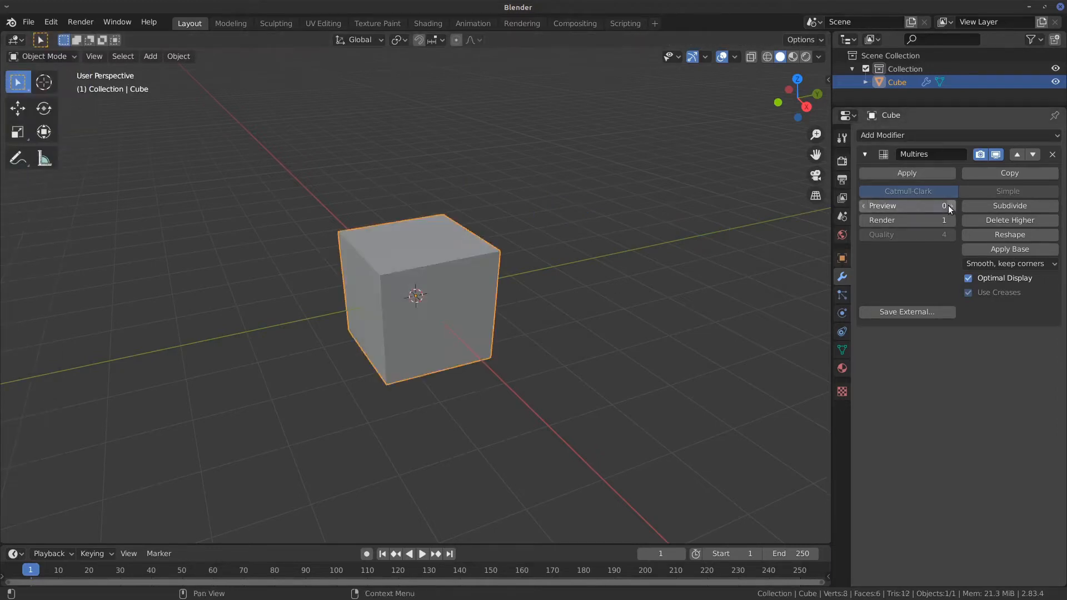
pyautogui.click(948, 205)
pyautogui.click(862, 207)
pyautogui.click(948, 206)
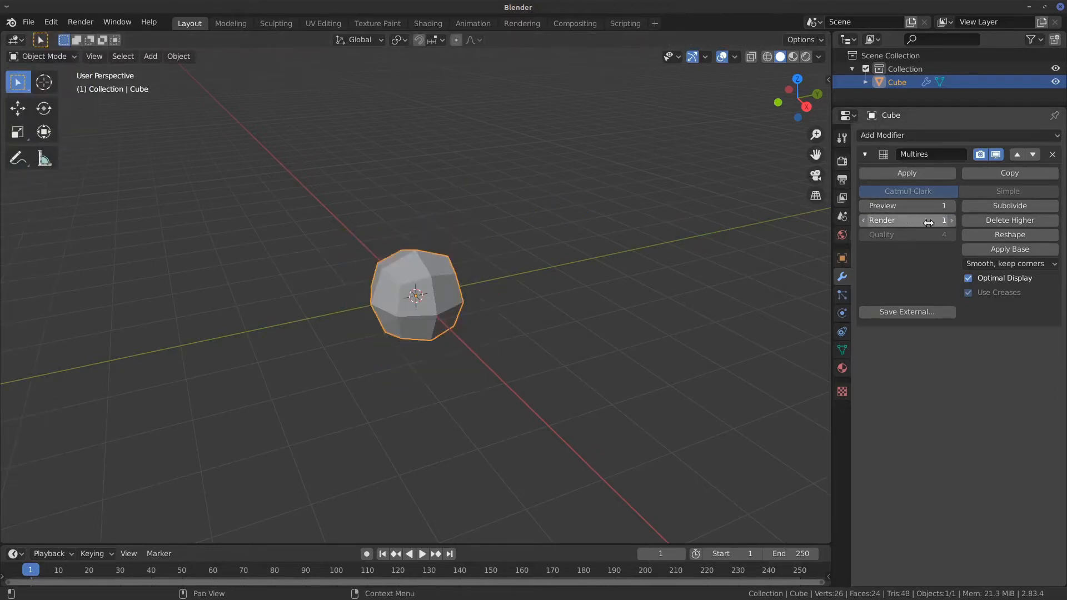
# Try lowering the Multires render level, restore it to 1, and return to Sculpt Mode.
pyautogui.click(863, 221)
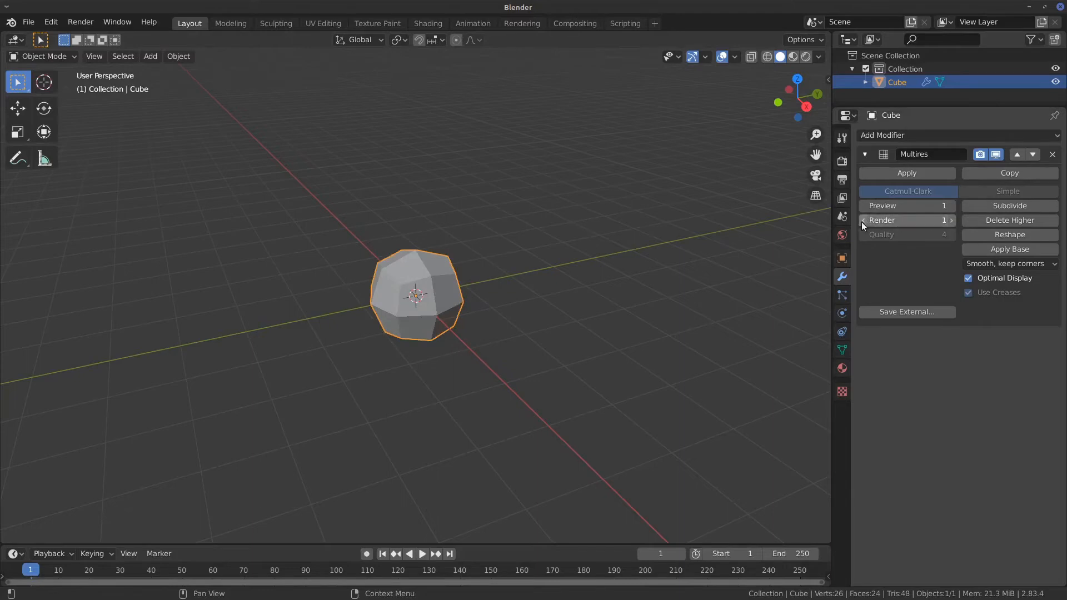
pyautogui.click(949, 221)
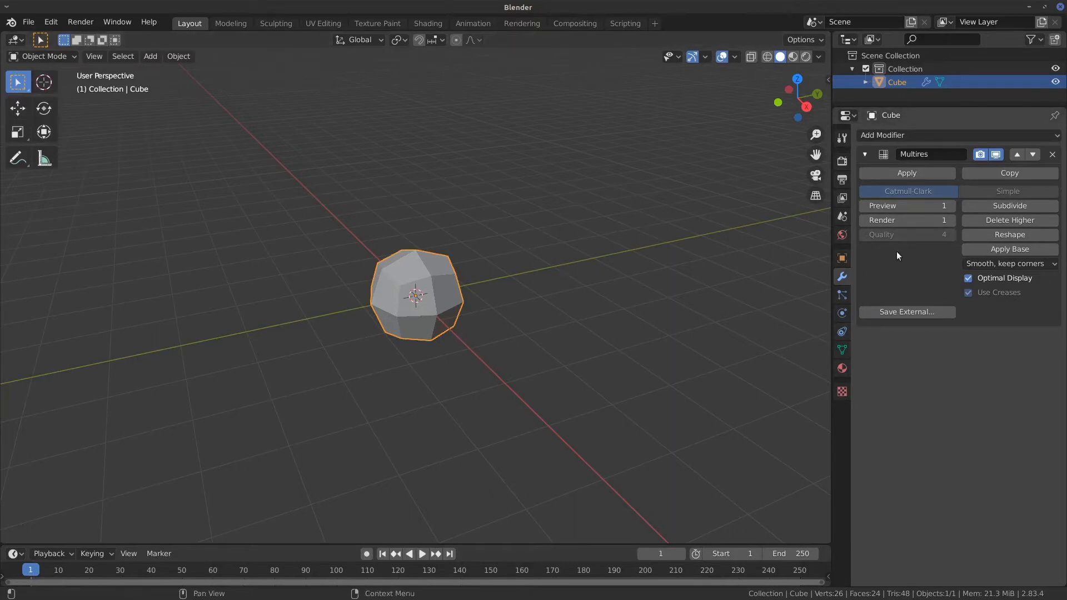
pyautogui.click(75, 58)
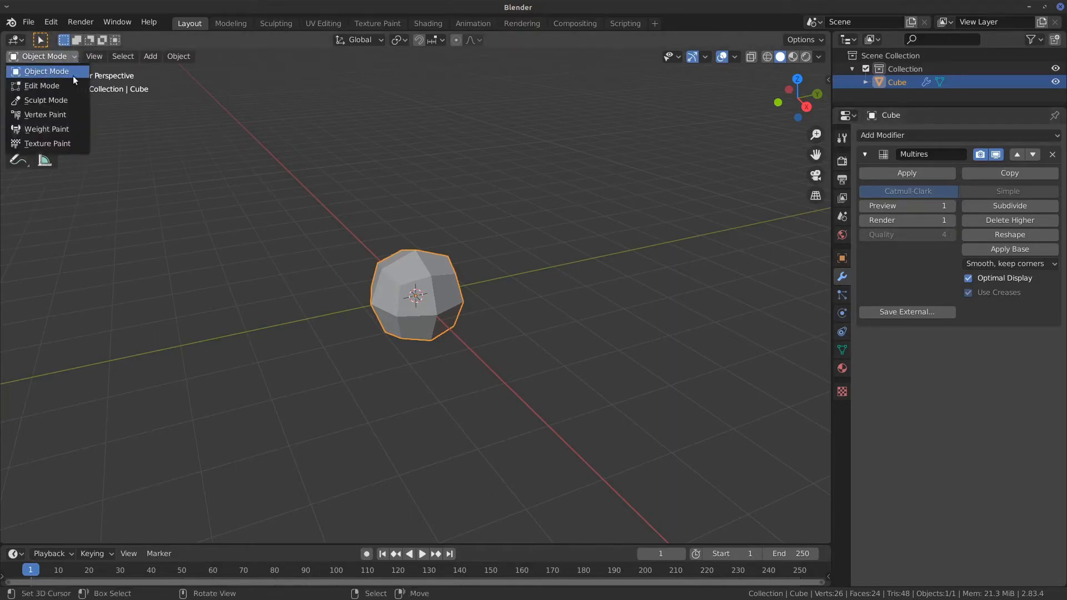
pyautogui.click(72, 101)
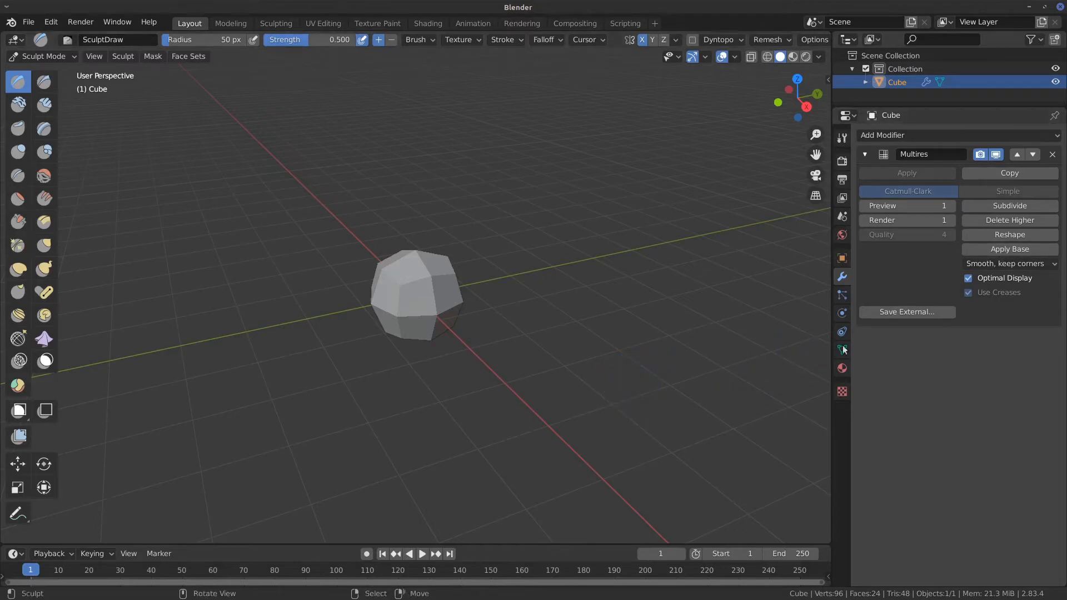
# Replace the cube's Multires modifier with a new Multiresolution modifier set to Simple subdivision.
pyautogui.click(1012, 264)
pyautogui.click(1052, 154)
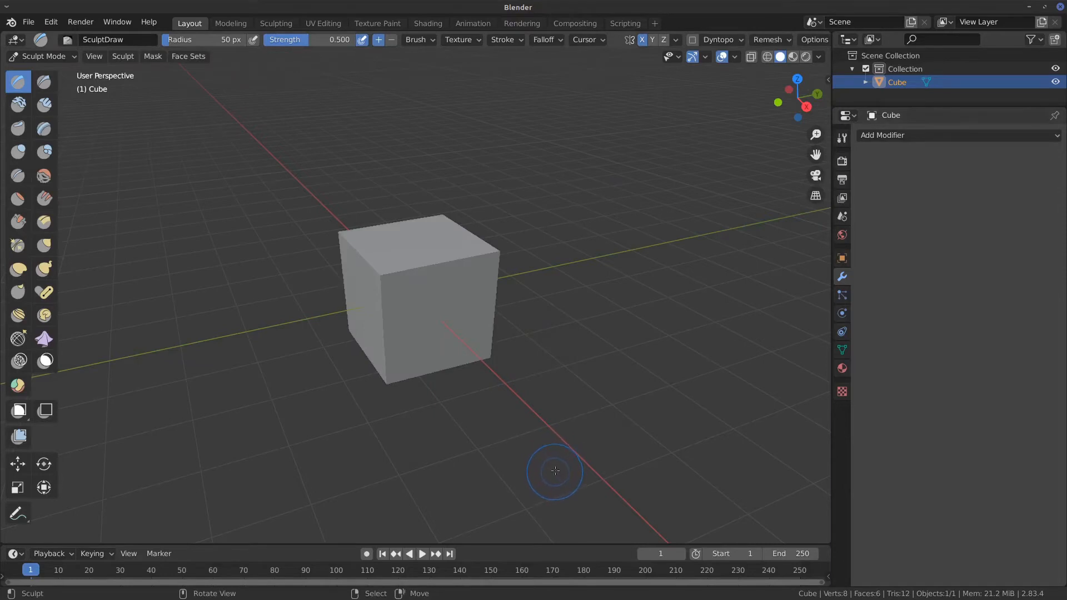
pyautogui.click(914, 136)
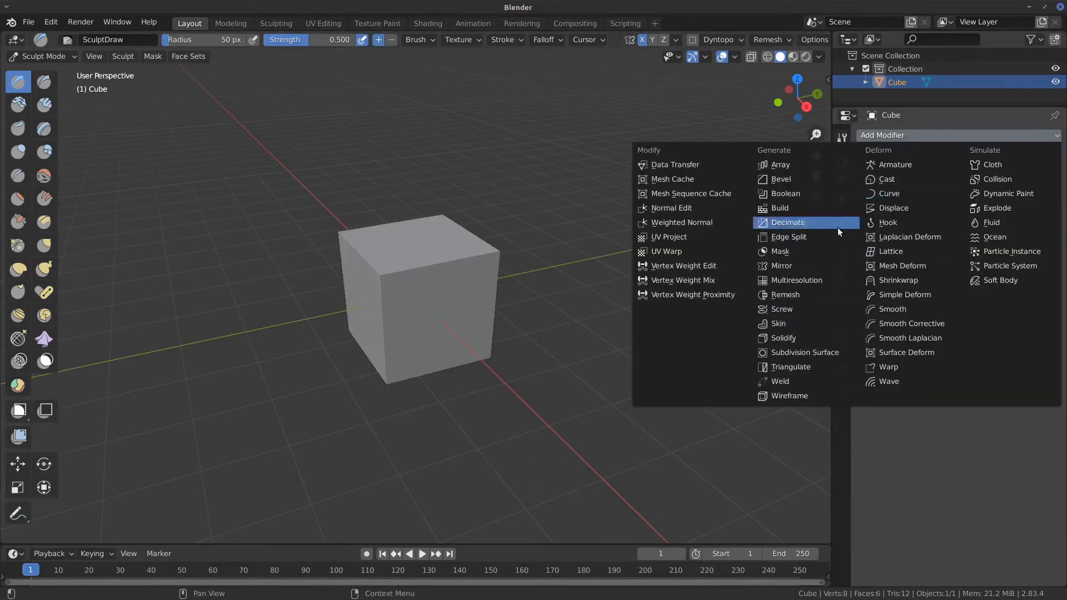
pyautogui.click(796, 280)
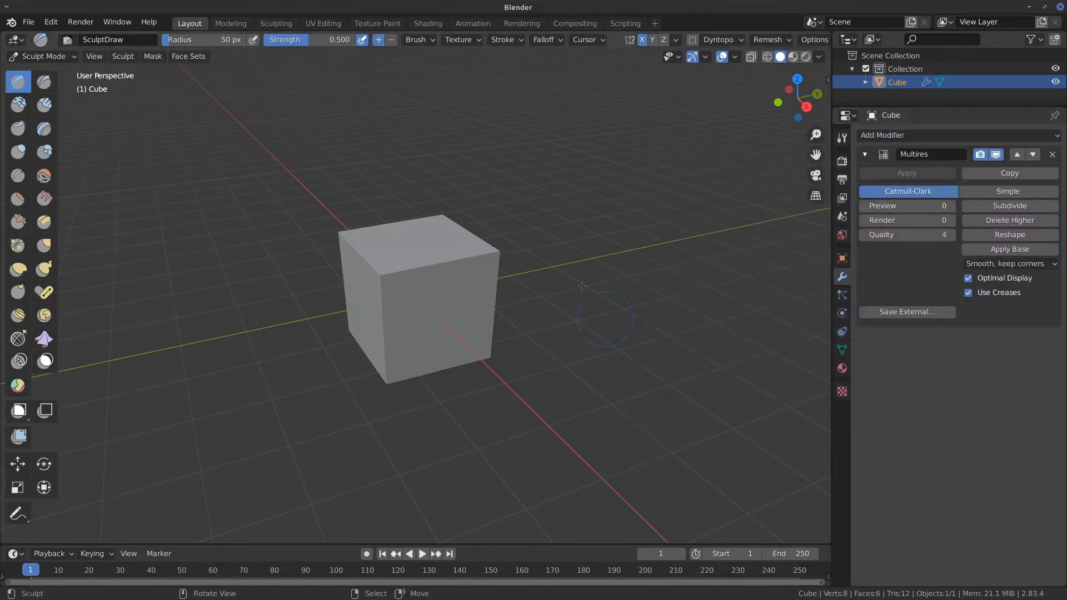
pyautogui.click(1008, 190)
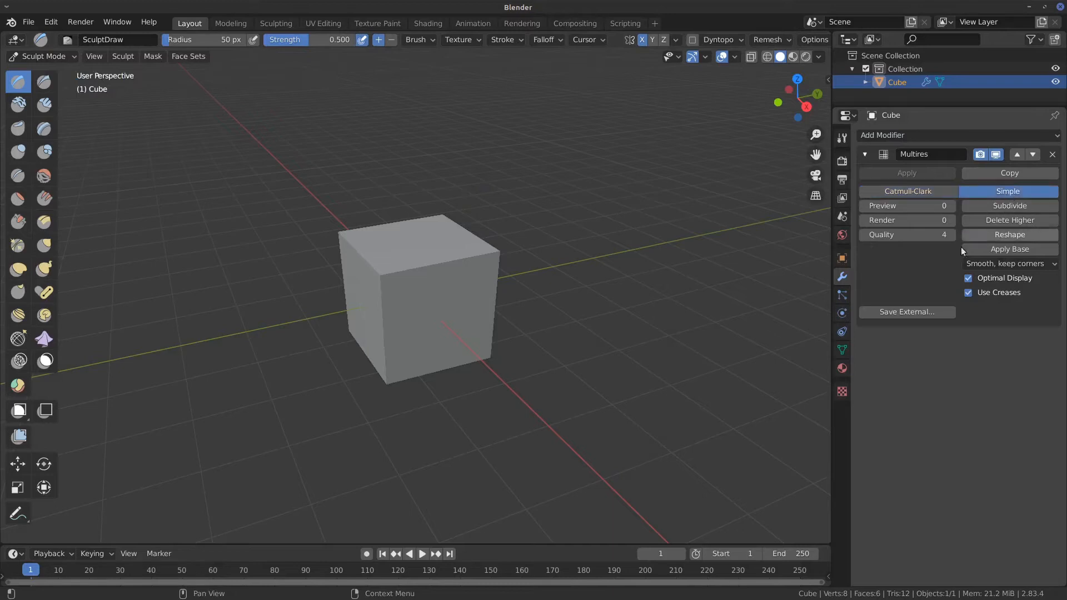
# Subdivide the cube to level 2, testing a SculptDraw stroke after each subdivision and undoing it.
pyautogui.click(1000, 205)
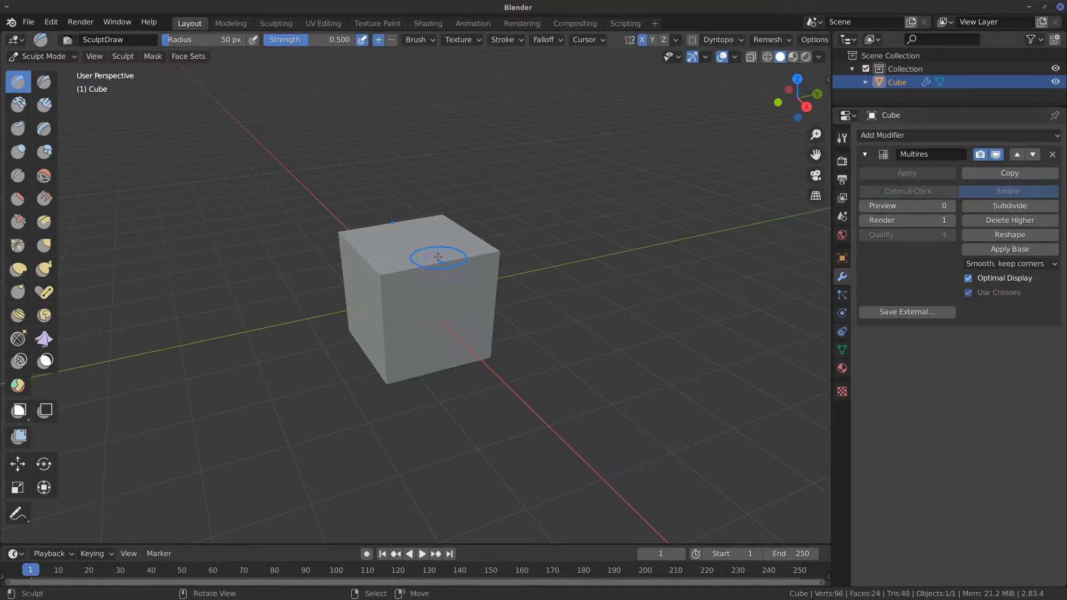
pyautogui.moveTo(437, 256)
pyautogui.mouseDown()
pyautogui.moveTo(444, 281)
pyautogui.moveTo(433, 244)
pyautogui.mouseUp()
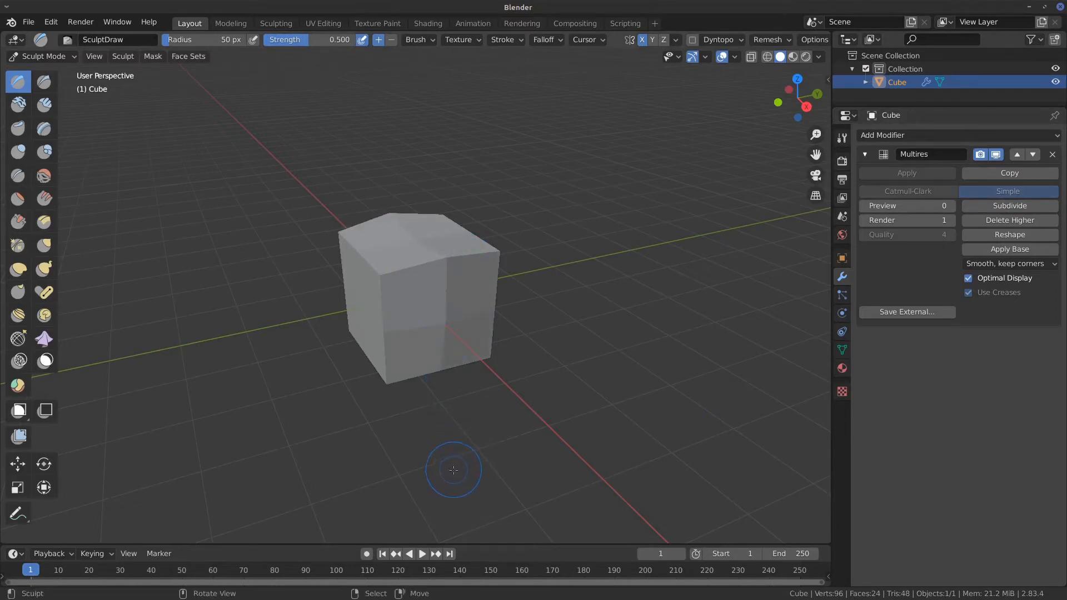
pyautogui.hotkey('ctrl', 'z')
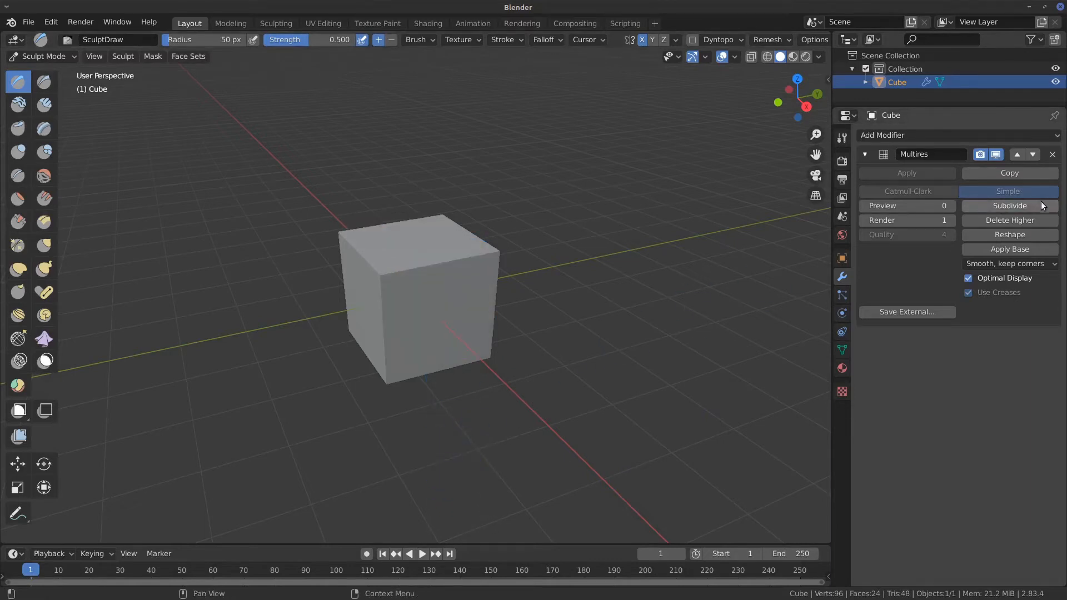
pyautogui.click(1023, 205)
pyautogui.moveTo(465, 293); pyautogui.dragTo(448, 400)
pyautogui.hotkey('ctrl', 'z')
# Raise the cube's subdivision to level 4, testing and undoing a stroke down the front face at each level.
pyautogui.click(1029, 204)
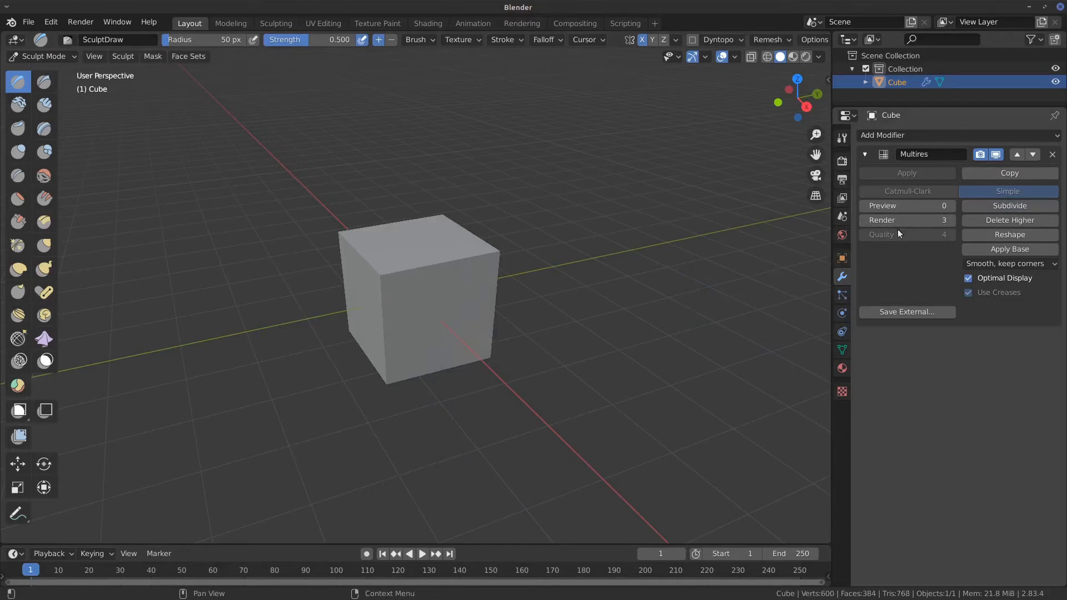
pyautogui.moveTo(456, 266)
pyautogui.mouseDown()
pyautogui.moveTo(447, 327)
pyautogui.moveTo(436, 310)
pyautogui.moveTo(446, 460)
pyautogui.mouseUp()
pyautogui.hotkey('ctrl', 'z')
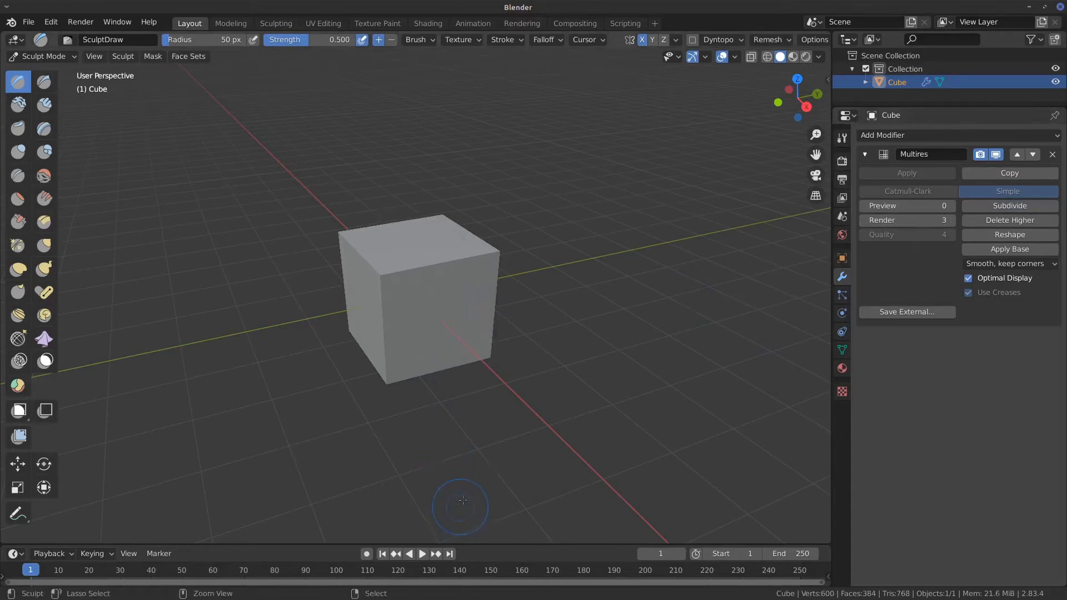
pyautogui.click(1025, 204)
pyautogui.moveTo(442, 253)
pyautogui.mouseDown()
pyautogui.moveTo(444, 355)
pyautogui.moveTo(488, 452)
pyautogui.mouseUp()
pyautogui.hotkey('ctrl', 'z')
# Subdivide the cube to level 5 and sculpt a raised SculptDraw stroke across its top and down its front face.
pyautogui.click(1012, 205)
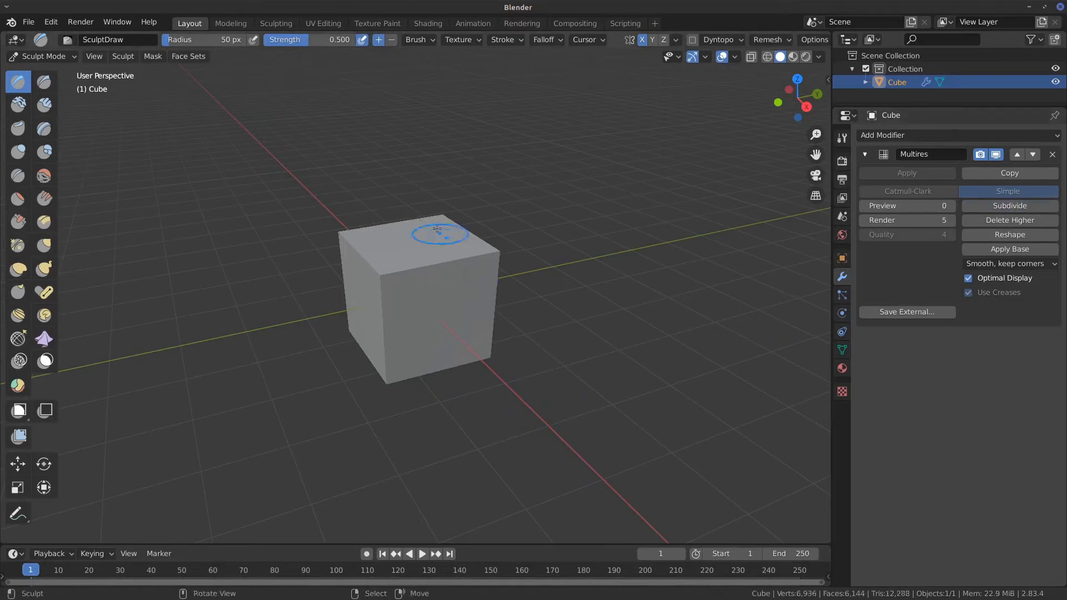
pyautogui.moveTo(439, 237)
pyautogui.mouseDown()
pyautogui.moveTo(452, 350)
pyautogui.moveTo(444, 253)
pyautogui.mouseUp()
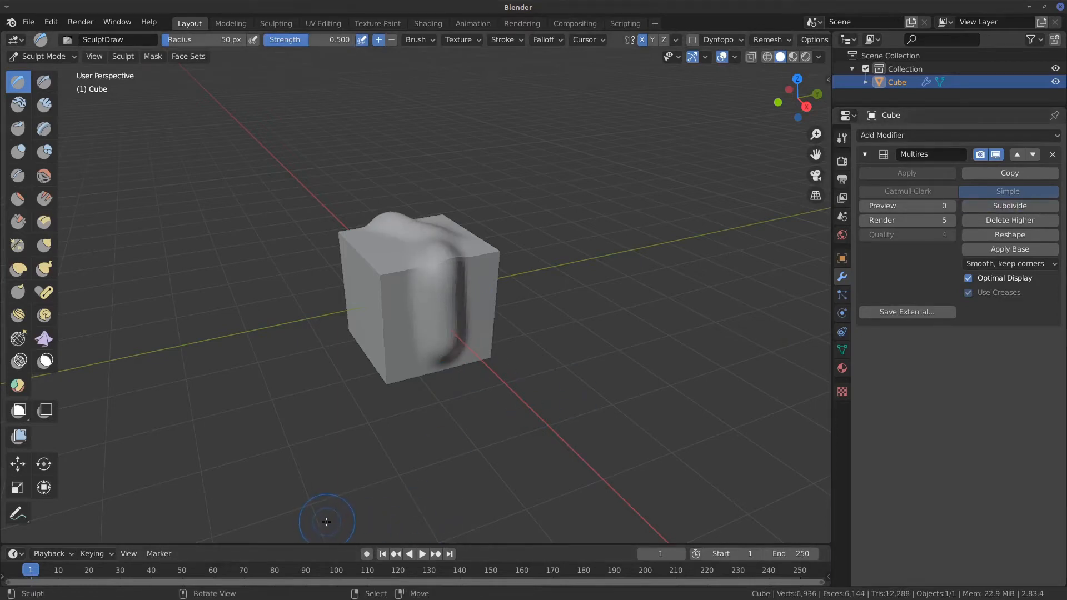
# Undo the last stroke, subdivide the cube to level 6, and sculpt a raised SculptDraw stroke across its top and front face.
pyautogui.hotkey('ctrl', 'z')
pyautogui.click(997, 206)
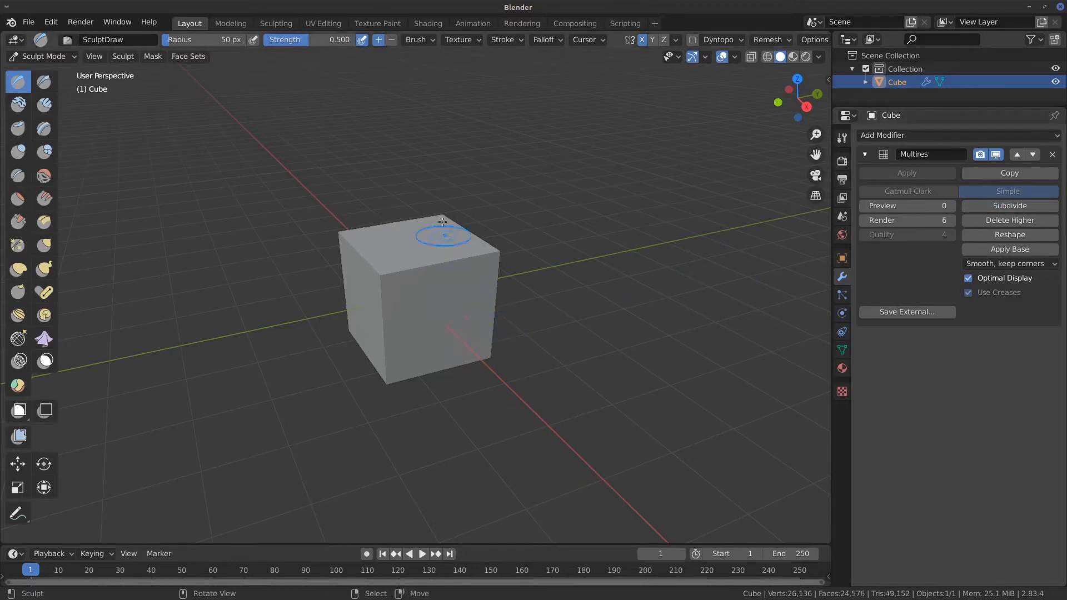
pyautogui.moveTo(435, 238); pyautogui.dragTo(389, 218)
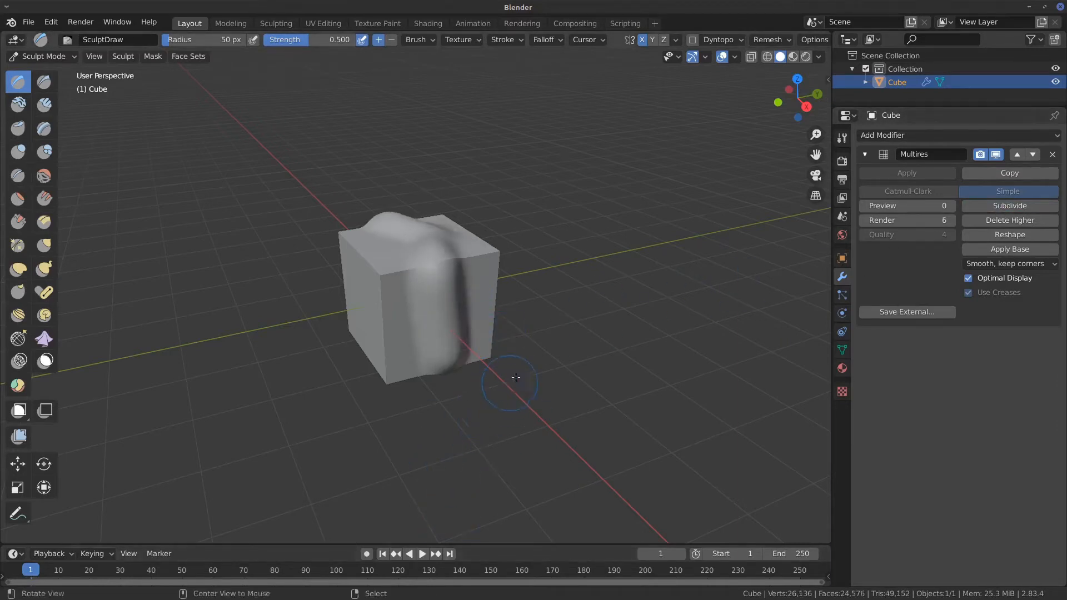
pyautogui.keyDown('alt'); pyautogui.moveTo(515, 377); pyautogui.dragTo(548, 389); pyautogui.keyUp('alt')
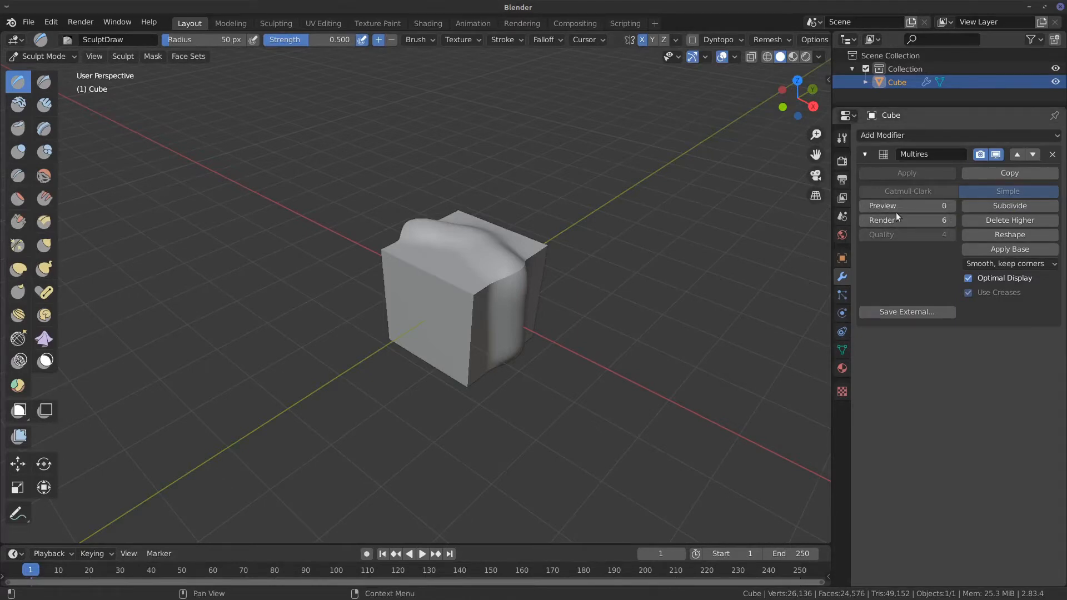
# Raise the Multires modifier's preview level to 6 and check the sculpted cube from different angles.
pyautogui.click(951, 205)
pyautogui.click(951, 205)
pyautogui.click(951, 204)
pyautogui.click(952, 204)
pyautogui.click(952, 204)
pyautogui.click(951, 205)
pyautogui.moveTo(580, 367)
pyautogui.mouseDown(button='middle')
pyautogui.moveTo(601, 368)
pyautogui.moveTo(626, 333)
pyautogui.mouseUp(button='middle')
pyautogui.moveTo(803, 449); pyautogui.dragTo(685, 345, button='middle')
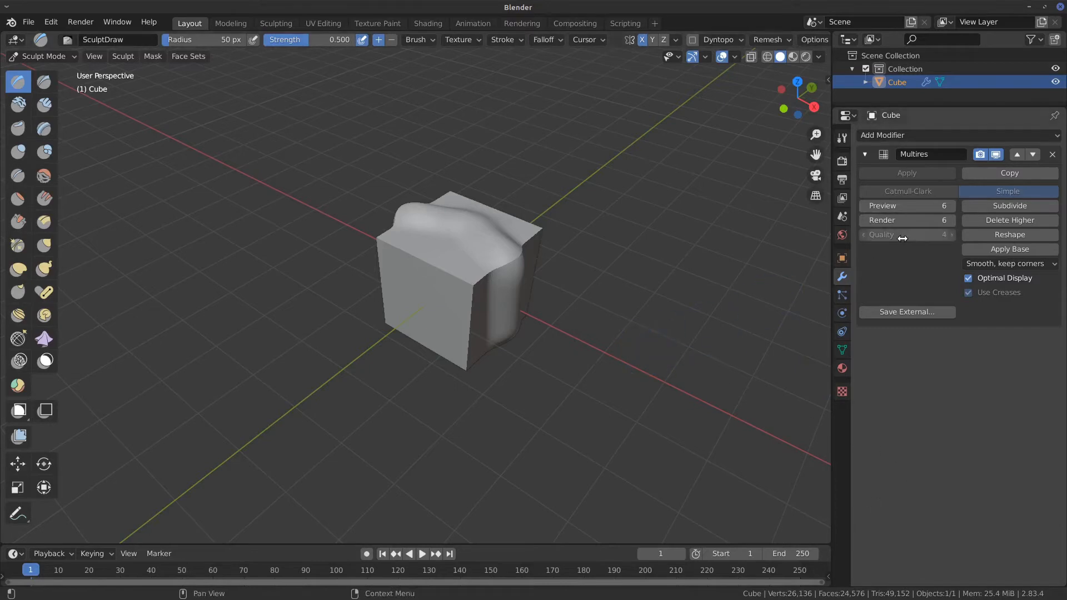
# Switch the cube to Object Mode and compare its Multires preview at level 0 and level 6.
pyautogui.click(51, 57)
pyautogui.click(58, 70)
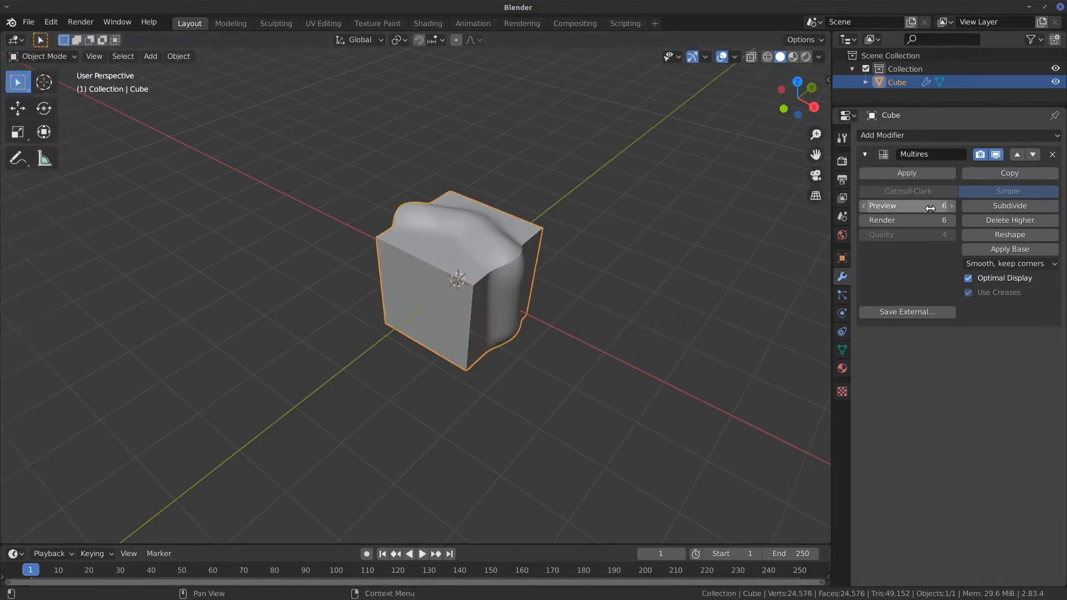
pyautogui.moveTo(933, 207); pyautogui.dragTo(850, 216)
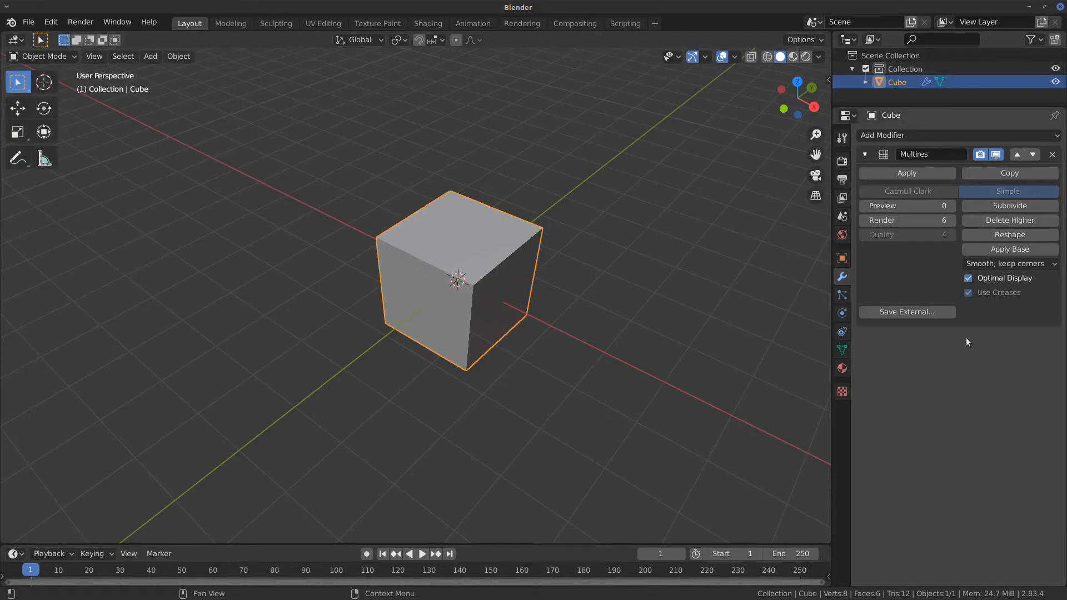
pyautogui.moveTo(901, 208); pyautogui.dragTo(955, 208)
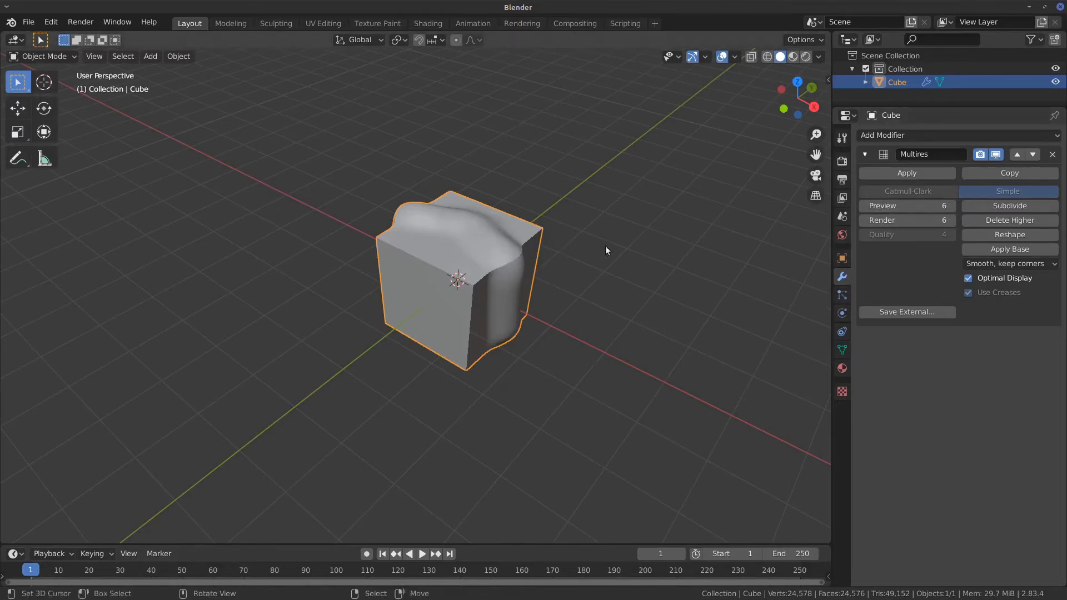
# Draw a curved annotation arrow around the sculpted cube and erase it.
pyautogui.moveTo(542, 224)
pyautogui.mouseDown()
pyautogui.moveTo(425, 310)
pyautogui.moveTo(532, 346)
pyautogui.mouseUp()
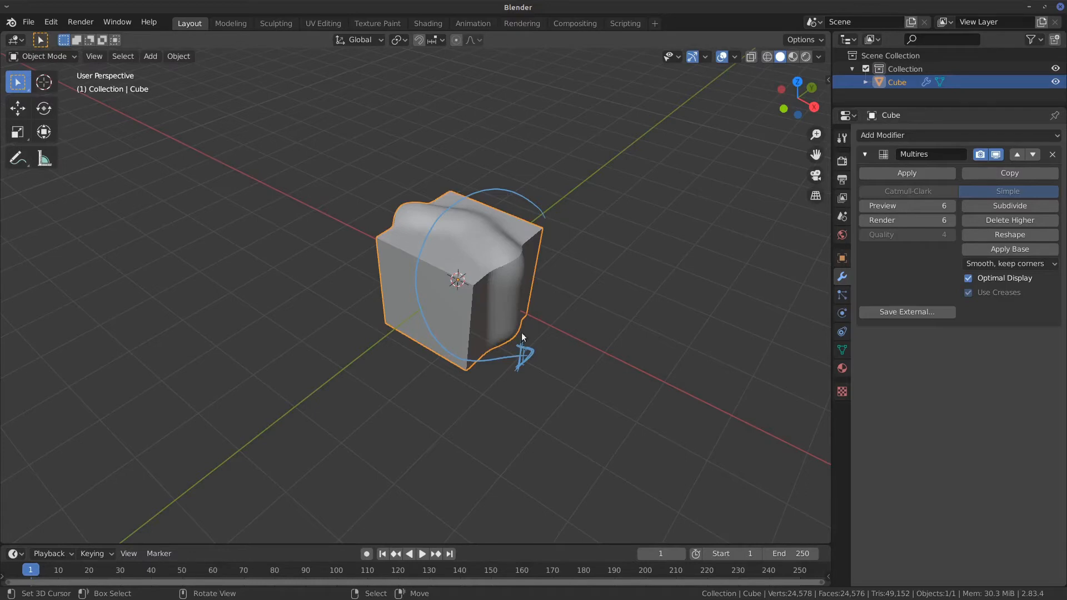
pyautogui.moveTo(567, 315); pyautogui.dragTo(552, 302)
pyautogui.moveTo(546, 216)
pyautogui.mouseDown(button='right')
pyautogui.moveTo(445, 212)
pyautogui.moveTo(539, 339)
pyautogui.moveTo(524, 371)
pyautogui.moveTo(554, 295)
pyautogui.moveTo(571, 330)
pyautogui.mouseUp(button='right')
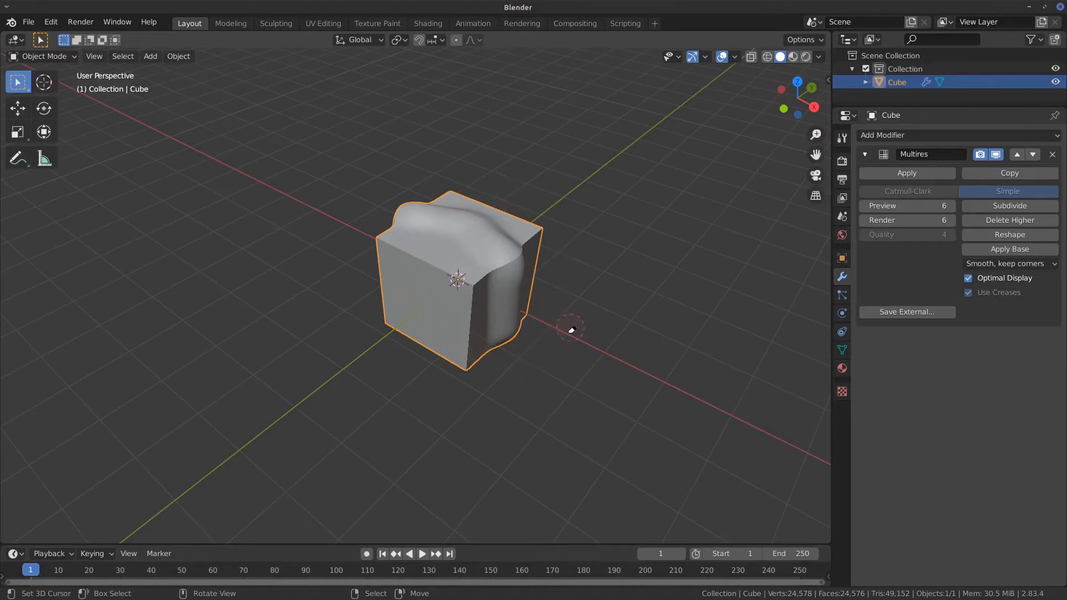
# Examine the sculpted cube up close and compare it with its base geometry in Edit Mode, returning to Object Mode.
pyautogui.moveTo(553, 309); pyautogui.dragTo(532, 302, button='middle')
pyautogui.scroll(2, 535, 304)
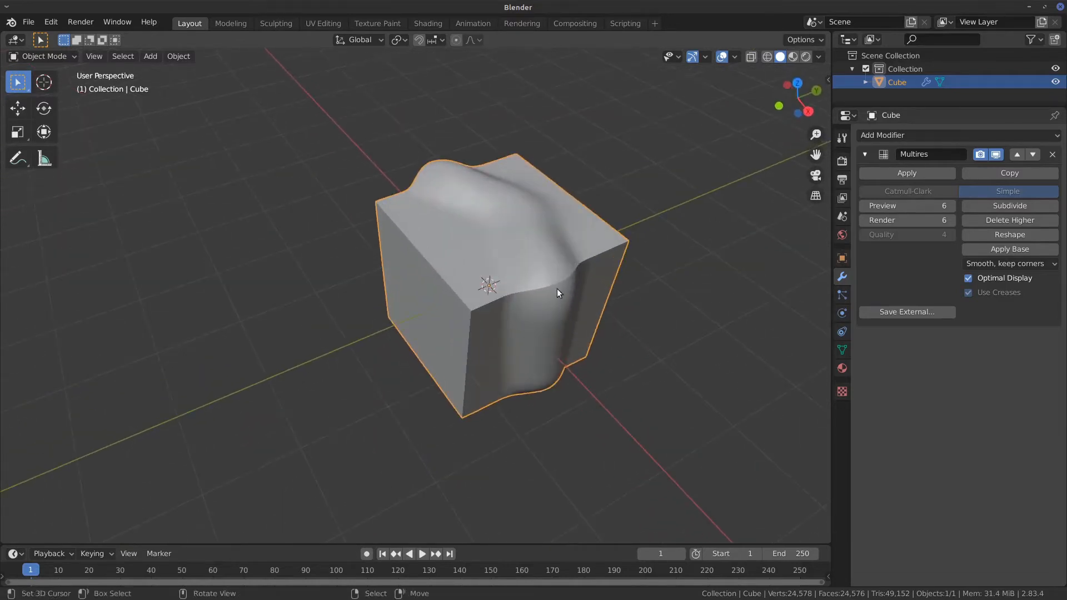
pyautogui.moveTo(591, 285); pyautogui.dragTo(547, 243, button='middle')
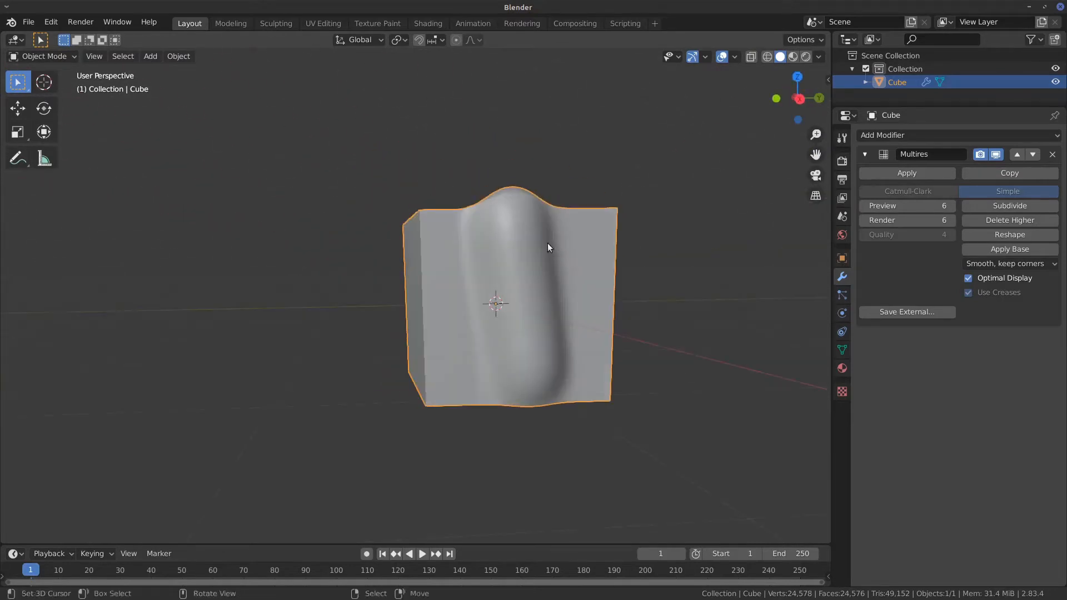
pyautogui.press('Tab')
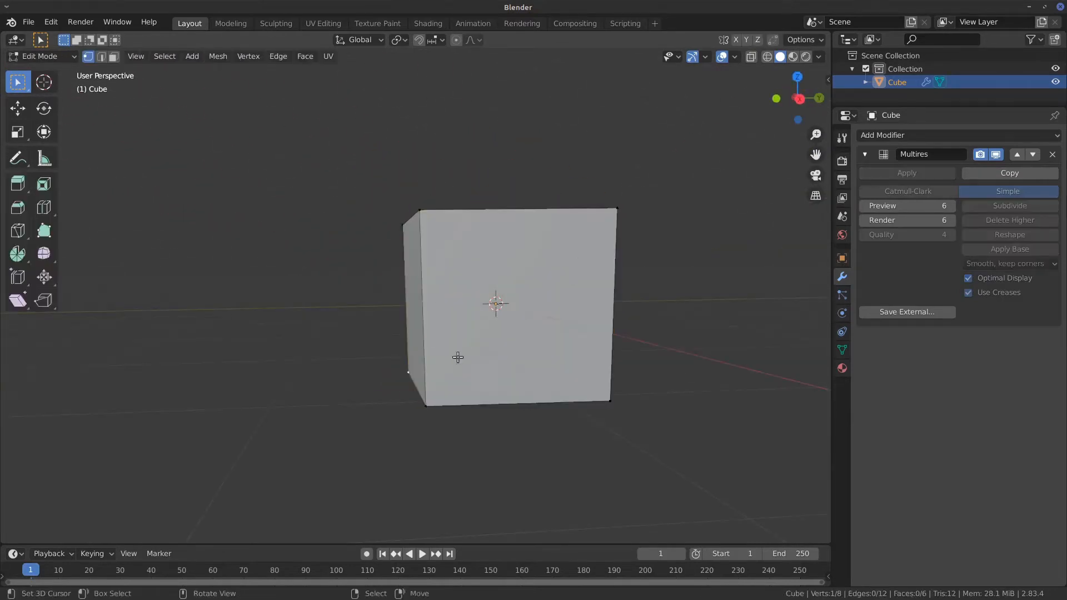
pyautogui.moveTo(505, 289)
pyautogui.mouseDown(button='middle')
pyautogui.moveTo(601, 285)
pyautogui.moveTo(562, 266)
pyautogui.mouseUp(button='middle')
pyautogui.press('Tab')
pyautogui.scroll(3, 574, 265)
pyautogui.moveTo(681, 305); pyautogui.dragTo(584, 136, button='middle')
pyautogui.moveTo(599, 180); pyautogui.dragTo(641, 325, button='middle')
pyautogui.keyDown('shift'); pyautogui.moveTo(675, 273); pyautogui.dragTo(586, 281, button='middle'); pyautogui.keyUp('shift')
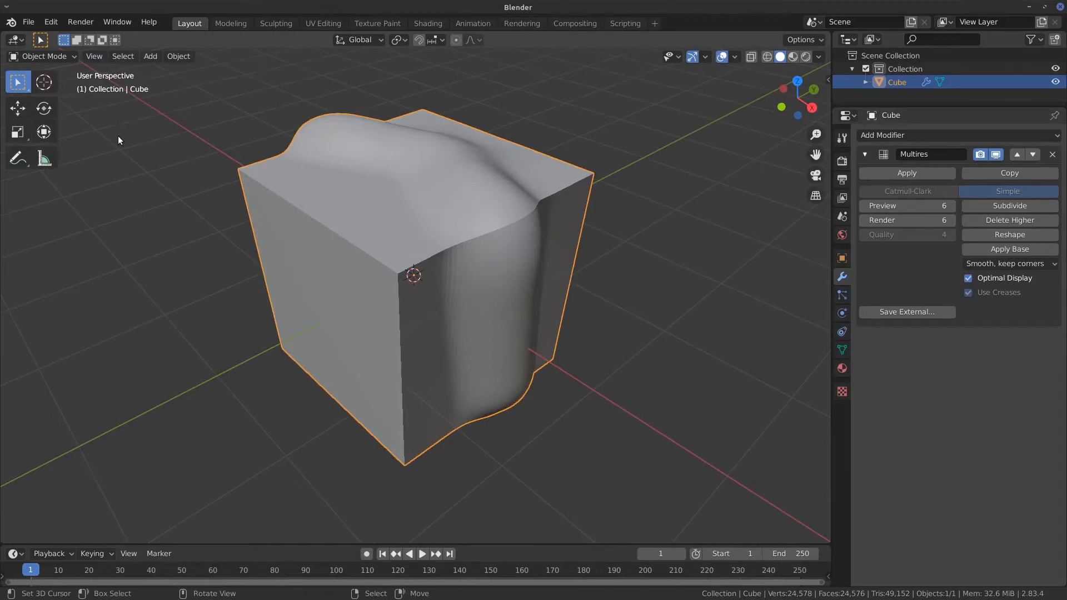
# Switch the sculpted cube from Object Mode back to Sculpt Mode.
pyautogui.click(69, 56)
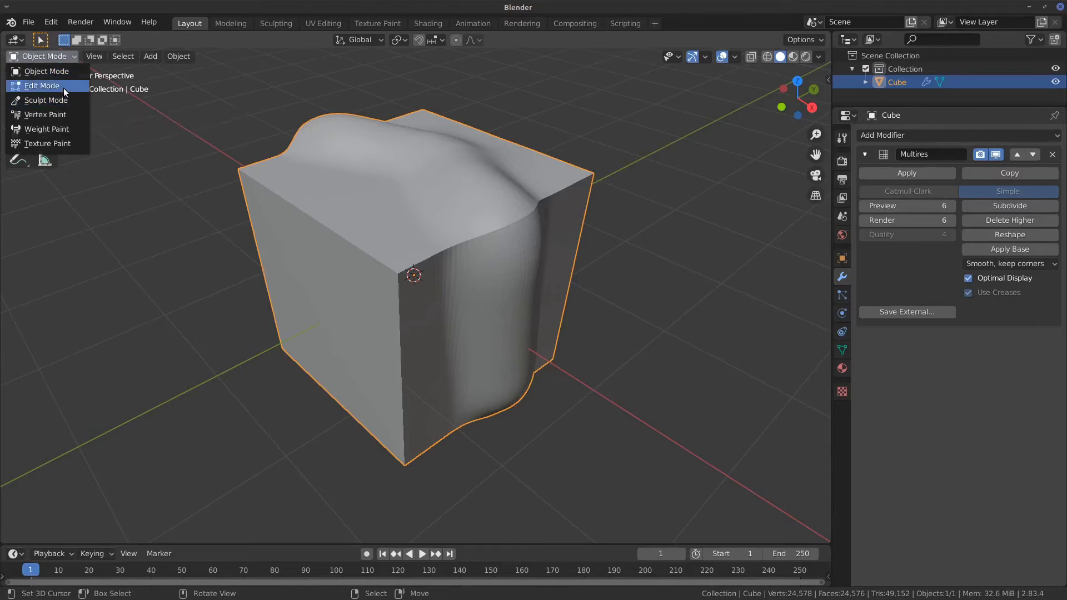
pyautogui.click(46, 100)
pyautogui.moveTo(608, 331)
pyautogui.mouseDown(button='middle')
pyautogui.moveTo(612, 347)
pyautogui.moveTo(581, 295)
pyautogui.moveTo(684, 345)
pyautogui.moveTo(557, 283)
pyautogui.moveTo(487, 278)
pyautogui.moveTo(611, 298)
pyautogui.moveTo(560, 276)
pyautogui.moveTo(509, 289)
pyautogui.moveTo(633, 314)
pyautogui.moveTo(636, 306)
pyautogui.mouseUp(button='middle')
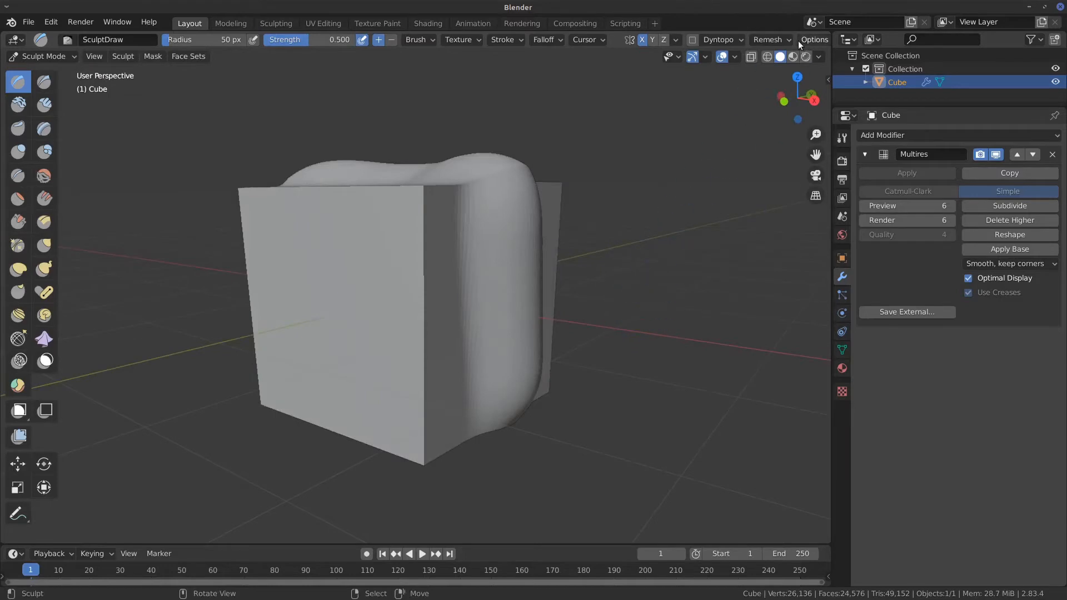
# Disable Fast Navigate in the sculpting options and compare the cube's display while orbiting before and after the change.
pyautogui.scroll(-2, 797, 42)
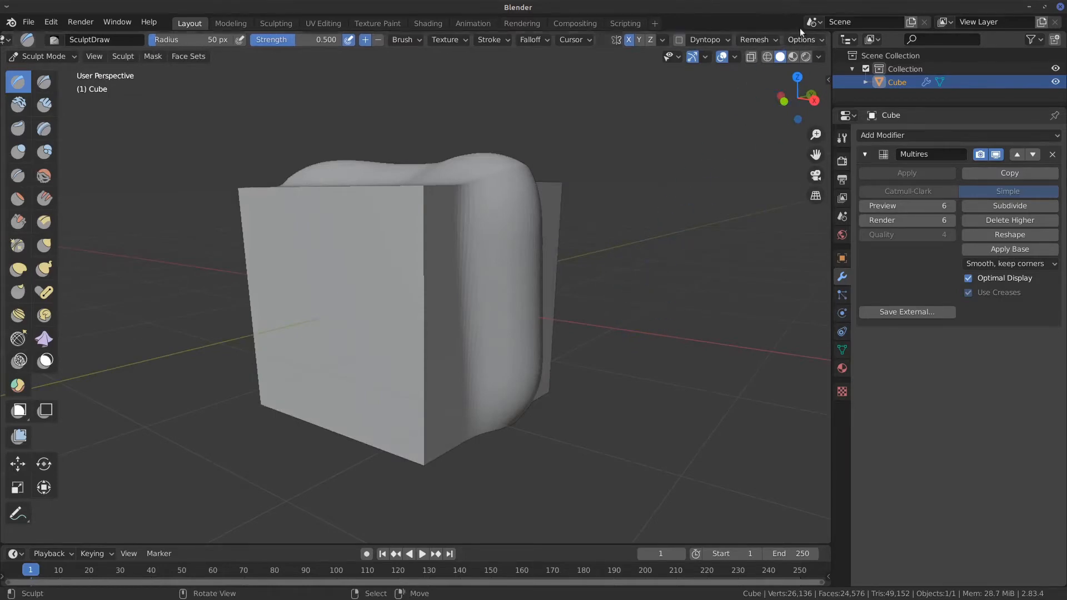
pyautogui.click(813, 40)
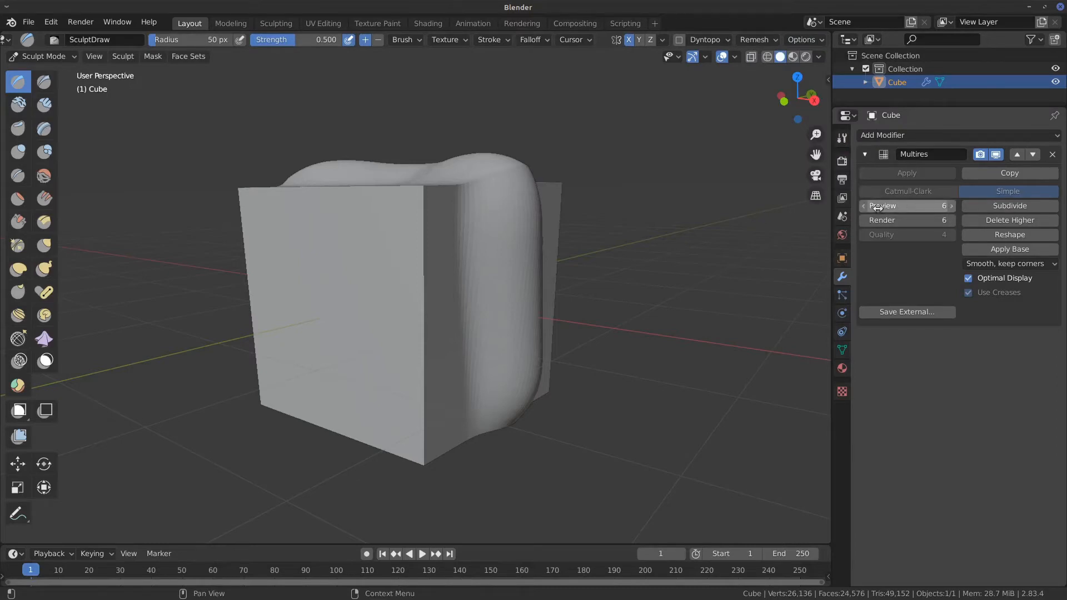
pyautogui.moveTo(614, 381)
pyautogui.mouseDown(button='middle')
pyautogui.moveTo(477, 286)
pyautogui.moveTo(592, 326)
pyautogui.moveTo(514, 357)
pyautogui.moveTo(508, 288)
pyautogui.moveTo(578, 258)
pyautogui.moveTo(561, 300)
pyautogui.mouseUp(button='middle')
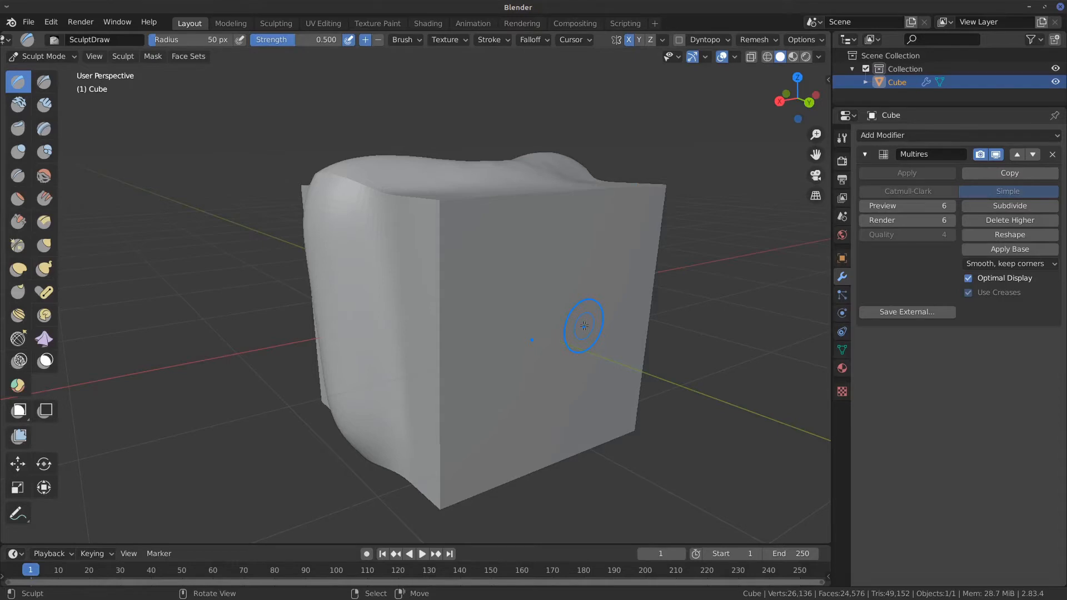
pyautogui.moveTo(655, 222)
pyautogui.mouseDown(button='middle')
pyautogui.moveTo(622, 267)
pyautogui.moveTo(628, 283)
pyautogui.mouseUp(button='middle')
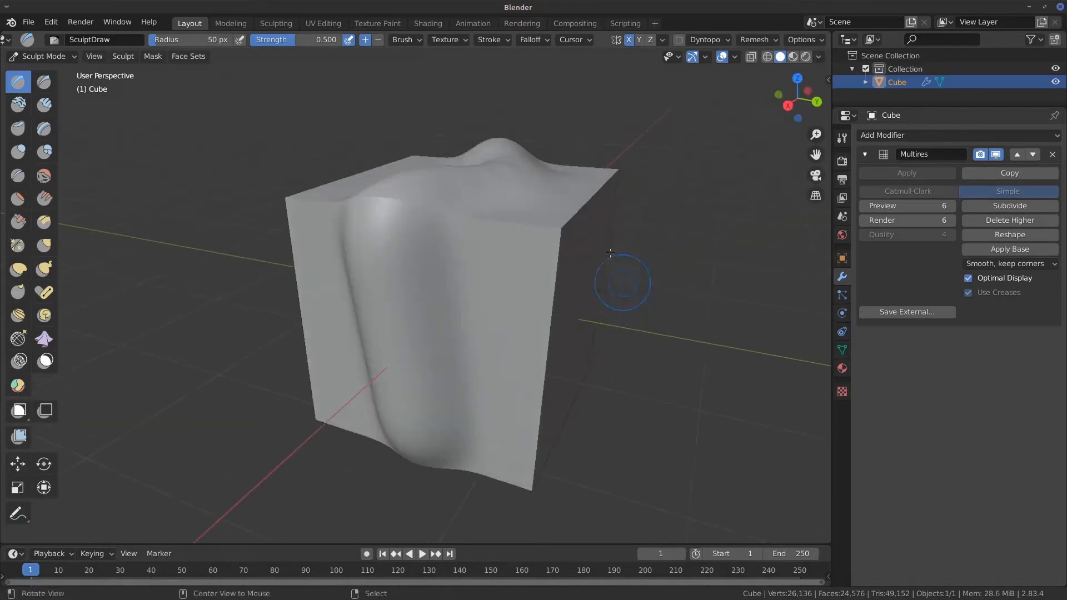
pyautogui.click(819, 41)
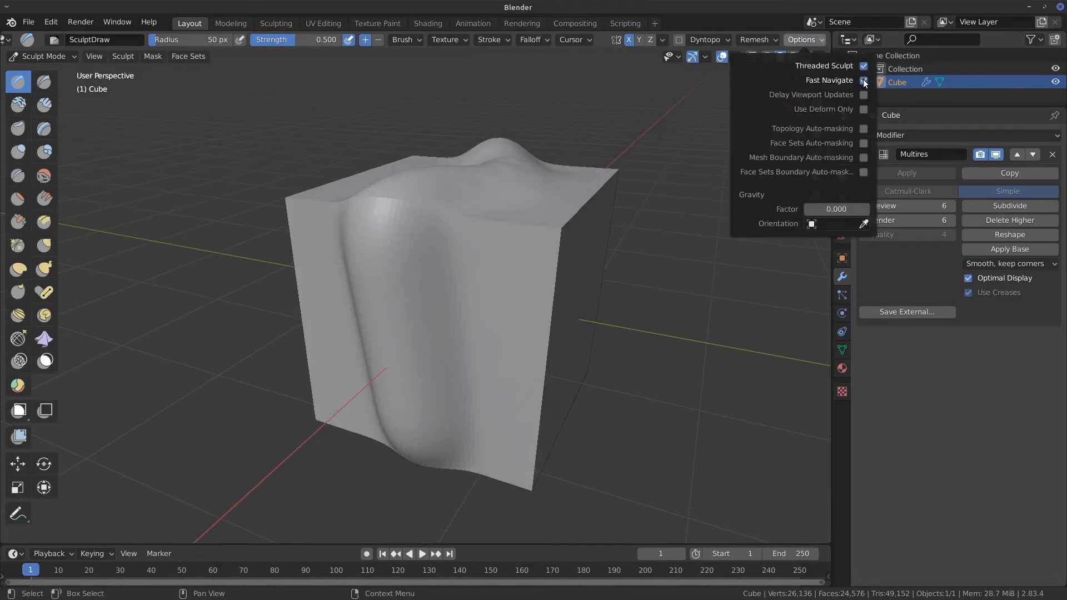
pyautogui.click(863, 81)
pyautogui.click(805, 40)
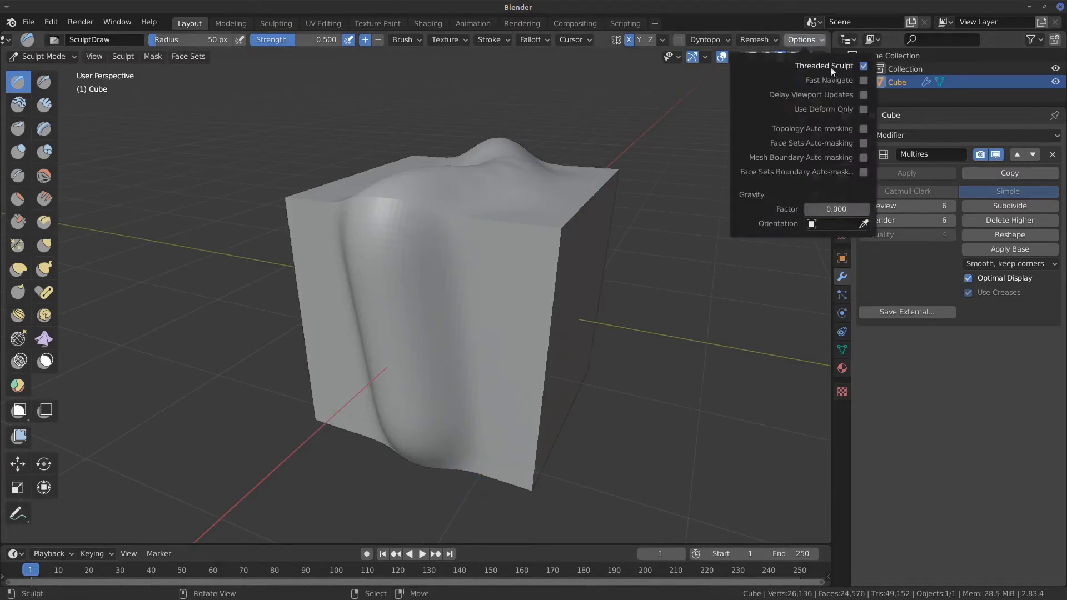
pyautogui.moveTo(510, 370)
pyautogui.mouseDown(button='middle')
pyautogui.moveTo(583, 297)
pyautogui.moveTo(629, 288)
pyautogui.moveTo(455, 295)
pyautogui.moveTo(586, 343)
pyautogui.moveTo(611, 312)
pyautogui.moveTo(561, 231)
pyautogui.moveTo(507, 316)
pyautogui.moveTo(584, 372)
pyautogui.moveTo(556, 333)
pyautogui.moveTo(500, 311)
pyautogui.moveTo(596, 275)
pyautogui.mouseUp(button='middle')
pyautogui.moveTo(626, 345); pyautogui.dragTo(581, 423, button='middle')
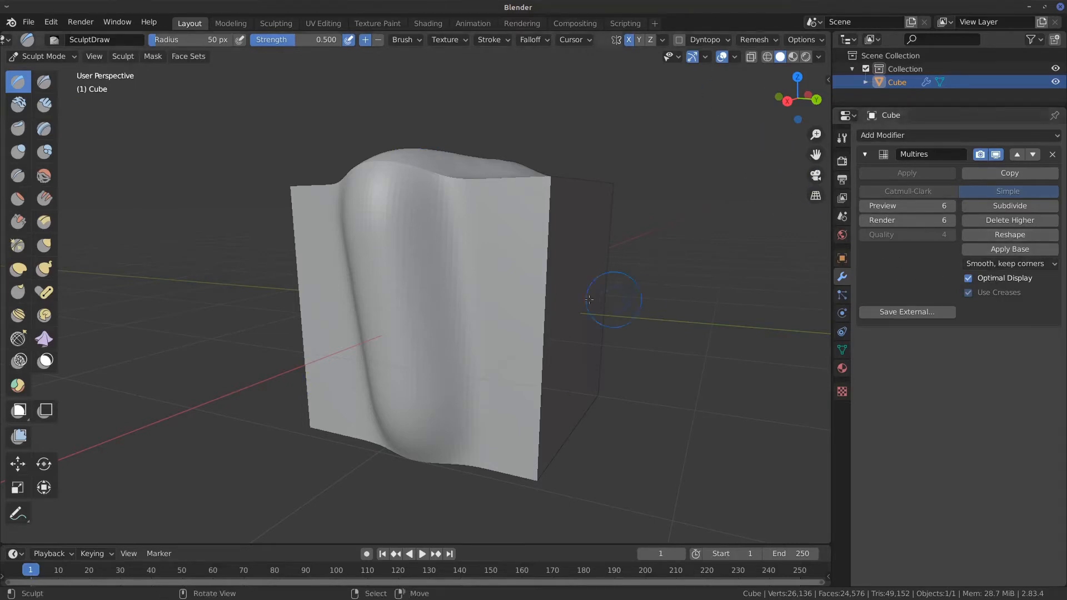
# Sculpt several overlapping raised SculptDraw strokes over the cube's flat side face.
pyautogui.moveTo(595, 271)
pyautogui.mouseDown(button='middle')
pyautogui.moveTo(588, 247)
pyautogui.moveTo(539, 200)
pyautogui.mouseUp(button='middle')
pyautogui.moveTo(539, 211)
pyautogui.mouseDown()
pyautogui.moveTo(543, 347)
pyautogui.moveTo(478, 261)
pyautogui.moveTo(552, 178)
pyautogui.mouseUp()
pyautogui.moveTo(578, 247)
pyautogui.mouseDown()
pyautogui.moveTo(467, 228)
pyautogui.moveTo(477, 356)
pyautogui.moveTo(607, 338)
pyautogui.mouseUp()
pyautogui.moveTo(602, 262)
pyautogui.mouseDown()
pyautogui.moveTo(476, 199)
pyautogui.moveTo(557, 310)
pyautogui.mouseUp()
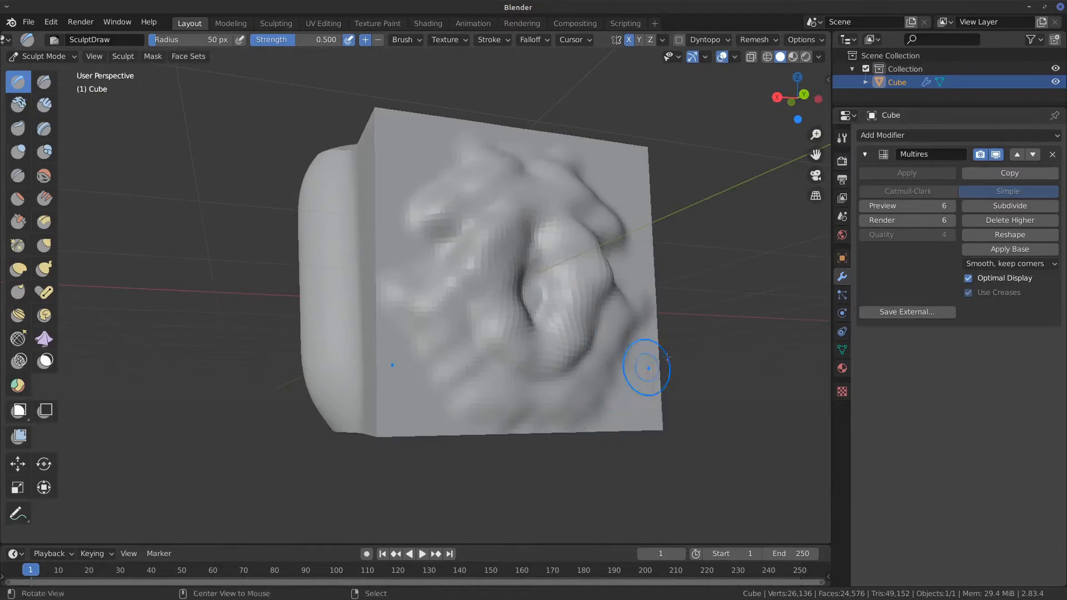
pyautogui.moveTo(643, 362); pyautogui.dragTo(698, 400, button='middle')
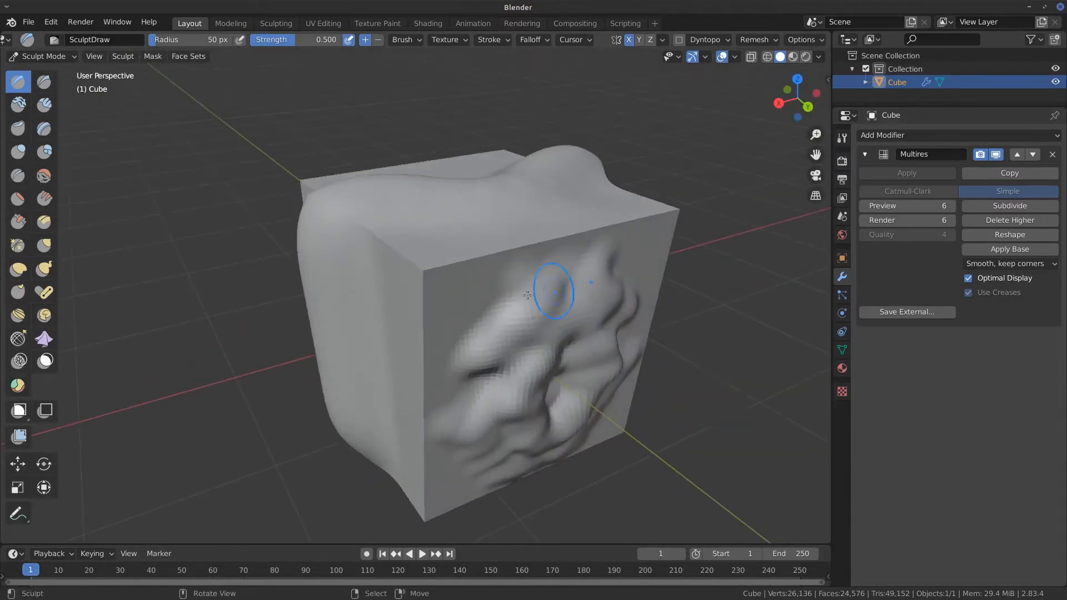
pyautogui.moveTo(644, 361); pyautogui.dragTo(806, 334, button='middle')
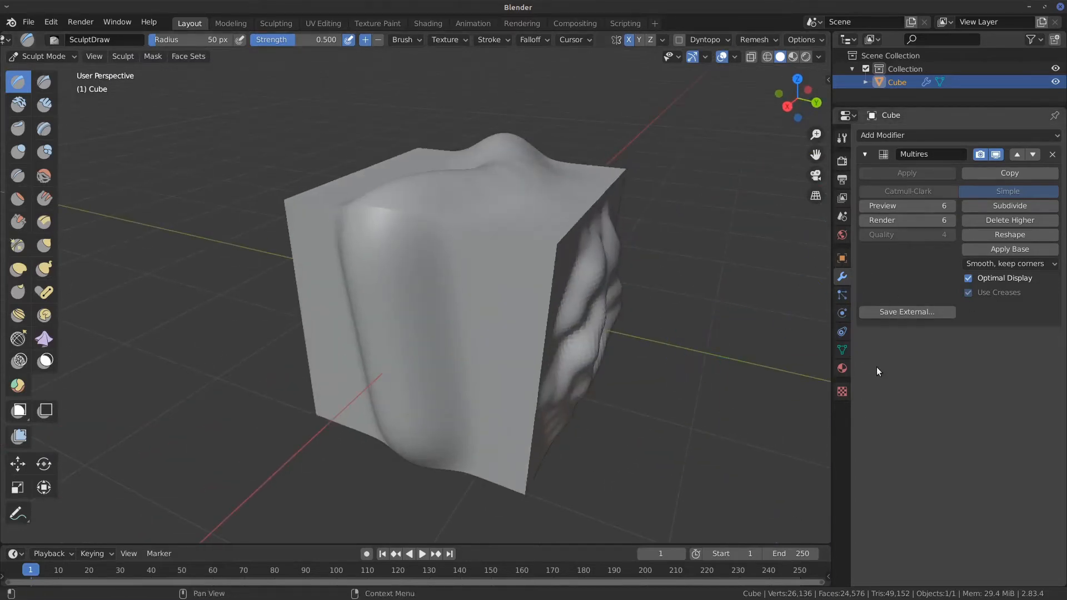
# Sculpt more freehand SculptDraw strokes along the cube's upper edges, corners and the opposite side face.
pyautogui.moveTo(656, 311); pyautogui.dragTo(614, 313, button='middle')
pyautogui.moveTo(550, 233)
pyautogui.mouseDown()
pyautogui.moveTo(445, 283)
pyautogui.moveTo(445, 449)
pyautogui.moveTo(479, 312)
pyautogui.moveTo(517, 300)
pyautogui.moveTo(500, 266)
pyautogui.moveTo(472, 278)
pyautogui.mouseUp()
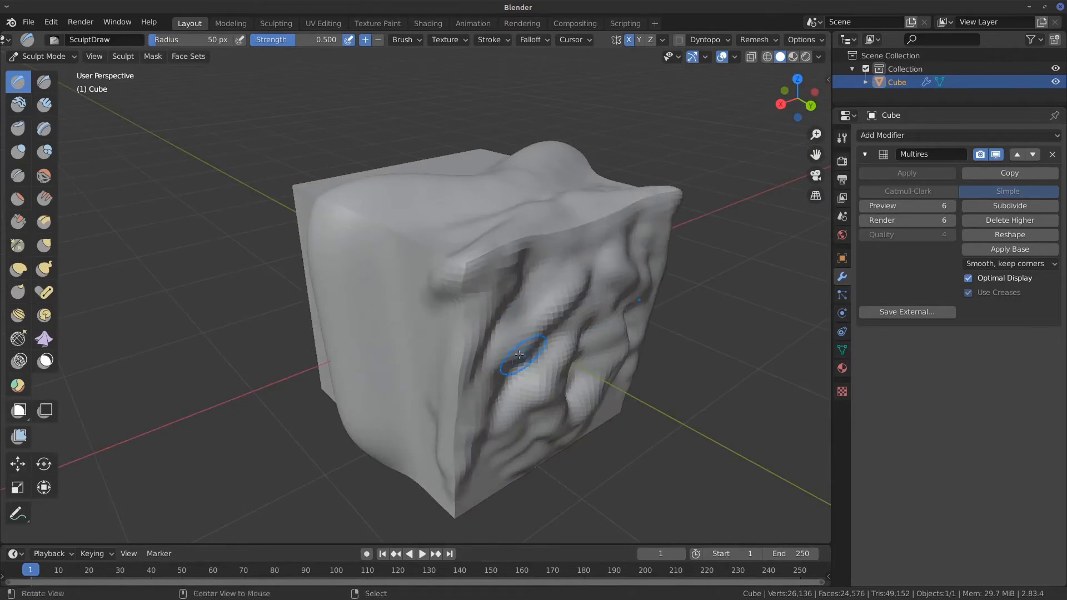
pyautogui.keyDown('alt'); pyautogui.moveTo(519, 354); pyautogui.dragTo(690, 357); pyautogui.keyUp('alt')
pyautogui.moveTo(536, 239)
pyautogui.mouseDown()
pyautogui.moveTo(472, 289)
pyautogui.moveTo(311, 278)
pyautogui.moveTo(270, 373)
pyautogui.mouseUp()
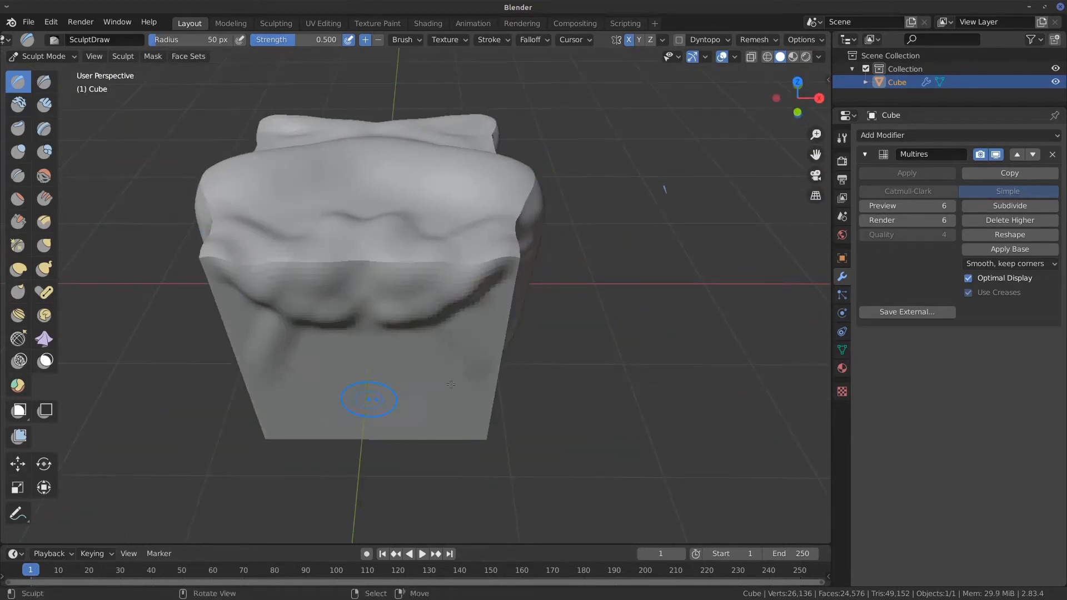
pyautogui.moveTo(451, 385); pyautogui.dragTo(468, 346, button='middle')
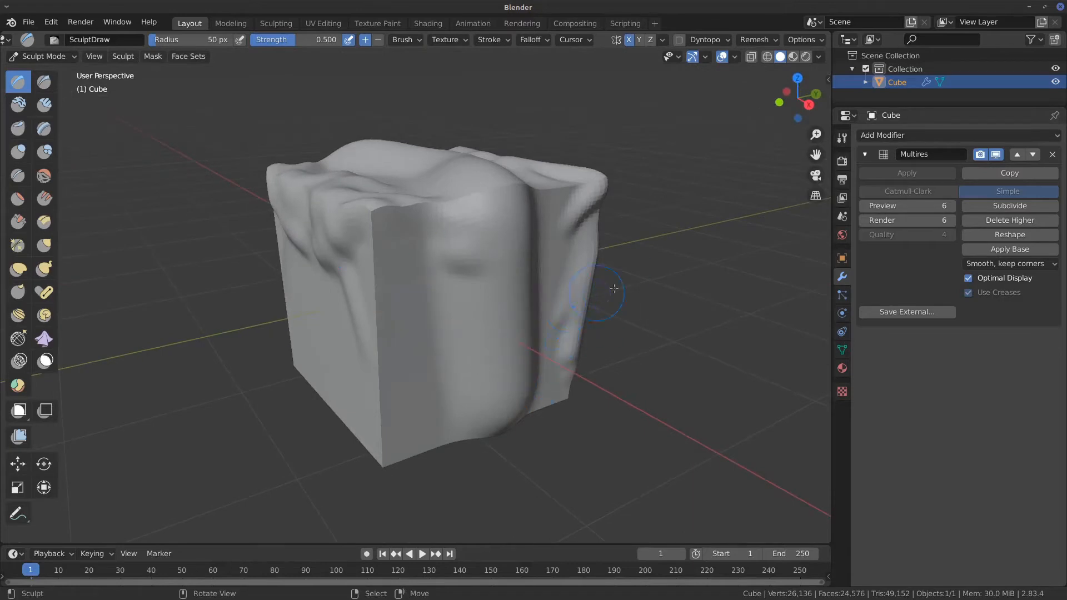
pyautogui.moveTo(614, 289)
pyautogui.mouseDown(button='middle')
pyautogui.moveTo(571, 295)
pyautogui.moveTo(556, 336)
pyautogui.mouseUp(button='middle')
# Switch to Object Mode and apply the cube's Multires modifier with the preview at level 6.
pyautogui.click(71, 56)
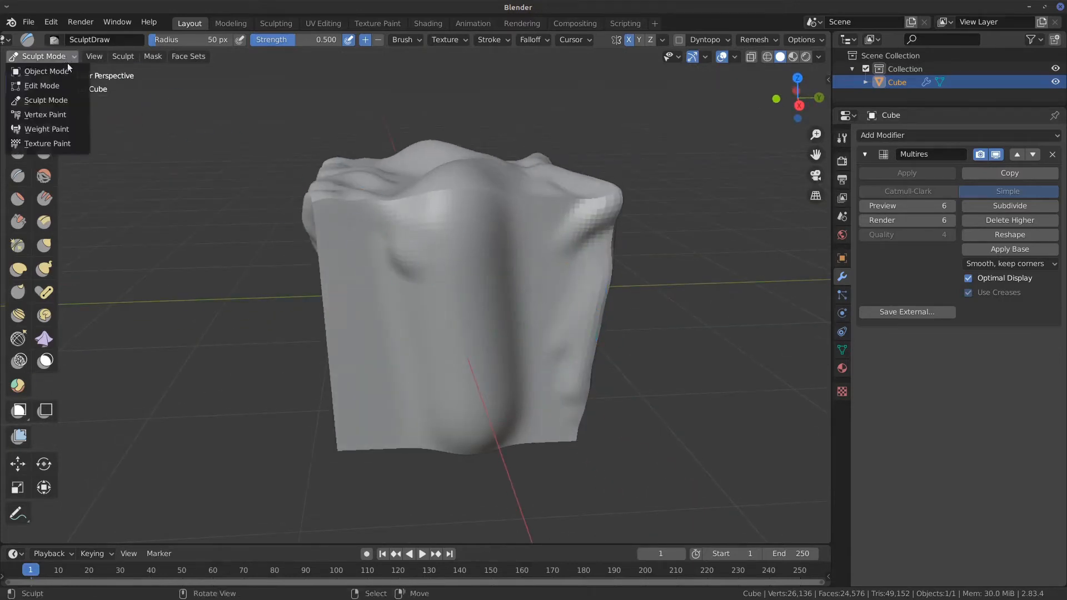
pyautogui.click(65, 70)
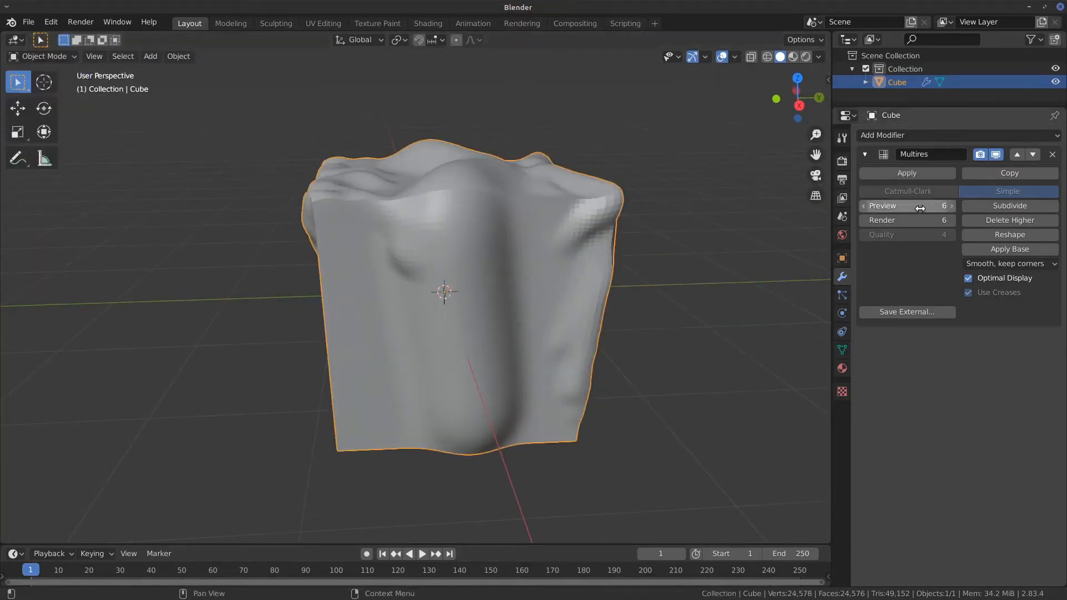
pyautogui.moveTo(906, 206)
pyautogui.mouseDown()
pyautogui.moveTo(892, 205)
pyautogui.moveTo(923, 206)
pyautogui.mouseUp()
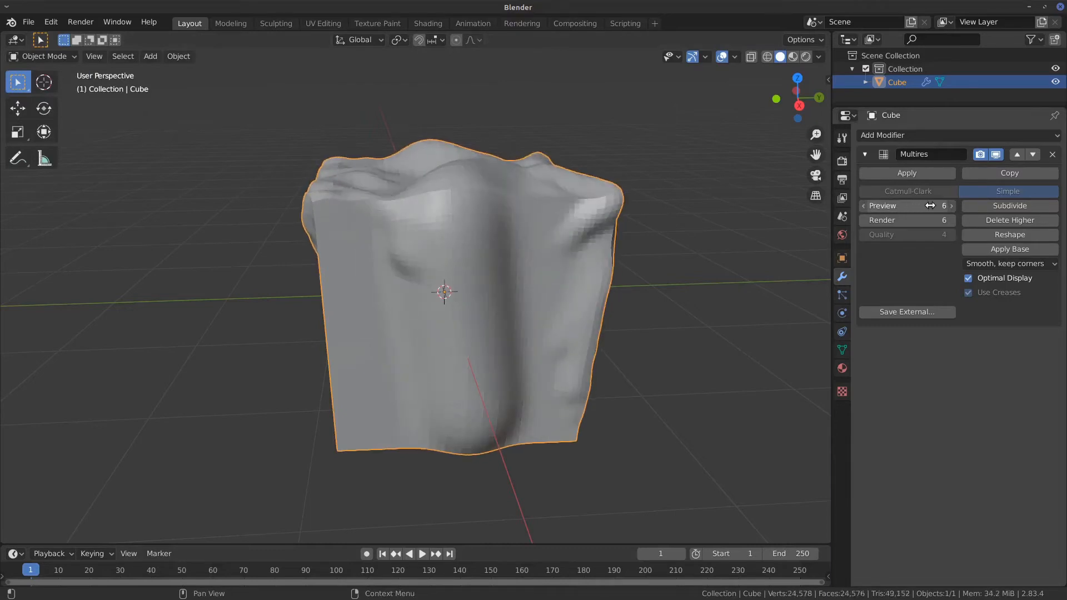
pyautogui.moveTo(525, 321)
pyautogui.mouseDown(button='middle')
pyautogui.moveTo(654, 329)
pyautogui.moveTo(581, 269)
pyautogui.mouseUp(button='middle')
pyautogui.click(928, 173)
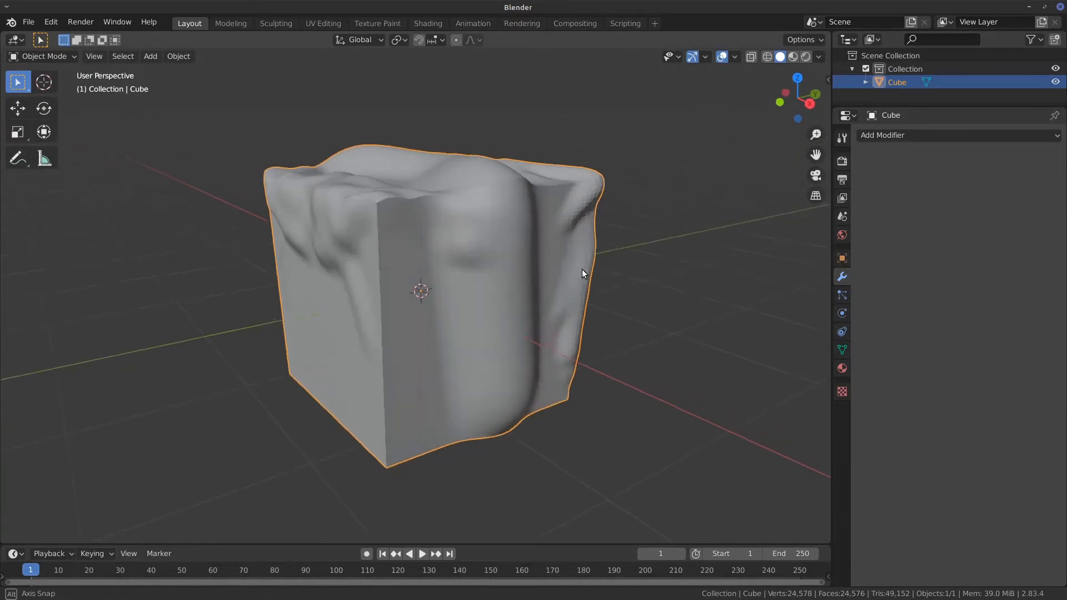
# Check the applied mesh geometry in Edit Mode and return the cube to Sculpt Mode.
pyautogui.press('Tab')
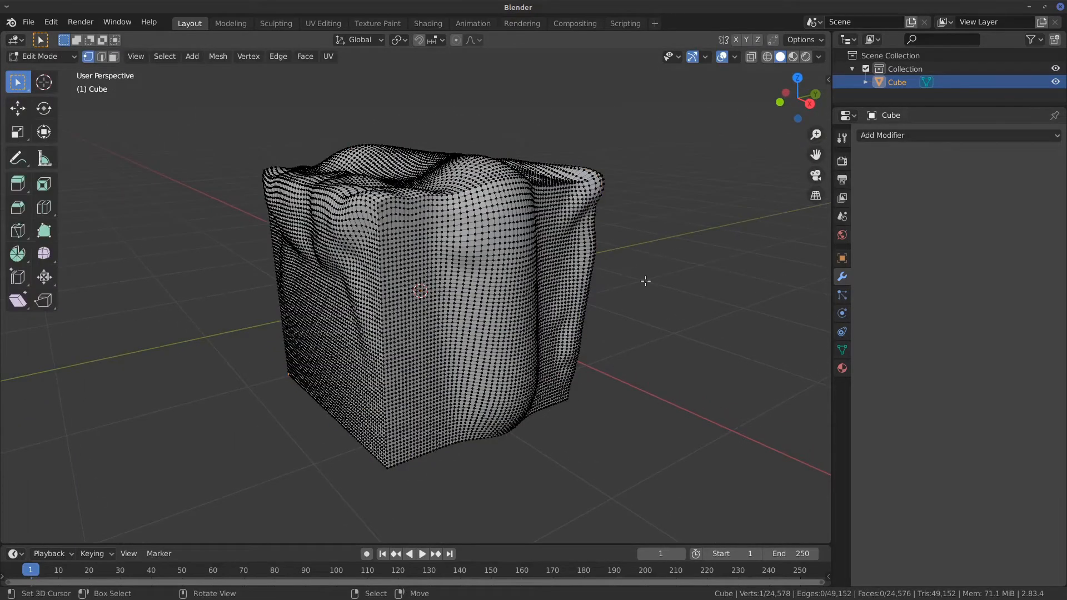
pyautogui.press('Tab')
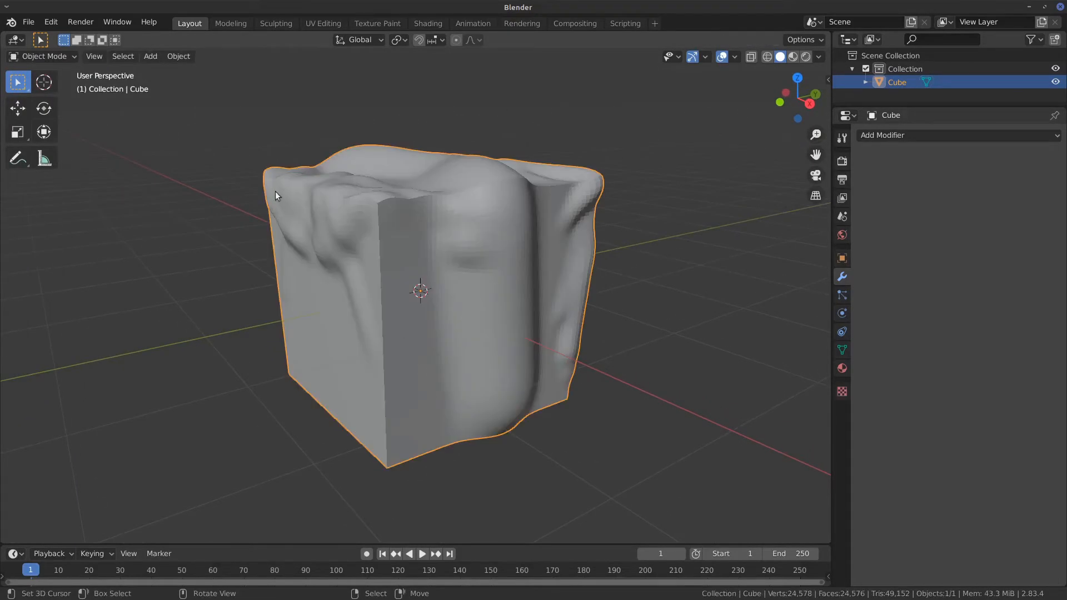
pyautogui.click(72, 56)
pyautogui.click(78, 100)
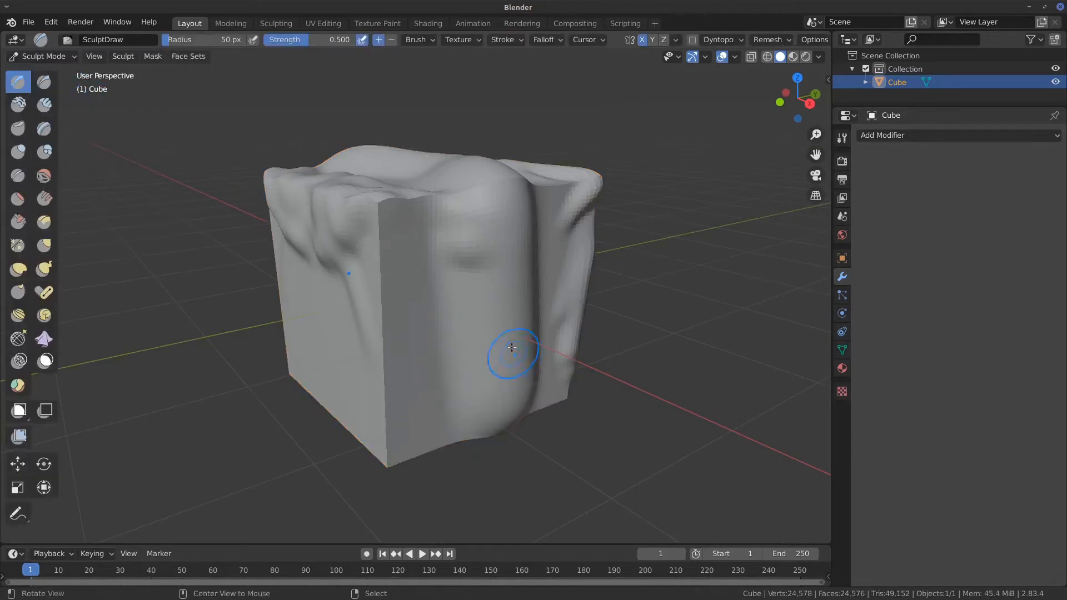
# Sculpt more overlapping SculptDraw strokes across the cube's remaining flat side face and along its lower edges and corner.
pyautogui.moveTo(516, 352)
pyautogui.mouseDown(button='middle')
pyautogui.moveTo(516, 338)
pyautogui.moveTo(462, 448)
pyautogui.mouseUp(button='middle')
pyautogui.moveTo(463, 446)
pyautogui.mouseDown()
pyautogui.moveTo(374, 409)
pyautogui.moveTo(395, 433)
pyautogui.moveTo(430, 425)
pyautogui.moveTo(460, 183)
pyautogui.moveTo(475, 161)
pyautogui.moveTo(470, 410)
pyautogui.moveTo(460, 418)
pyautogui.moveTo(400, 430)
pyautogui.moveTo(424, 357)
pyautogui.moveTo(411, 319)
pyautogui.moveTo(417, 356)
pyautogui.moveTo(407, 341)
pyautogui.mouseUp()
pyautogui.moveTo(408, 341)
pyautogui.mouseDown(button='middle')
pyautogui.moveTo(477, 349)
pyautogui.moveTo(383, 389)
pyautogui.moveTo(457, 385)
pyautogui.mouseUp(button='middle')
pyautogui.moveTo(403, 375)
pyautogui.mouseDown()
pyautogui.moveTo(466, 328)
pyautogui.moveTo(459, 392)
pyautogui.moveTo(490, 414)
pyautogui.mouseUp()
pyautogui.moveTo(591, 361)
pyautogui.keyDown('alt'); pyautogui.mouseDown()
pyautogui.moveTo(478, 373)
pyautogui.moveTo(618, 302)
pyautogui.mouseUp(); pyautogui.keyUp('alt')
pyautogui.moveTo(617, 302)
pyautogui.mouseDown(button='middle')
pyautogui.moveTo(697, 324)
pyautogui.moveTo(562, 393)
pyautogui.moveTo(618, 230)
pyautogui.moveTo(532, 245)
pyautogui.mouseUp(button='middle')
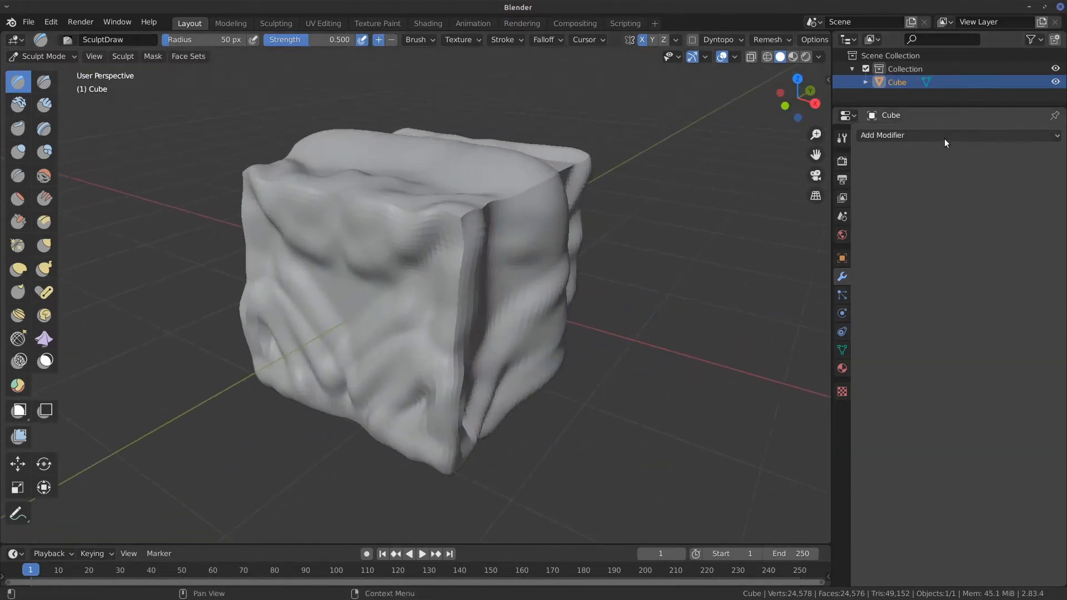
pyautogui.moveTo(542, 267)
pyautogui.keyDown('alt'); pyautogui.mouseDown()
pyautogui.moveTo(517, 319)
pyautogui.moveTo(505, 302)
pyautogui.mouseUp(); pyautogui.keyUp('alt')
pyautogui.keyDown('shift'); pyautogui.moveTo(605, 287); pyautogui.dragTo(574, 305, button='middle'); pyautogui.keyUp('shift')
pyautogui.moveTo(522, 328); pyautogui.dragTo(533, 276, button='middle')
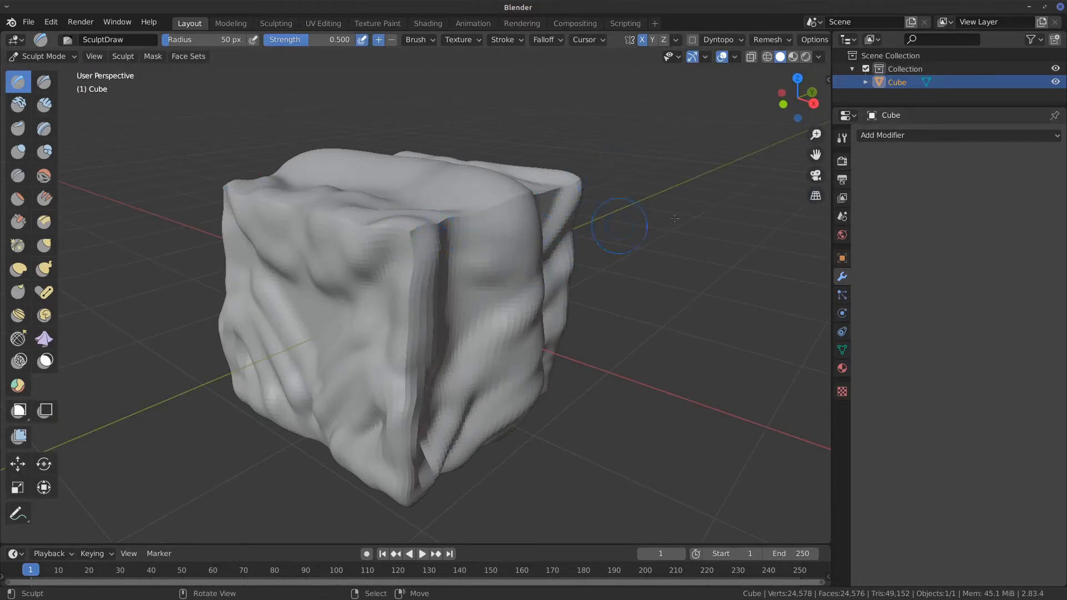
# Add a Remesh modifier to the sculpted cube and inspect its effect on the mesh.
pyautogui.click(948, 140)
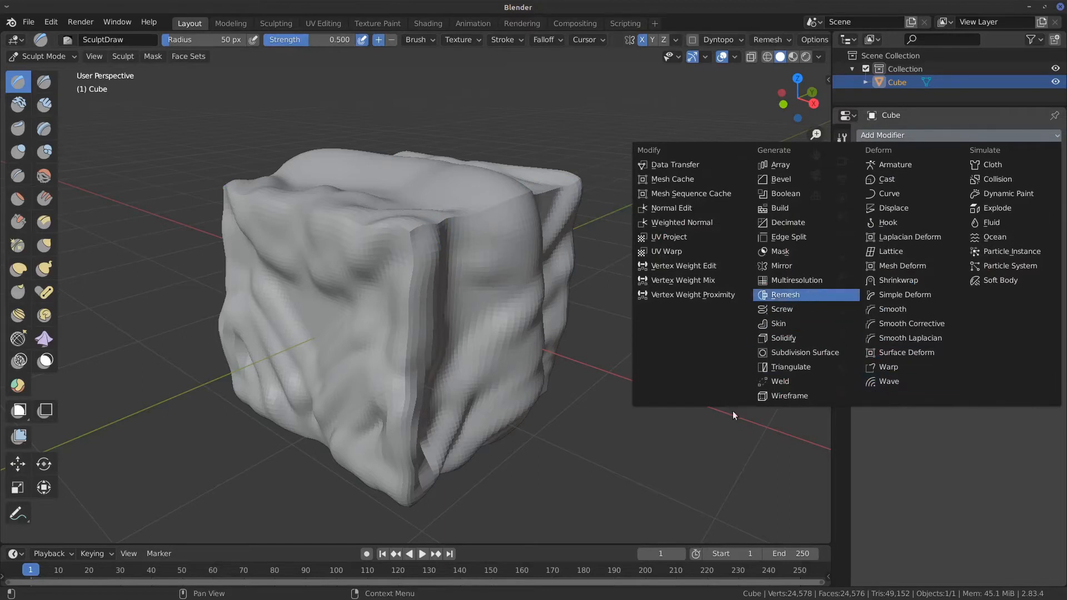
pyautogui.press('Return')
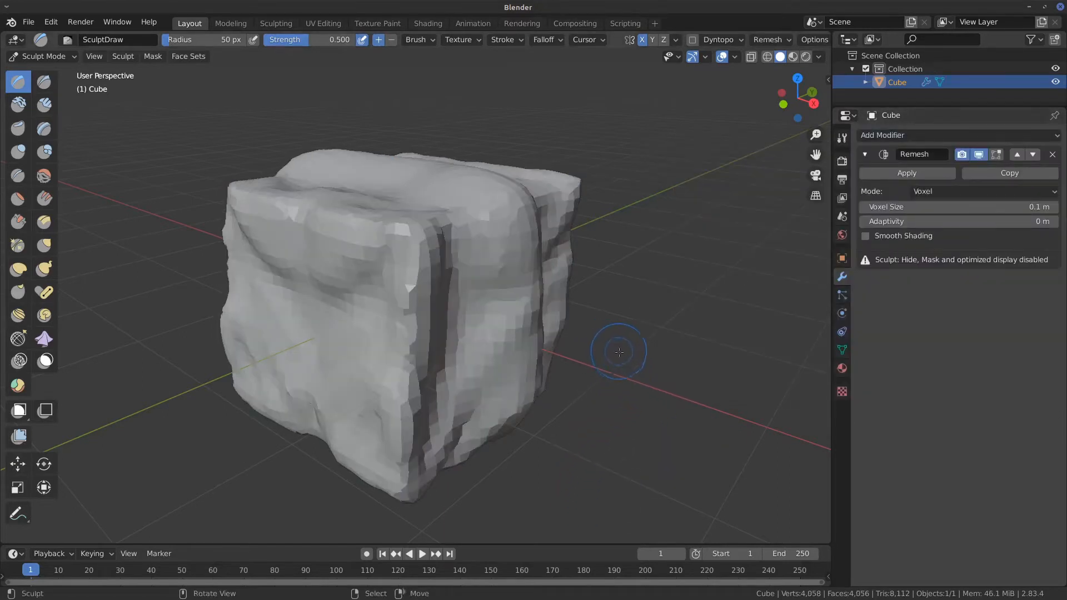
pyautogui.moveTo(489, 329)
pyautogui.keyDown('alt'); pyautogui.mouseDown()
pyautogui.moveTo(433, 314)
pyautogui.moveTo(417, 297)
pyautogui.moveTo(489, 329)
pyautogui.mouseUp(); pyautogui.keyUp('alt')
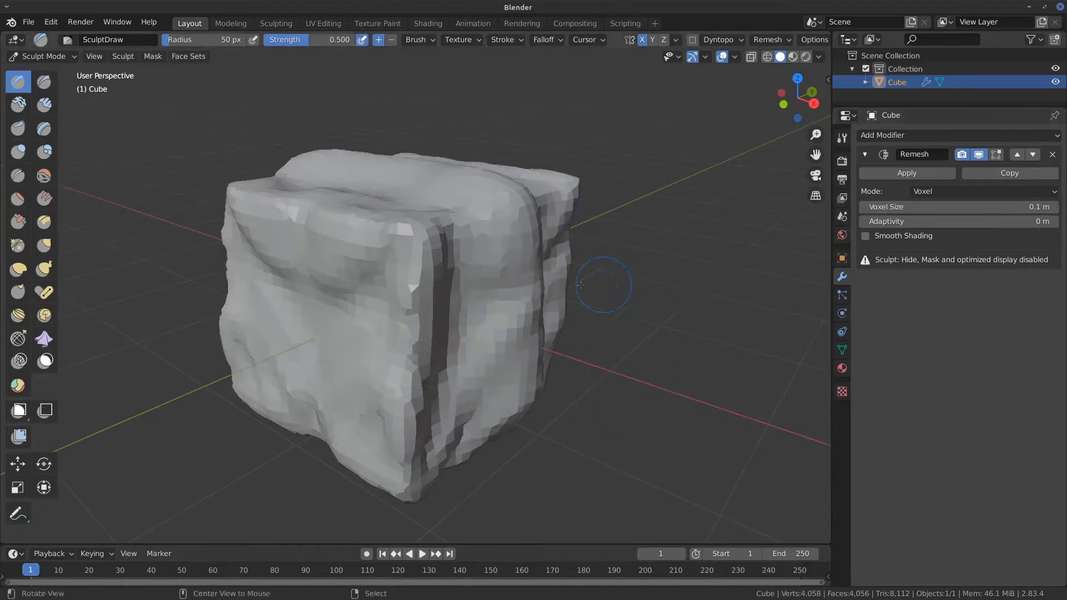
pyautogui.keyDown('alt'); pyautogui.moveTo(606, 217); pyautogui.dragTo(595, 281); pyautogui.keyUp('alt')
pyautogui.moveTo(596, 281); pyautogui.dragTo(578, 278, button='middle')
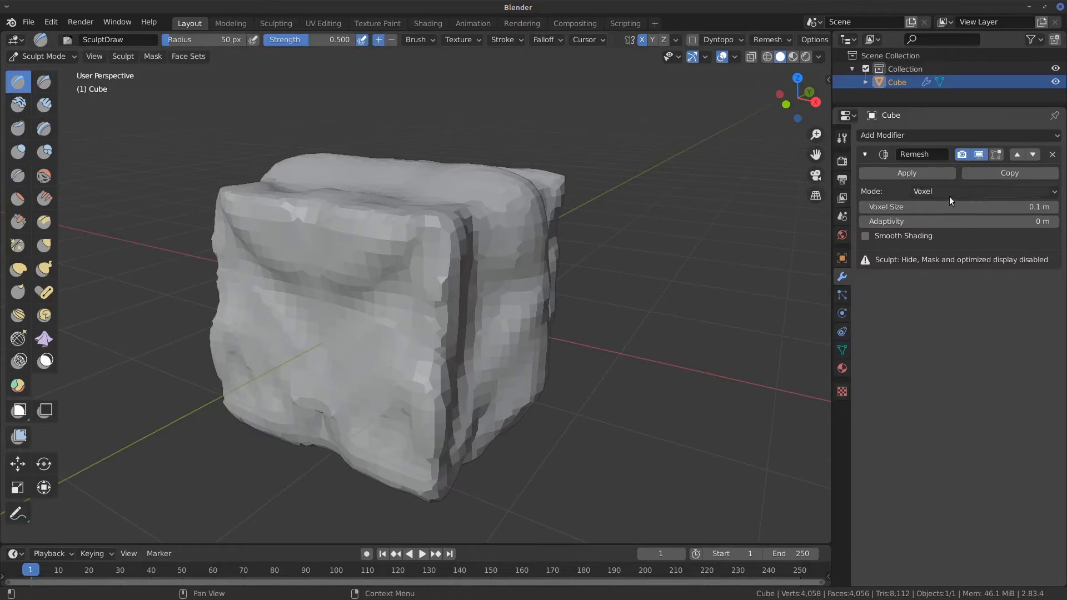
# Try Smooth Shading on the Remesh modifier, inspect the cube, and remove the modifier.
pyautogui.click(865, 236)
pyautogui.moveTo(639, 334)
pyautogui.mouseDown(button='middle')
pyautogui.moveTo(594, 341)
pyautogui.moveTo(556, 323)
pyautogui.moveTo(583, 357)
pyautogui.mouseUp(button='middle')
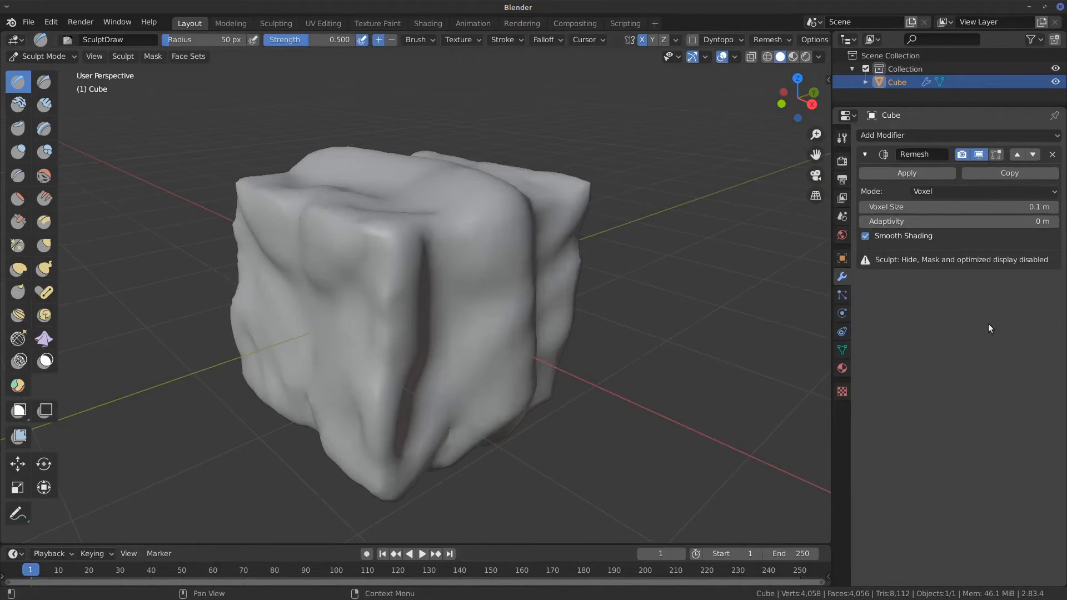
pyautogui.moveTo(631, 345)
pyautogui.mouseDown(button='middle')
pyautogui.moveTo(583, 309)
pyautogui.moveTo(604, 287)
pyautogui.moveTo(639, 311)
pyautogui.mouseUp(button='middle')
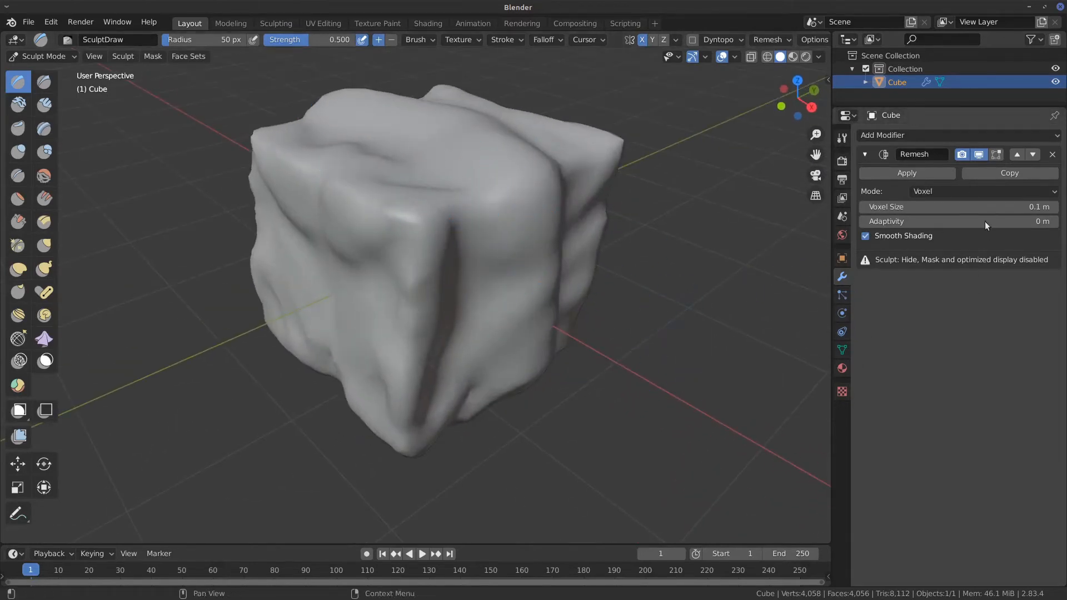
pyautogui.moveTo(528, 257); pyautogui.dragTo(561, 261, button='middle')
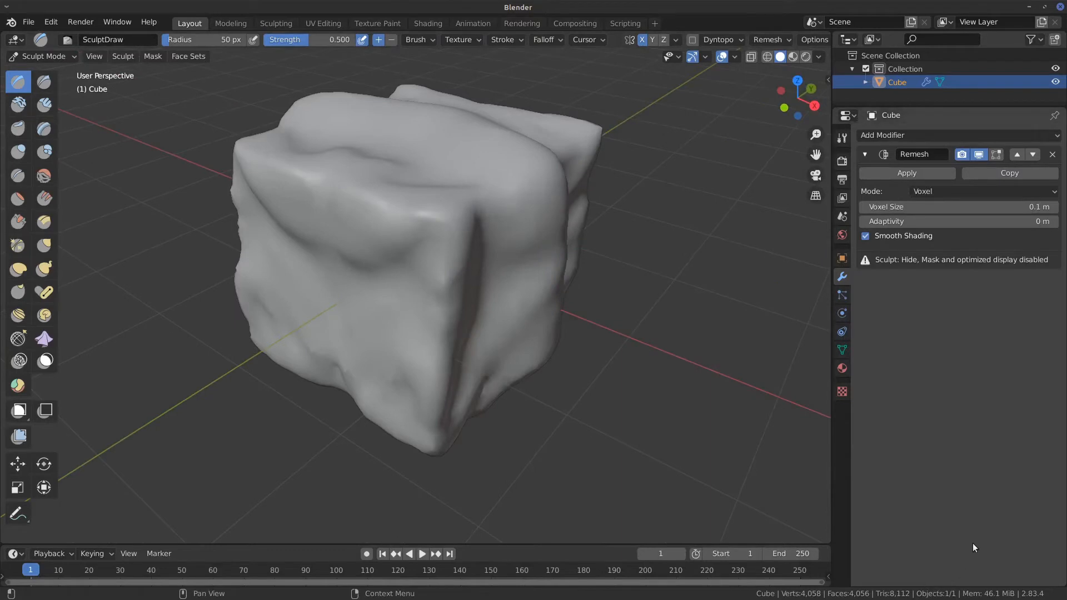
pyautogui.click(1051, 155)
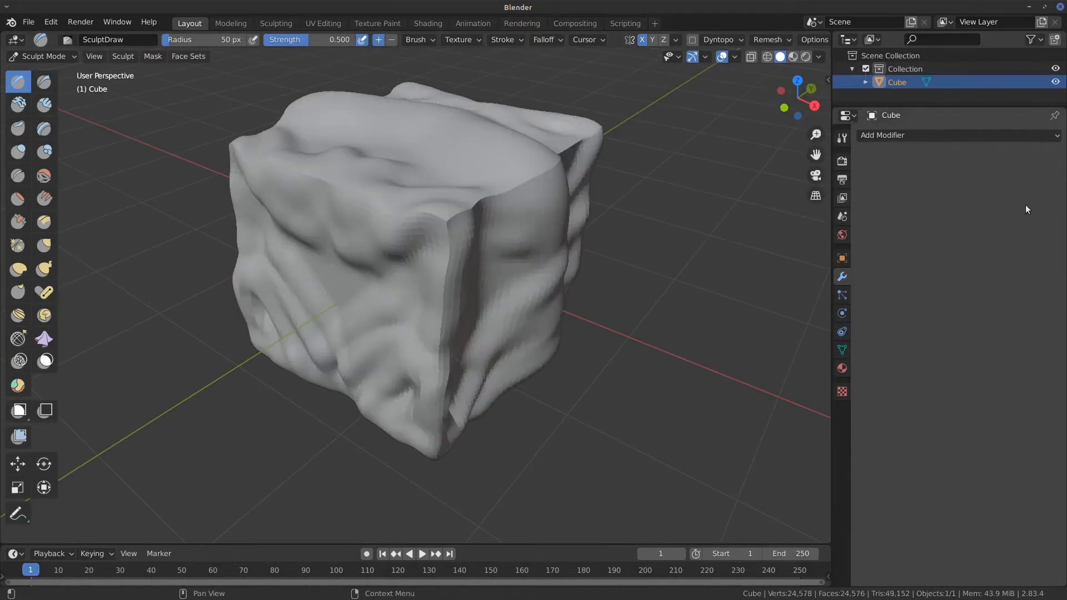
# Add a new Remesh modifier to the cube and look at its available remesh modes.
pyautogui.click(950, 135)
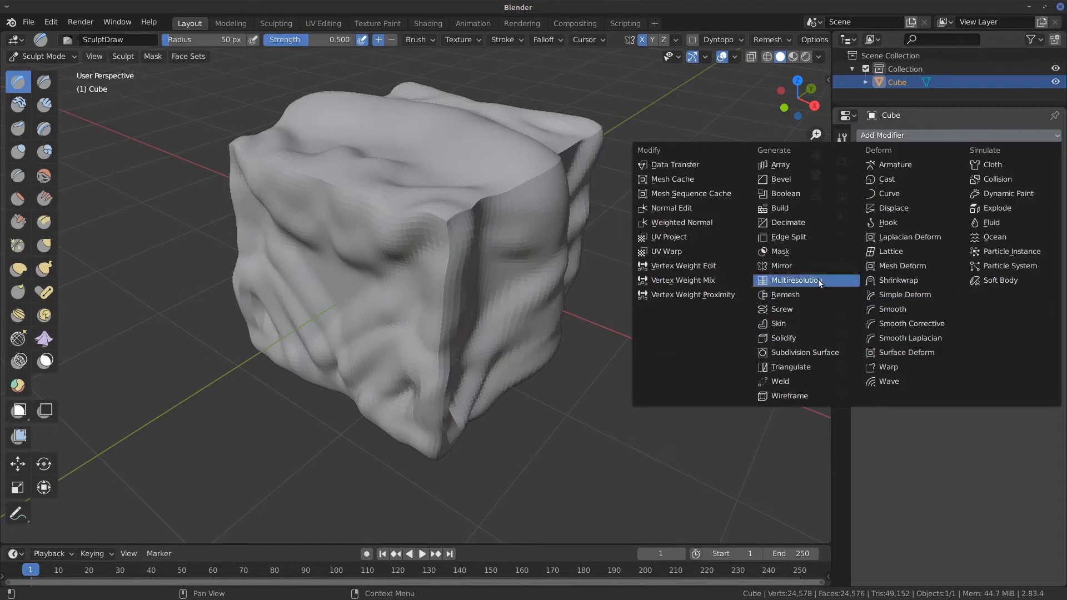
pyautogui.click(815, 296)
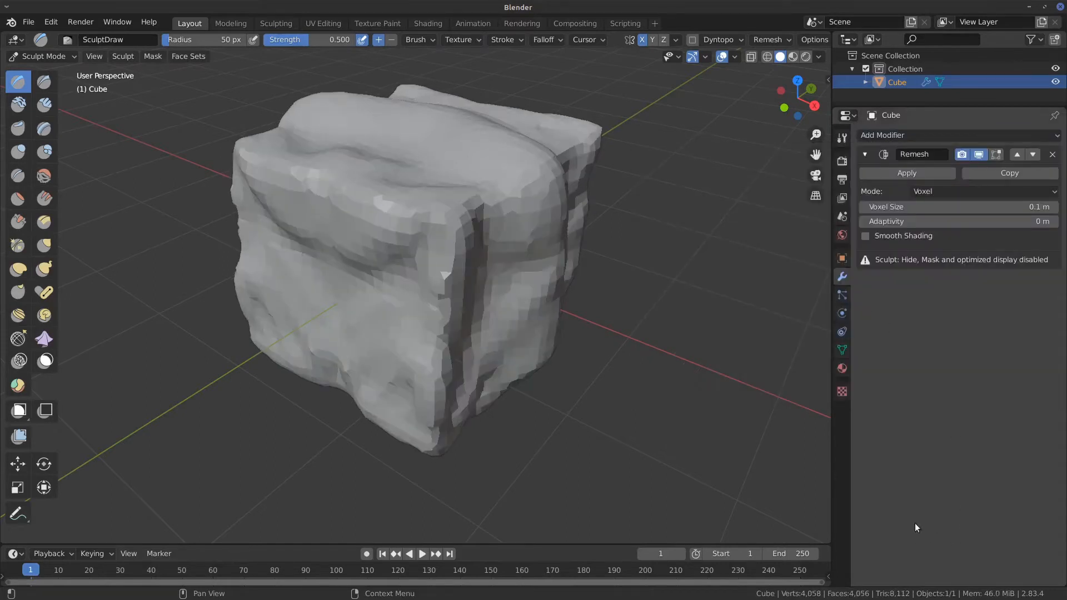
pyautogui.keyDown('shift'); pyautogui.moveTo(572, 305); pyautogui.dragTo(594, 328, button='middle'); pyautogui.keyUp('shift')
pyautogui.click(949, 191)
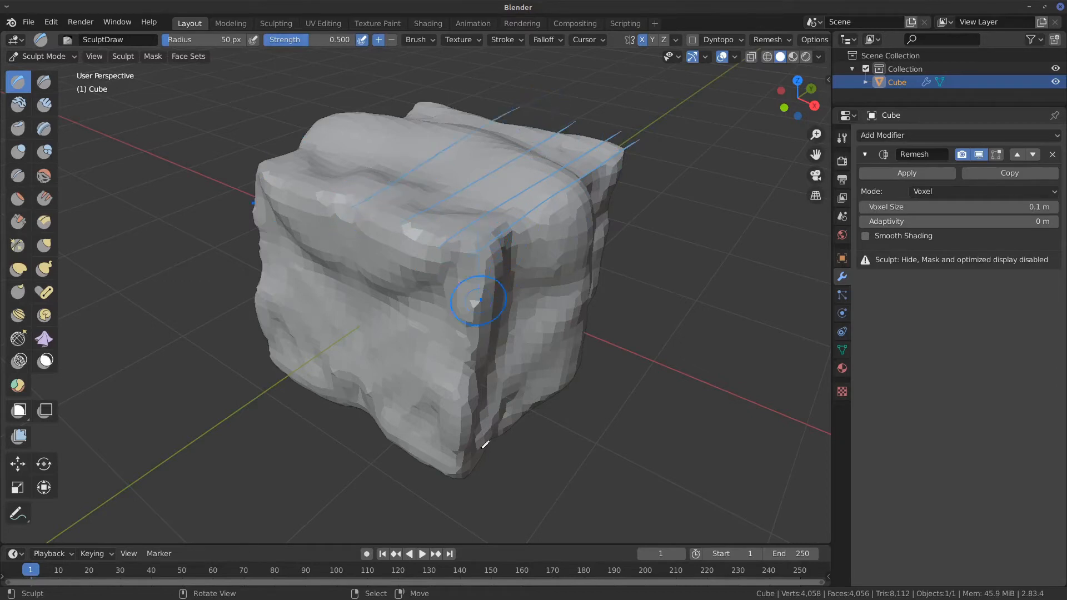
# Annotate roughly parallel vertical lines down the cube's side to illustrate the remeshed face flow.
pyautogui.moveTo(509, 344); pyautogui.dragTo(504, 416)
pyautogui.moveTo(546, 203); pyautogui.dragTo(535, 394)
pyautogui.moveTo(591, 137); pyautogui.dragTo(579, 210)
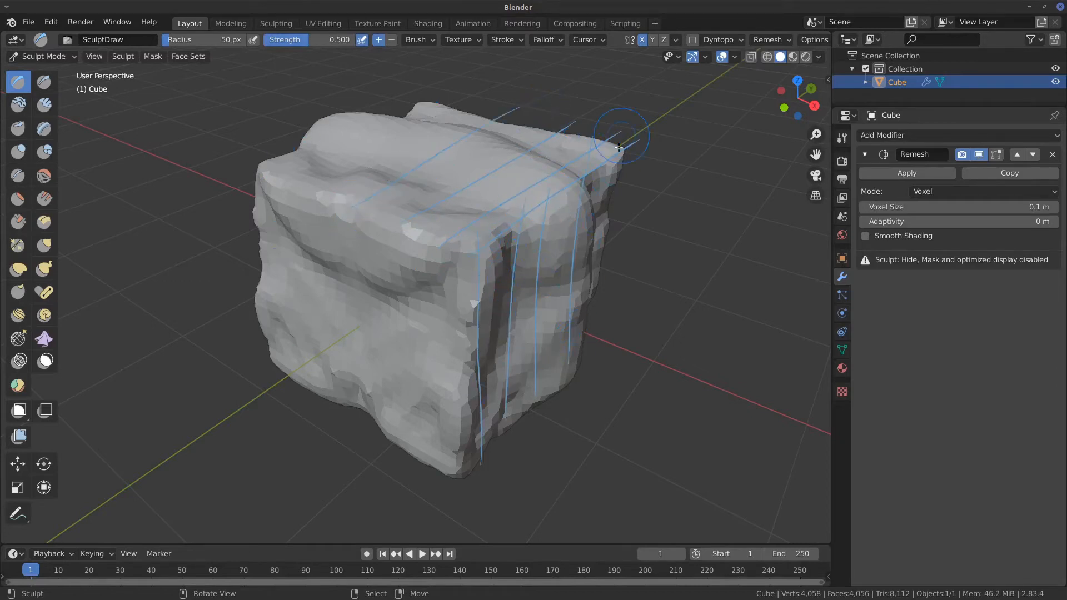
# Set the Remesh mode to Blocks and erase the annotation lines from the cube.
pyautogui.click(958, 191)
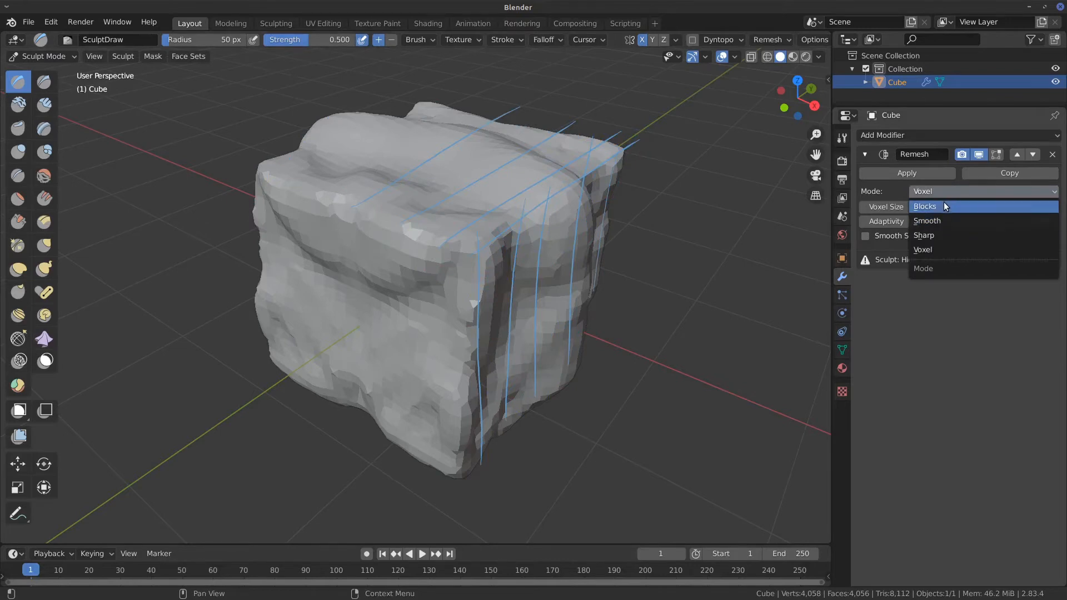
pyautogui.click(945, 206)
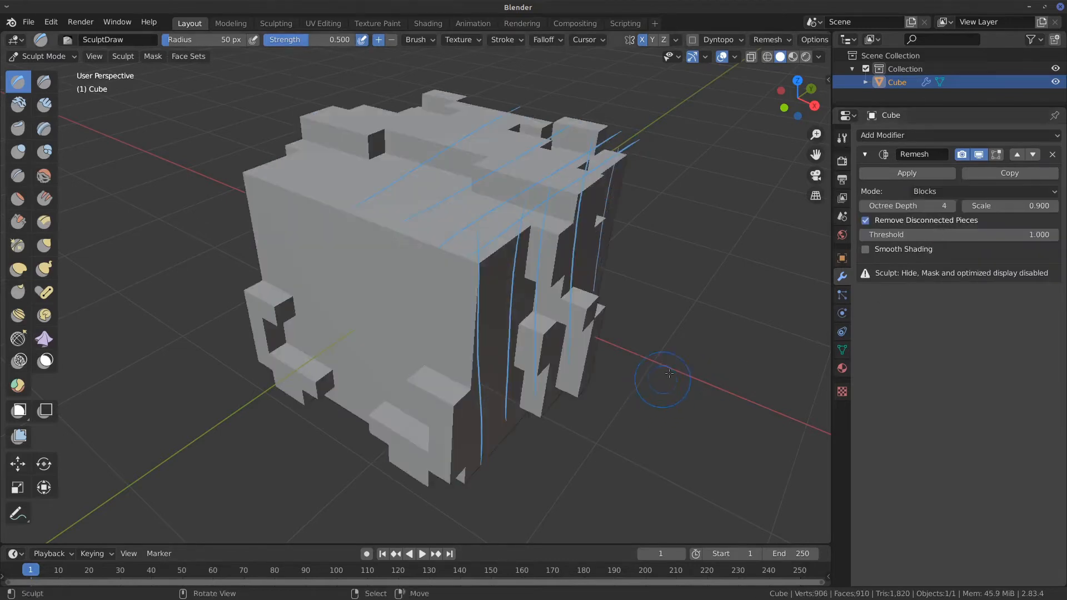
pyautogui.moveTo(584, 300)
pyautogui.mouseDown(button='middle')
pyautogui.moveTo(612, 302)
pyautogui.moveTo(598, 326)
pyautogui.mouseUp(button='middle')
pyautogui.moveTo(674, 195)
pyautogui.mouseDown(button='right')
pyautogui.moveTo(686, 194)
pyautogui.moveTo(513, 372)
pyautogui.moveTo(588, 234)
pyautogui.moveTo(502, 255)
pyautogui.moveTo(600, 144)
pyautogui.moveTo(676, 139)
pyautogui.moveTo(540, 381)
pyautogui.moveTo(481, 352)
pyautogui.moveTo(519, 281)
pyautogui.moveTo(460, 284)
pyautogui.moveTo(412, 493)
pyautogui.moveTo(619, 217)
pyautogui.mouseUp(button='right')
pyautogui.moveTo(475, 257)
pyautogui.mouseDown(button='right')
pyautogui.moveTo(615, 150)
pyautogui.moveTo(600, 171)
pyautogui.moveTo(619, 183)
pyautogui.moveTo(564, 304)
pyautogui.mouseUp(button='right')
pyautogui.moveTo(564, 304); pyautogui.dragTo(806, 211, button='middle')
# Set the Remesh mode to Smooth and inspect the cube's shape.
pyautogui.click(948, 190)
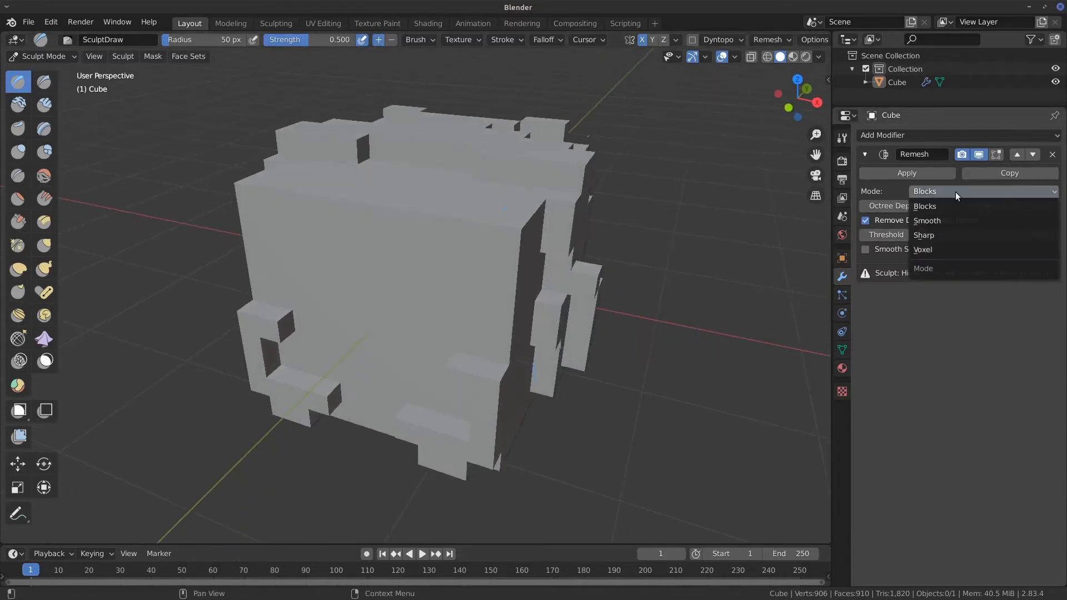
pyautogui.click(978, 221)
pyautogui.moveTo(694, 278)
pyautogui.mouseDown(button='middle')
pyautogui.moveTo(650, 300)
pyautogui.moveTo(574, 303)
pyautogui.mouseUp(button='middle')
pyautogui.moveTo(576, 311); pyautogui.dragTo(631, 170, button='middle')
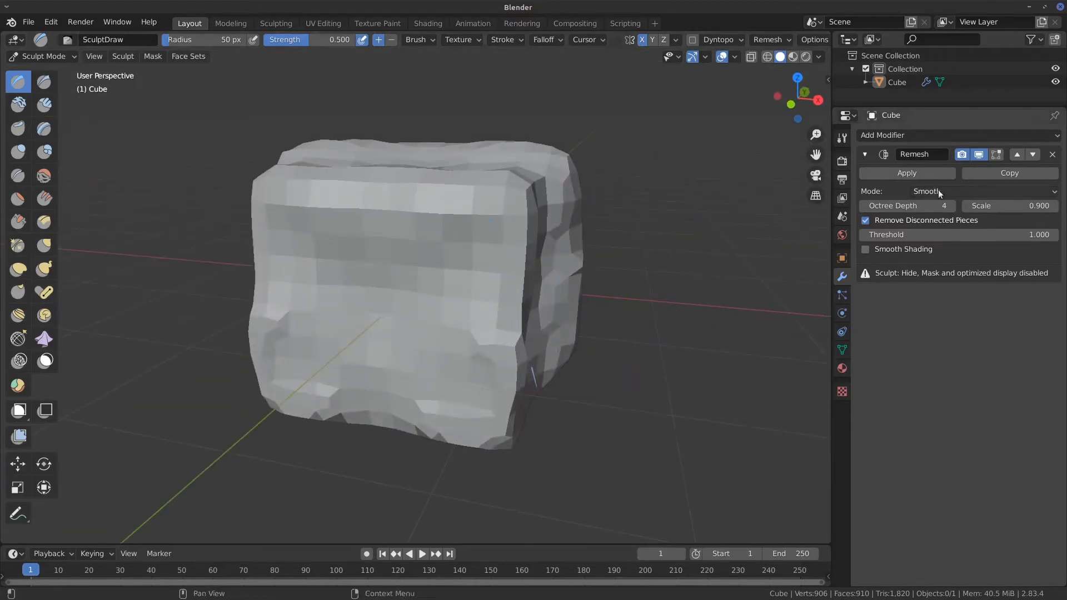
# Set the Remesh mode to Sharp and inspect the cube's edges from below.
pyautogui.click(956, 190)
pyautogui.click(944, 234)
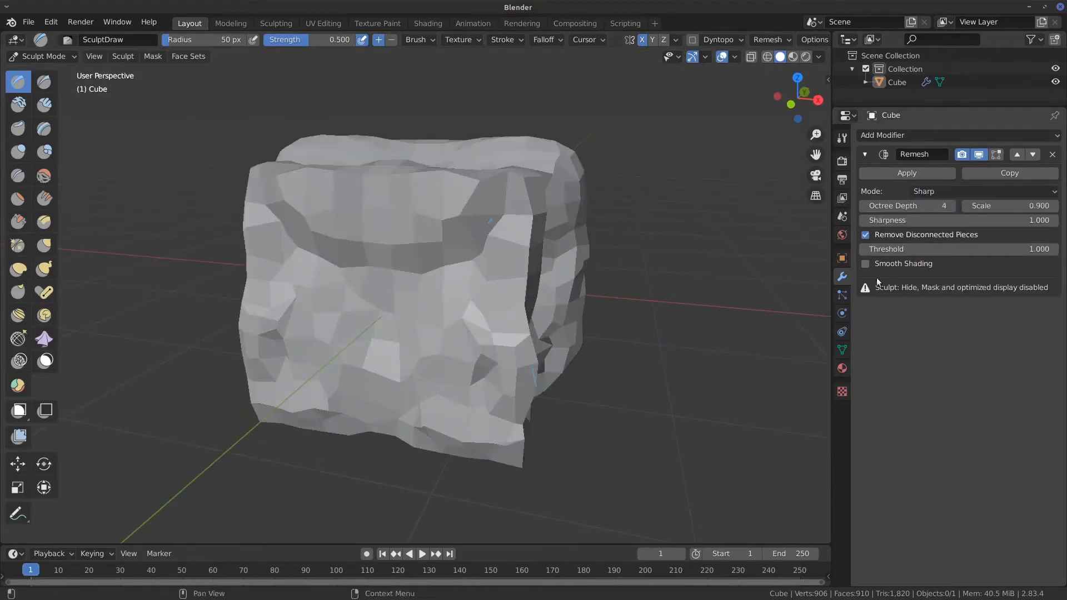
pyautogui.moveTo(638, 435)
pyautogui.mouseDown(button='middle')
pyautogui.moveTo(695, 333)
pyautogui.moveTo(684, 311)
pyautogui.moveTo(642, 357)
pyautogui.moveTo(695, 329)
pyautogui.moveTo(623, 376)
pyautogui.moveTo(625, 396)
pyautogui.mouseUp(button='middle')
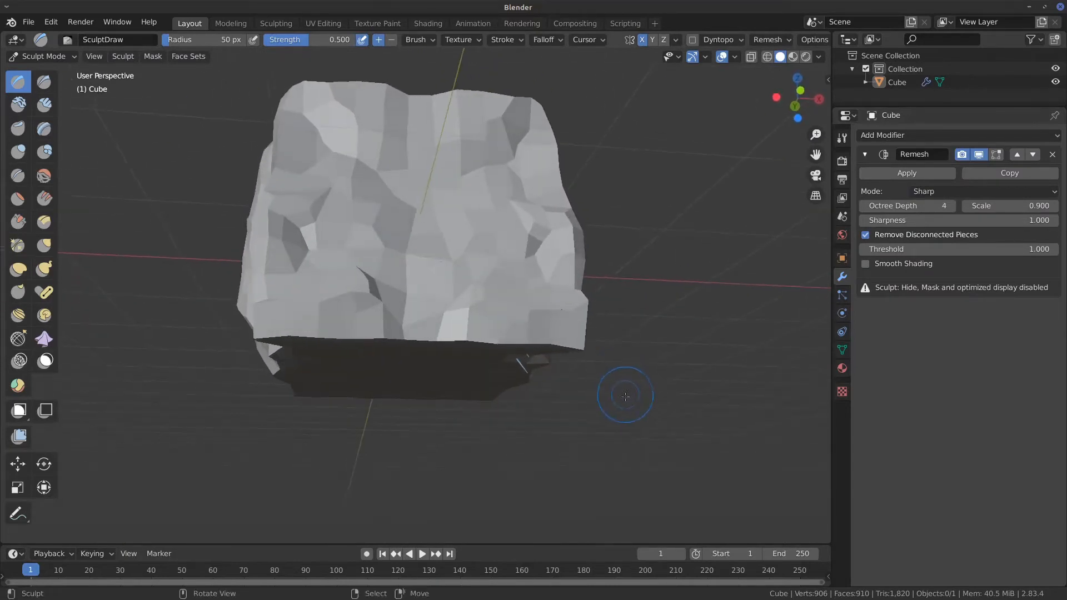
# Return the Remesh mode to Smooth, then trace the rounded lower corner with an annotation and erase it.
pyautogui.click(968, 191)
pyautogui.click(961, 221)
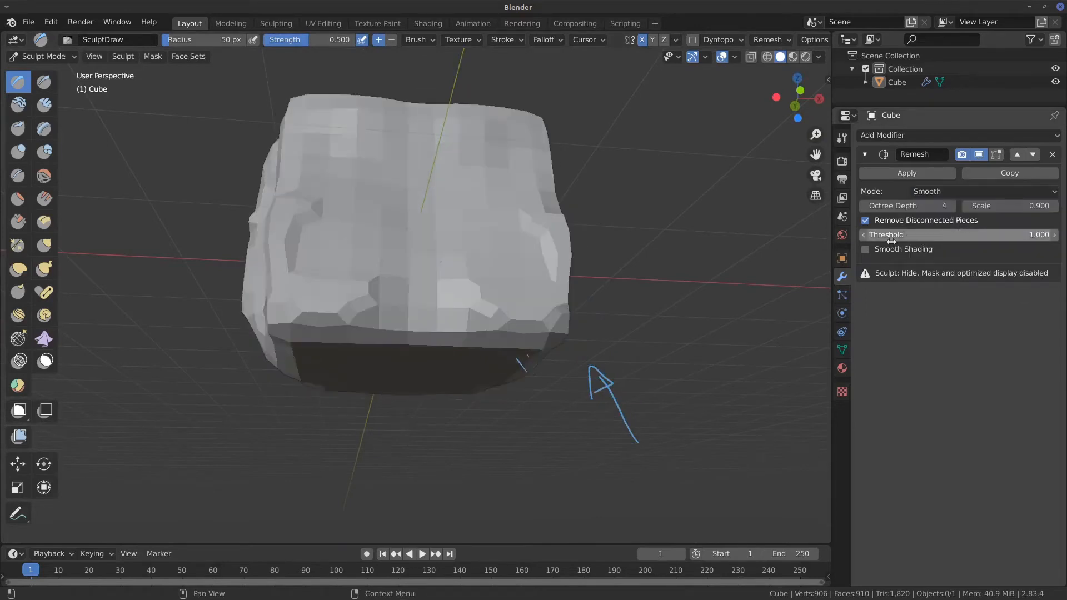
pyautogui.moveTo(546, 351)
pyautogui.mouseDown()
pyautogui.moveTo(536, 353)
pyautogui.moveTo(578, 309)
pyautogui.mouseUp()
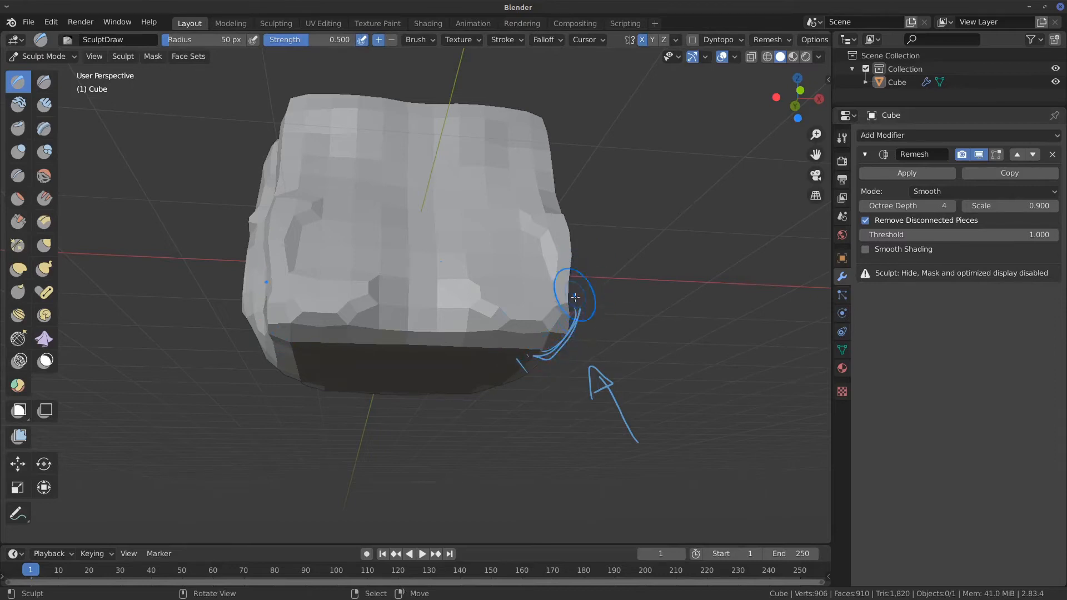
pyautogui.moveTo(524, 360)
pyautogui.mouseDown(button='right')
pyautogui.moveTo(581, 302)
pyautogui.moveTo(520, 358)
pyautogui.moveTo(556, 350)
pyautogui.mouseUp(button='right')
# Compare the lower corner in Sharp and Voxel Remesh modes, ending in Voxel mode.
pyautogui.click(960, 192)
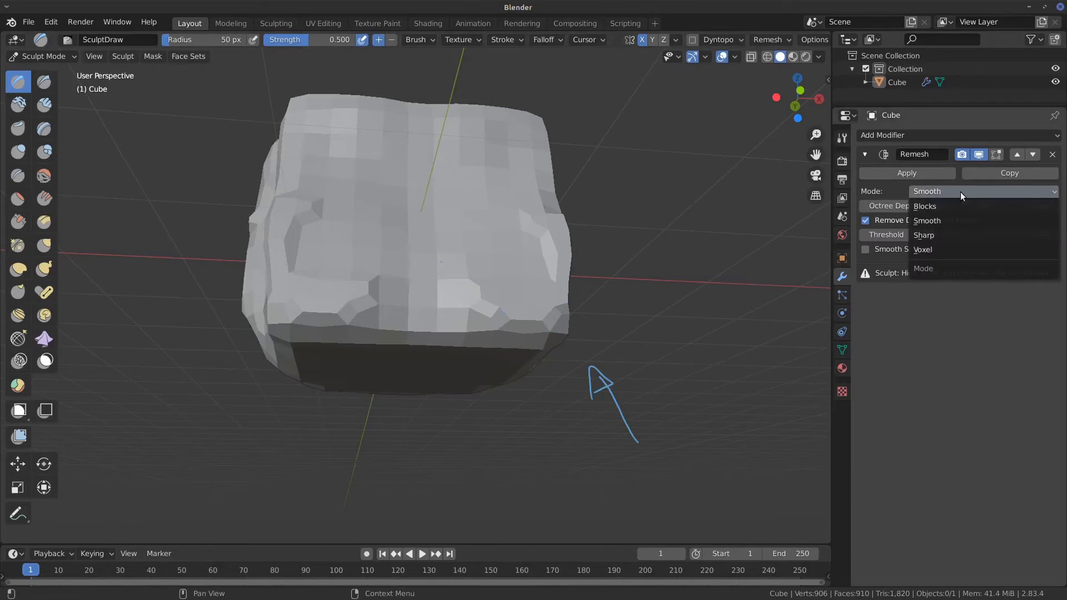
pyautogui.click(951, 234)
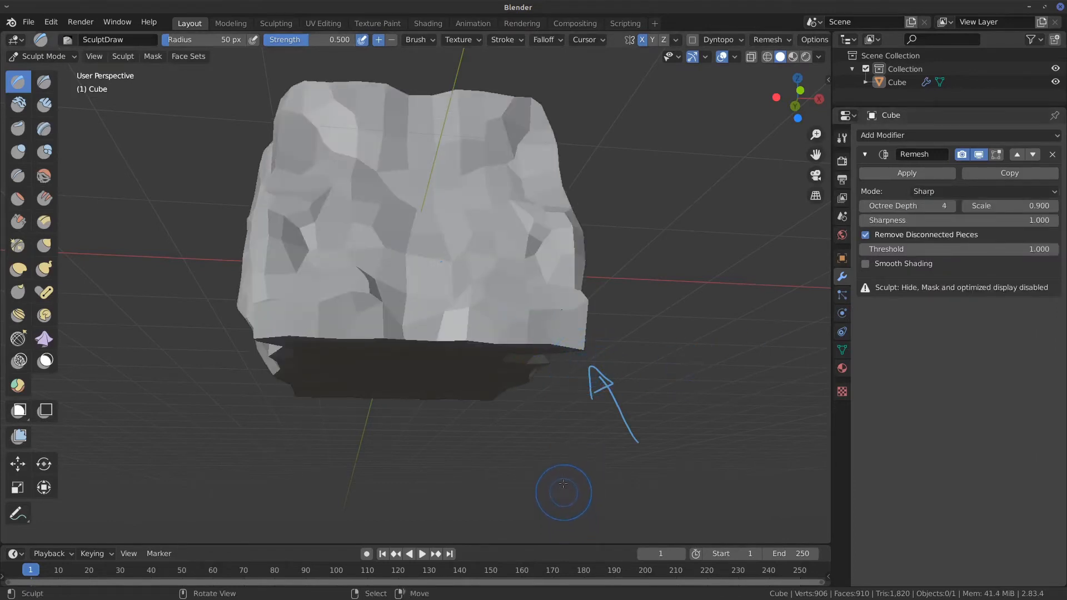
pyautogui.click(952, 193)
pyautogui.click(947, 250)
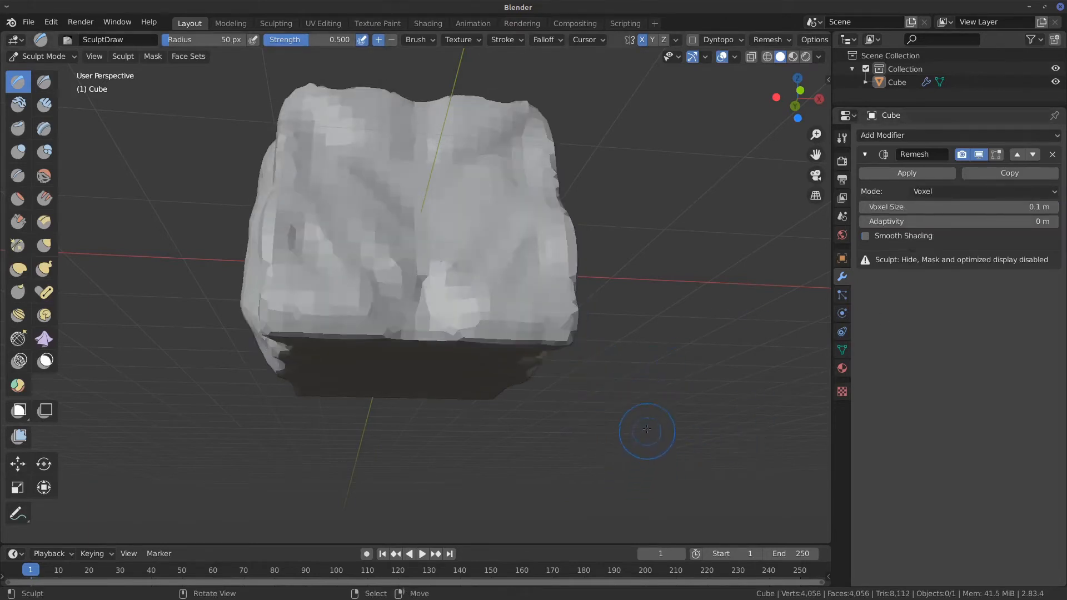
pyautogui.moveTo(647, 429)
pyautogui.mouseDown(button='middle')
pyautogui.moveTo(637, 430)
pyautogui.moveTo(649, 410)
pyautogui.mouseUp(button='middle')
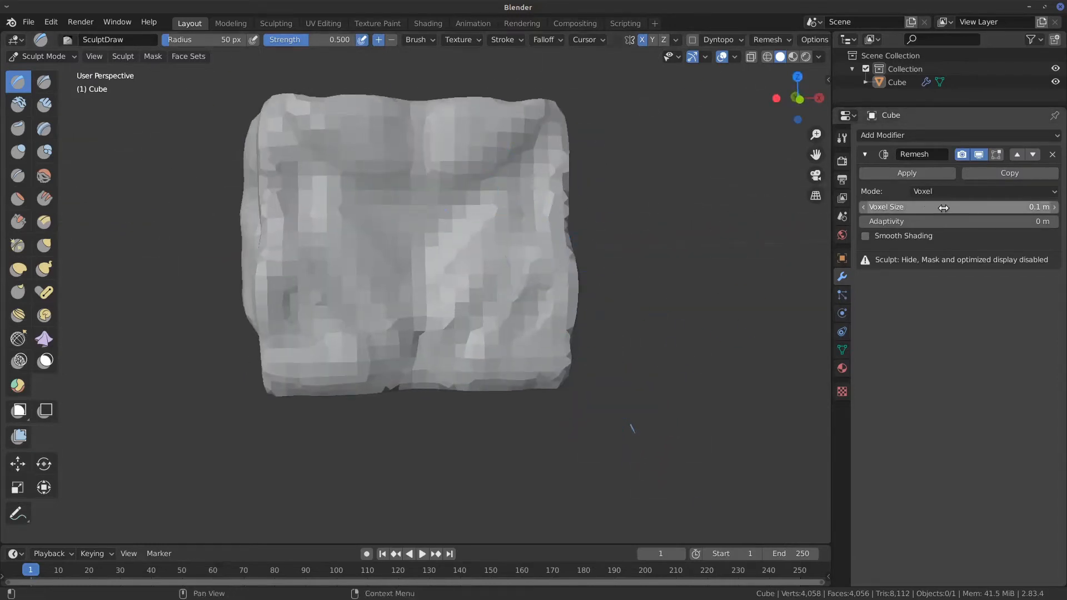
# Switch the Remesh mode to Sharp and back to Voxel, and temporarily mark a small square face with an annotation.
pyautogui.click(952, 192)
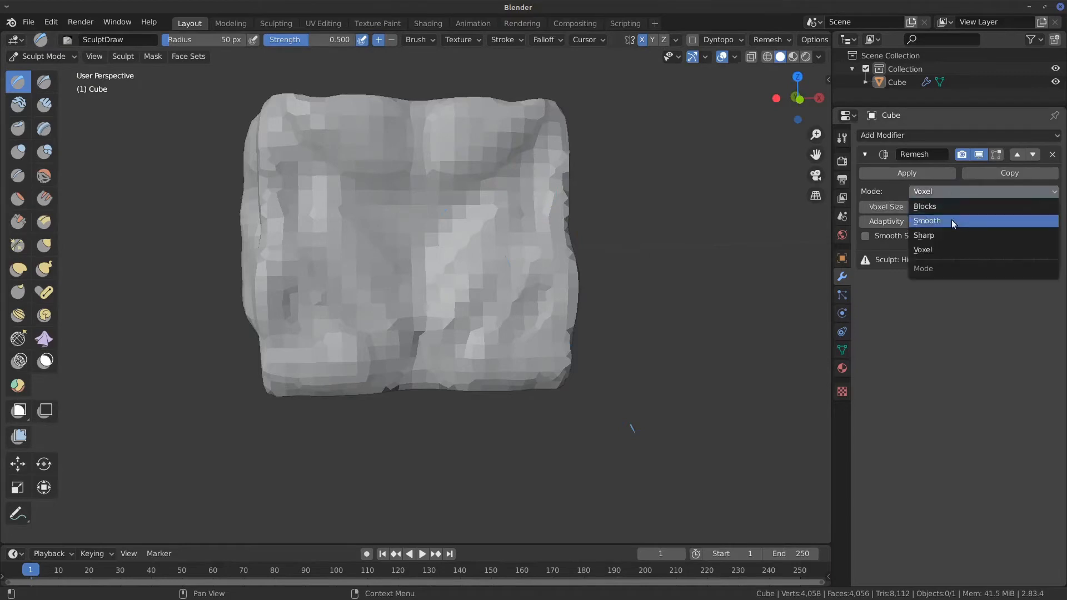
pyautogui.click(947, 239)
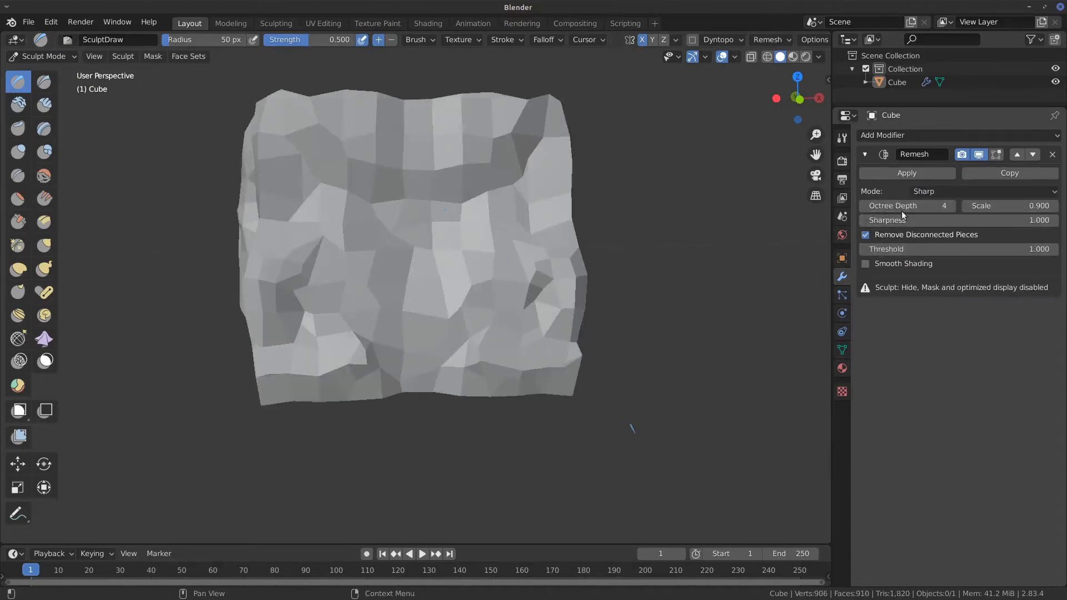
pyautogui.click(950, 191)
pyautogui.click(943, 250)
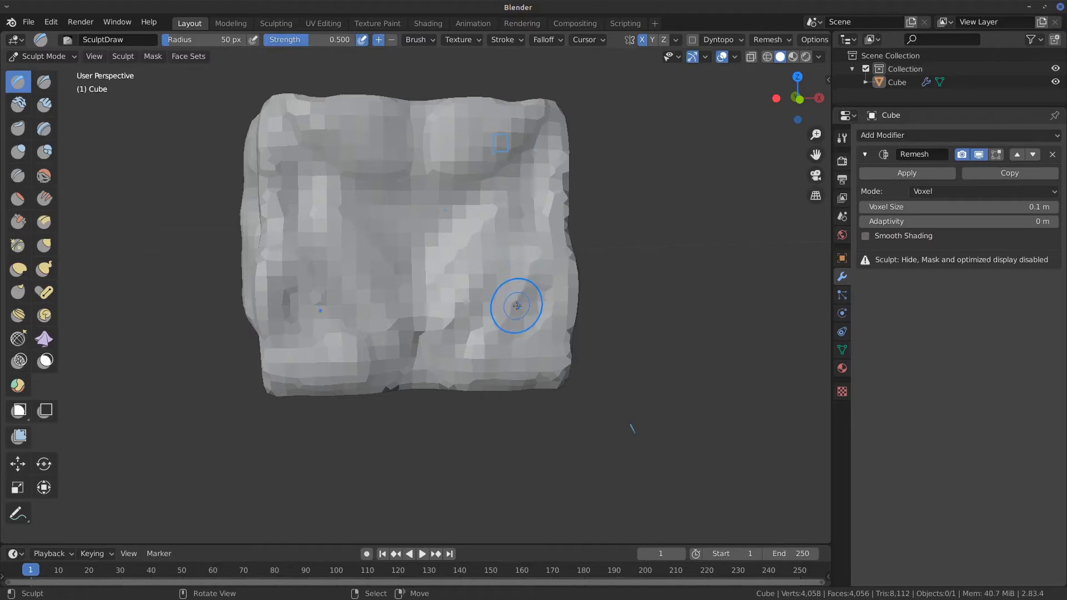
pyautogui.moveTo(511, 137); pyautogui.dragTo(506, 165)
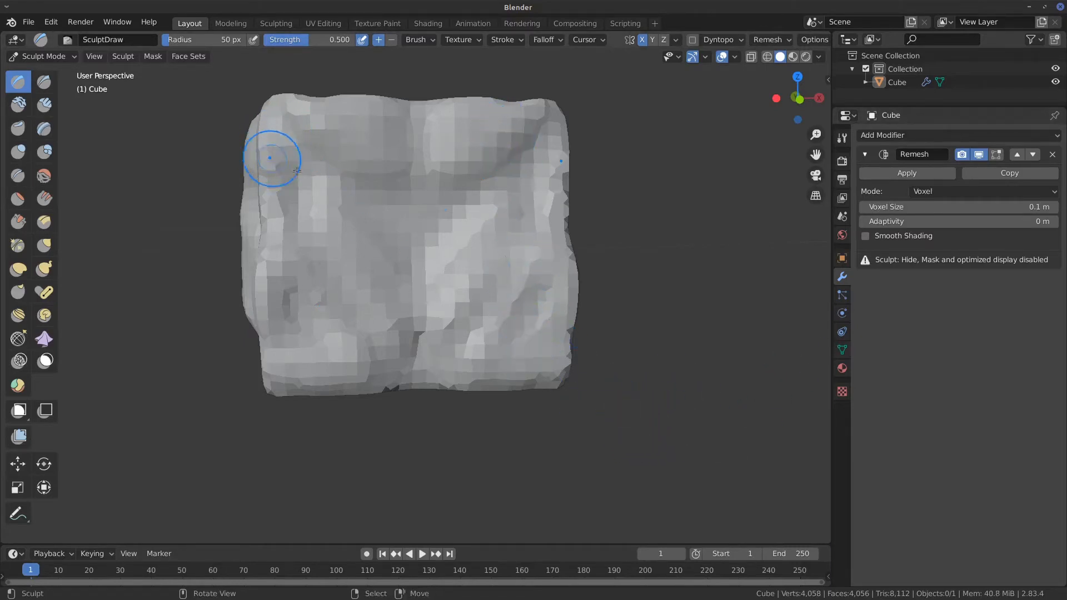
# Outline the cube's facing side with two vertical and two horizontal annotation lines along its edges.
pyautogui.click(958, 192)
pyautogui.moveTo(262, 89); pyautogui.dragTo(272, 381)
pyautogui.moveTo(568, 99); pyautogui.dragTo(563, 400)
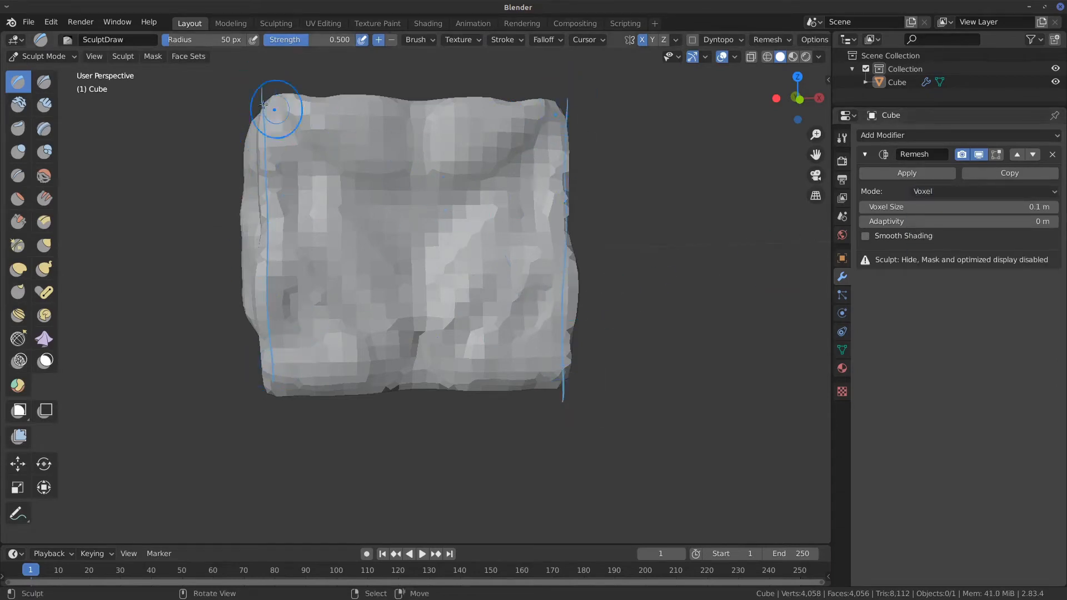
pyautogui.moveTo(247, 92); pyautogui.dragTo(580, 88)
pyautogui.moveTo(245, 387); pyautogui.dragTo(653, 392)
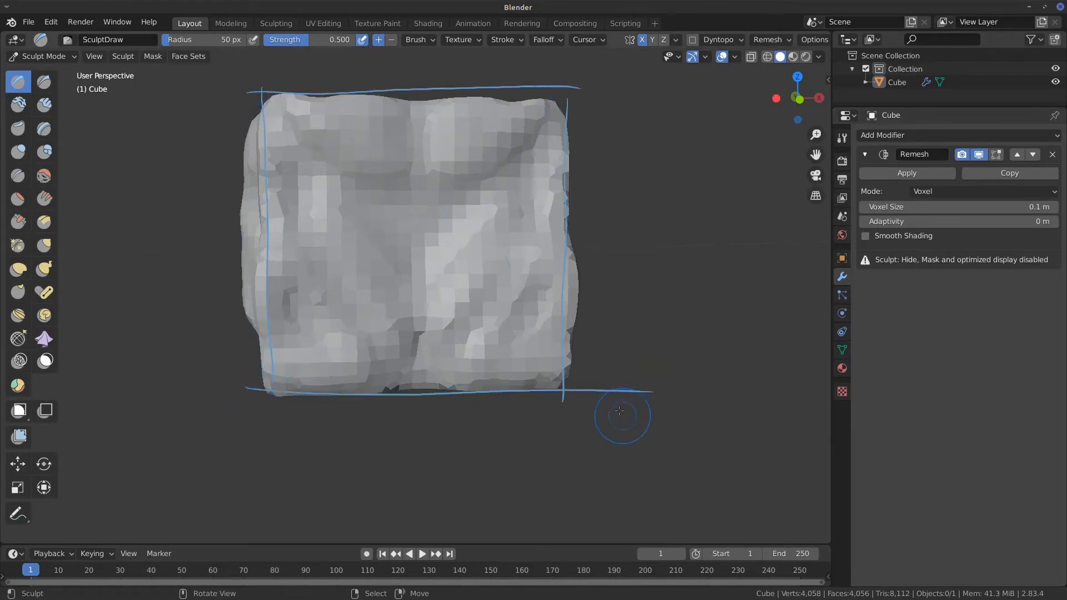
# Divide the outlined side of the cube into a grid with three horizontal and three vertical annotation lines.
pyautogui.moveTo(217, 245); pyautogui.dragTo(708, 245)
pyautogui.moveTo(201, 181); pyautogui.dragTo(694, 173)
pyautogui.moveTo(220, 323); pyautogui.dragTo(642, 311)
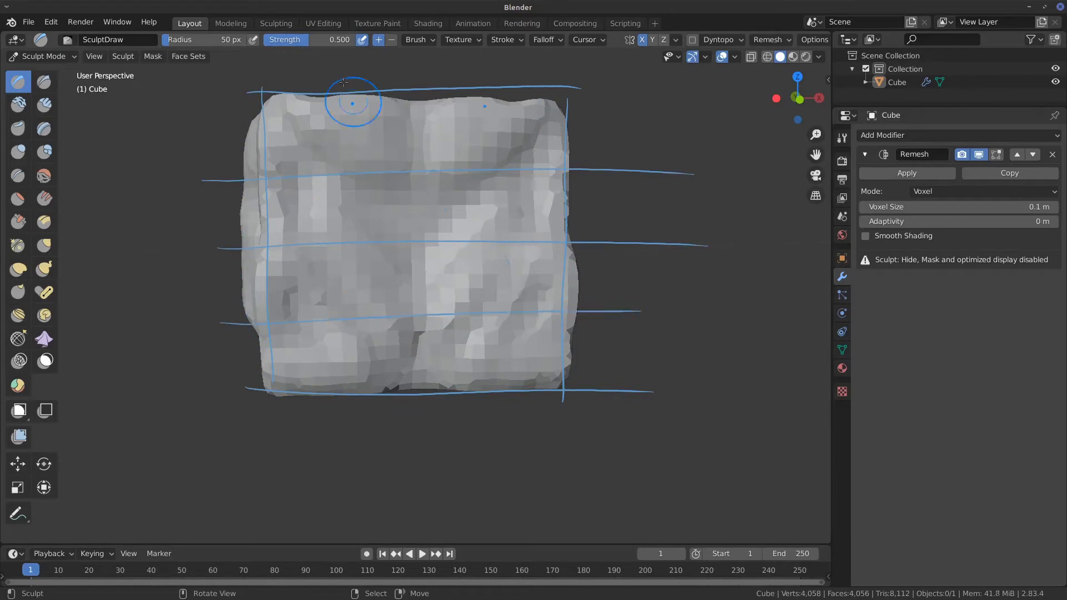
pyautogui.moveTo(338, 65); pyautogui.dragTo(348, 460)
pyautogui.moveTo(430, 76); pyautogui.dragTo(433, 448)
pyautogui.moveTo(494, 80); pyautogui.dragTo(510, 425)
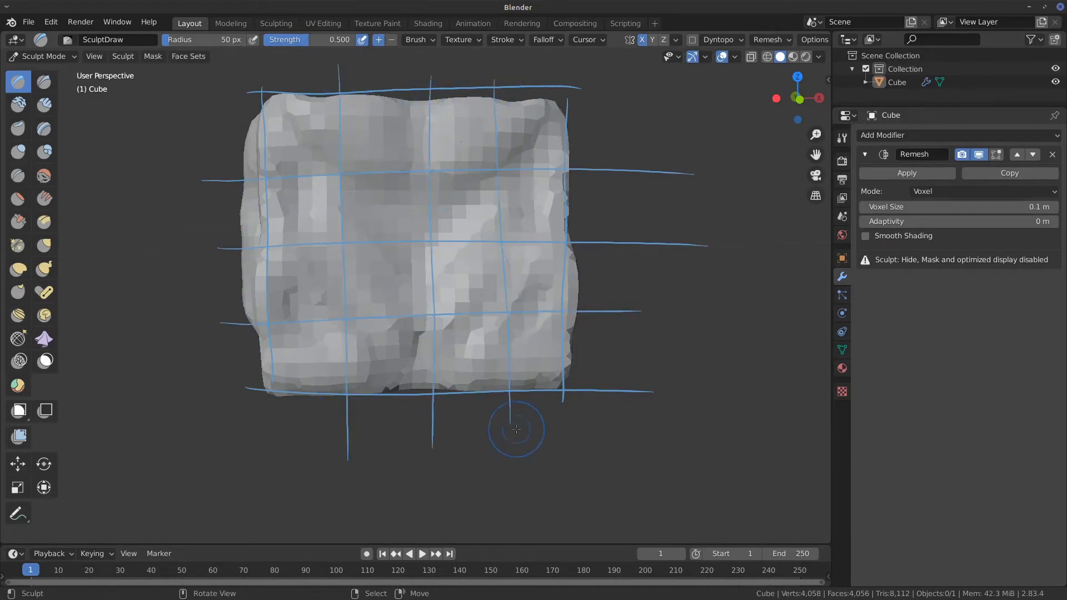
# Erase all annotation strokes drawn over the cube.
pyautogui.moveTo(654, 392)
pyautogui.mouseDown(button='right')
pyautogui.moveTo(284, 383)
pyautogui.moveTo(269, 143)
pyautogui.moveTo(298, 195)
pyautogui.moveTo(350, 238)
pyautogui.moveTo(319, 376)
pyautogui.moveTo(312, 116)
pyautogui.mouseUp(button='right')
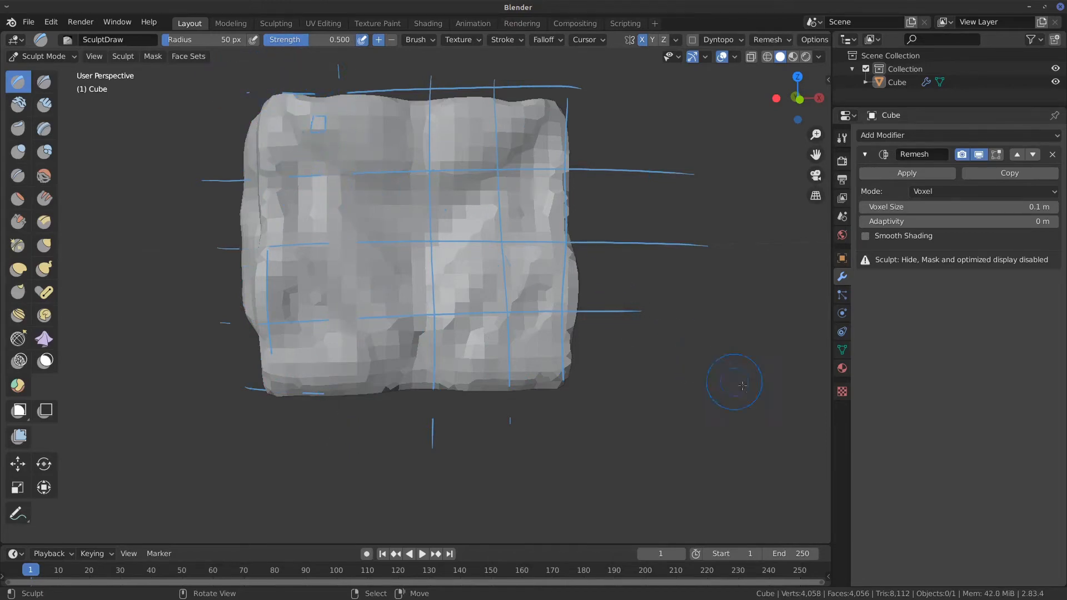
pyautogui.moveTo(552, 190)
pyautogui.mouseDown(button='right')
pyautogui.moveTo(557, 148)
pyautogui.moveTo(564, 257)
pyautogui.moveTo(606, 379)
pyautogui.mouseUp(button='right')
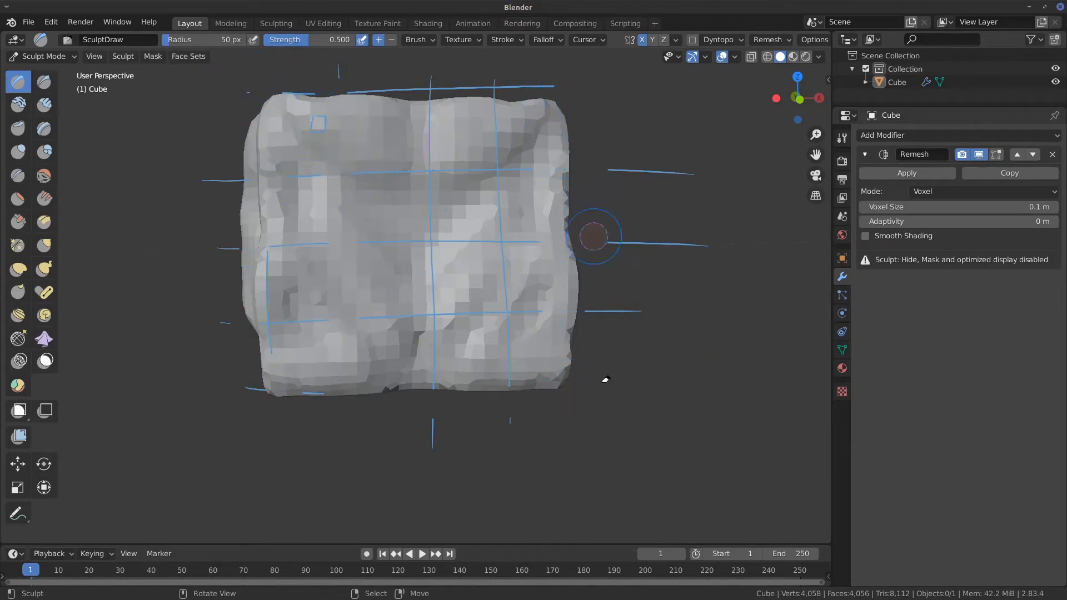
pyautogui.moveTo(610, 288)
pyautogui.mouseDown(button='right')
pyautogui.moveTo(667, 148)
pyautogui.moveTo(676, 269)
pyautogui.moveTo(679, 172)
pyautogui.moveTo(606, 130)
pyautogui.moveTo(274, 107)
pyautogui.moveTo(247, 167)
pyautogui.moveTo(317, 191)
pyautogui.moveTo(534, 181)
pyautogui.moveTo(493, 107)
pyautogui.moveTo(488, 254)
pyautogui.moveTo(504, 136)
pyautogui.moveTo(506, 400)
pyautogui.moveTo(428, 107)
pyautogui.moveTo(428, 418)
pyautogui.moveTo(422, 312)
pyautogui.moveTo(393, 312)
pyautogui.mouseUp(button='right')
pyautogui.moveTo(683, 303)
pyautogui.mouseDown(button='right')
pyautogui.moveTo(291, 368)
pyautogui.moveTo(433, 383)
pyautogui.moveTo(279, 219)
pyautogui.moveTo(264, 167)
pyautogui.moveTo(465, 233)
pyautogui.moveTo(686, 234)
pyautogui.moveTo(622, 183)
pyautogui.moveTo(201, 177)
pyautogui.moveTo(227, 158)
pyautogui.moveTo(548, 106)
pyautogui.moveTo(287, 89)
pyautogui.mouseUp(button='right')
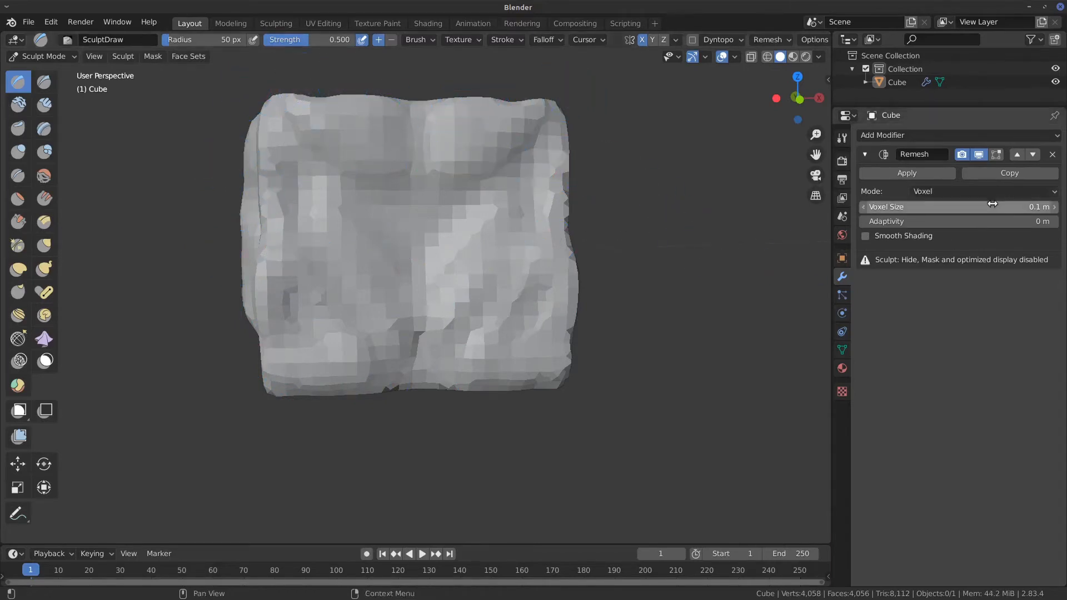
# Enable Smooth Shading on the cube's Remesh modifier and view the sculpted side.
pyautogui.moveTo(610, 336); pyautogui.dragTo(778, 341, button='middle')
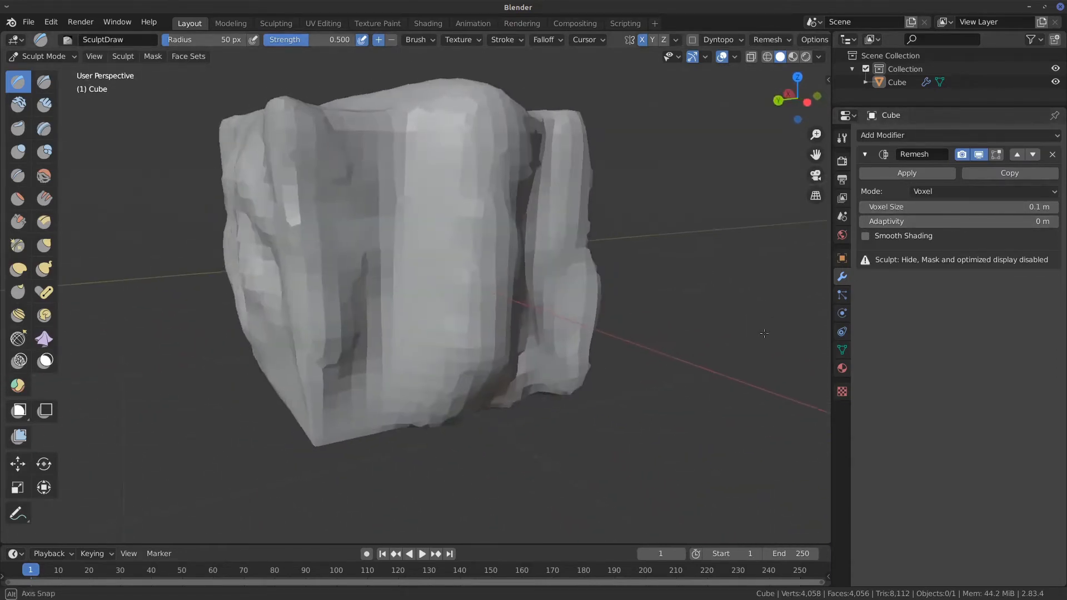
pyautogui.click(889, 236)
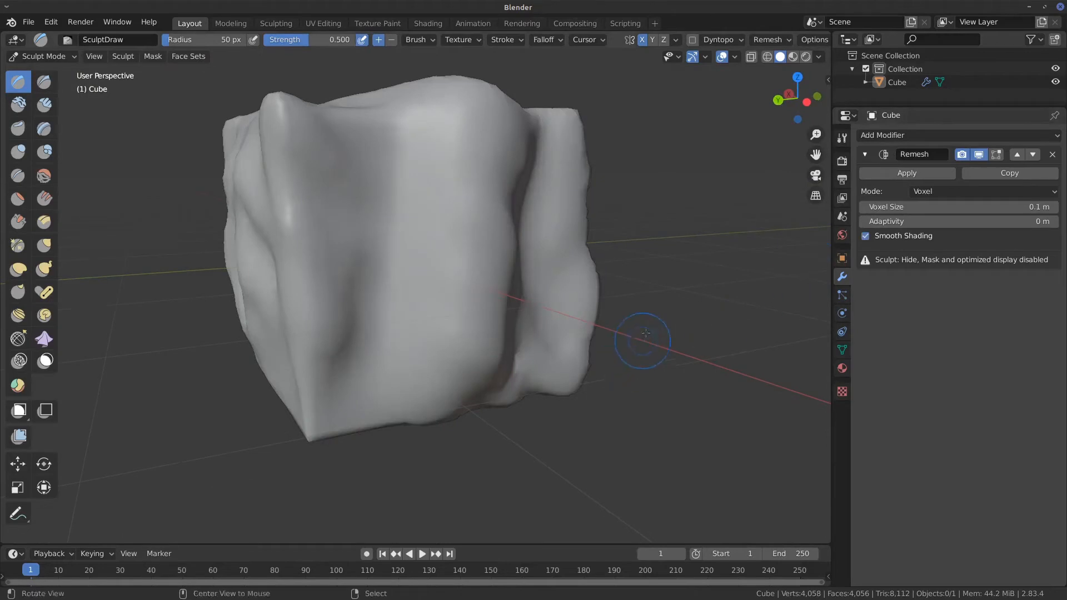
pyautogui.moveTo(631, 341)
pyautogui.mouseDown(button='middle')
pyautogui.moveTo(668, 351)
pyautogui.moveTo(630, 359)
pyautogui.mouseUp(button='middle')
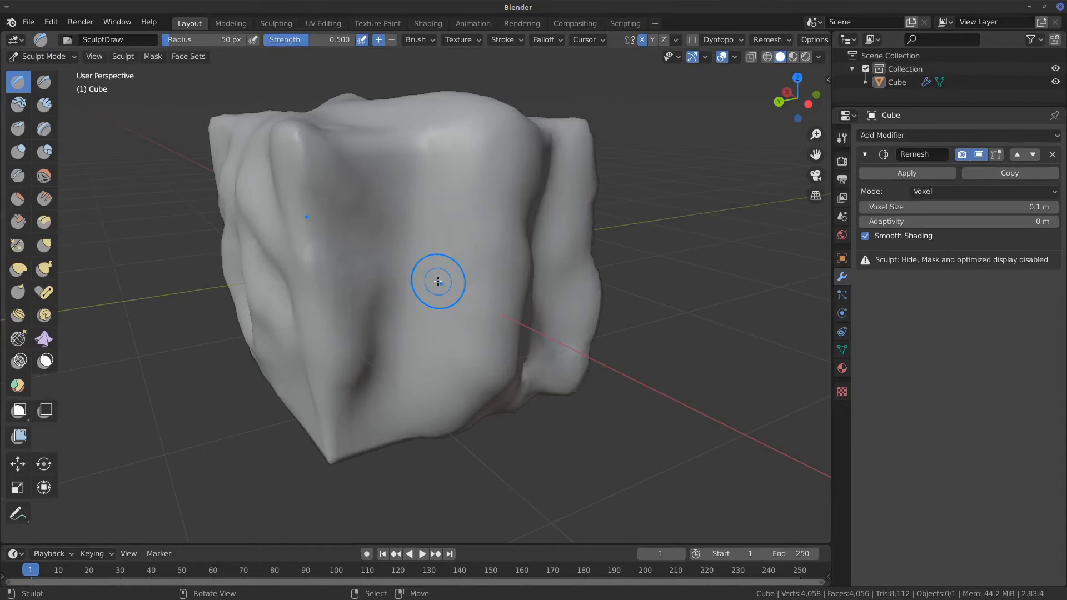
# Apply the Remesh modifier to the cube, check its geometry in Edit Mode, and return to Sculpt Mode.
pyautogui.click(907, 173)
pyautogui.press('Tab')
pyautogui.moveTo(546, 348)
pyautogui.mouseDown(button='middle')
pyautogui.moveTo(654, 295)
pyautogui.moveTo(643, 245)
pyautogui.moveTo(555, 242)
pyautogui.moveTo(657, 333)
pyautogui.moveTo(574, 324)
pyautogui.moveTo(633, 294)
pyautogui.moveTo(508, 195)
pyautogui.moveTo(602, 366)
pyautogui.moveTo(554, 339)
pyautogui.mouseUp(button='middle')
pyautogui.press('Tab')
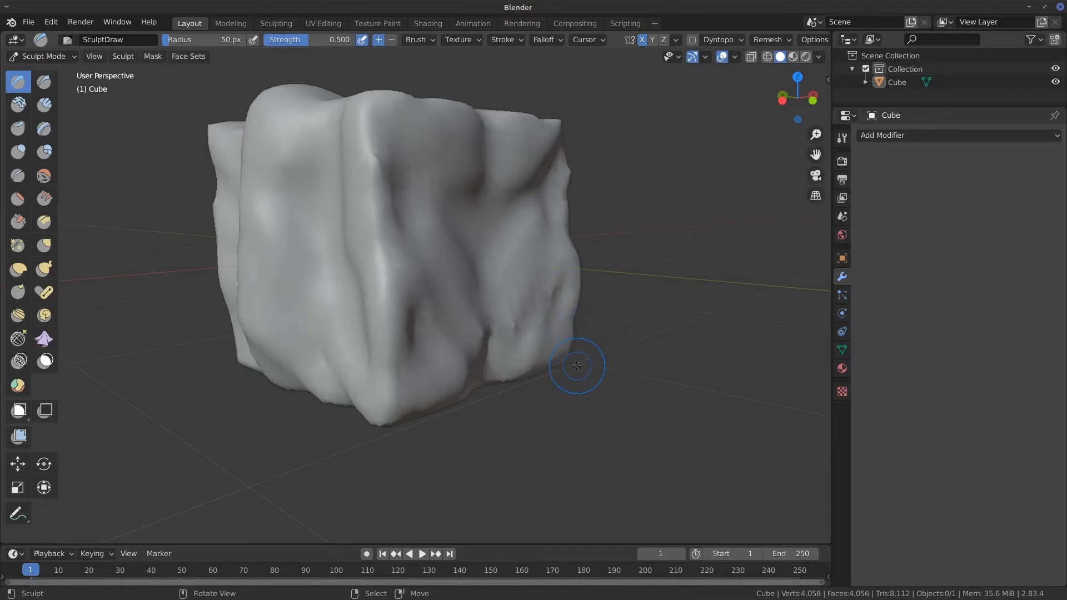
pyautogui.moveTo(614, 334)
pyautogui.mouseDown(button='middle')
pyautogui.moveTo(645, 339)
pyautogui.moveTo(621, 328)
pyautogui.moveTo(672, 311)
pyautogui.mouseUp(button='middle')
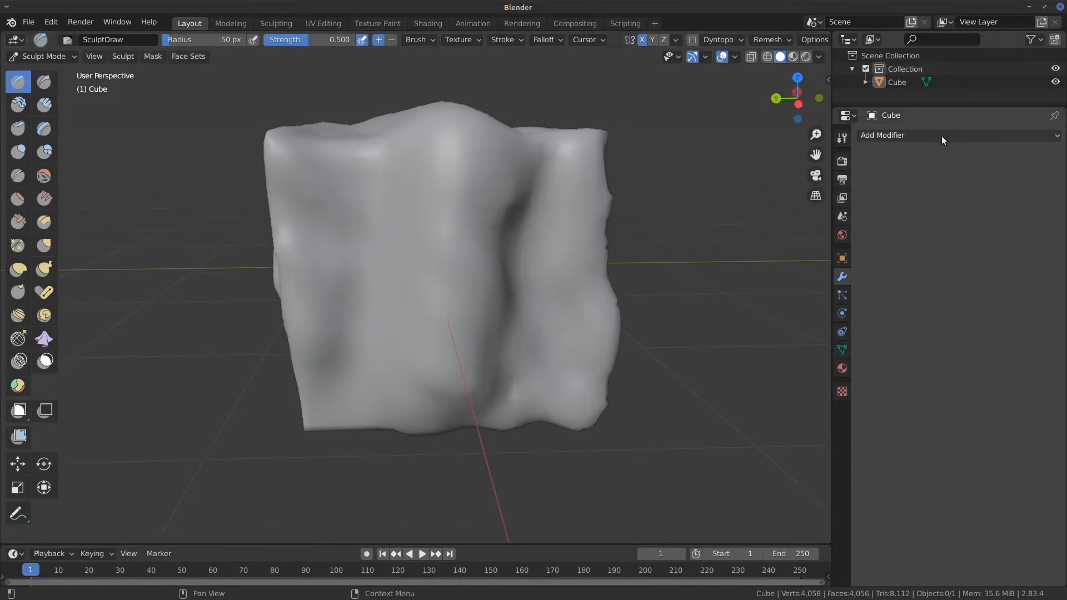
# Look up Remesh among the available modifiers without adding it, and view Sculpt Mode's own Remesh settings.
pyautogui.click(941, 136)
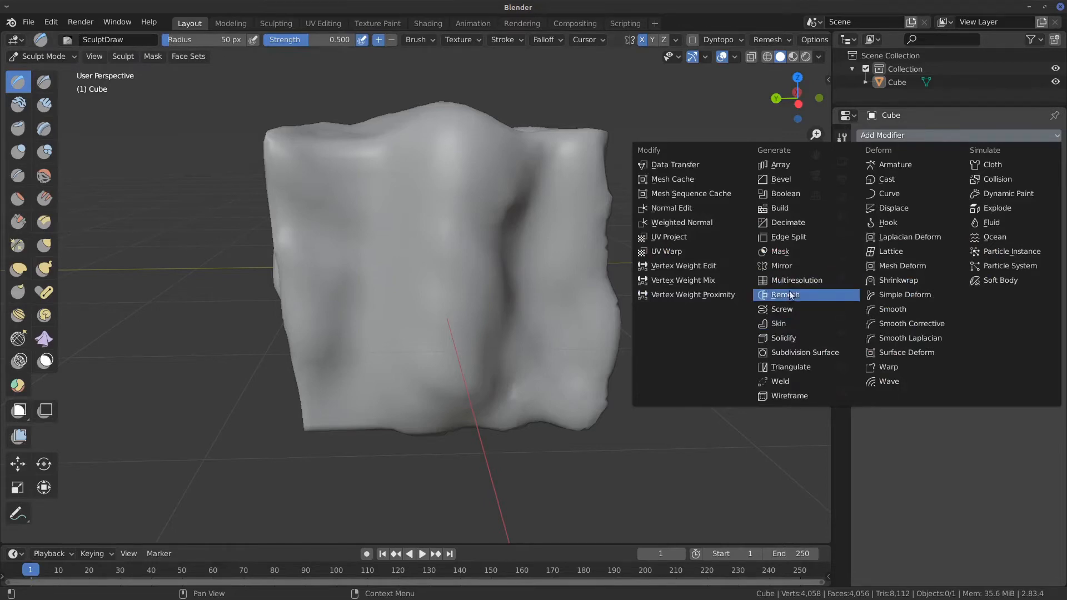
pyautogui.press('Escape')
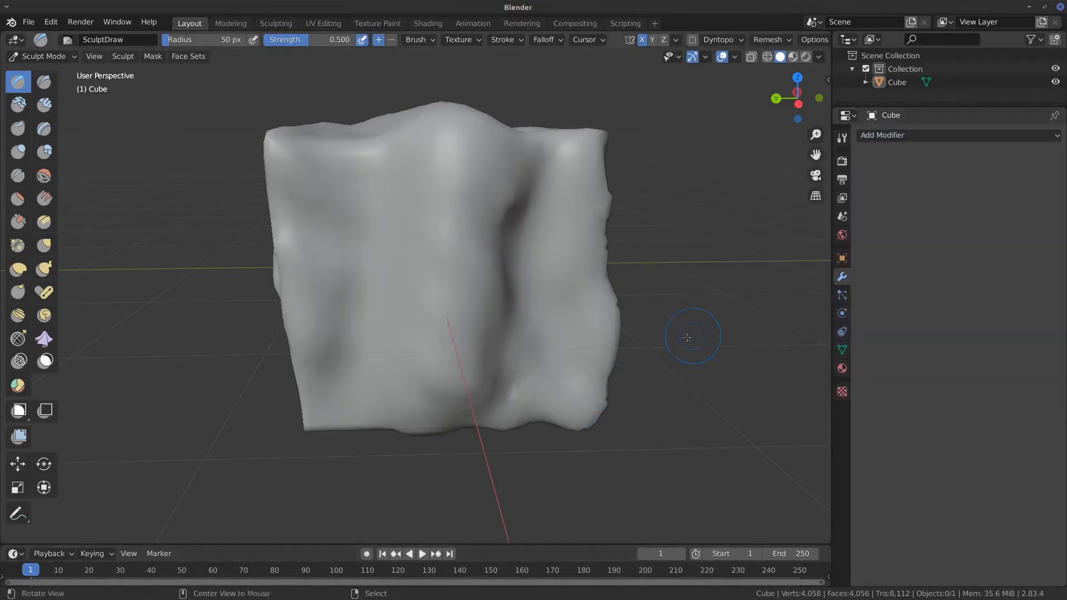
pyautogui.moveTo(687, 333); pyautogui.dragTo(578, 192, button='middle')
pyautogui.moveTo(695, 405); pyautogui.dragTo(669, 352, button='middle')
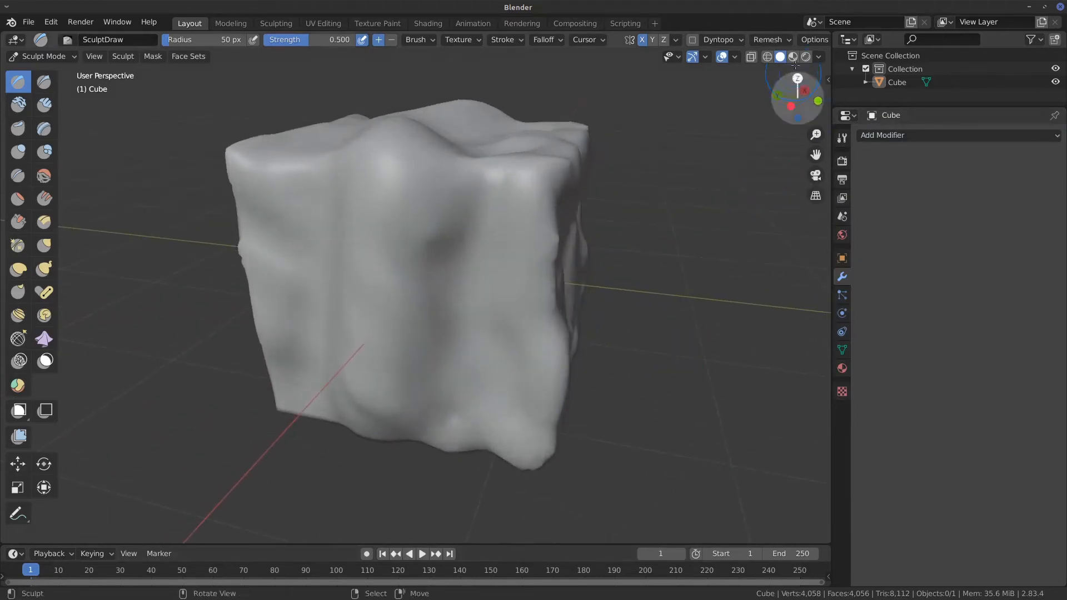
pyautogui.click(786, 40)
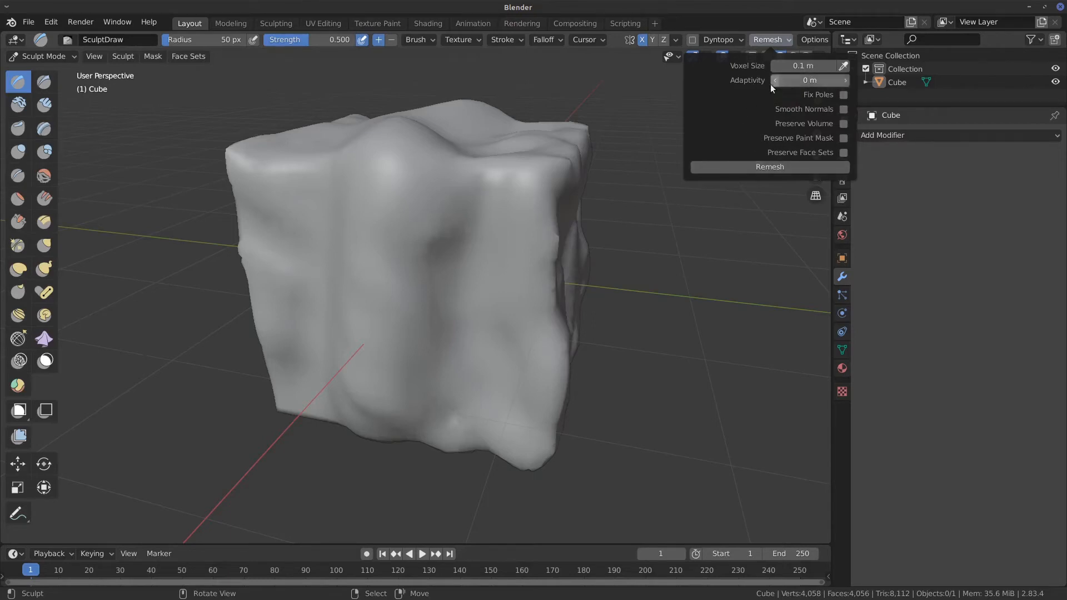
# Show the Remesh settings in the cube's Object Data properties, with Vertex Groups and Shape Keys collapsed.
pyautogui.click(843, 350)
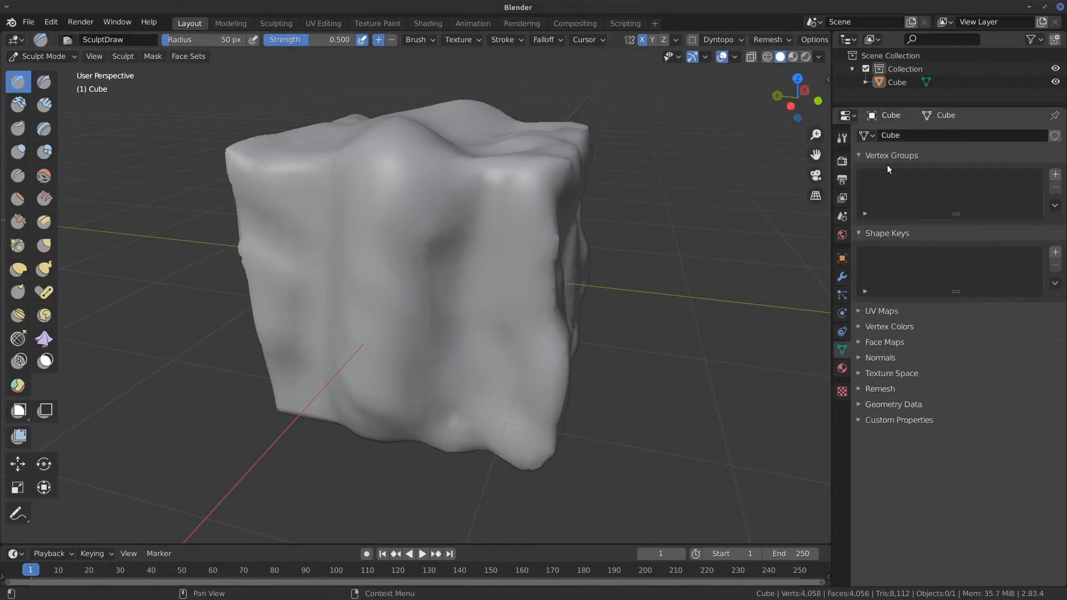
pyautogui.click(859, 157)
pyautogui.click(862, 172)
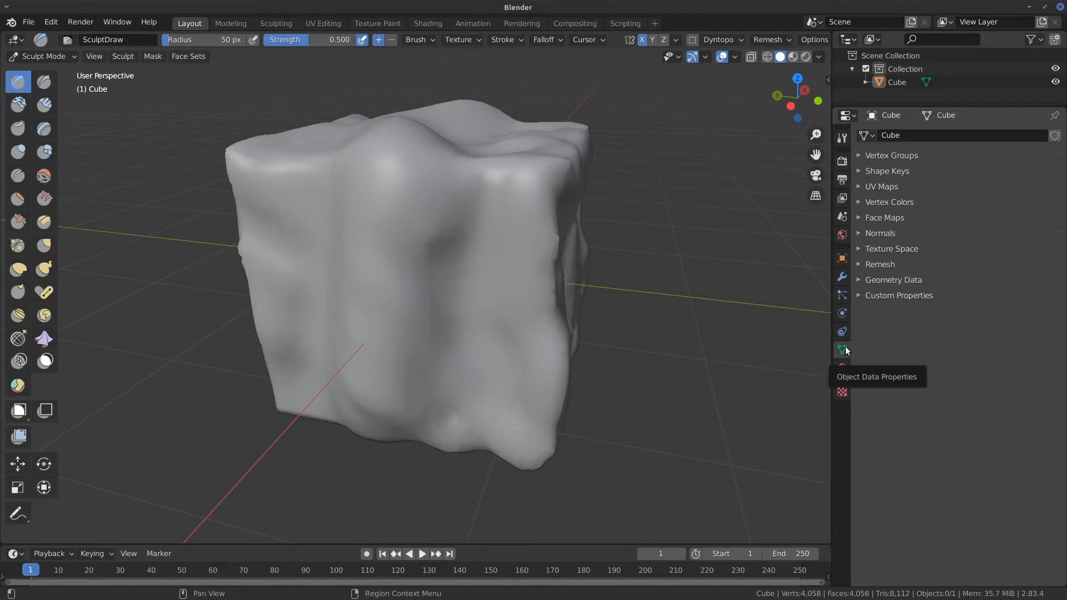
pyautogui.click(870, 264)
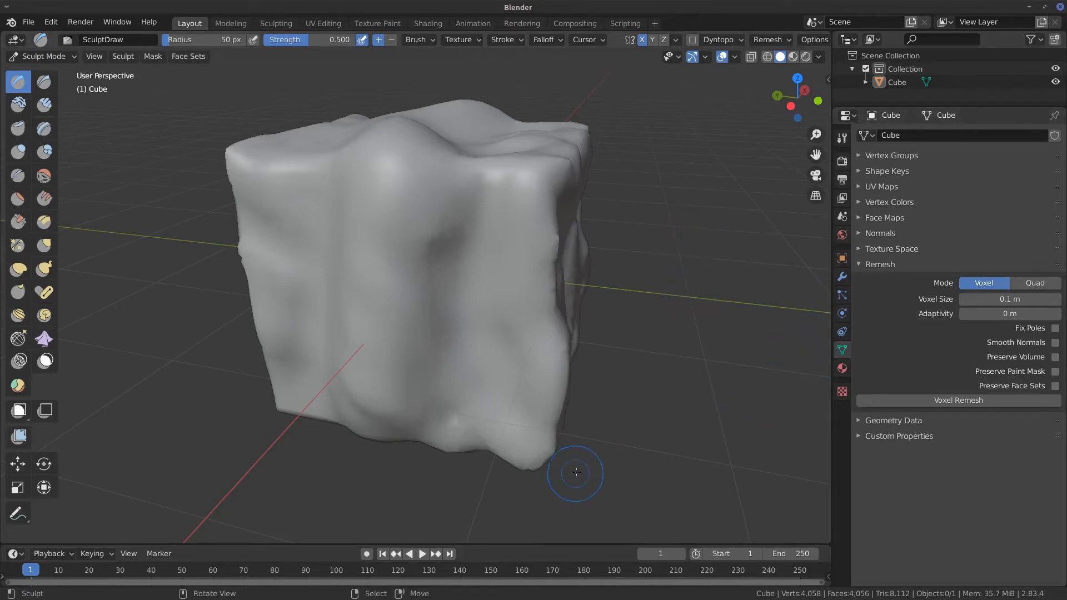
# Examine the cube's mesh topology in Edit Mode and return to Sculpt Mode.
pyautogui.press('Tab')
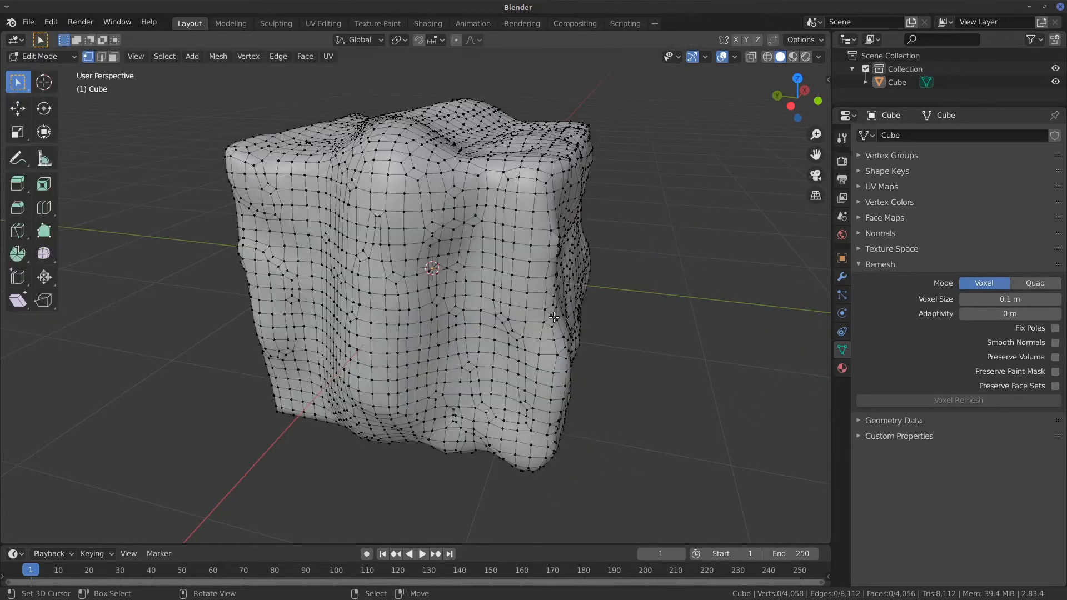
pyautogui.press('Tab')
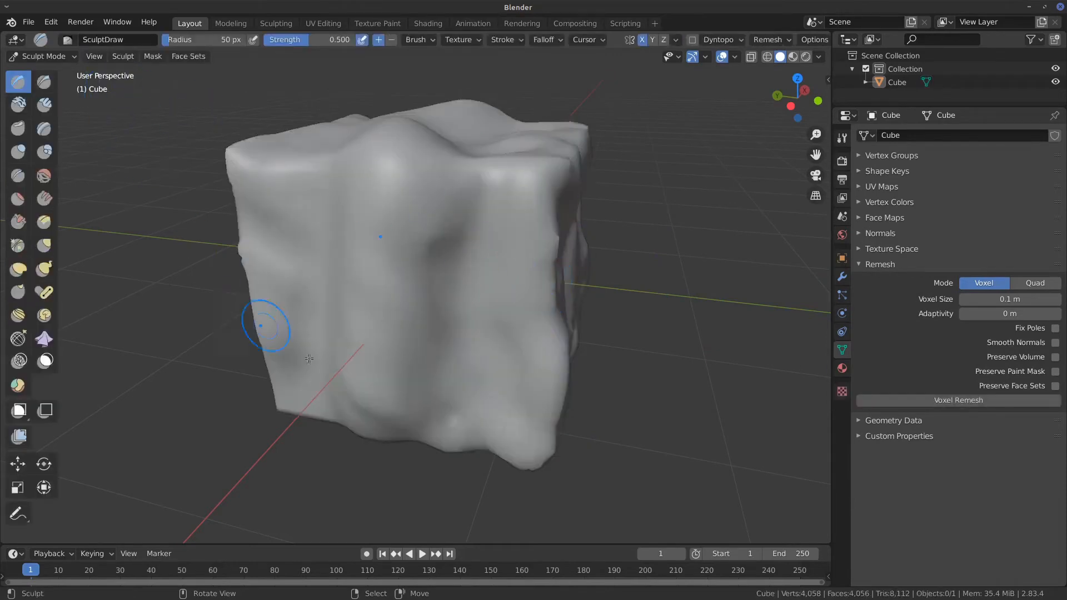
pyautogui.moveTo(643, 325); pyautogui.dragTo(623, 350, button='middle')
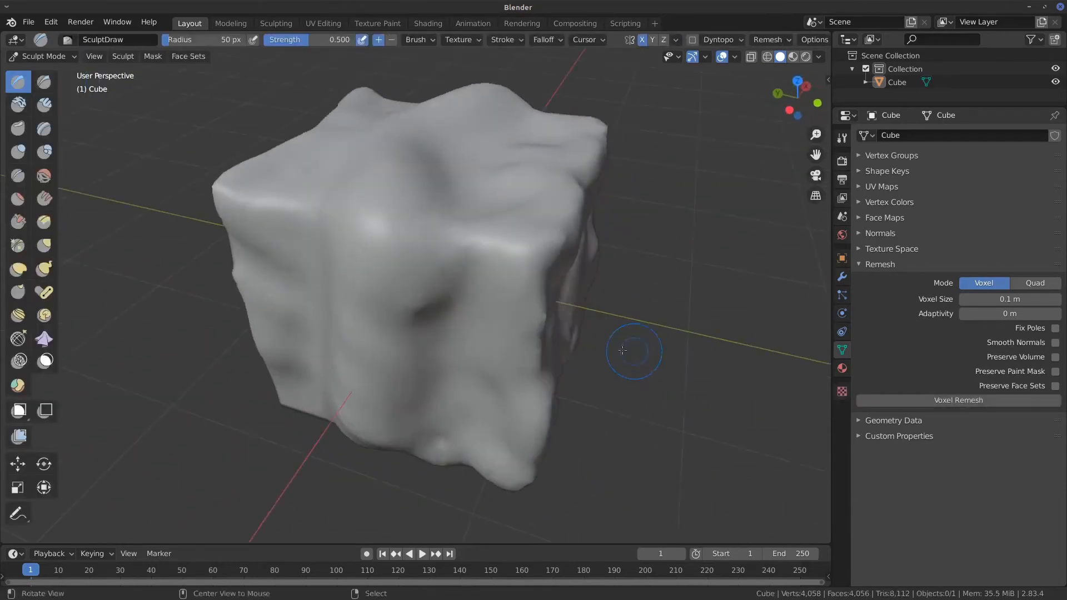
# Start a new General file and delete the default camera and light.
pyautogui.click(31, 23)
pyautogui.moveTo(93, 36)
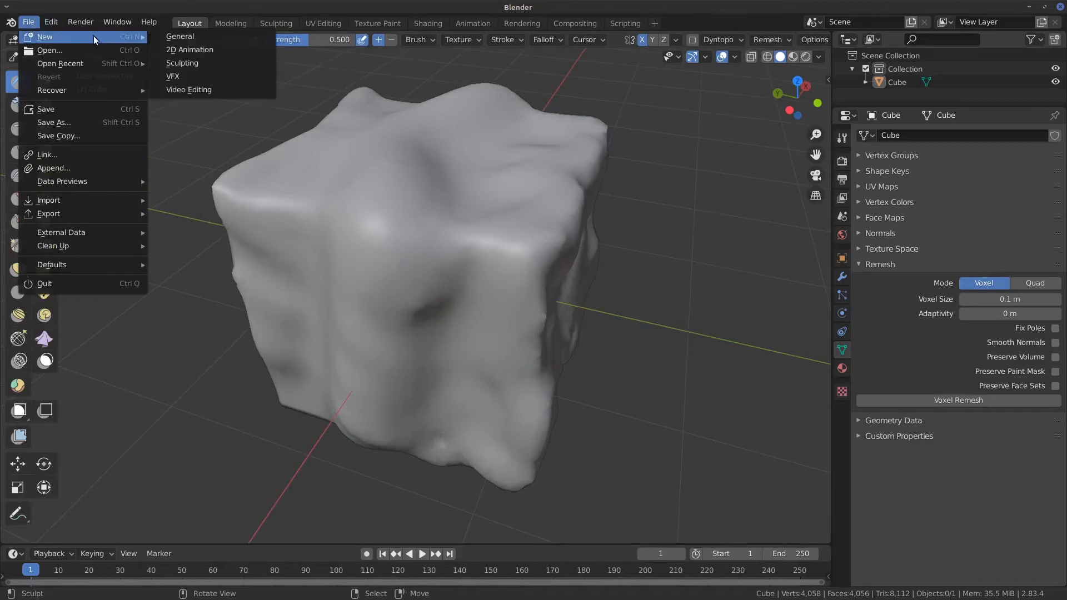
pyautogui.click(214, 37)
pyautogui.click(259, 275)
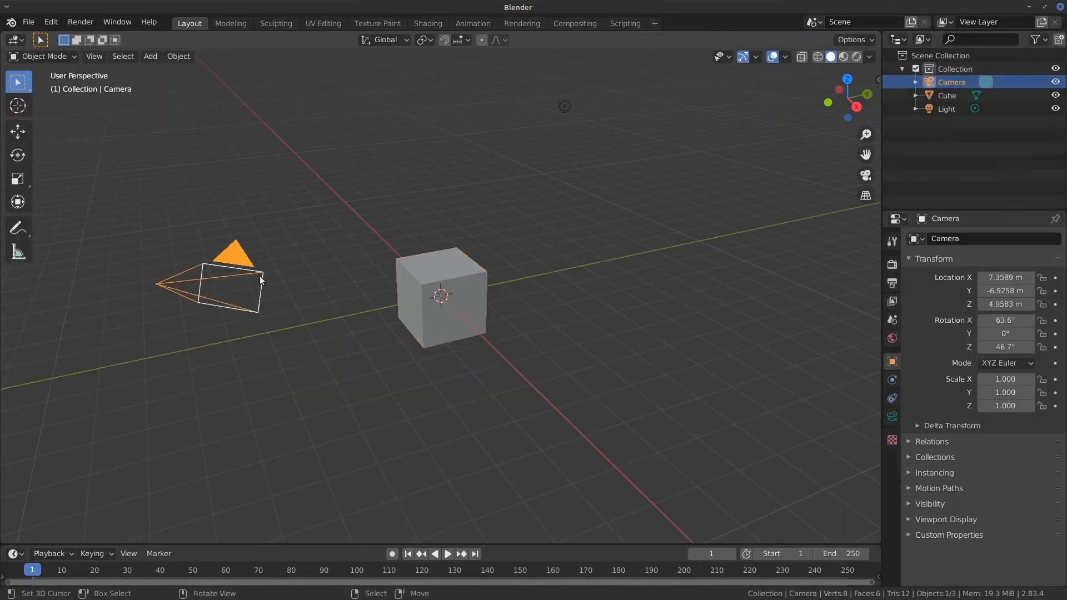
pyautogui.keyDown('shift'); pyautogui.click(566, 105); pyautogui.keyUp('shift')
pyautogui.press('x')
pyautogui.click(542, 210)
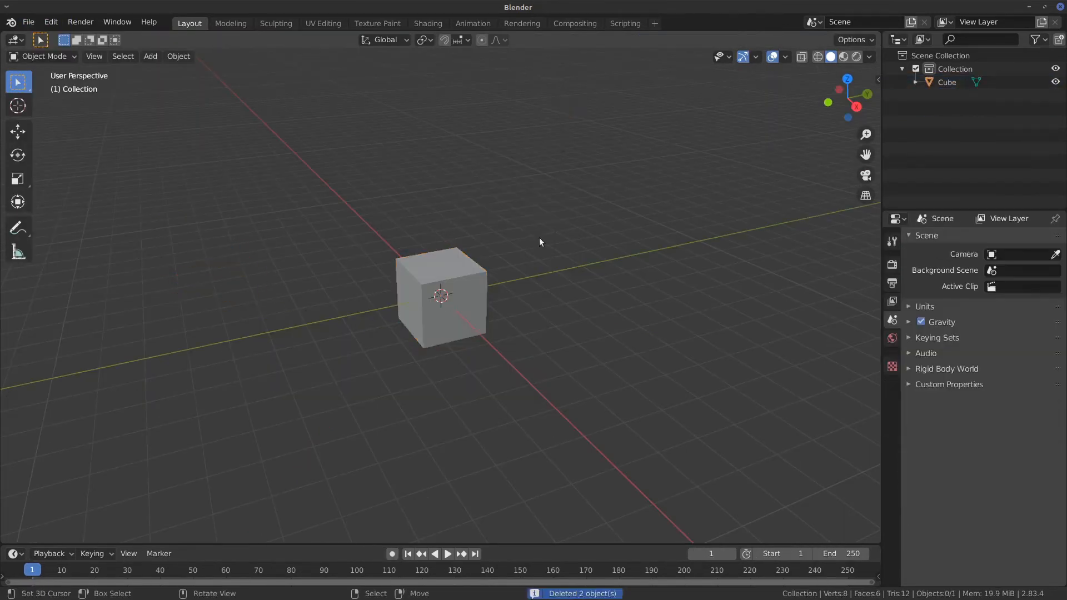
# Select the default cube, frame it closely, and switch it to Sculpt Mode.
pyautogui.keyDown('shift'); pyautogui.moveTo(583, 325); pyautogui.dragTo(621, 292, button='middle'); pyautogui.keyUp('shift')
pyautogui.rightClick(514, 278)
pyautogui.scroll(3, 517, 292)
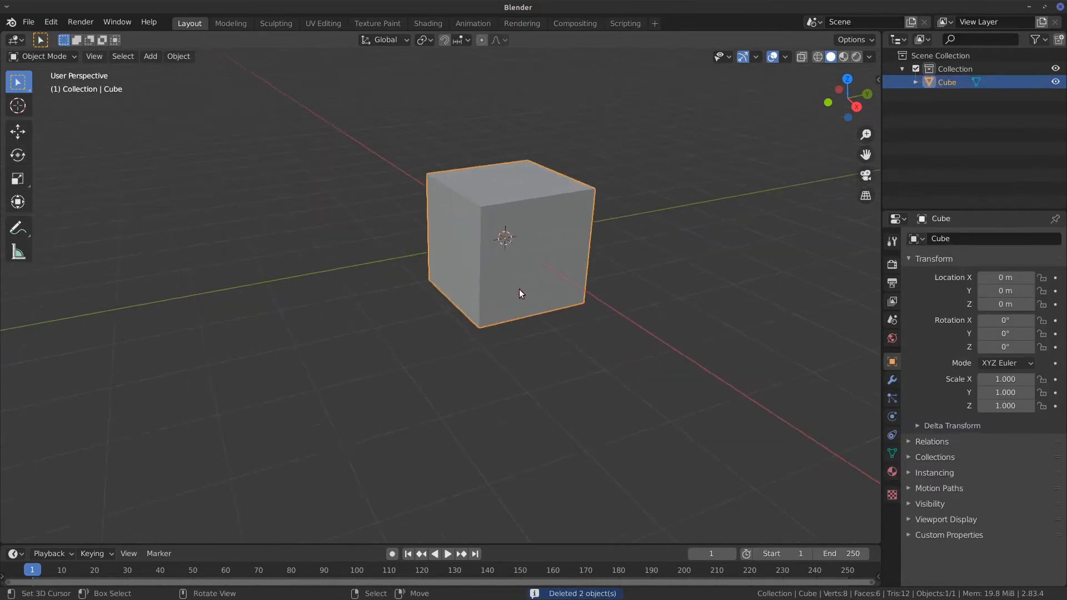
pyautogui.moveTo(676, 247)
pyautogui.keyDown('shift'); pyautogui.mouseDown(button='middle')
pyautogui.moveTo(602, 304)
pyautogui.moveTo(663, 258)
pyautogui.mouseUp(button='middle'); pyautogui.keyUp('shift')
pyautogui.scroll(3, 559, 318)
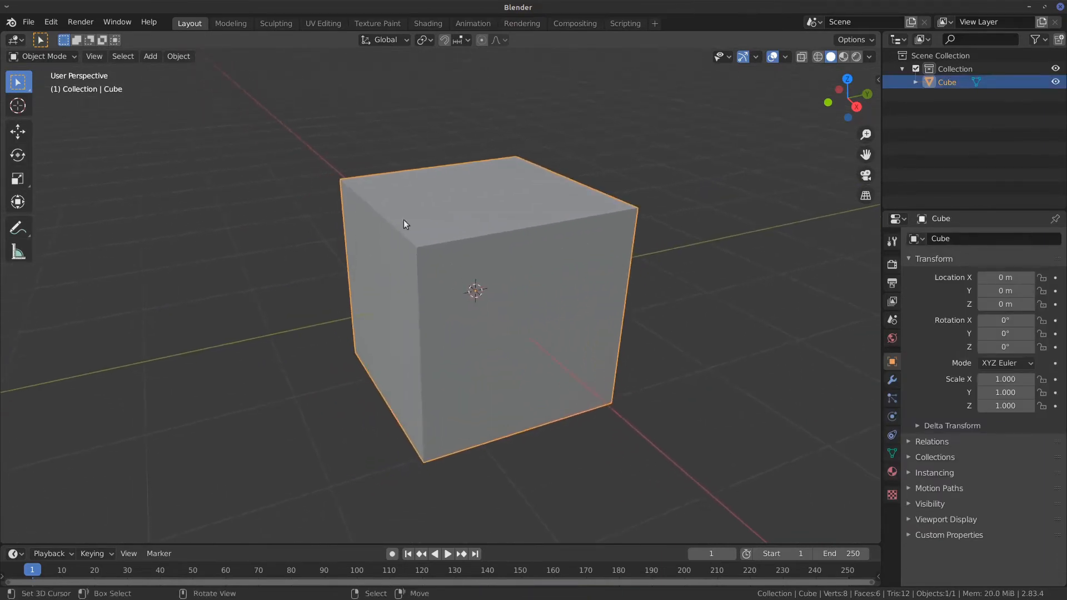
pyautogui.click(56, 58)
pyautogui.click(67, 114)
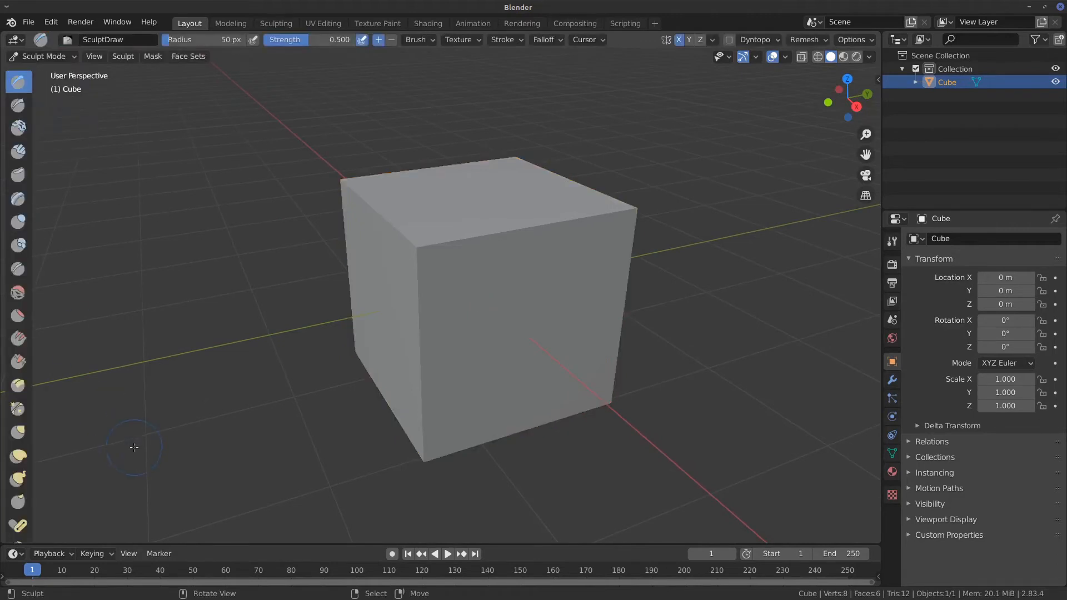
# Try to enable Dyntopo, and show the cube's Object Data properties with Vertex Groups and Shape Keys collapsed.
pyautogui.click(778, 40)
pyautogui.click(729, 40)
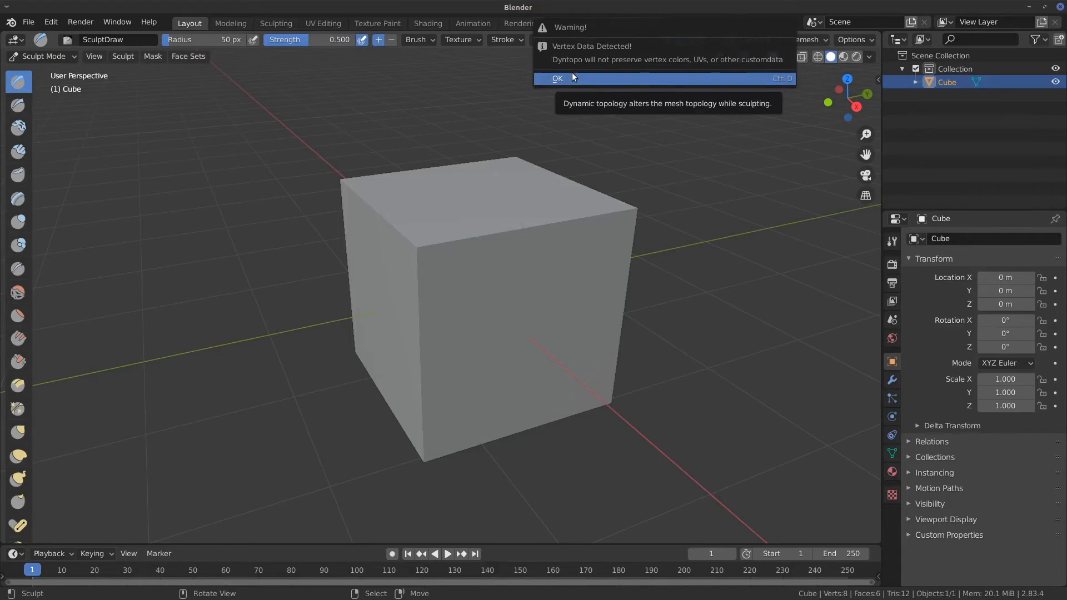
pyautogui.click(892, 453)
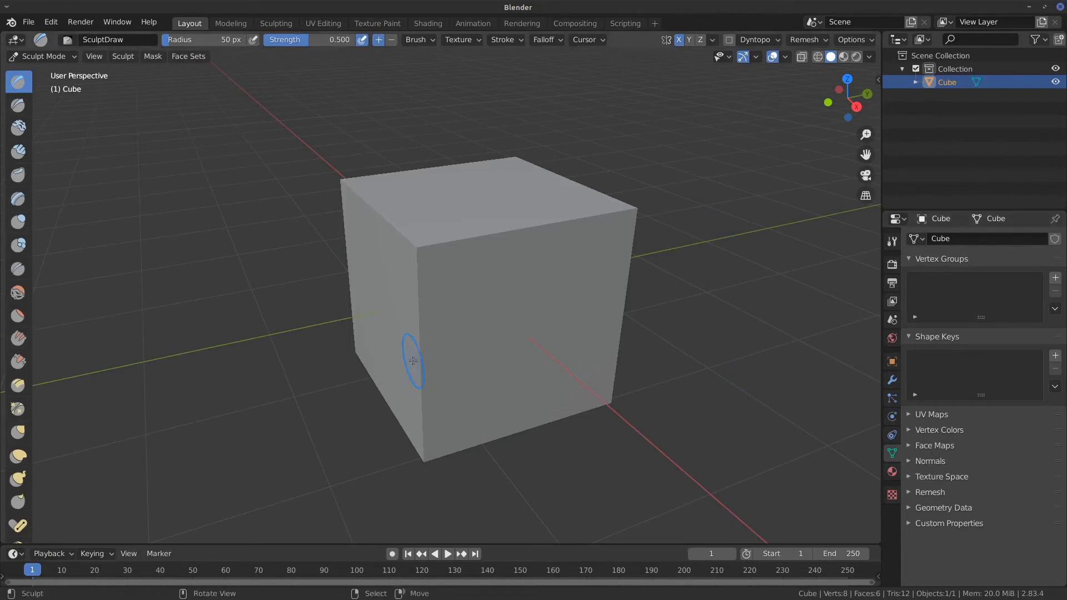
pyautogui.click(940, 259)
pyautogui.click(924, 274)
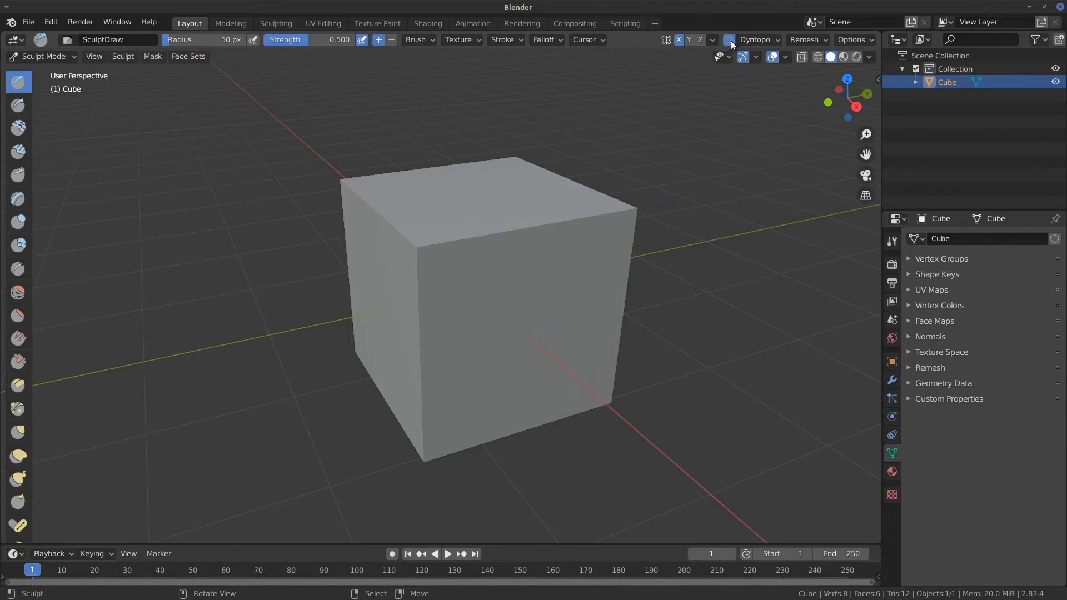
# Enable Dyntopo on the cube and sculpt a raised Draw stroke across its top face and down one side.
pyautogui.click(730, 40)
pyautogui.click(730, 40)
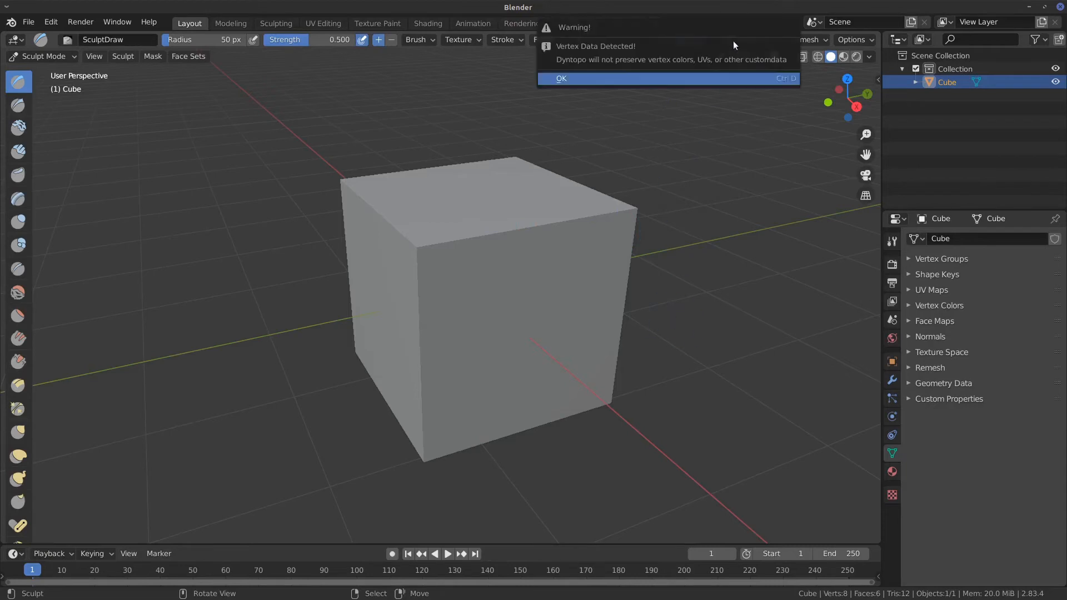
pyautogui.click(692, 80)
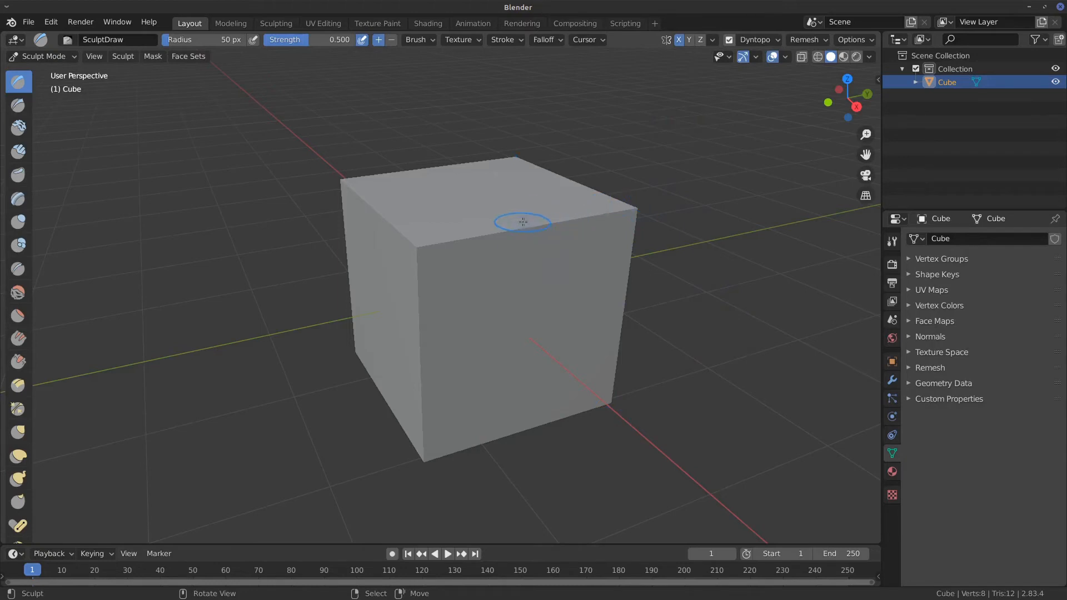
pyautogui.moveTo(519, 223)
pyautogui.mouseDown()
pyautogui.moveTo(527, 340)
pyautogui.moveTo(523, 231)
pyautogui.moveTo(500, 200)
pyautogui.mouseUp()
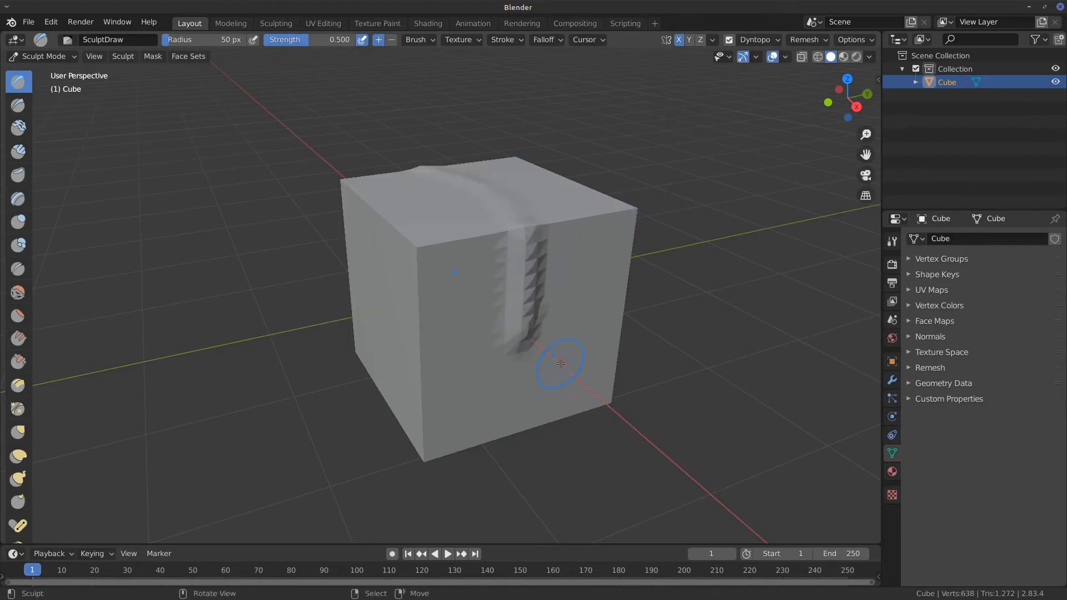
# Inspect the triangulated geometry around the Dyntopo stroke in Edit Mode from several angles, and return to Sculpt Mode.
pyautogui.press('Tab')
pyautogui.moveTo(562, 363)
pyautogui.mouseDown(button='middle')
pyautogui.moveTo(565, 245)
pyautogui.moveTo(624, 302)
pyautogui.moveTo(610, 293)
pyautogui.mouseUp(button='middle')
pyautogui.scroll(5, 581, 253)
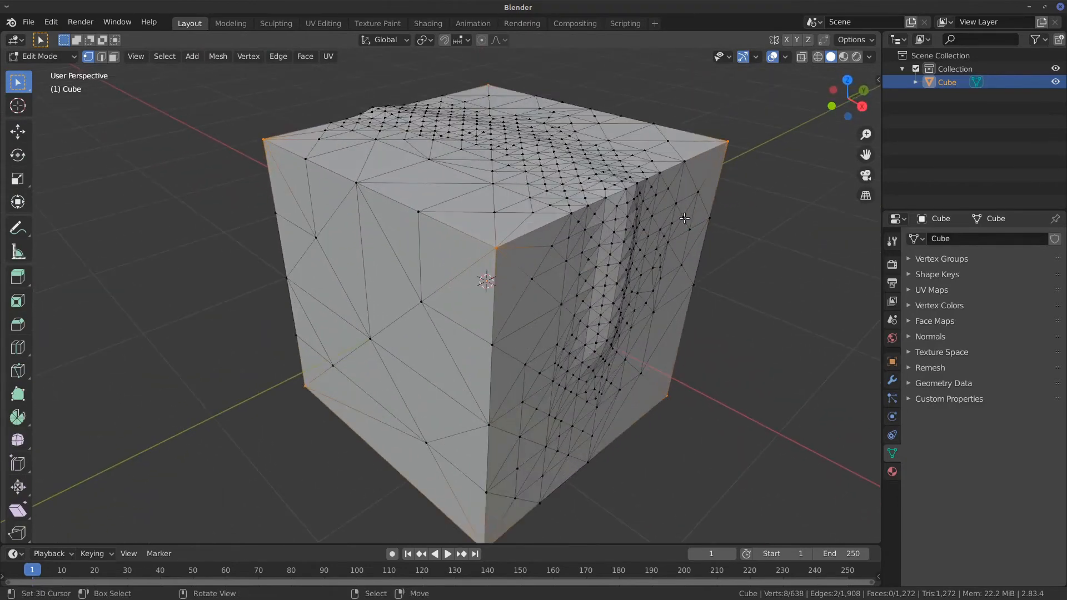
pyautogui.moveTo(675, 226); pyautogui.dragTo(606, 243, button='middle')
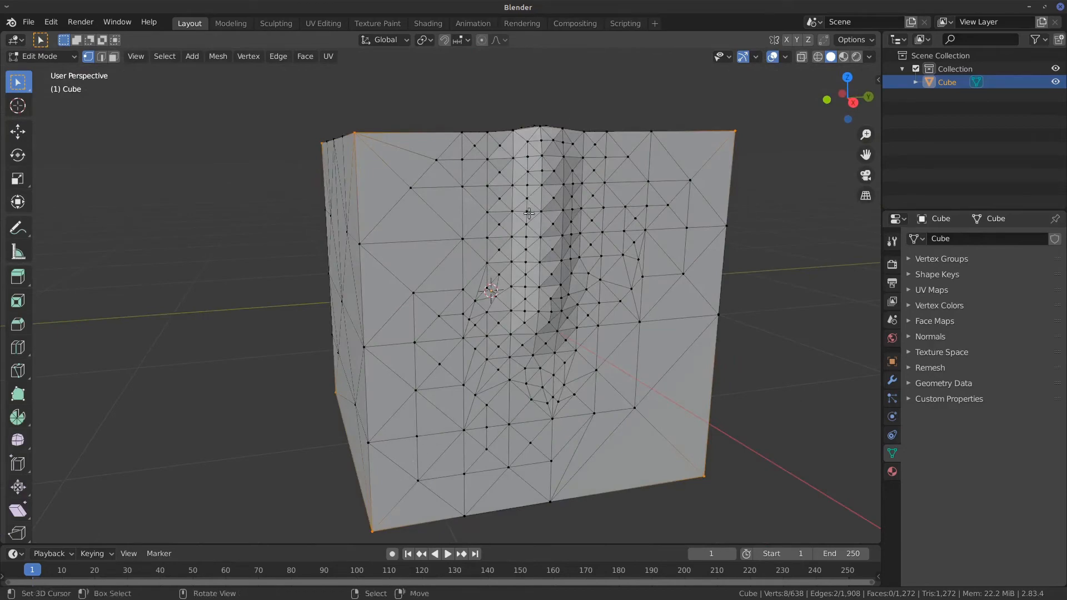
pyautogui.moveTo(547, 265)
pyautogui.keyDown('alt'); pyautogui.mouseDown(button='middle')
pyautogui.moveTo(591, 271)
pyautogui.moveTo(612, 255)
pyautogui.moveTo(546, 312)
pyautogui.mouseUp(button='middle'); pyautogui.keyUp('alt')
pyautogui.press('Tab')
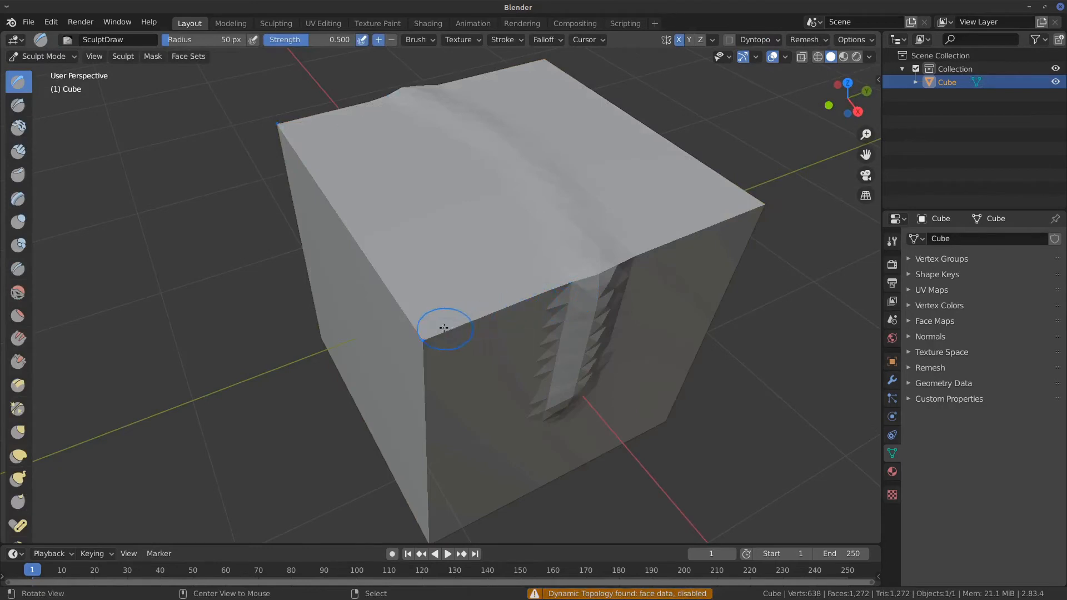
# Sculpt a Draw stroke on the cube's top face and a diagonal one down the already sculpted side, with Dyntopo off.
pyautogui.moveTo(443, 328); pyautogui.dragTo(520, 337, button='middle')
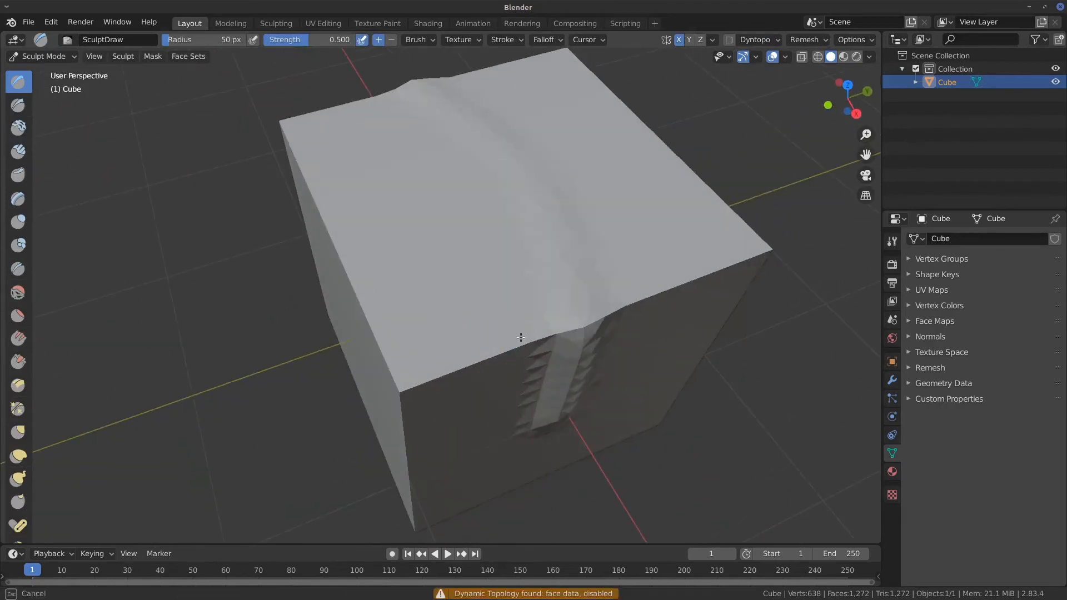
pyautogui.moveTo(520, 337)
pyautogui.mouseDown()
pyautogui.moveTo(500, 347)
pyautogui.moveTo(567, 316)
pyautogui.moveTo(496, 193)
pyautogui.moveTo(548, 245)
pyautogui.mouseUp()
pyautogui.moveTo(674, 352)
pyautogui.mouseDown(button='middle')
pyautogui.moveTo(631, 279)
pyautogui.moveTo(650, 238)
pyautogui.mouseUp(button='middle')
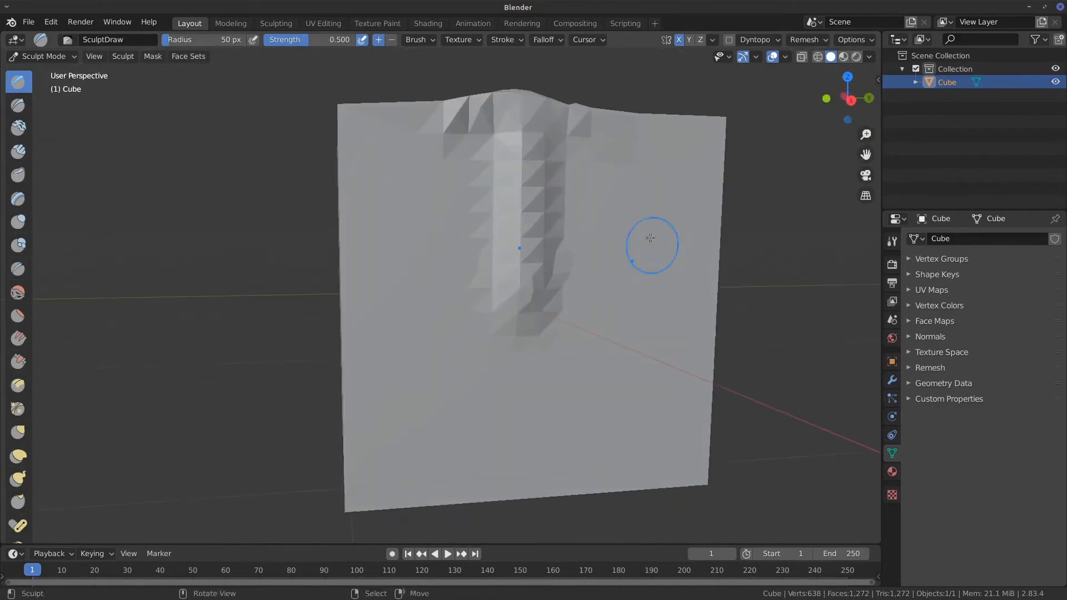
pyautogui.moveTo(628, 222)
pyautogui.mouseDown()
pyautogui.moveTo(508, 394)
pyautogui.moveTo(522, 439)
pyautogui.mouseUp()
# Show the active tool's brush settings and sculpt more Draw strokes across the cube's top face.
pyautogui.click(892, 380)
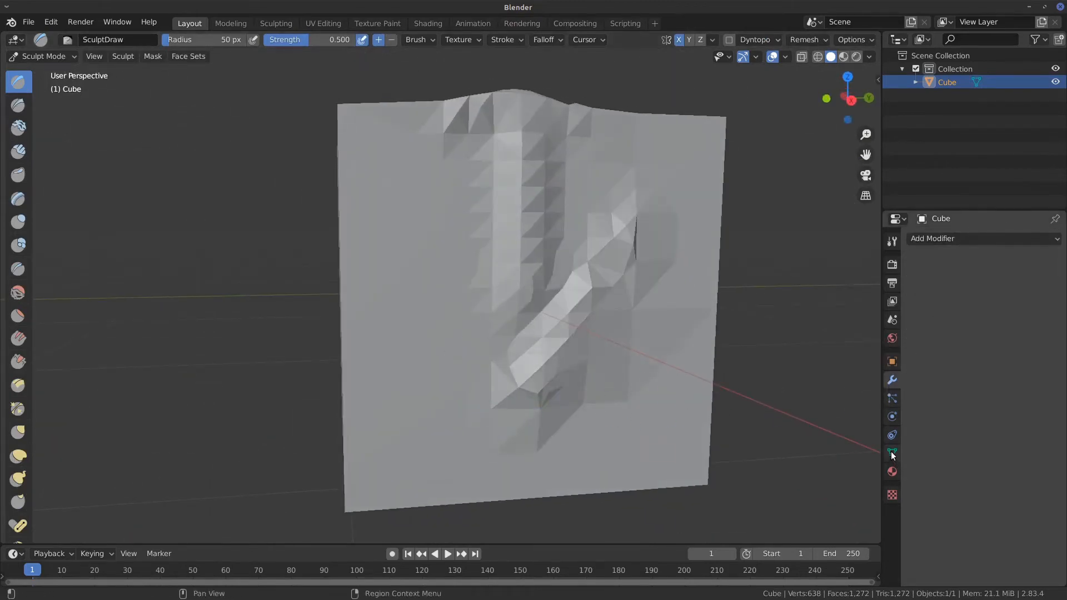
pyautogui.click(892, 241)
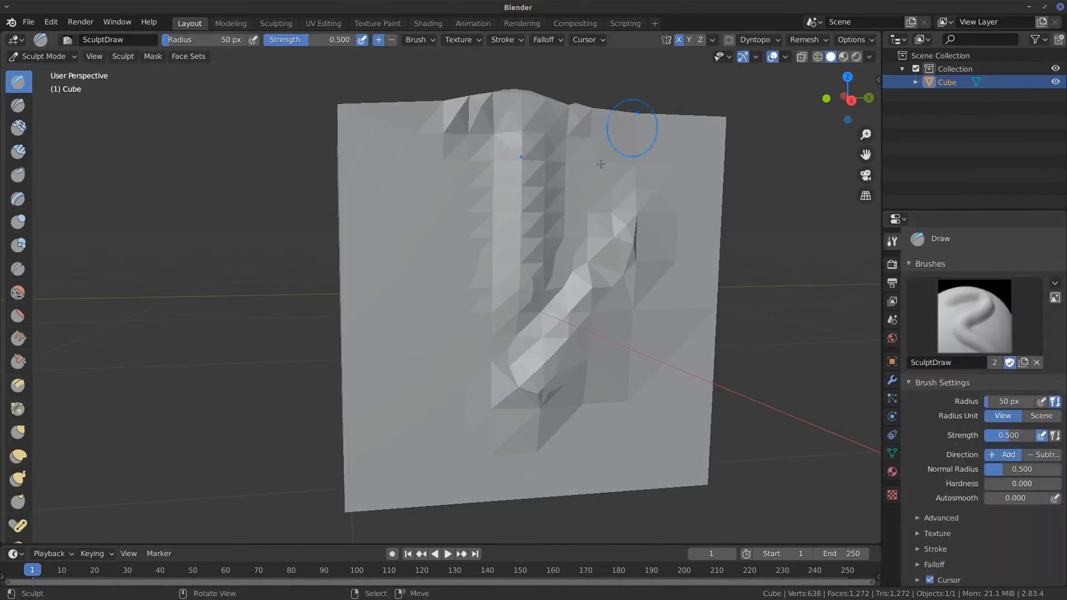
pyautogui.moveTo(601, 164); pyautogui.dragTo(457, 255, button='middle')
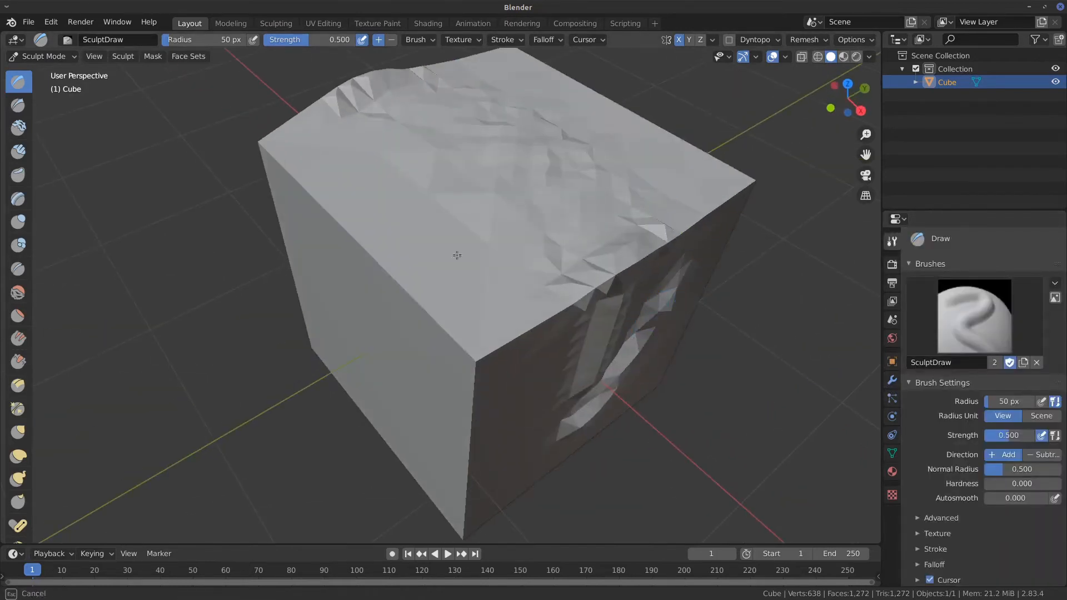
pyautogui.moveTo(457, 255)
pyautogui.mouseDown()
pyautogui.moveTo(381, 181)
pyautogui.moveTo(480, 167)
pyautogui.moveTo(559, 266)
pyautogui.moveTo(676, 245)
pyautogui.mouseUp()
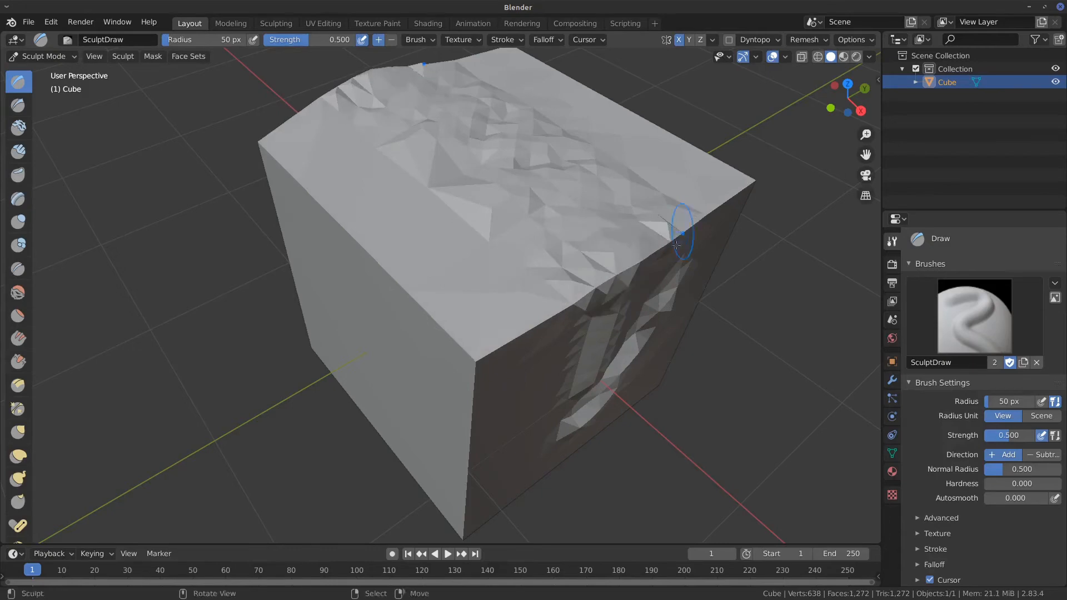
pyautogui.moveTo(676, 245); pyautogui.dragTo(559, 310, button='middle')
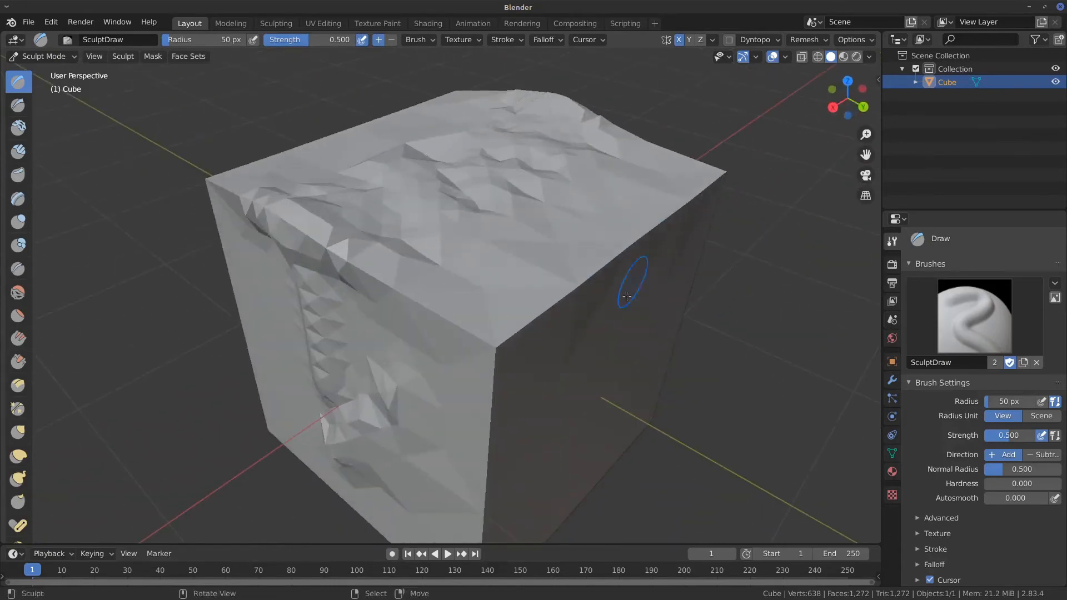
pyautogui.moveTo(627, 296); pyautogui.dragTo(687, 293, button='middle')
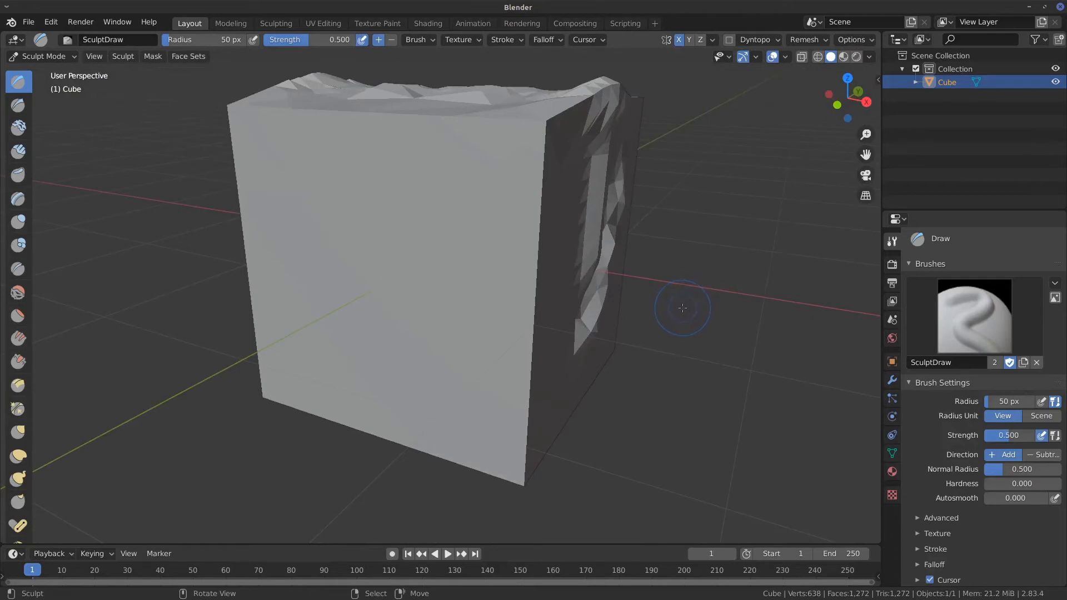
# Enlarge the Properties editor upward, collapse Brushes and Brush Settings, and expand the Dyntopo settings.
pyautogui.click(967, 209)
pyautogui.moveTo(967, 211); pyautogui.dragTo(968, 116)
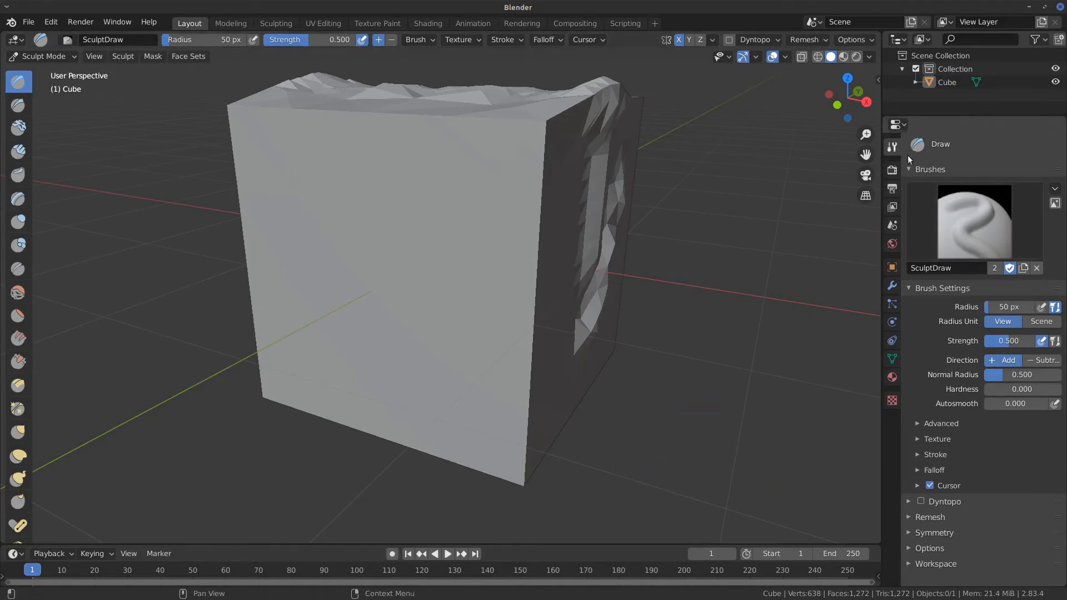
pyautogui.click(911, 169)
pyautogui.click(911, 183)
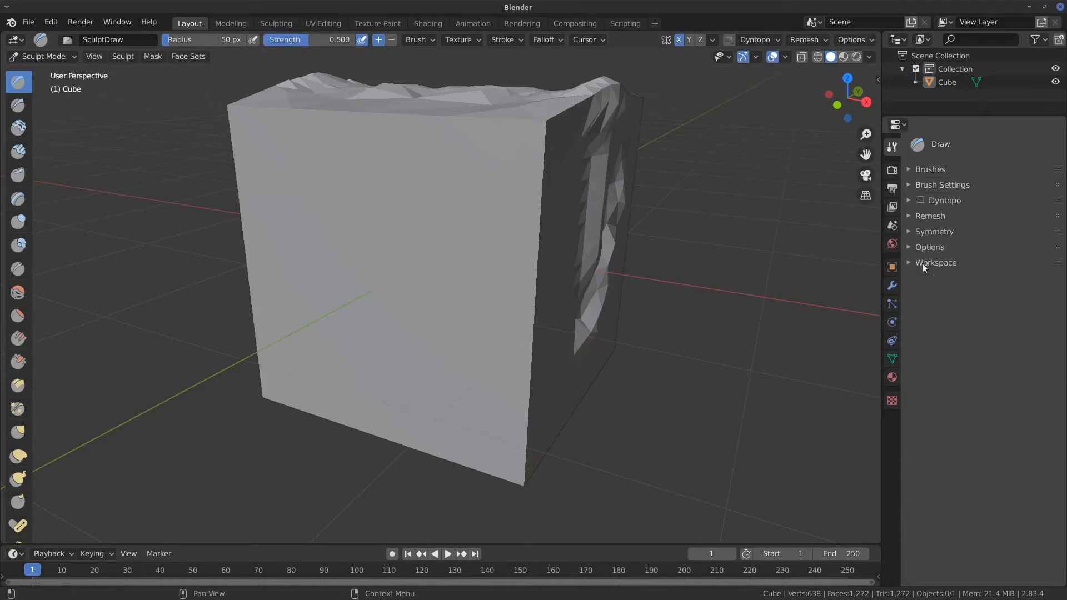
pyautogui.click(931, 201)
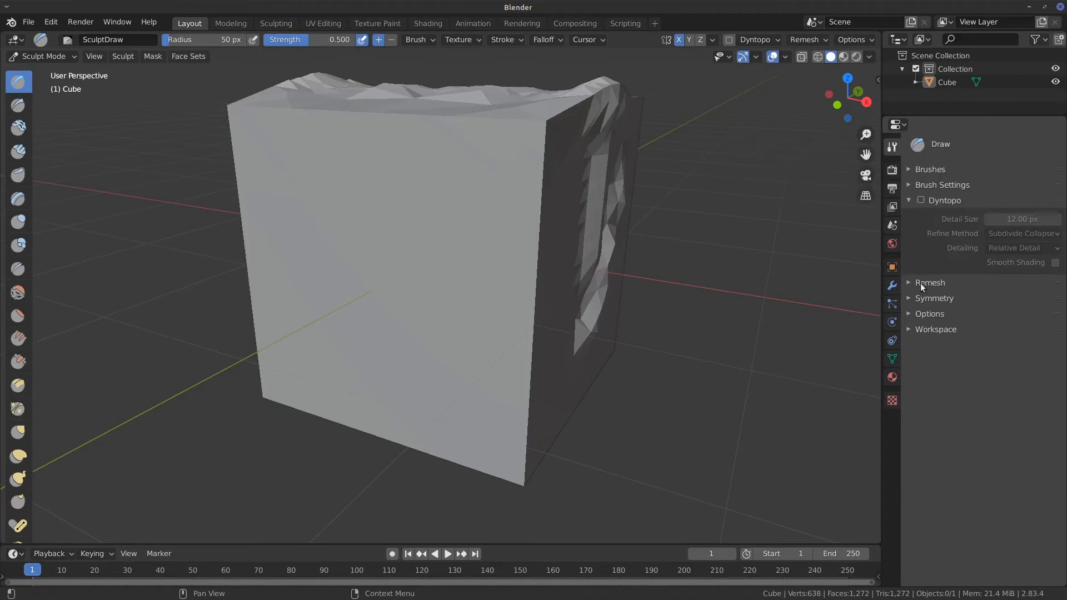
# Enable Dyntopo on the cube, accept the vertex data warning, and check the Dyntopo options in the viewport header.
pyautogui.click(920, 201)
pyautogui.click(921, 201)
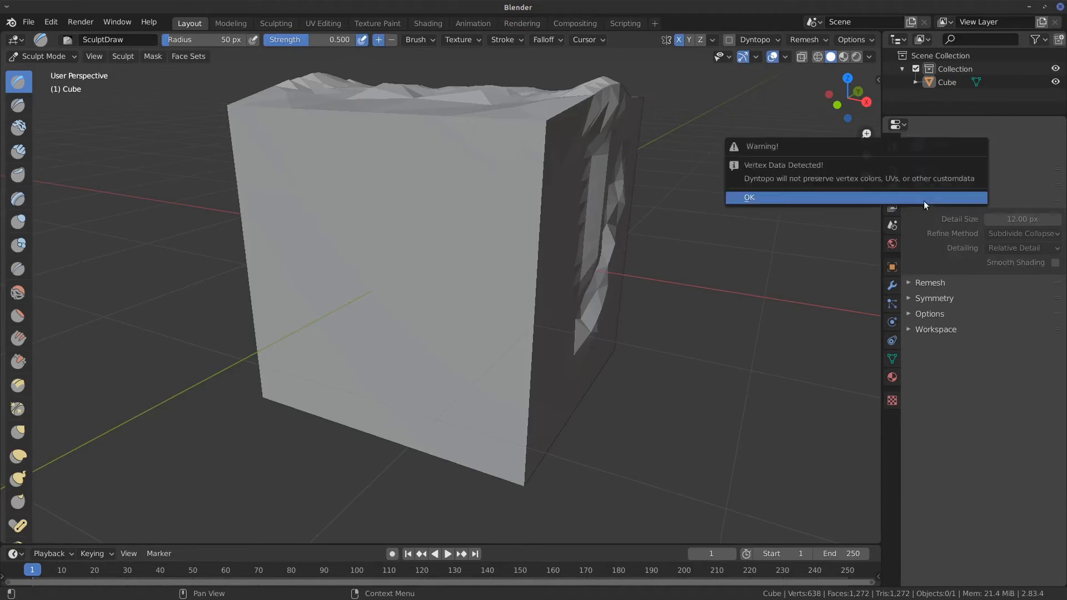
pyautogui.click(920, 200)
pyautogui.click(921, 200)
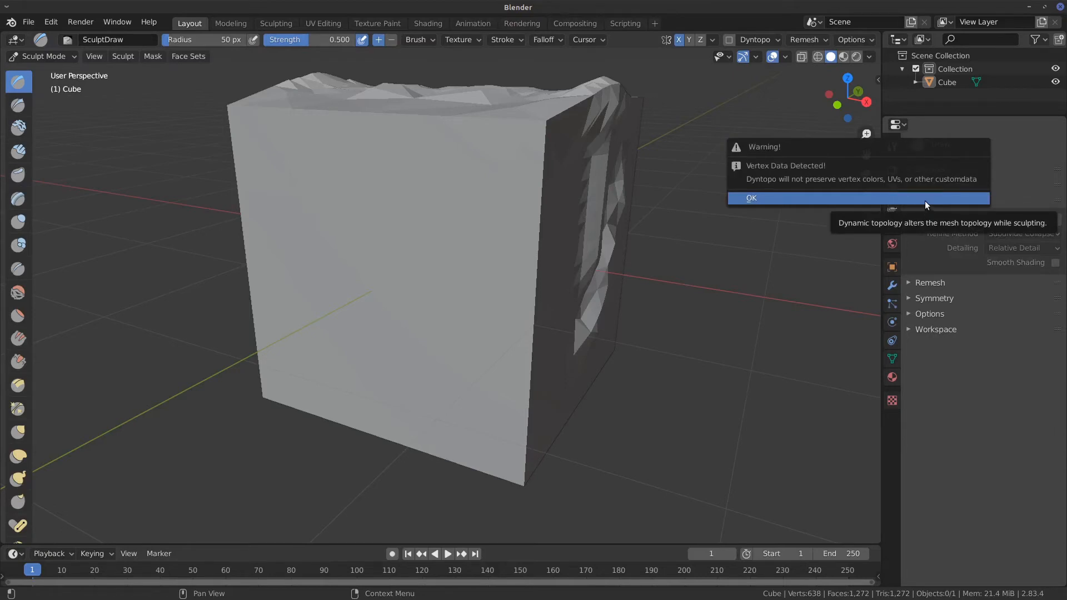
pyautogui.click(916, 199)
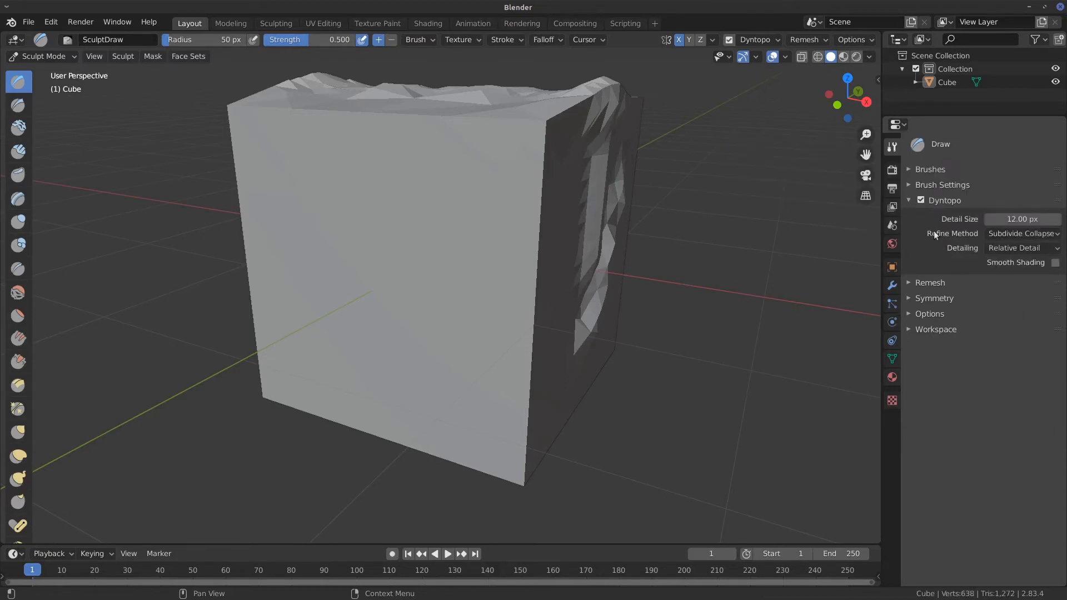
pyautogui.click(771, 40)
pyautogui.click(771, 40)
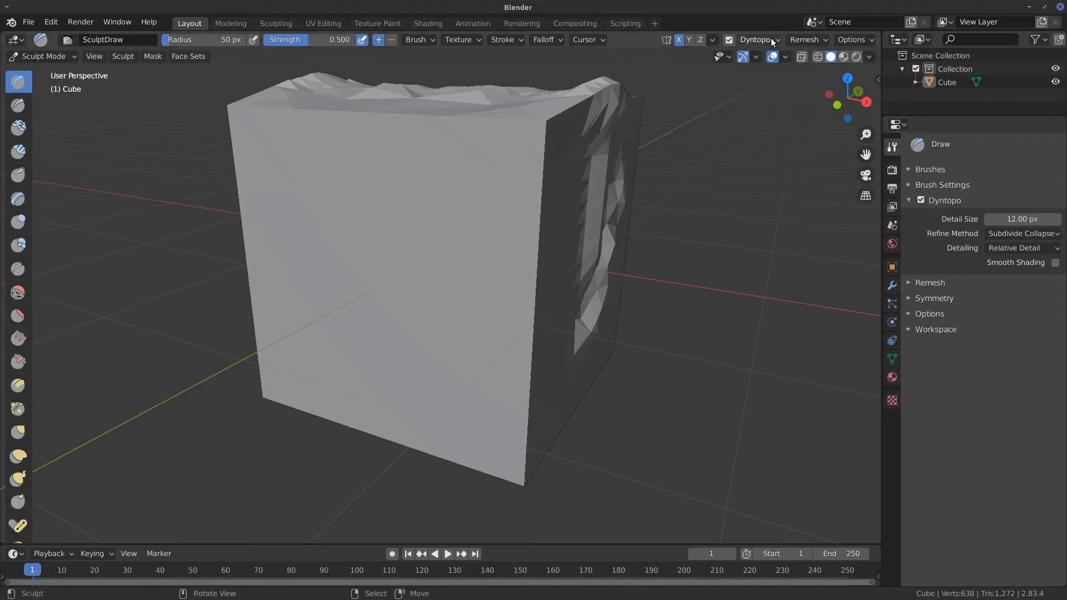
pyautogui.click(771, 41)
pyautogui.click(771, 41)
# Switch between Sculpt Mode and Edit Mode, examine the cube's triangulated geometry, and select a vertex on the unsculpted side.
pyautogui.press('Tab')
pyautogui.press('Tab')
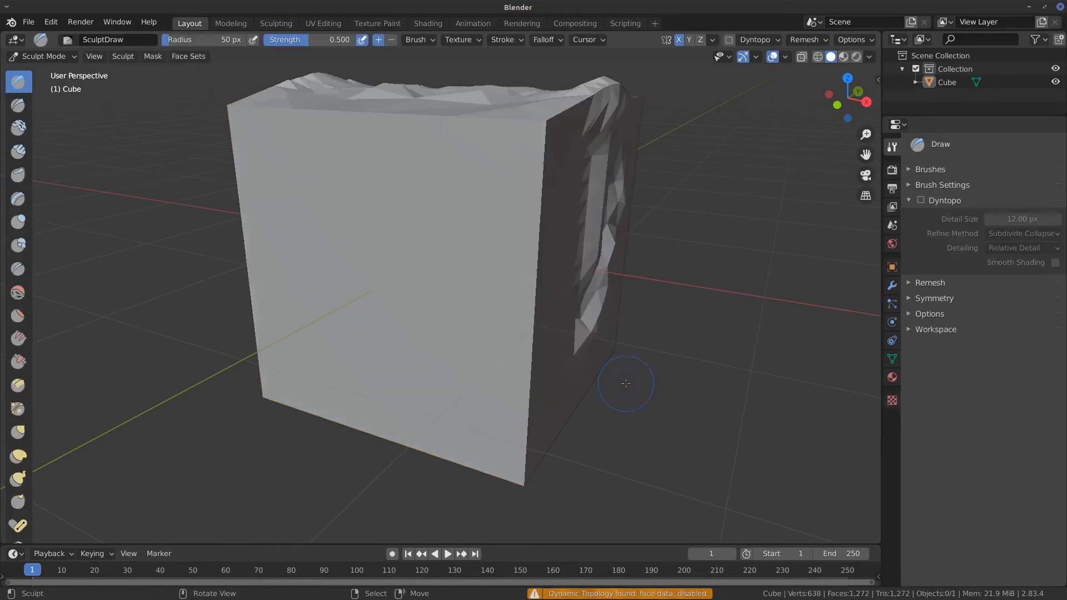
pyautogui.press('Tab')
pyautogui.press('Tab')
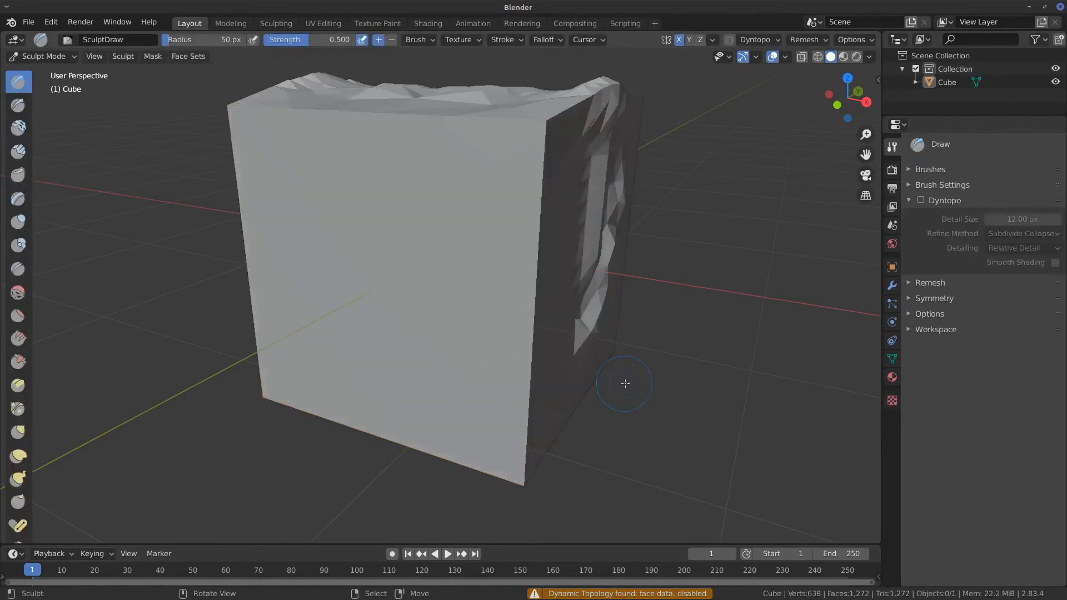
pyautogui.press('Tab')
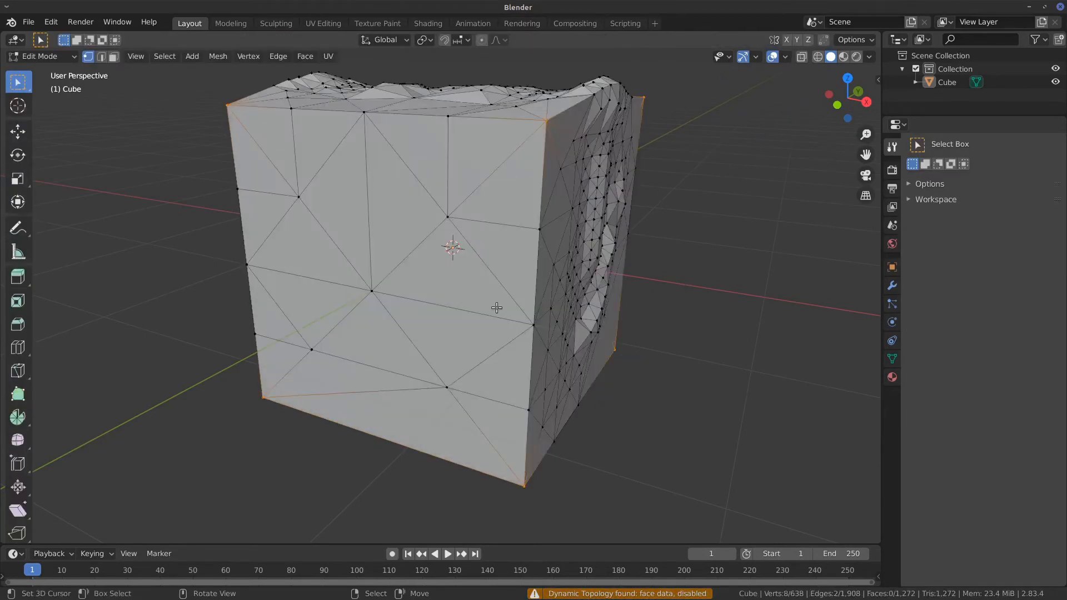
pyautogui.moveTo(496, 307); pyautogui.dragTo(430, 264, button='middle')
pyautogui.click(427, 264)
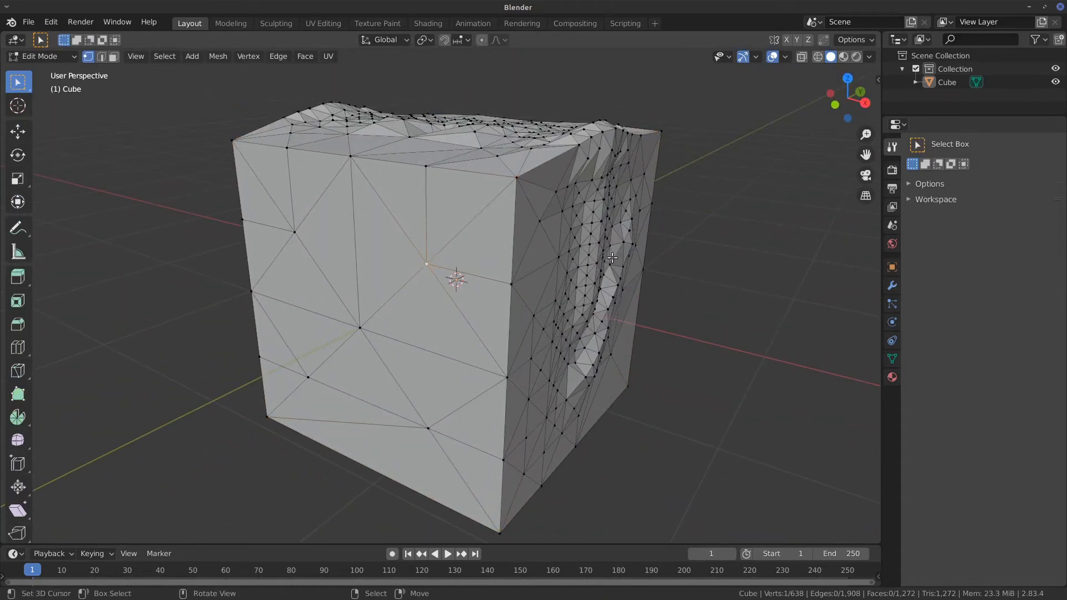
# Return to Sculpt Mode, switch once more to Edit Mode, and finish in Sculpt Mode.
pyautogui.press('Tab')
pyautogui.keyDown('shift'); pyautogui.moveTo(674, 302); pyautogui.dragTo(678, 285, button='middle'); pyautogui.keyUp('shift')
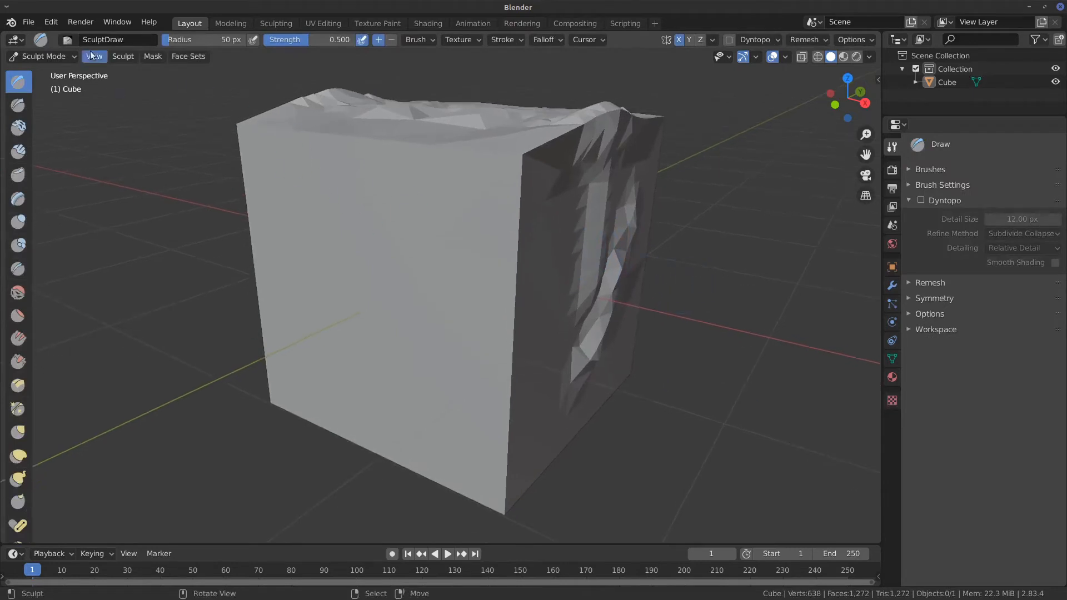
pyautogui.click(69, 57)
pyautogui.click(69, 83)
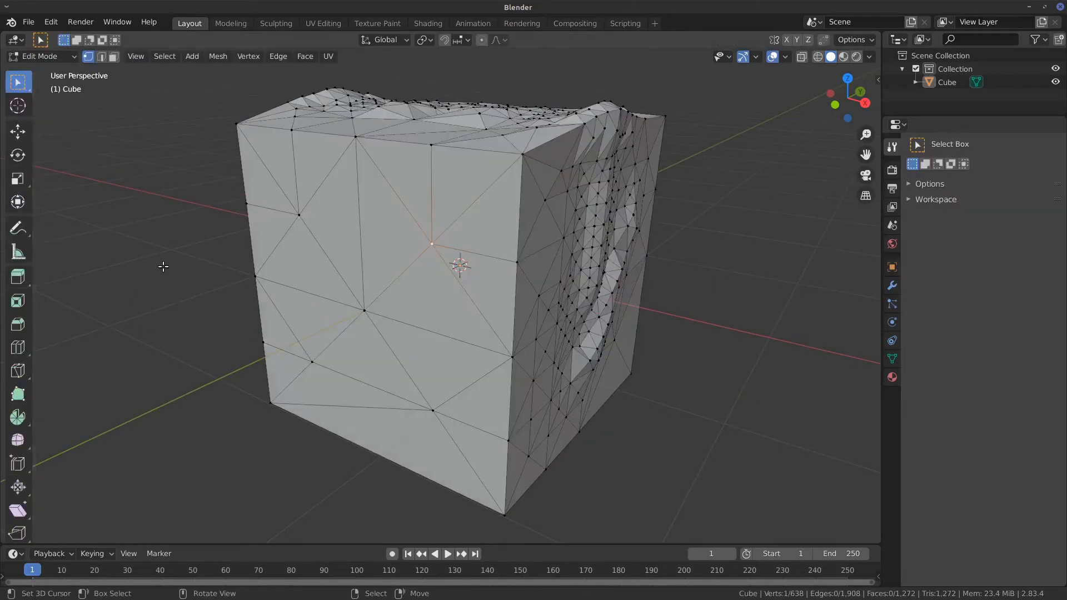
pyautogui.click(66, 57)
pyautogui.click(56, 98)
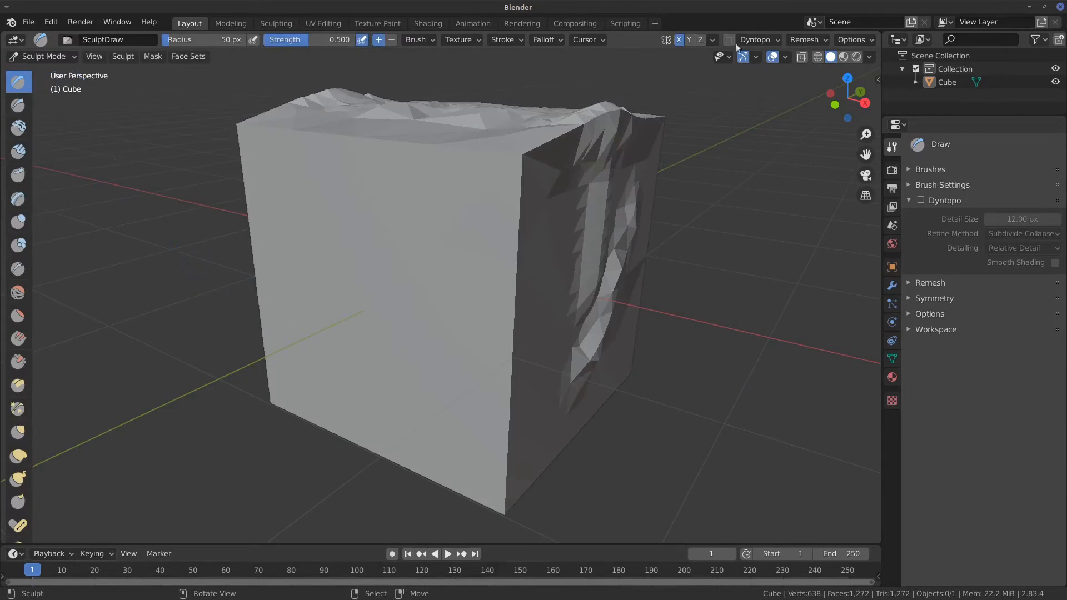
# Re-enable Dyntopo on the cube and widen the Properties editor.
pyautogui.click(920, 200)
pyautogui.click(921, 201)
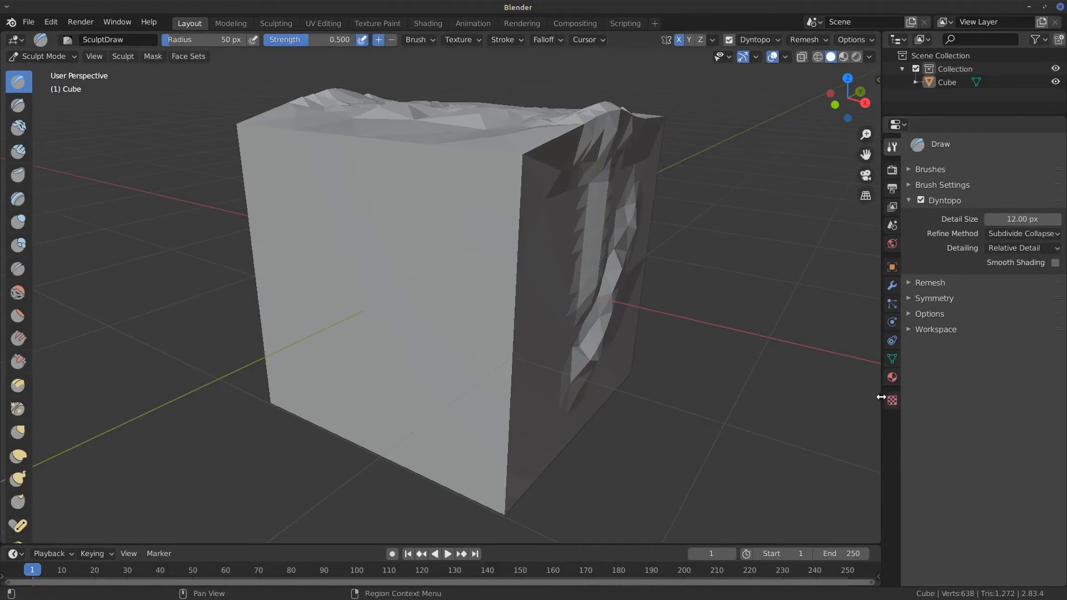
pyautogui.moveTo(881, 397); pyautogui.dragTo(820, 397)
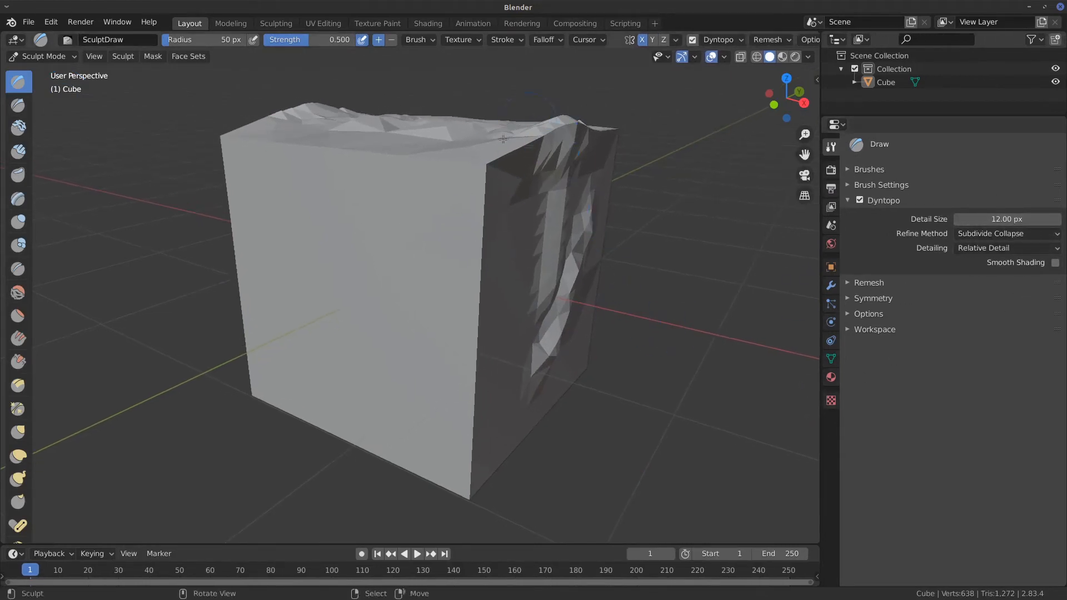
# Toggle Dyntopo's Smooth Shading on and off twice to compare the cube's shading, leaving it disabled.
pyautogui.moveTo(514, 161); pyautogui.dragTo(714, 341, button='middle')
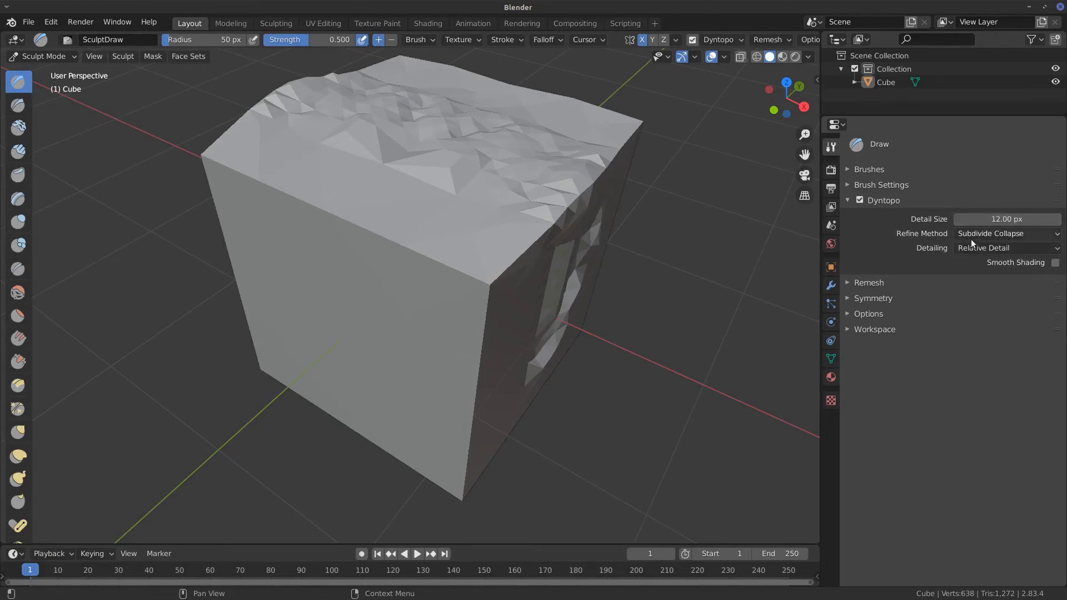
pyautogui.click(1055, 262)
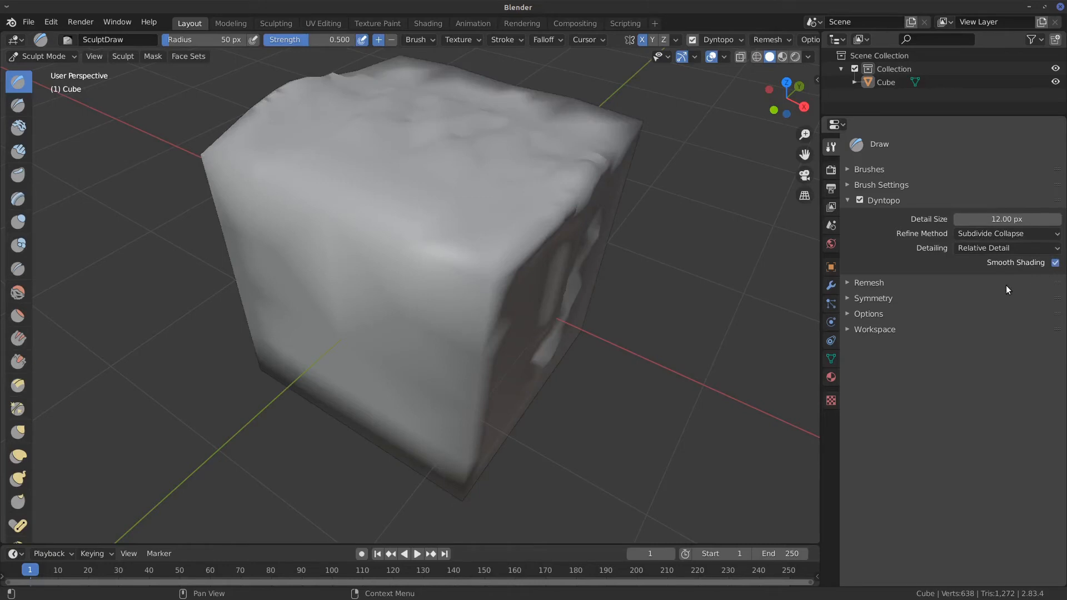
pyautogui.click(1055, 263)
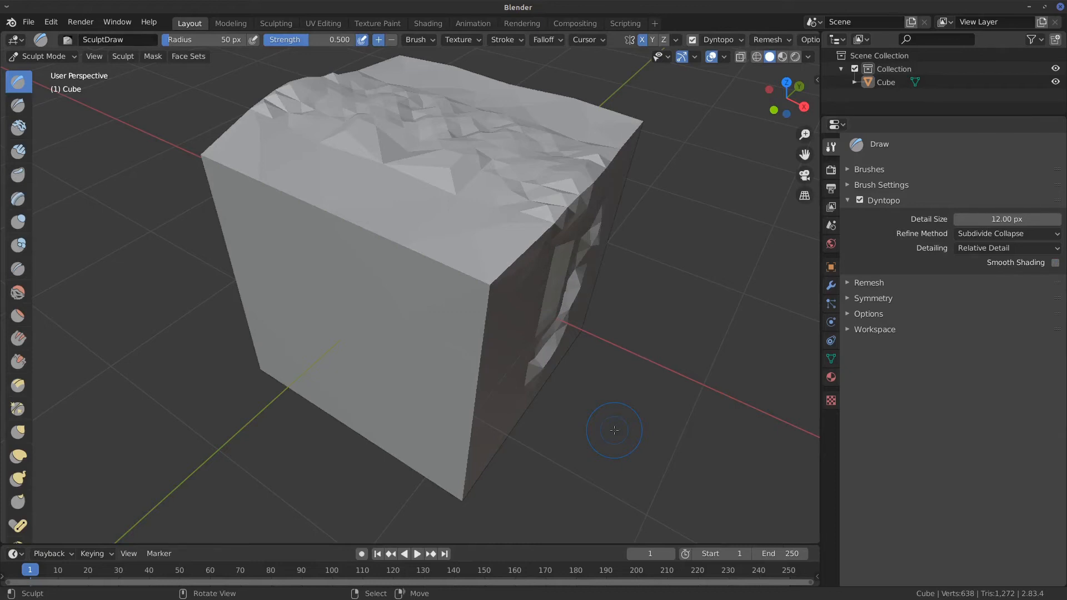
pyautogui.click(1055, 263)
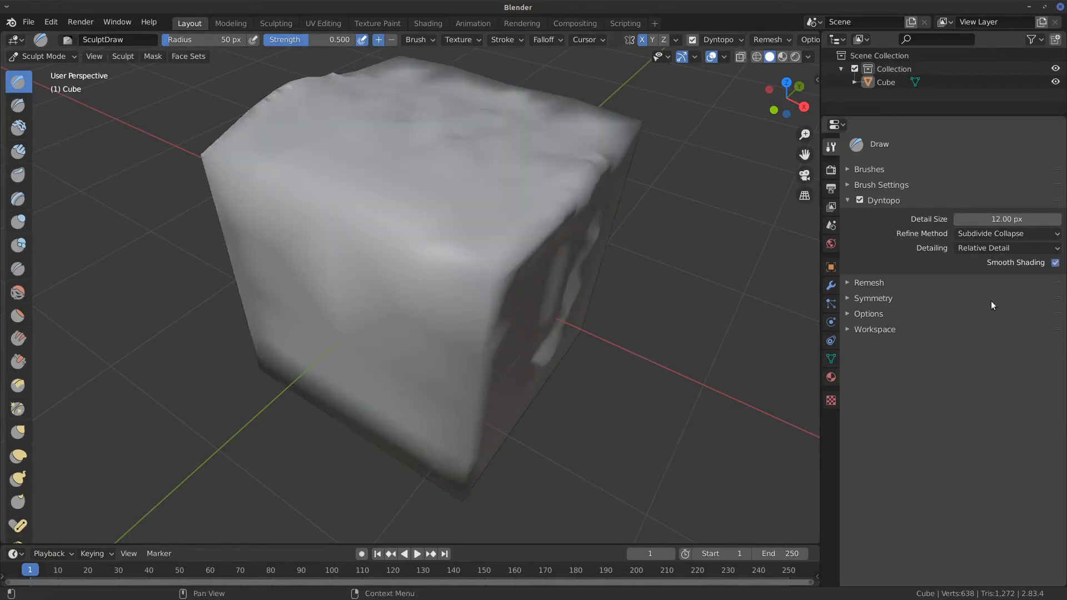
pyautogui.moveTo(640, 380)
pyautogui.mouseDown(button='middle')
pyautogui.moveTo(700, 362)
pyautogui.moveTo(635, 386)
pyautogui.mouseUp(button='middle')
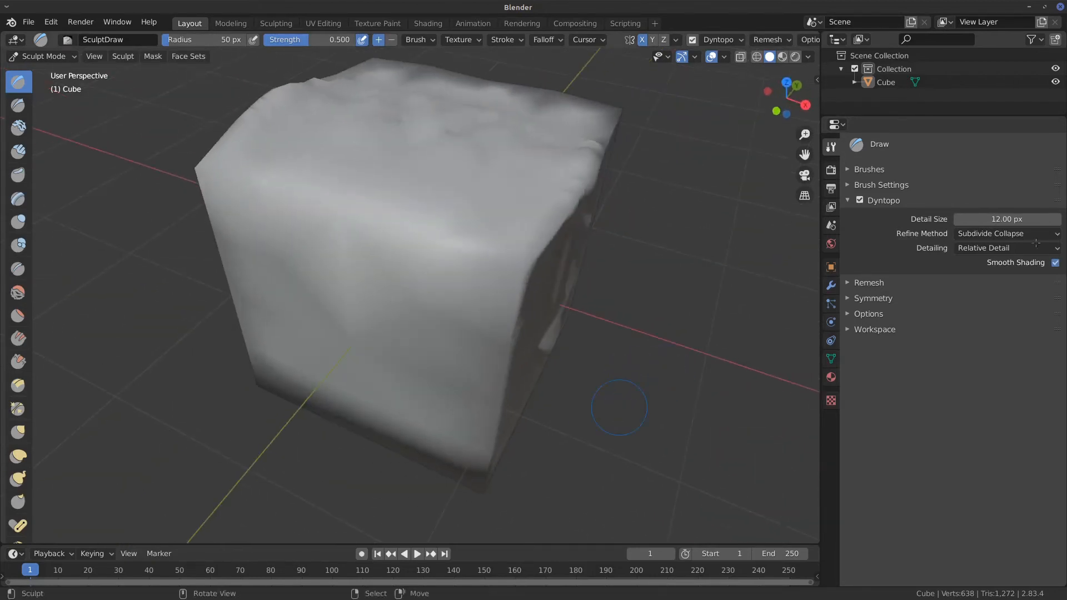
pyautogui.click(1055, 263)
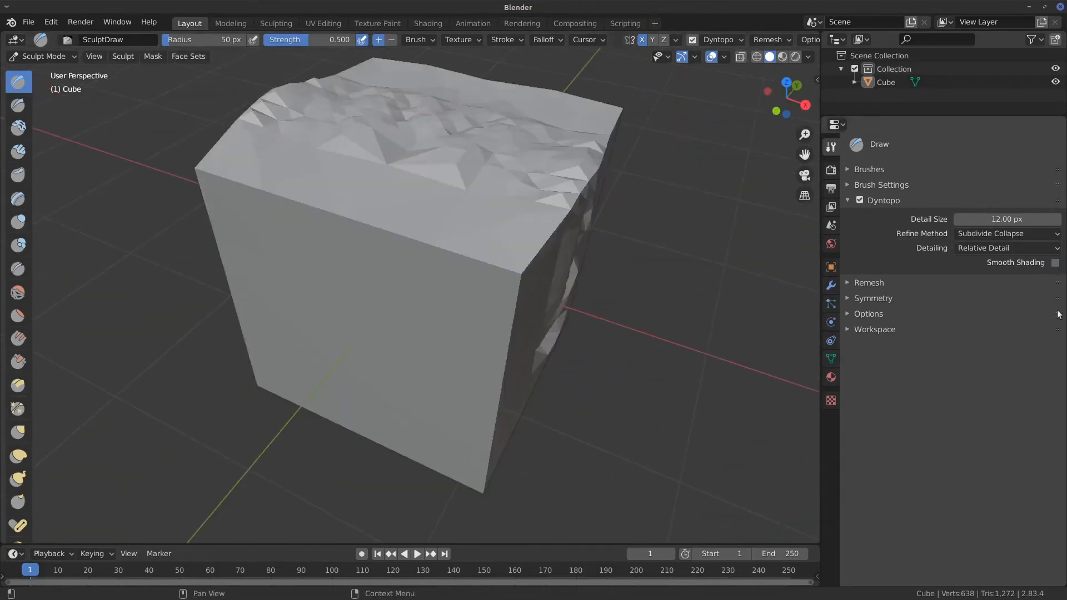
pyautogui.moveTo(628, 270)
pyautogui.mouseDown(button='middle')
pyautogui.moveTo(476, 255)
pyautogui.moveTo(554, 209)
pyautogui.moveTo(488, 155)
pyautogui.moveTo(620, 317)
pyautogui.mouseUp(button='middle')
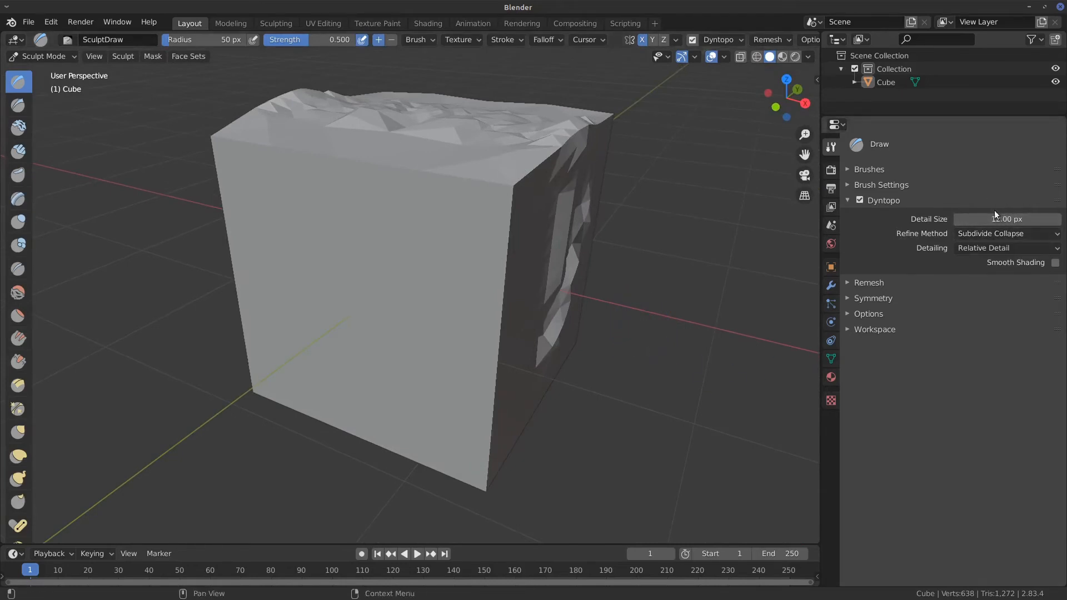
# Examine the Dyntopo detailing options and keep Relative Detail.
pyautogui.click(982, 248)
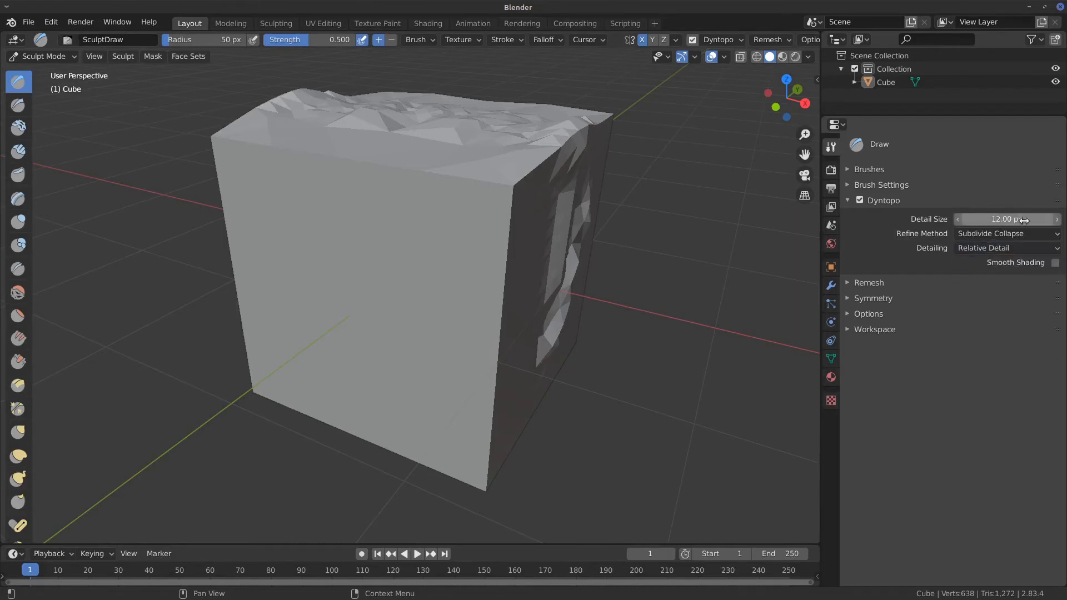
pyautogui.click(979, 248)
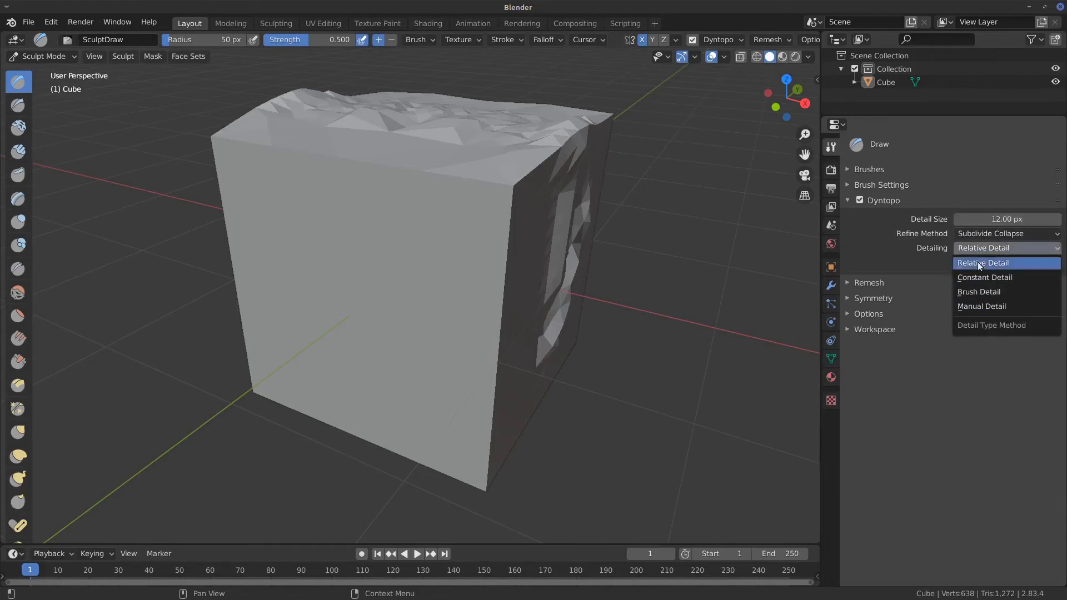
pyautogui.click(982, 263)
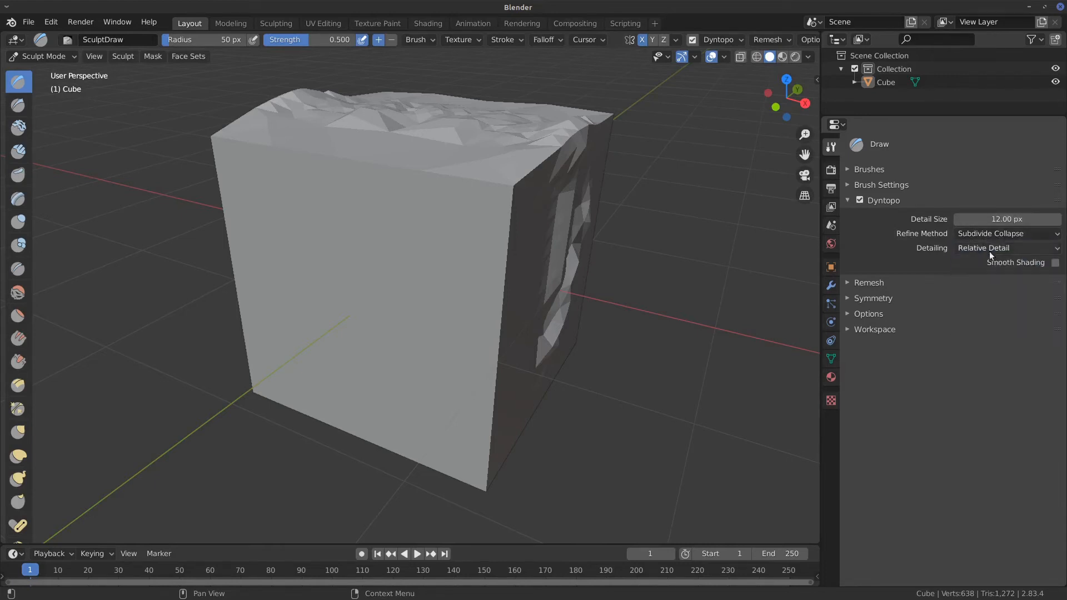
pyautogui.click(990, 250)
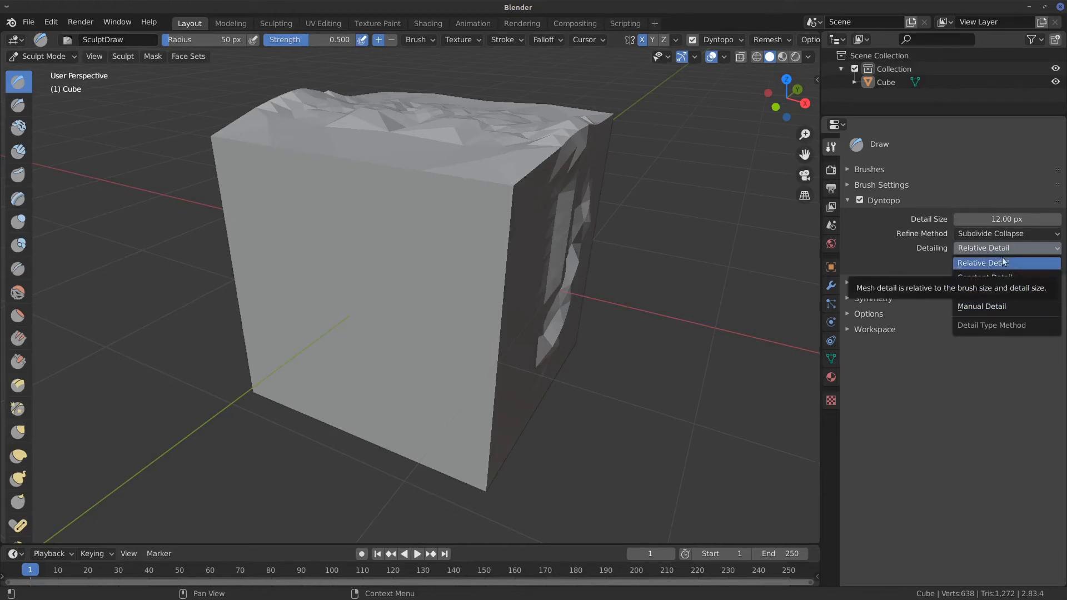
pyautogui.click(984, 265)
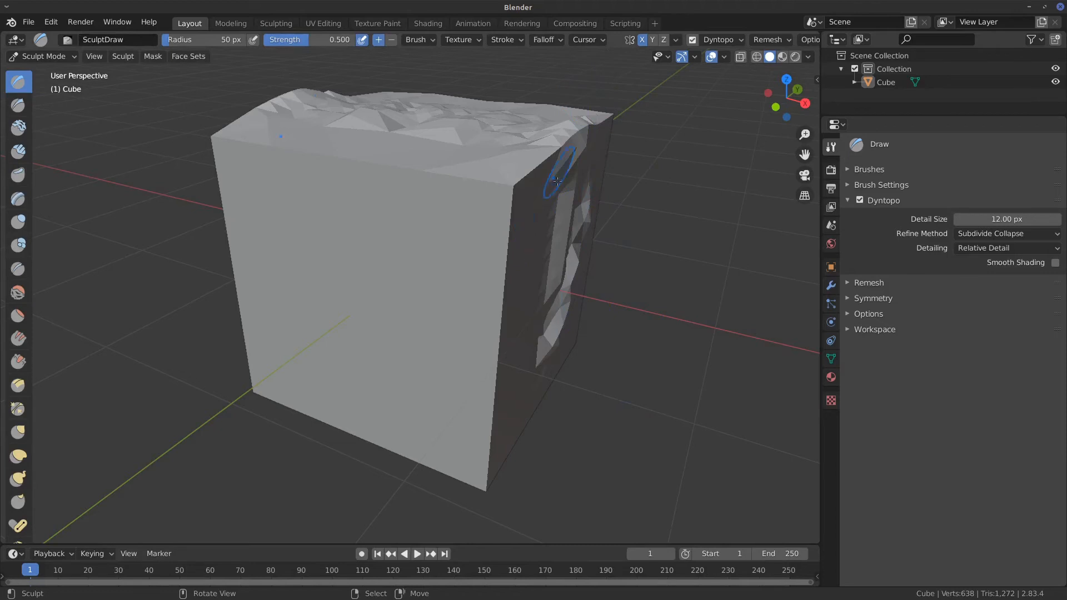
# Sculpt Draw strokes on the cube's upper front corner with Relative Detail dynamic topology.
pyautogui.moveTo(554, 241); pyautogui.dragTo(587, 345, button='middle')
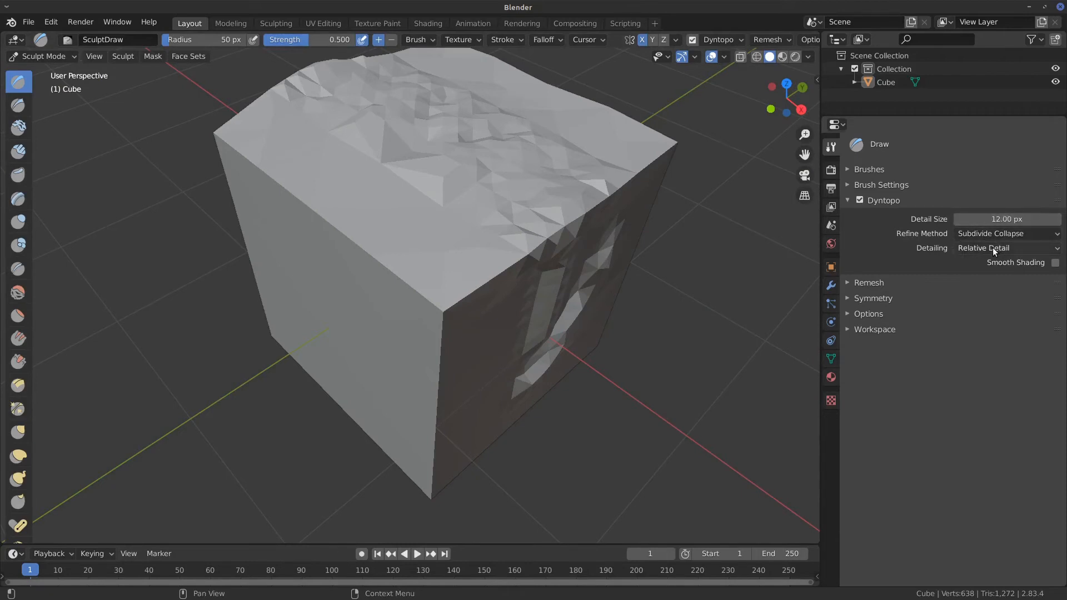
pyautogui.moveTo(650, 341); pyautogui.dragTo(483, 225, button='middle')
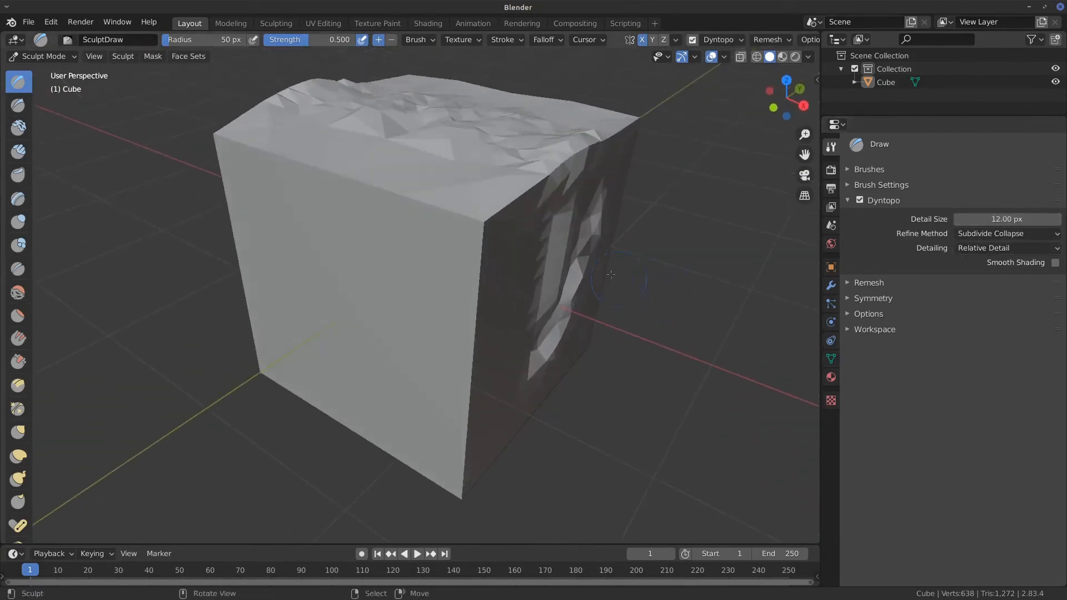
pyautogui.click(481, 225)
pyautogui.moveTo(483, 219); pyautogui.dragTo(481, 250)
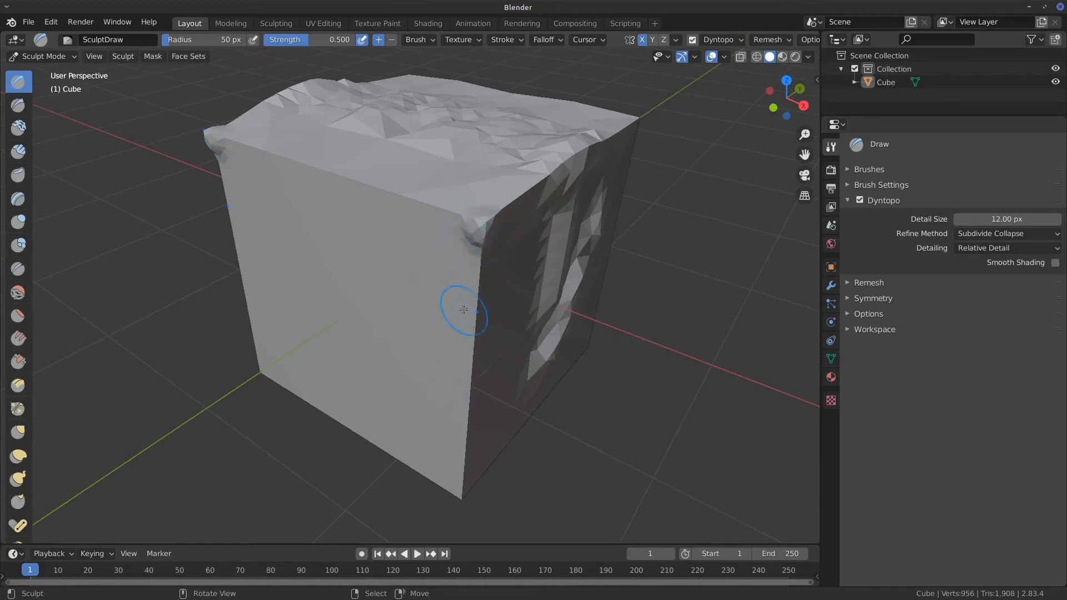
# Sculpt a small, finely detailed bump on the cube's upper front corner from a close view.
pyautogui.scroll(6, 464, 310)
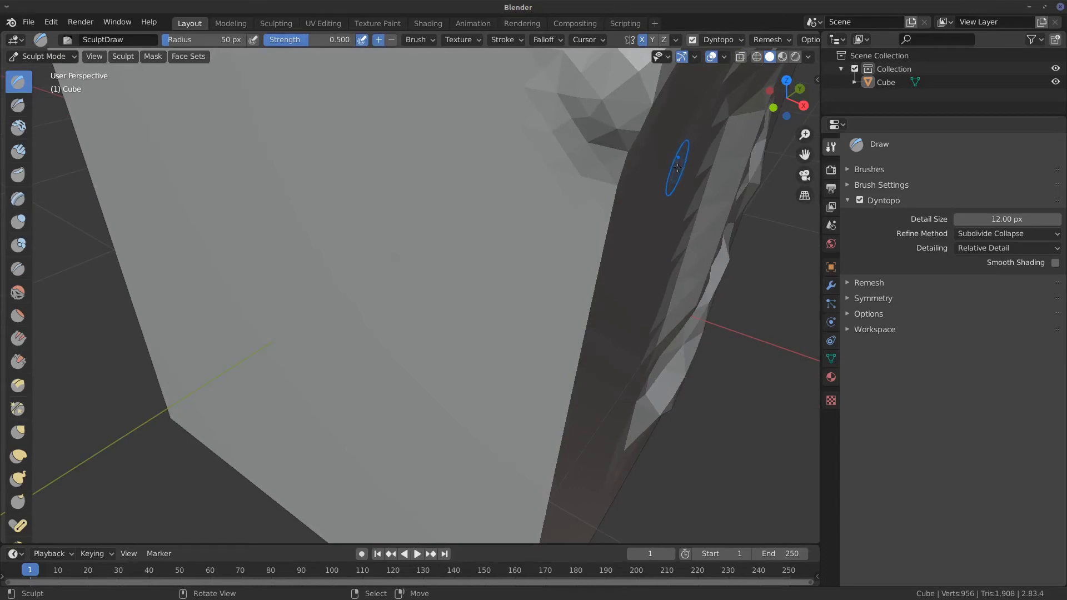
pyautogui.moveTo(675, 166)
pyautogui.keyDown('shift'); pyautogui.mouseDown(button='middle')
pyautogui.moveTo(616, 247)
pyautogui.moveTo(652, 232)
pyautogui.mouseUp(button='middle'); pyautogui.keyUp('shift')
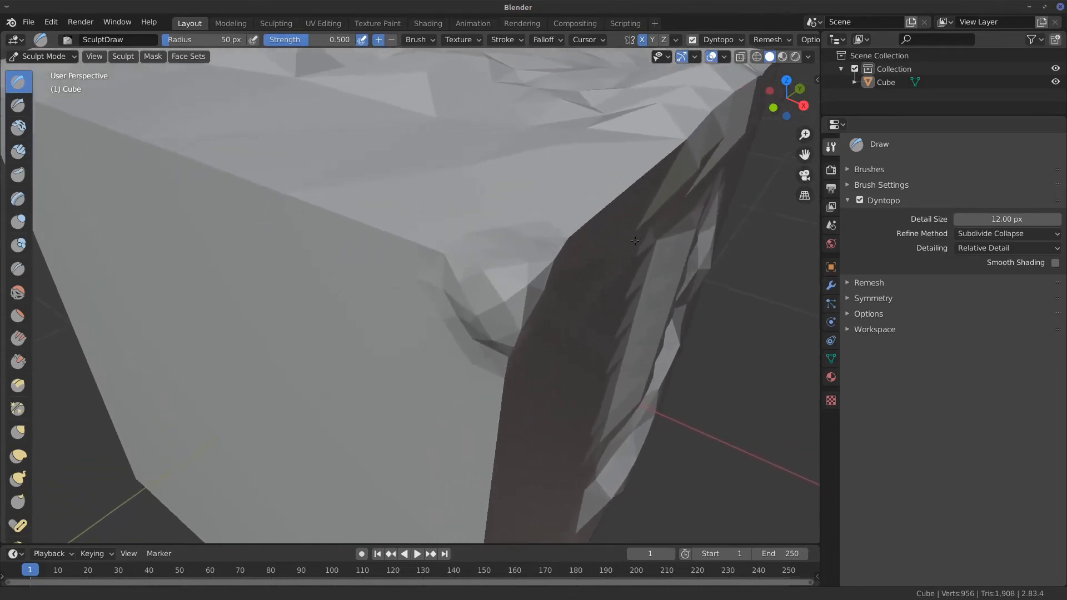
pyautogui.keyDown('alt'); pyautogui.moveTo(589, 254); pyautogui.dragTo(471, 268); pyautogui.keyUp('alt')
pyautogui.scroll(2, 509, 270)
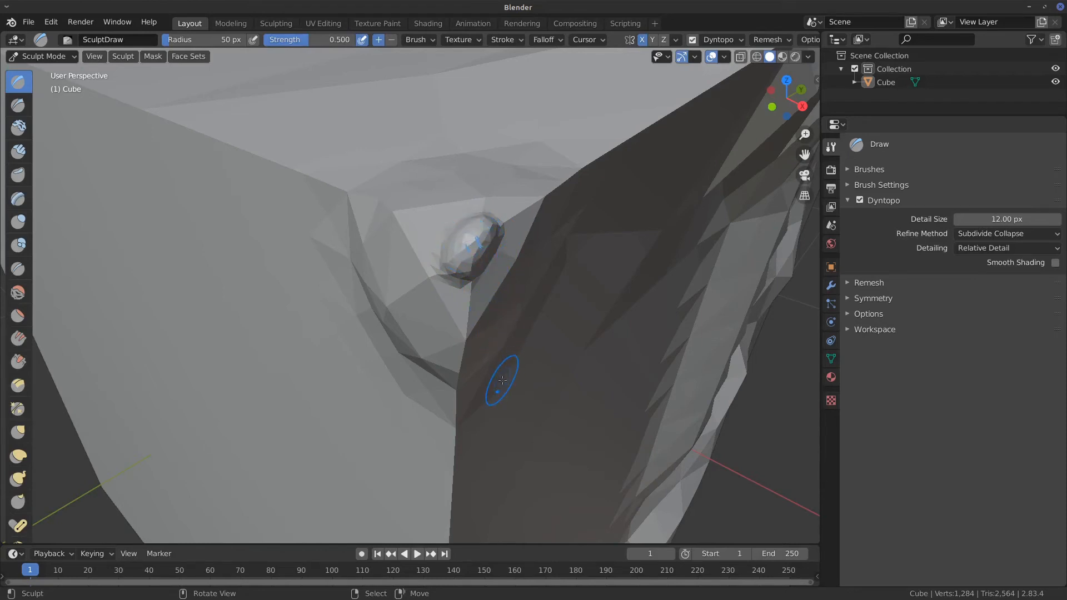
# Try Draw strokes on the cube's upper front corner from a distant view, undoing the first one.
pyautogui.scroll(-6, 501, 322)
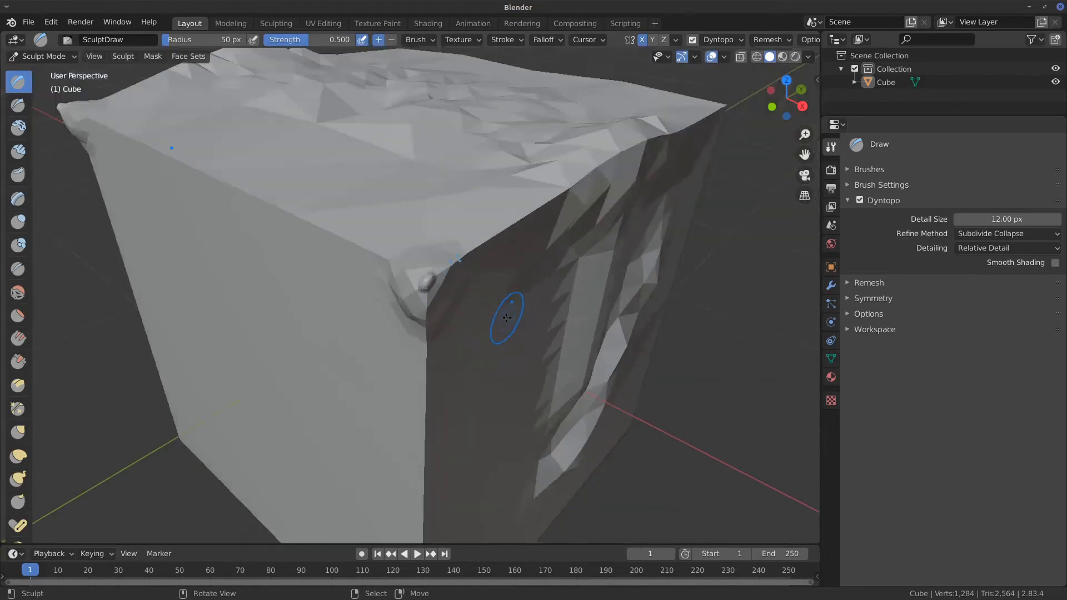
pyautogui.scroll(-6, 505, 321)
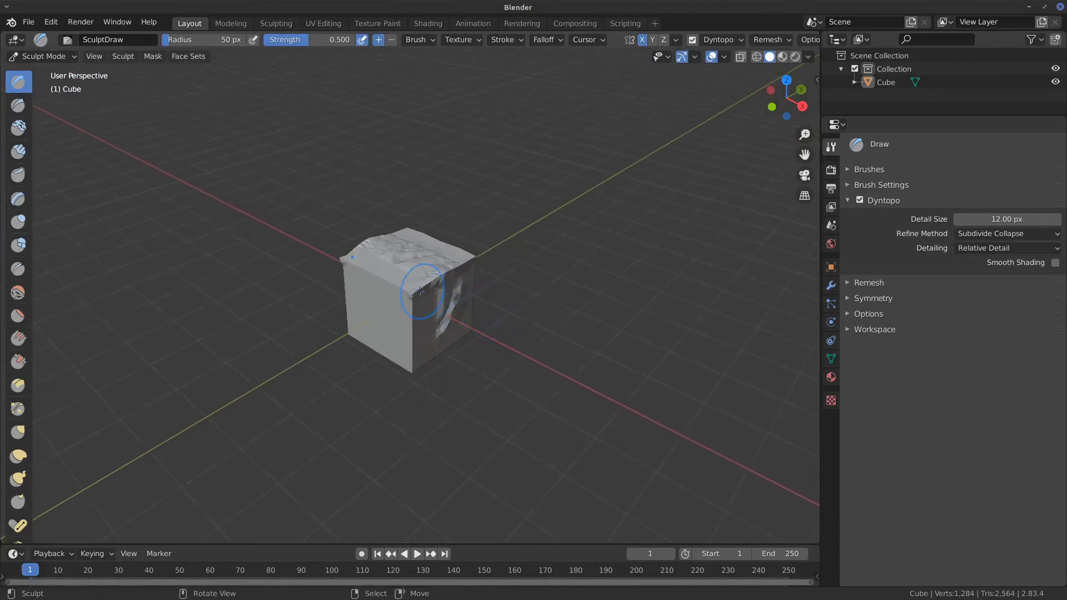
pyautogui.moveTo(411, 295); pyautogui.dragTo(425, 288)
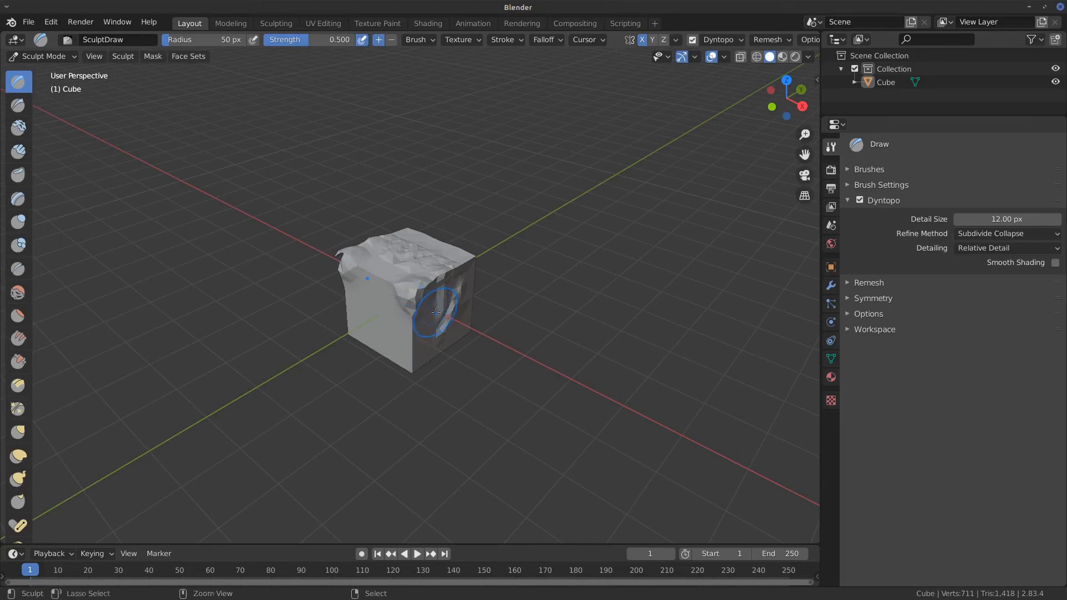
pyautogui.hotkey('ctrl', 'z')
pyautogui.hotkey('ctrl', 'z')
pyautogui.moveTo(412, 295); pyautogui.dragTo(408, 295)
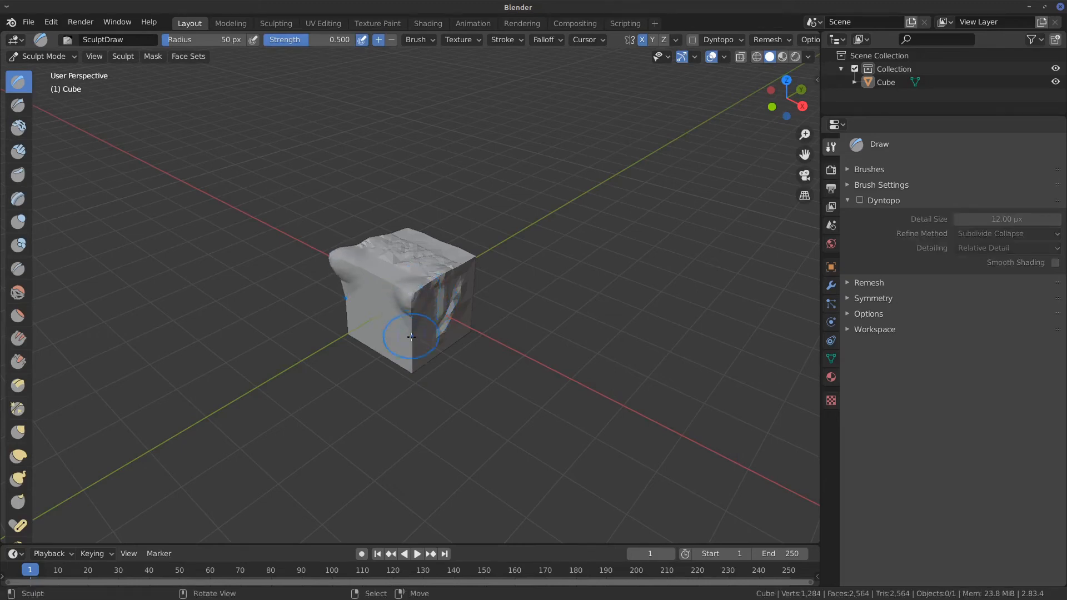
# Re-enable Dyntopo and sculpt coarse strokes over the cube's upper front corner from a distant view.
pyautogui.click(859, 200)
pyautogui.click(859, 199)
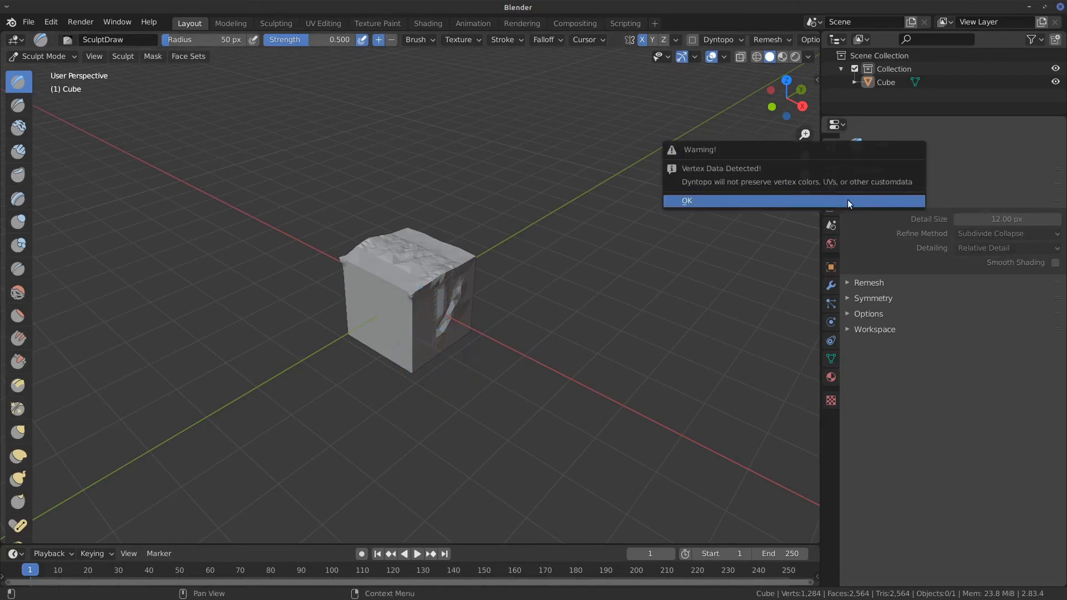
pyautogui.click(848, 201)
pyautogui.moveTo(402, 294)
pyautogui.mouseDown()
pyautogui.moveTo(415, 289)
pyautogui.moveTo(409, 303)
pyautogui.mouseUp()
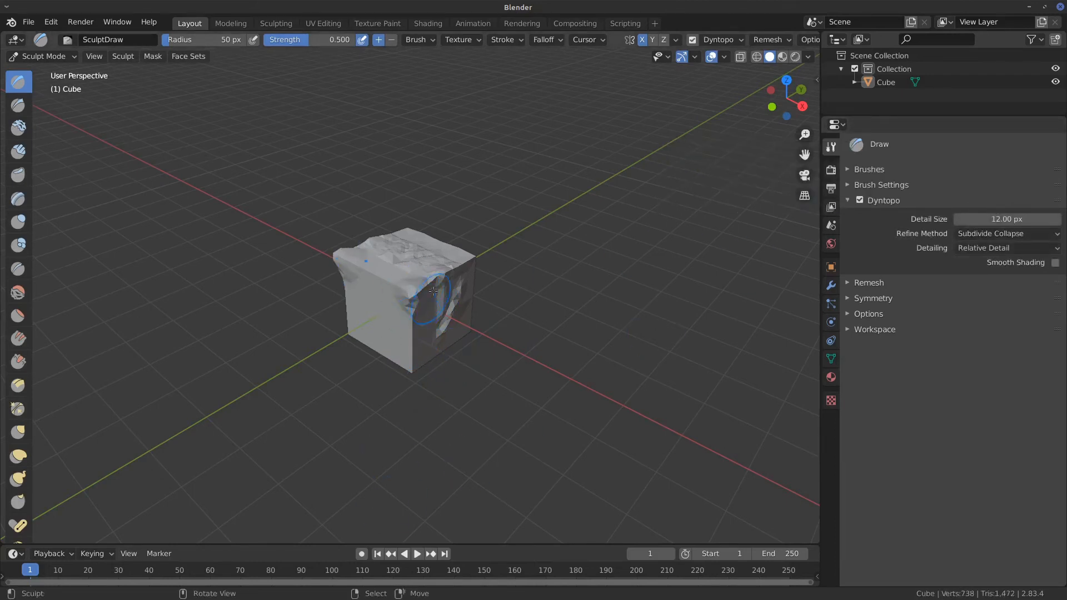
pyautogui.scroll(3, 466, 317)
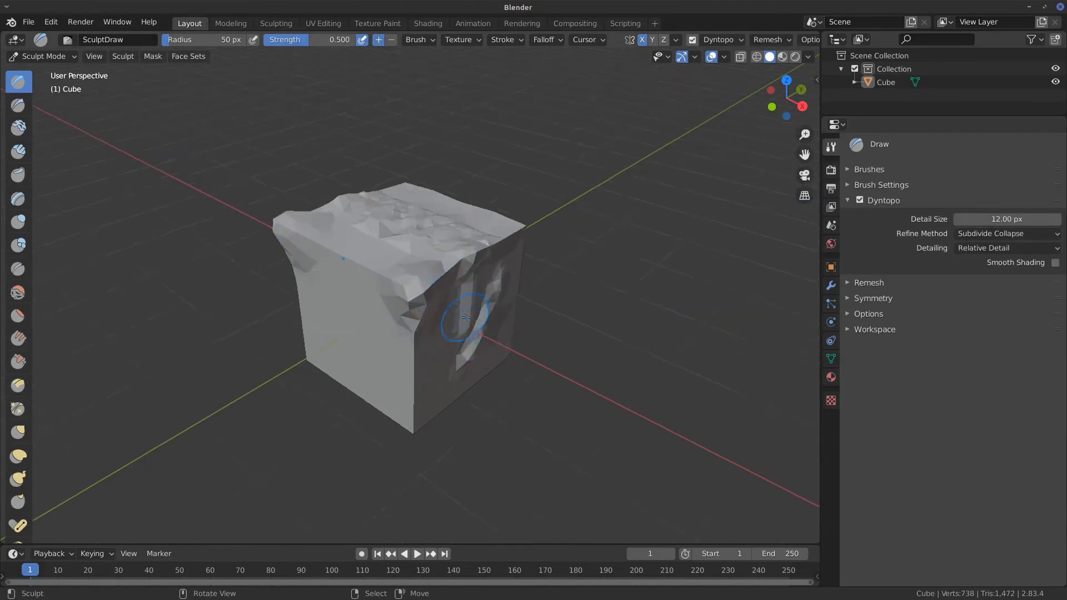
pyautogui.scroll(6, 466, 317)
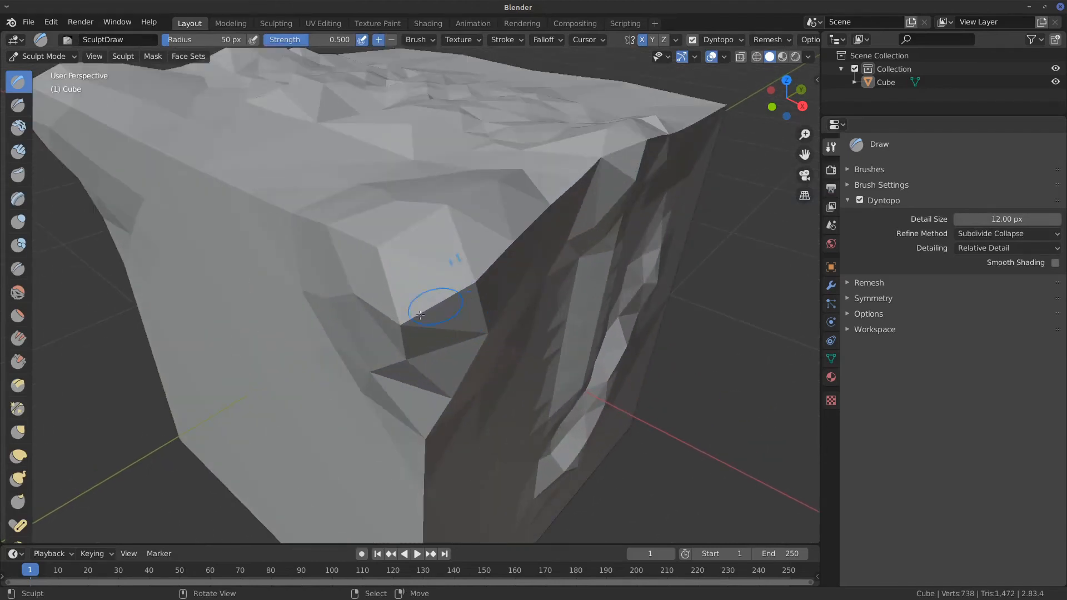
pyautogui.scroll(-8, 470, 304)
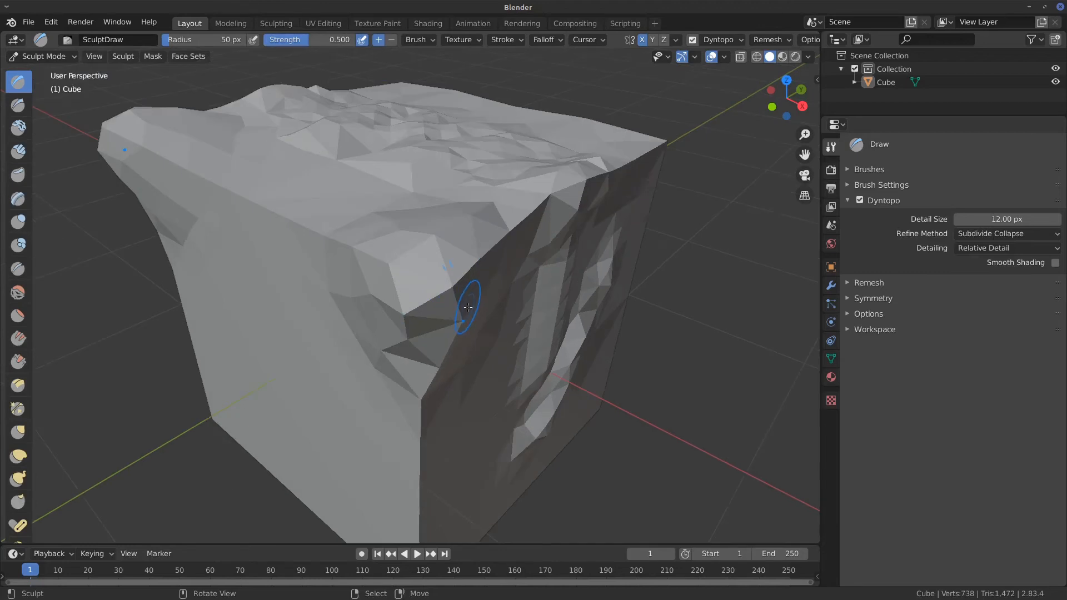
# Sculpt broad forms on the cube's plain side from afar and fine bumps up close, using Subdivide Collapse.
pyautogui.moveTo(461, 300)
pyautogui.mouseDown(button='middle')
pyautogui.moveTo(477, 282)
pyautogui.moveTo(561, 305)
pyautogui.moveTo(500, 283)
pyautogui.moveTo(376, 269)
pyautogui.mouseUp(button='middle')
pyautogui.moveTo(376, 269); pyautogui.dragTo(484, 260)
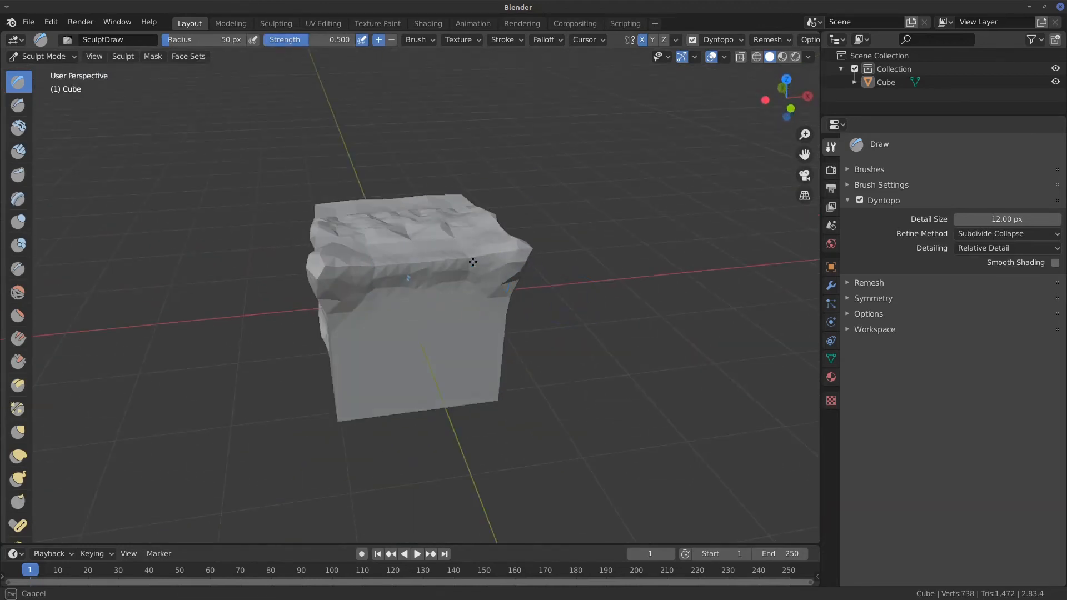
pyautogui.click(996, 235)
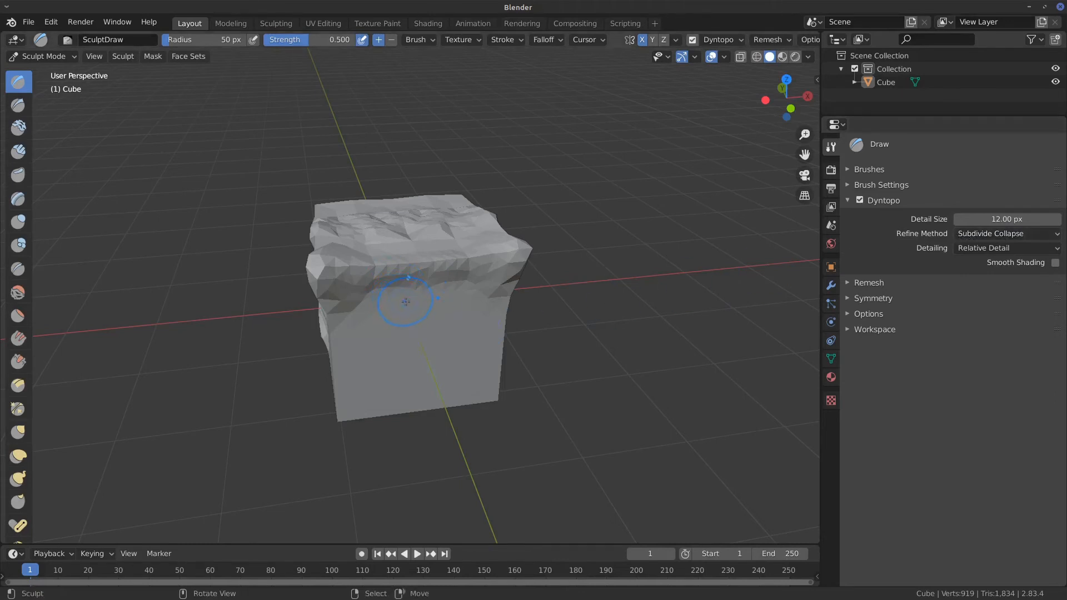
pyautogui.keyDown('ctrl'); pyautogui.moveTo(408, 299); pyautogui.dragTo(410, 307, button='middle'); pyautogui.keyUp('ctrl')
pyautogui.moveTo(410, 308)
pyautogui.mouseDown()
pyautogui.moveTo(471, 290)
pyautogui.moveTo(464, 281)
pyautogui.mouseUp()
pyautogui.scroll(10, 425, 305)
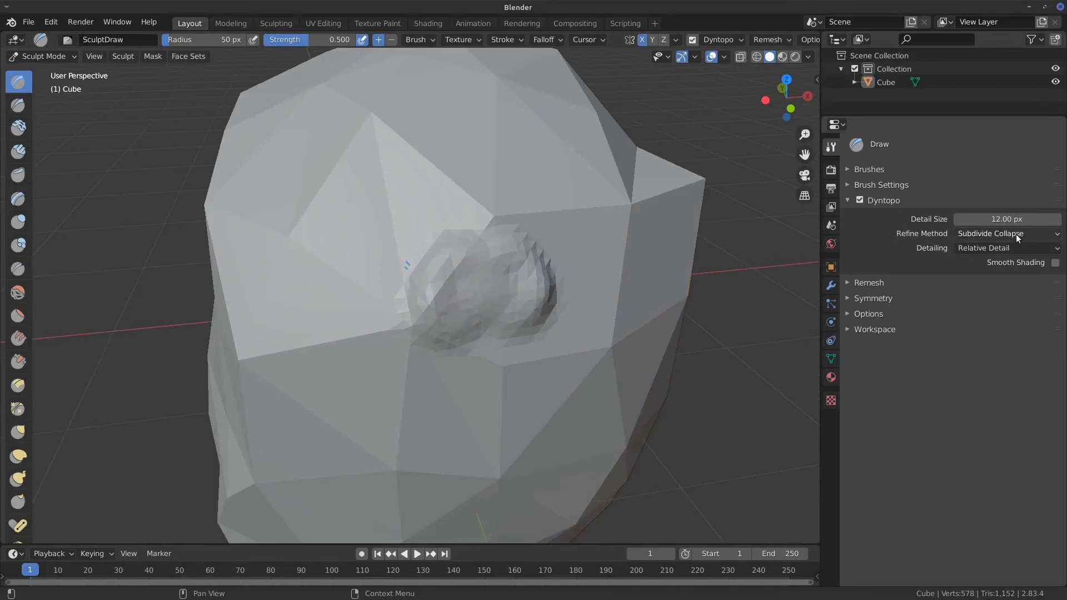
# Set the Dyntopo refine method to Collapse Edges and sculpt over the fine bumps to simplify them.
pyautogui.click(988, 234)
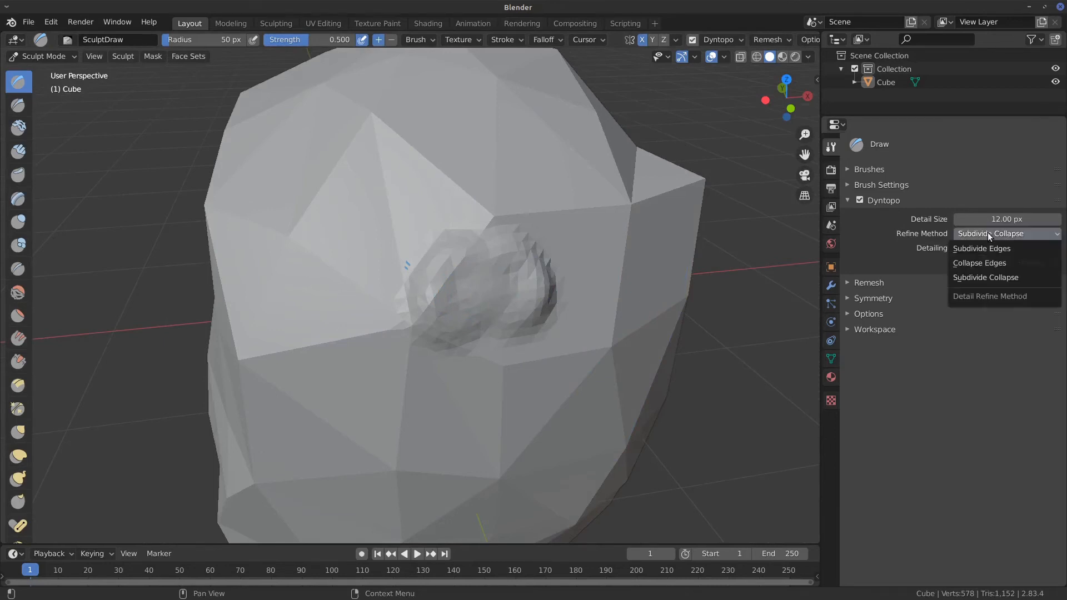
pyautogui.click(992, 265)
pyautogui.moveTo(542, 319)
pyautogui.mouseDown()
pyautogui.moveTo(547, 295)
pyautogui.moveTo(476, 217)
pyautogui.moveTo(414, 320)
pyautogui.moveTo(536, 401)
pyautogui.moveTo(617, 356)
pyautogui.moveTo(600, 278)
pyautogui.moveTo(533, 222)
pyautogui.moveTo(431, 303)
pyautogui.moveTo(431, 247)
pyautogui.moveTo(518, 319)
pyautogui.moveTo(500, 289)
pyautogui.moveTo(487, 303)
pyautogui.mouseUp()
pyautogui.scroll(-2, 514, 259)
# Sculpt more Collapse Edges strokes over the bumpy side, both up close and from farther away.
pyautogui.scroll(3, 517, 286)
pyautogui.scroll(4, 518, 286)
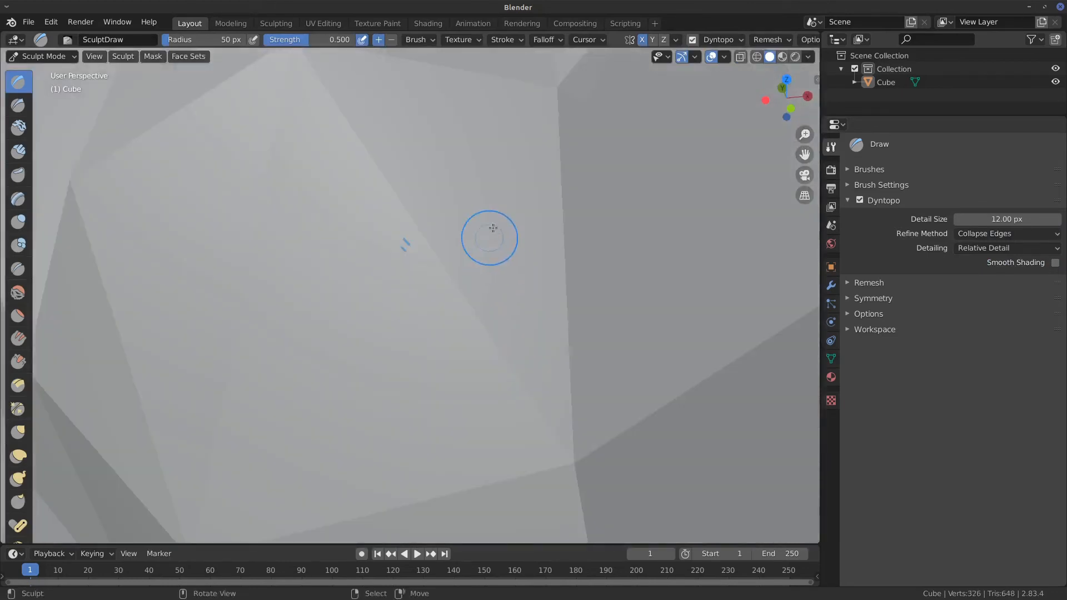
pyautogui.moveTo(489, 239); pyautogui.dragTo(612, 224)
pyautogui.moveTo(552, 174)
pyautogui.mouseDown()
pyautogui.moveTo(528, 369)
pyautogui.moveTo(596, 450)
pyautogui.moveTo(543, 260)
pyautogui.moveTo(549, 228)
pyautogui.mouseUp()
pyautogui.scroll(-7, 562, 327)
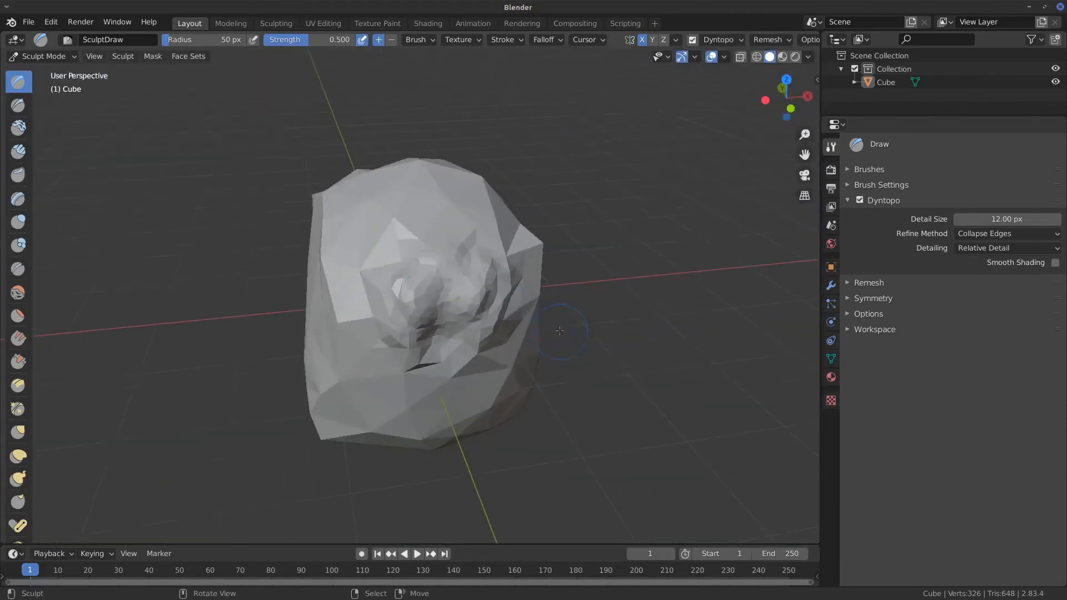
pyautogui.moveTo(488, 314)
pyautogui.mouseDown()
pyautogui.moveTo(446, 279)
pyautogui.moveTo(453, 354)
pyautogui.mouseUp()
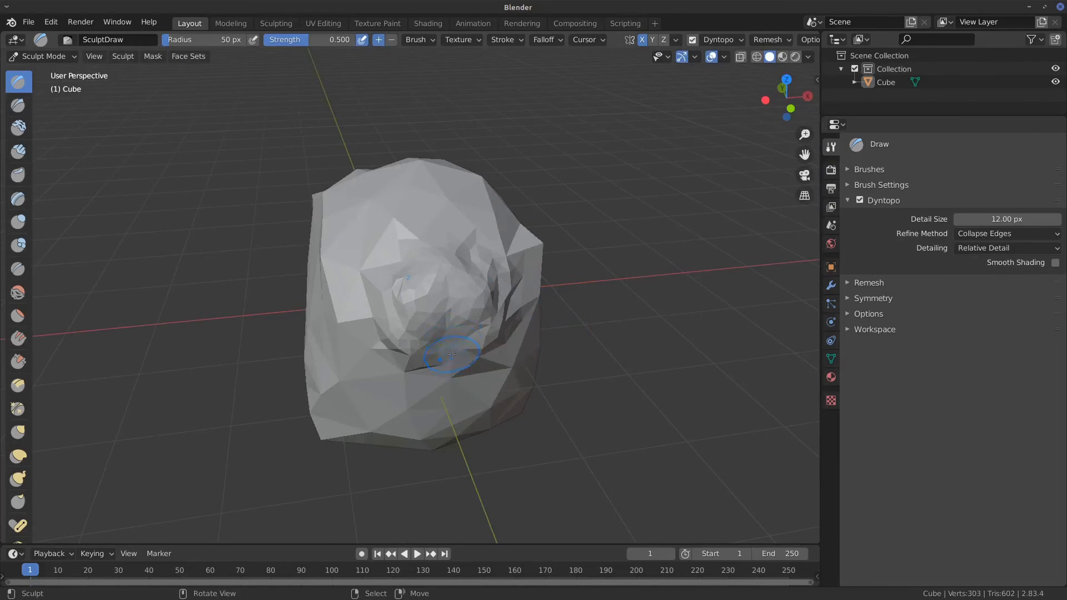
# Switch the refine method to Subdivide Collapse, sculpt over the bumpy side from afar, and undo the stroke.
pyautogui.click(992, 233)
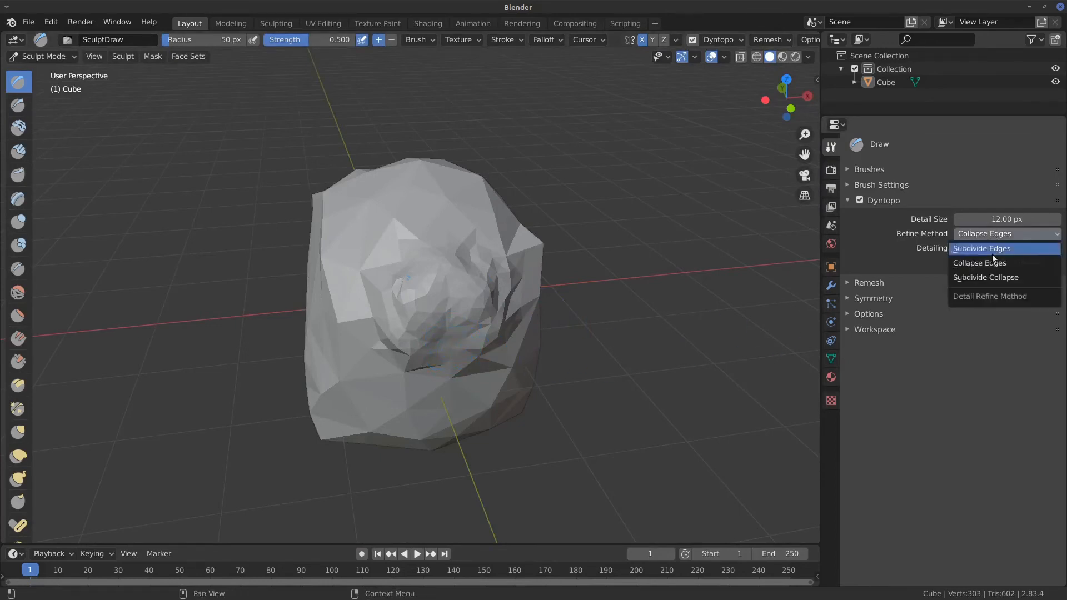
pyautogui.click(994, 278)
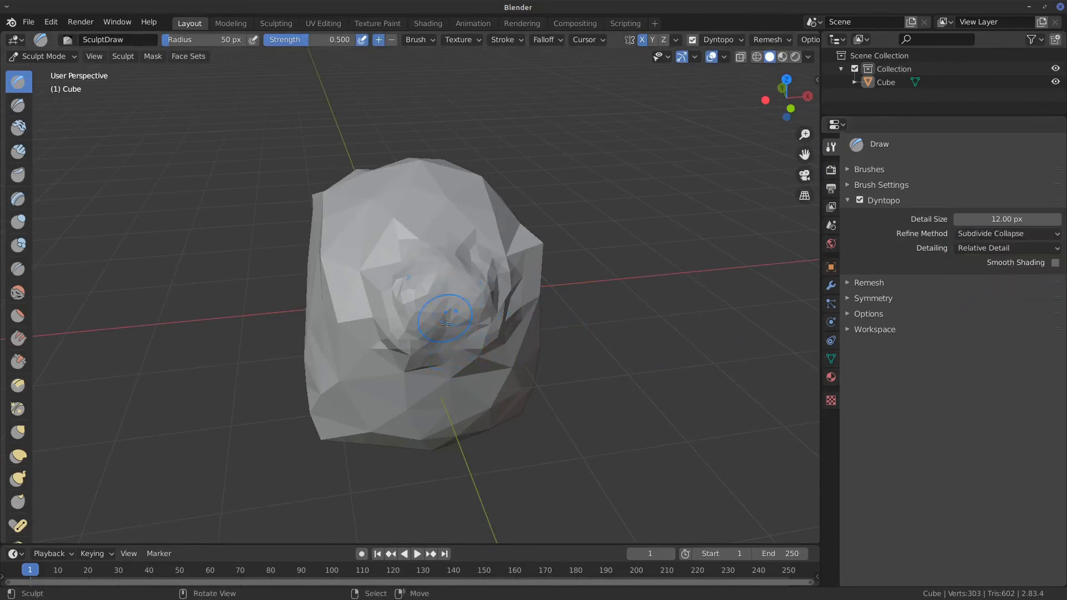
pyautogui.moveTo(453, 310)
pyautogui.mouseDown()
pyautogui.moveTo(429, 274)
pyautogui.moveTo(440, 287)
pyautogui.moveTo(424, 278)
pyautogui.moveTo(410, 297)
pyautogui.moveTo(420, 321)
pyautogui.mouseUp()
pyautogui.scroll(-5, 444, 295)
pyautogui.click(1035, 235)
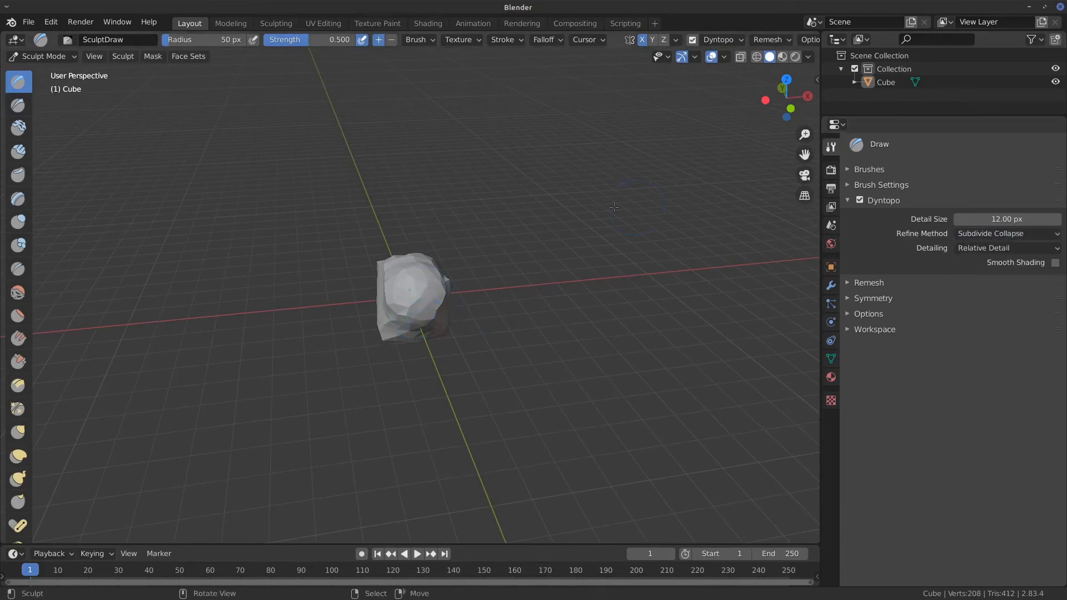
pyautogui.hotkey('ctrl', 'z')
# Set the Dyntopo refine method to Subdivide Edges and sculpt a rounded form on the bumpy side.
pyautogui.click(1006, 233)
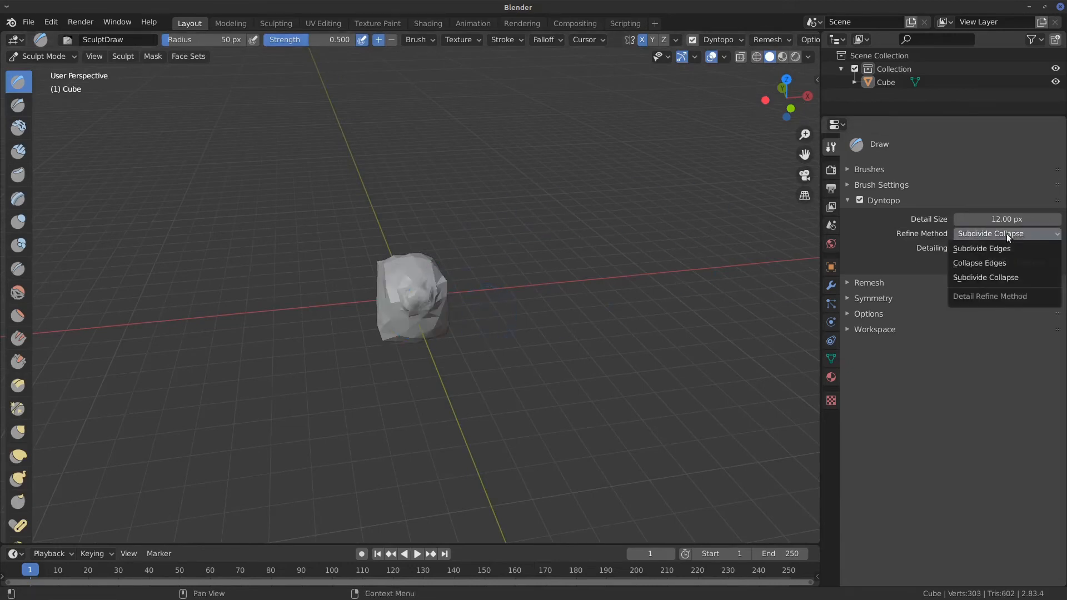
pyautogui.click(975, 279)
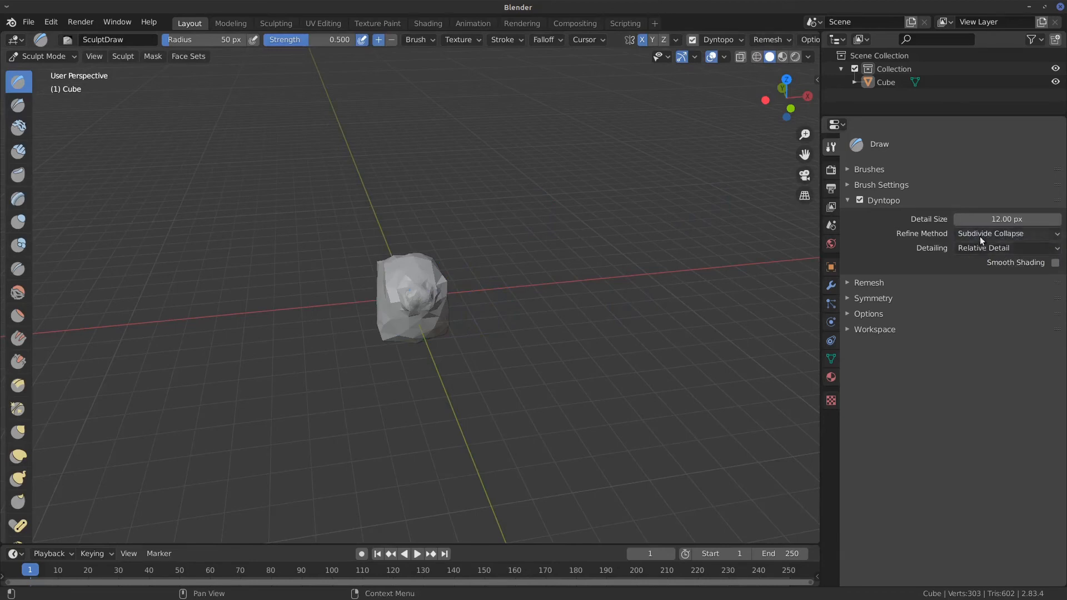
pyautogui.click(979, 235)
pyautogui.click(1002, 251)
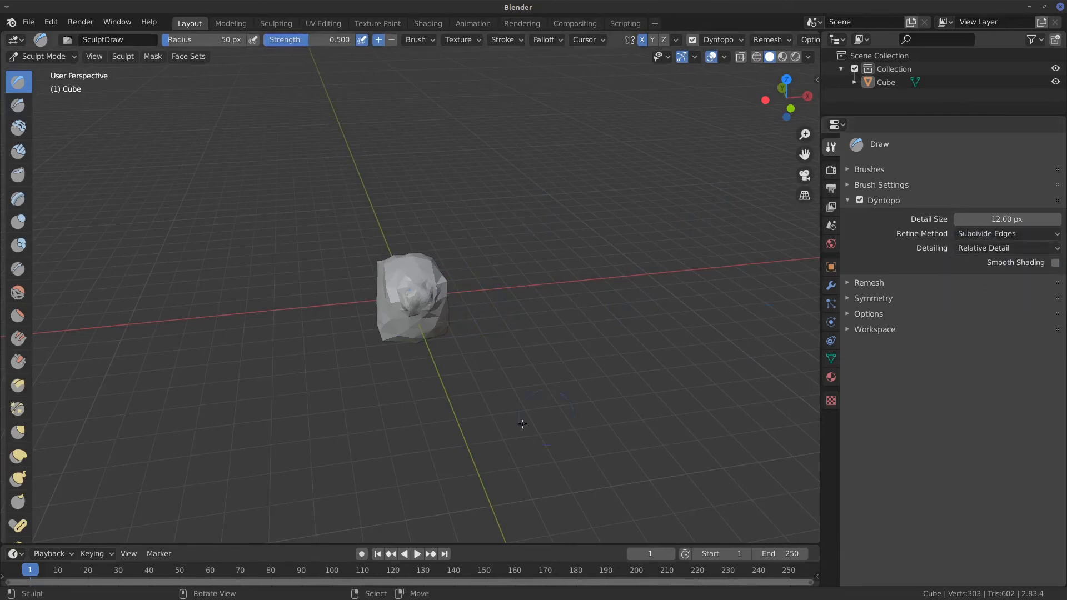
pyautogui.moveTo(423, 268)
pyautogui.mouseDown()
pyautogui.moveTo(414, 286)
pyautogui.moveTo(424, 297)
pyautogui.moveTo(407, 299)
pyautogui.moveTo(415, 313)
pyautogui.mouseUp()
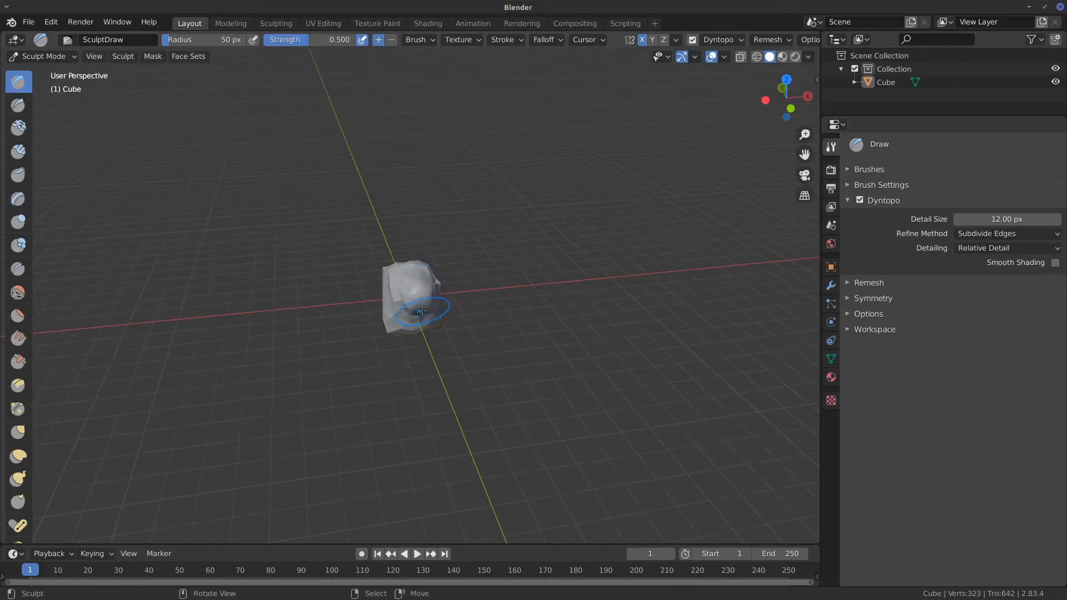
pyautogui.scroll(8, 461, 326)
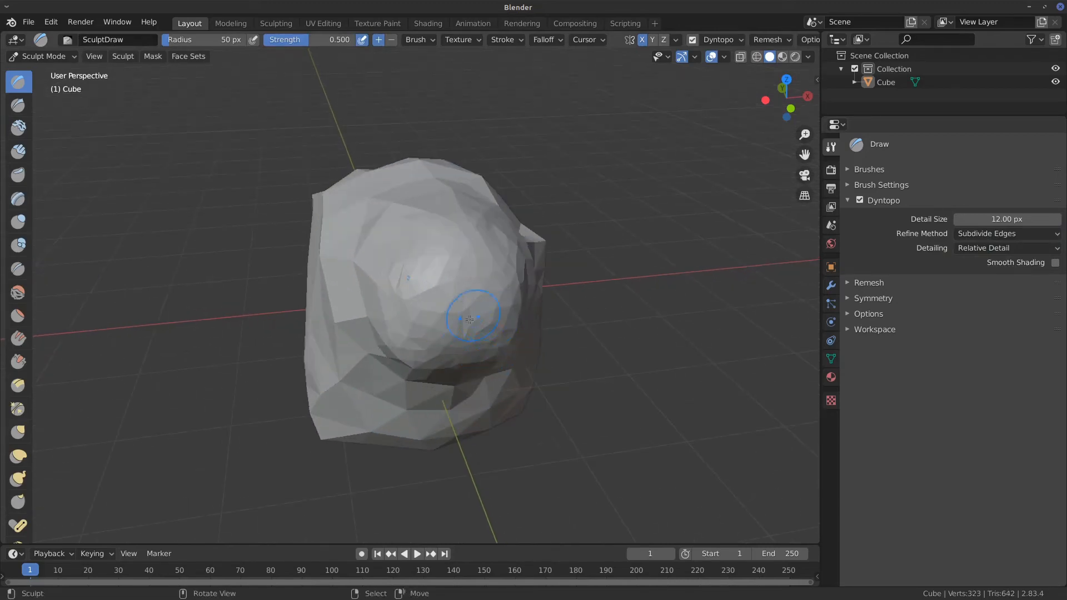
# Set the Dyntopo detailing to Constant Detail and sculpt a mirrored stroke on the surface just below the rounded form.
pyautogui.scroll(3, 480, 336)
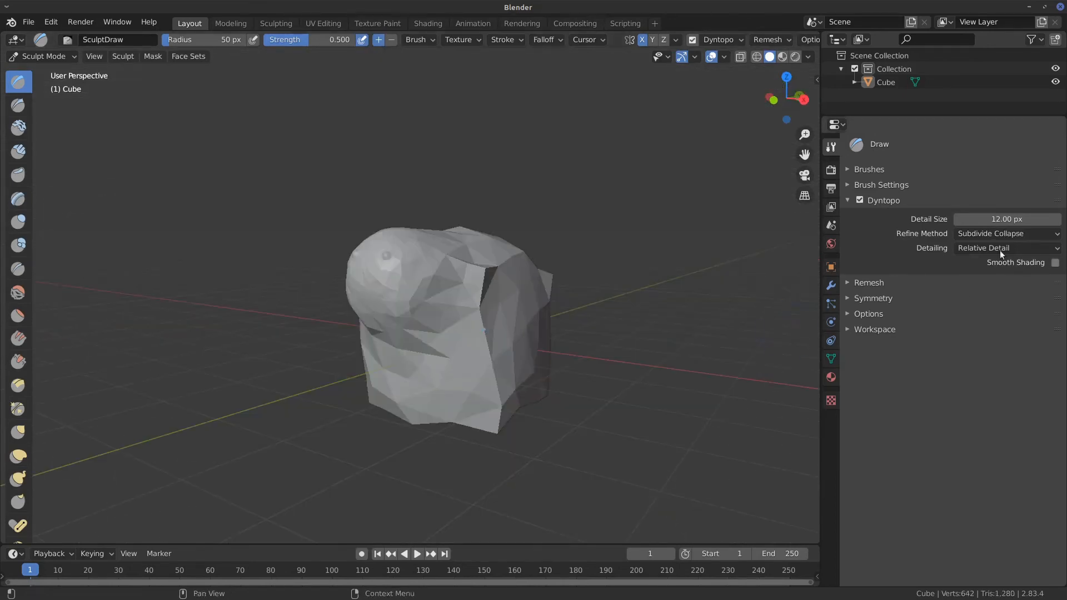
pyautogui.click(1008, 250)
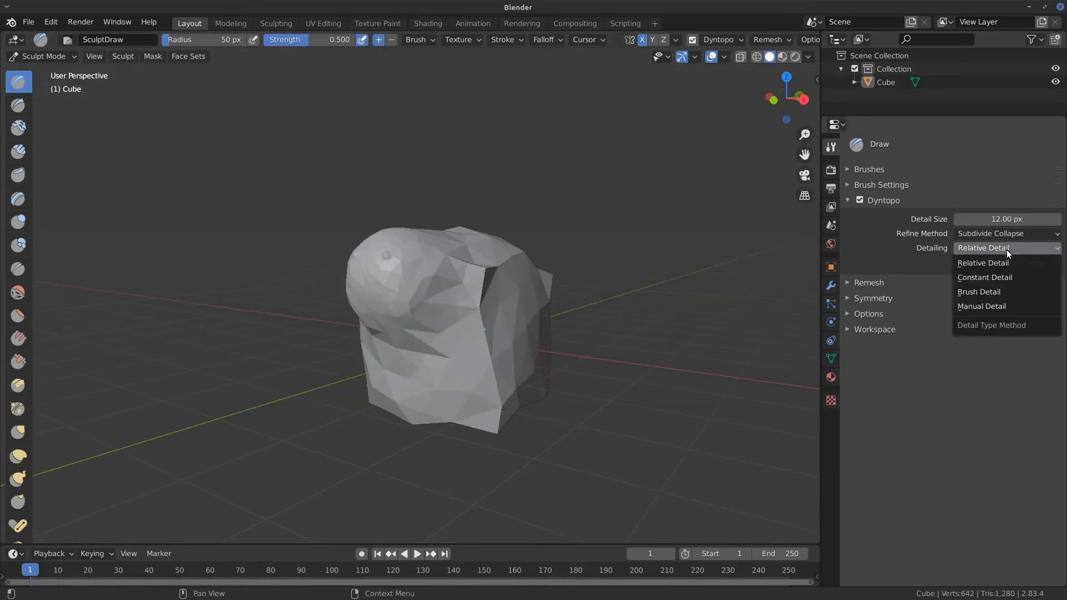
pyautogui.click(1007, 278)
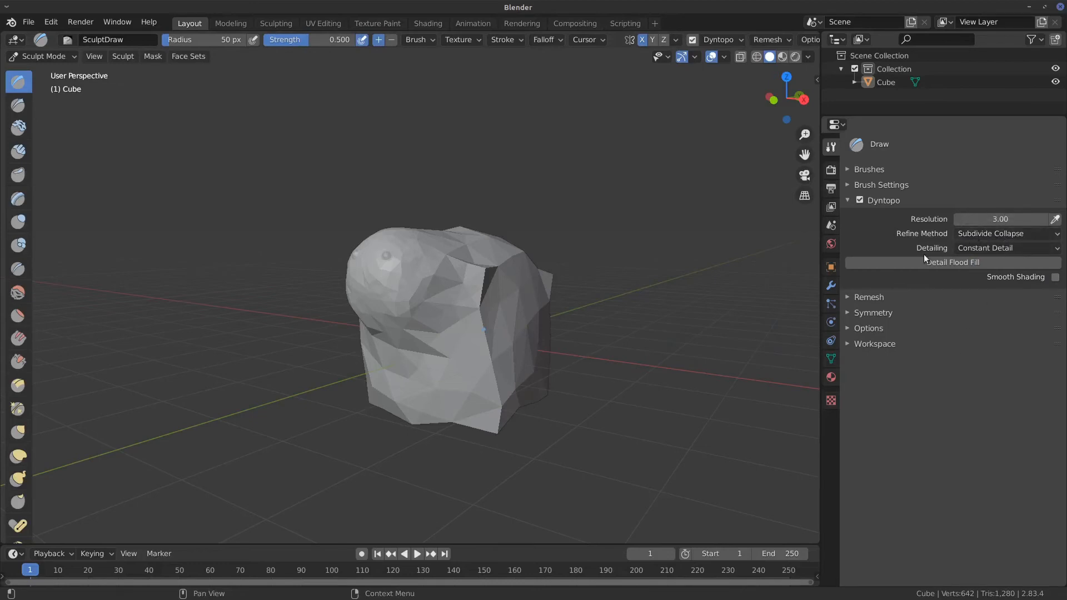
pyautogui.scroll(3, 575, 317)
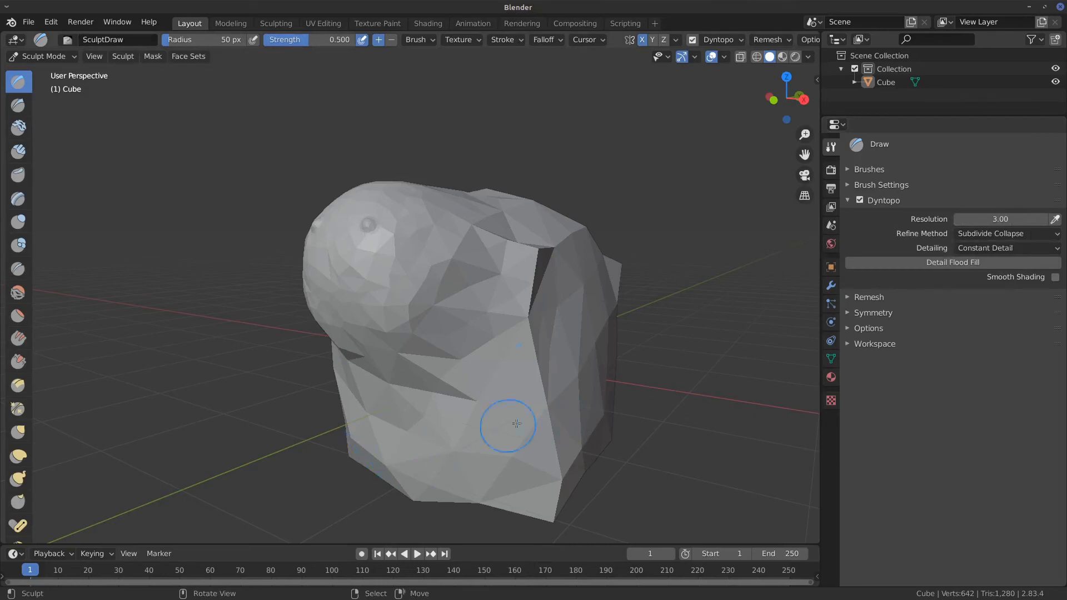
pyautogui.moveTo(550, 439)
pyautogui.keyDown('shift'); pyautogui.mouseDown(button='middle')
pyautogui.moveTo(628, 345)
pyautogui.moveTo(387, 398)
pyautogui.mouseUp(button='middle'); pyautogui.keyUp('shift')
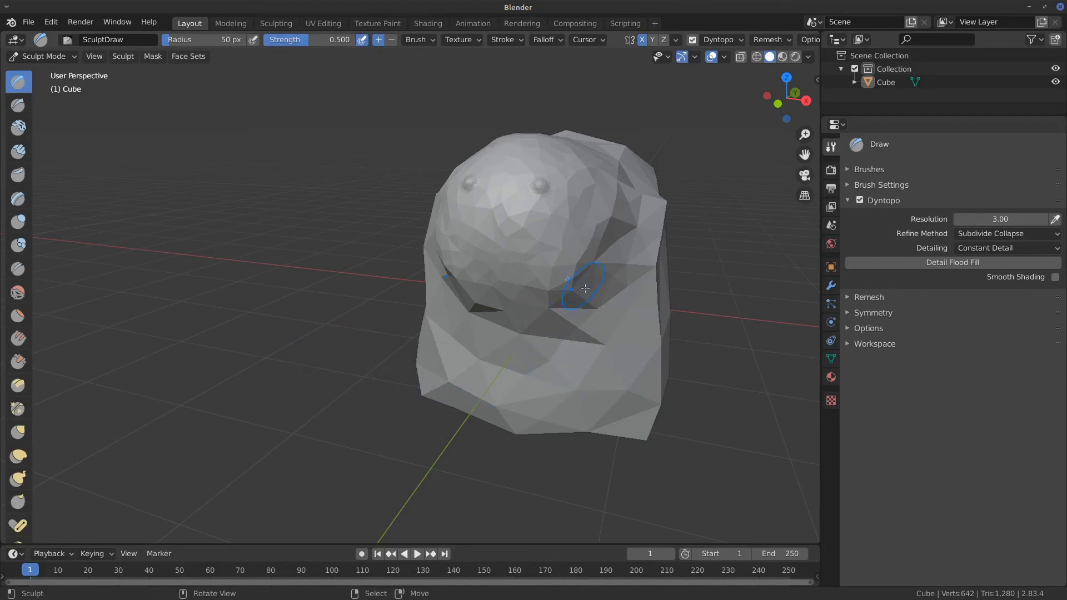
pyautogui.moveTo(589, 262)
pyautogui.mouseDown()
pyautogui.moveTo(595, 244)
pyautogui.moveTo(578, 278)
pyautogui.moveTo(602, 328)
pyautogui.moveTo(455, 331)
pyautogui.moveTo(606, 373)
pyautogui.mouseUp()
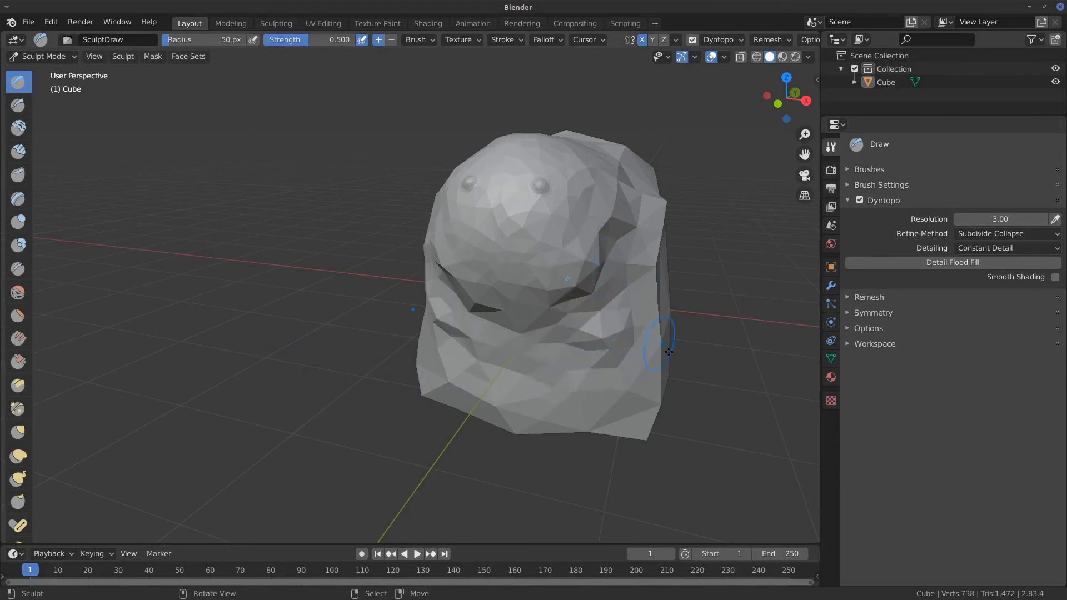
# Sculpt a stroke on the cube's flat side, undo it, and sculpt another stroke across the same area.
pyautogui.moveTo(668, 352)
pyautogui.mouseDown(button='middle')
pyautogui.moveTo(674, 328)
pyautogui.moveTo(600, 328)
pyautogui.moveTo(597, 344)
pyautogui.mouseUp(button='middle')
pyautogui.moveTo(497, 382); pyautogui.dragTo(489, 376)
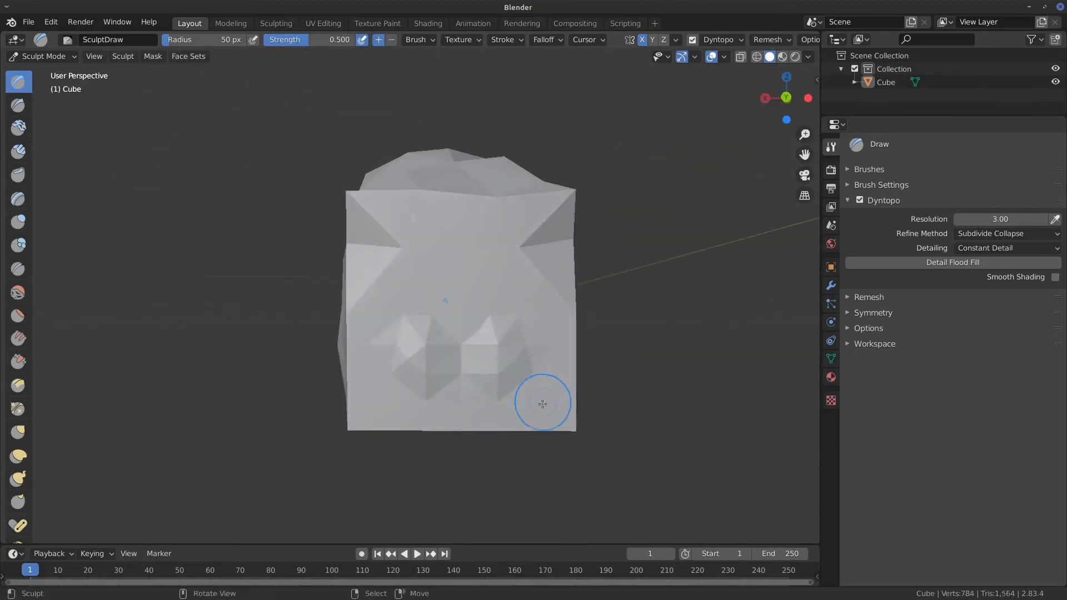
pyautogui.hotkey('ctrl', 'z')
pyautogui.moveTo(519, 345)
pyautogui.mouseDown(button='middle')
pyautogui.moveTo(514, 369)
pyautogui.moveTo(524, 354)
pyautogui.mouseUp(button='middle')
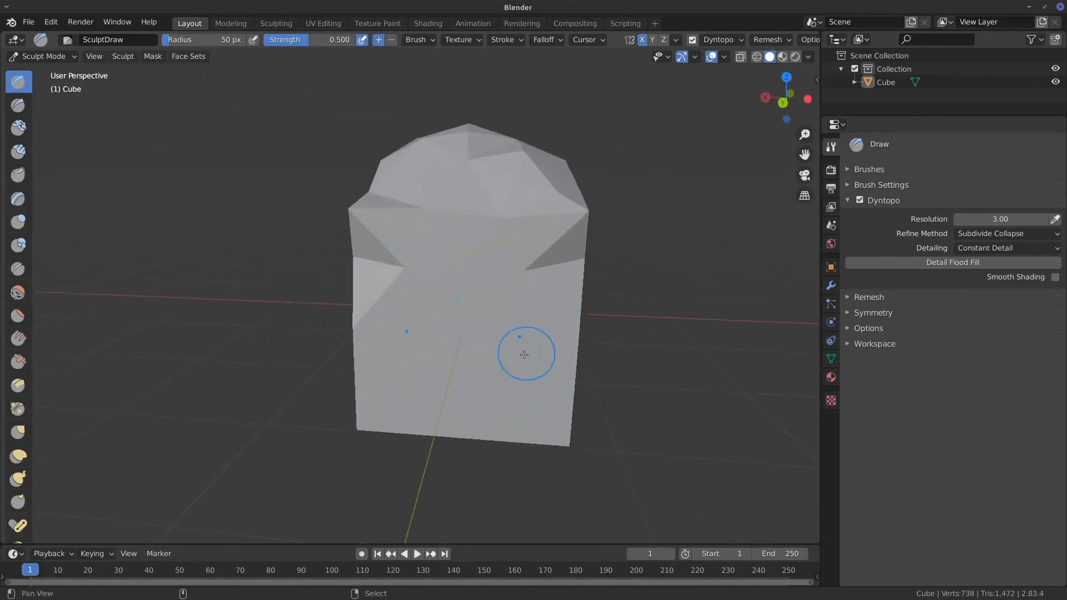
pyautogui.moveTo(524, 355); pyautogui.dragTo(474, 370)
pyautogui.moveTo(473, 370); pyautogui.dragTo(511, 357, button='middle')
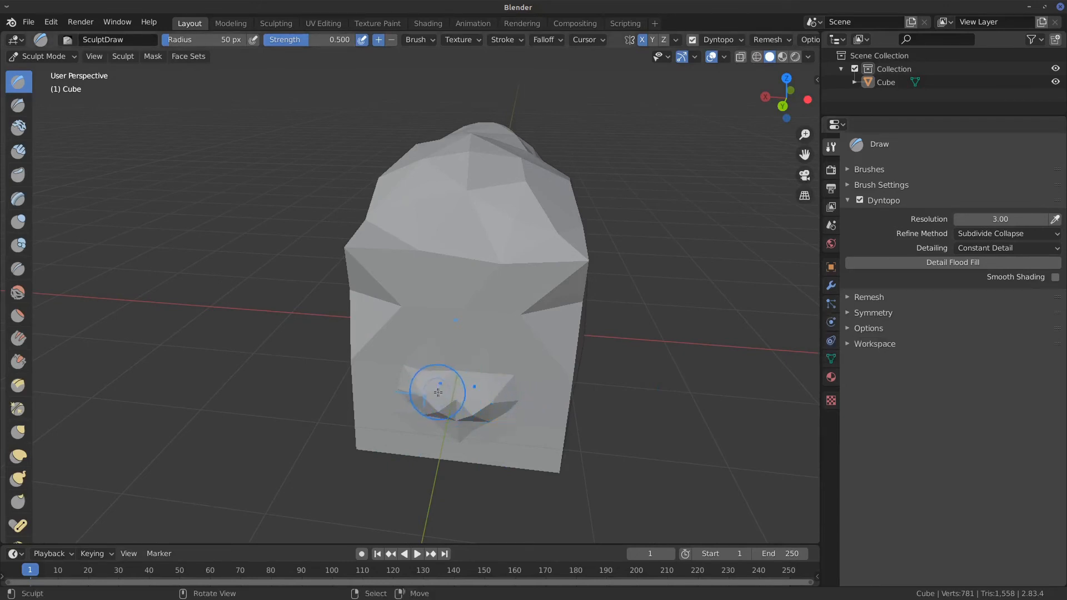
# Switch to orthographic view and sample the Dyntopo resolution from one of the small round bumps, setting it to 32.21.
pyautogui.press('KP_5')
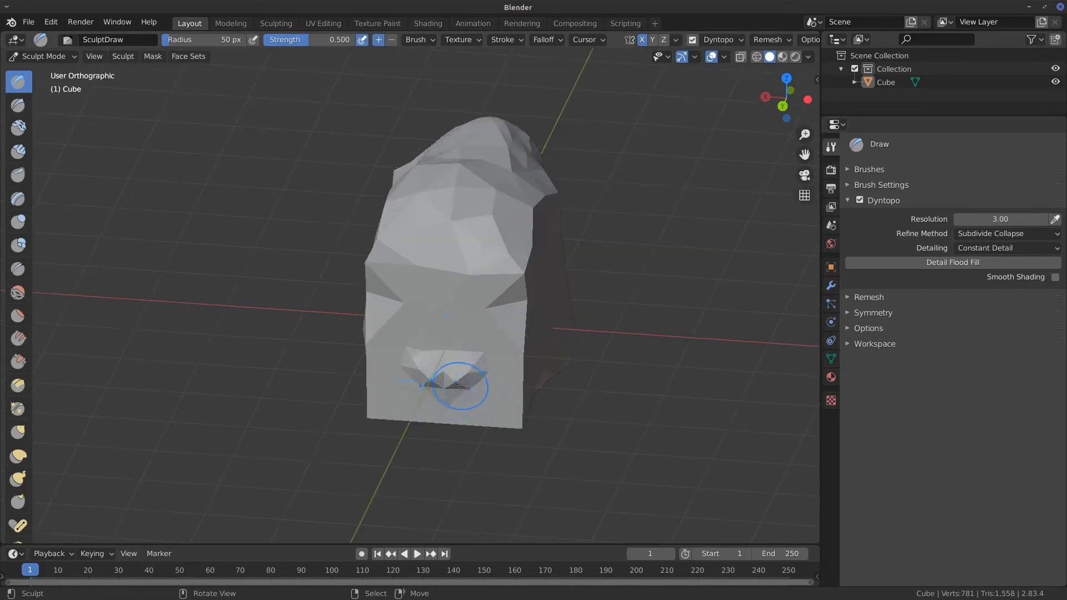
pyautogui.scroll(2, 489, 393)
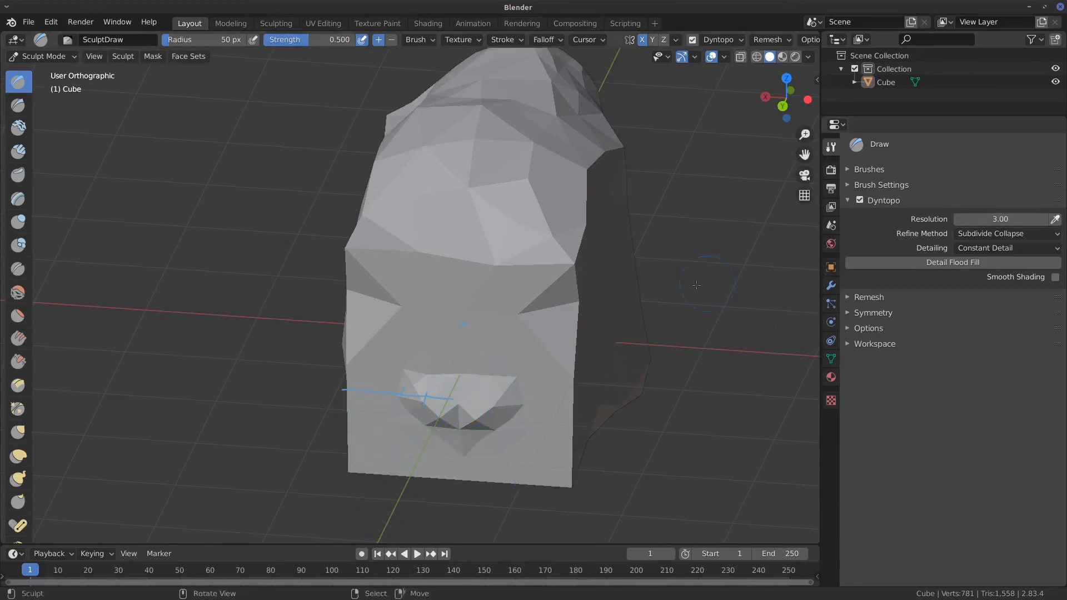
pyautogui.moveTo(423, 300); pyautogui.dragTo(500, 298, button='middle')
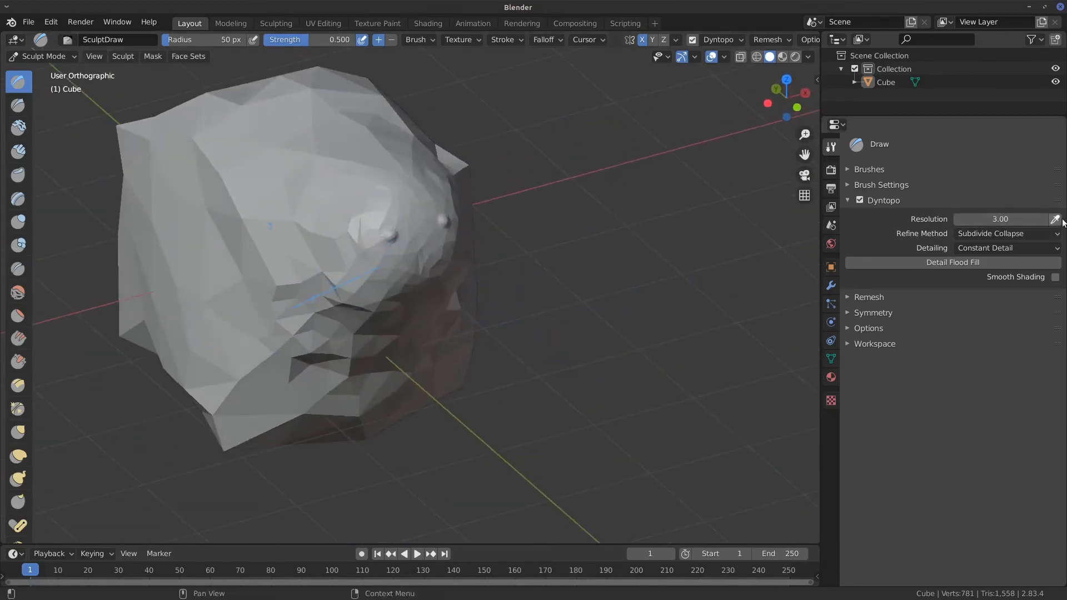
pyautogui.click(1055, 220)
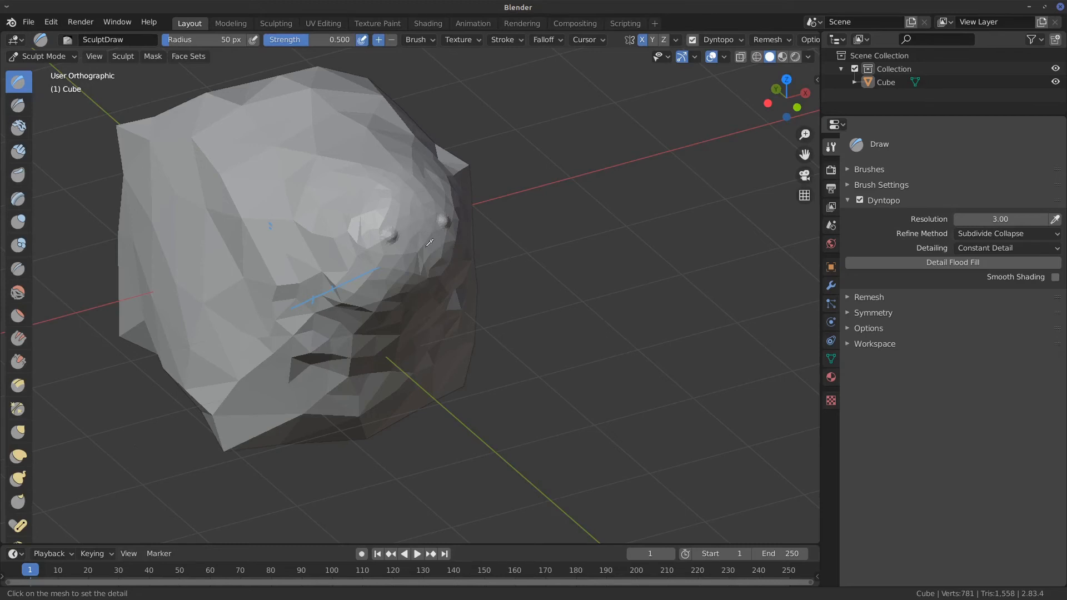
pyautogui.click(396, 233)
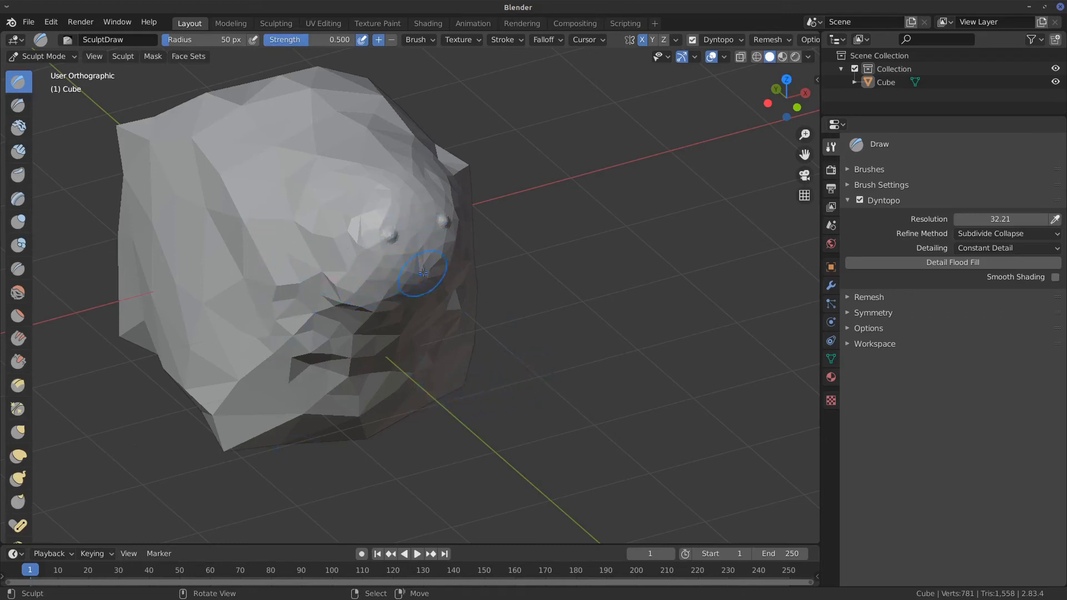
# Sculpt three finely detailed, roughly parallel ridges on the side of the mesh, drawing them at different zoom levels.
pyautogui.moveTo(423, 273)
pyautogui.mouseDown(button='middle')
pyautogui.moveTo(491, 273)
pyautogui.moveTo(436, 278)
pyautogui.mouseUp(button='middle')
pyautogui.scroll(4, 436, 278)
pyautogui.moveTo(453, 187)
pyautogui.mouseDown()
pyautogui.moveTo(418, 223)
pyautogui.moveTo(368, 389)
pyautogui.moveTo(365, 364)
pyautogui.moveTo(411, 278)
pyautogui.mouseUp()
pyautogui.scroll(5, 464, 257)
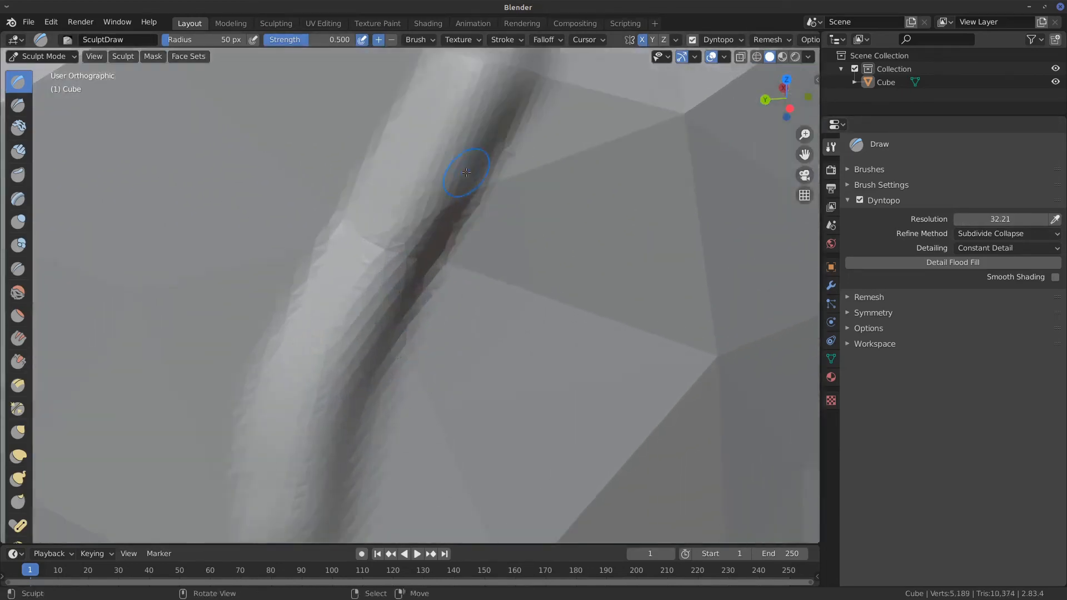
pyautogui.scroll(-6, 466, 172)
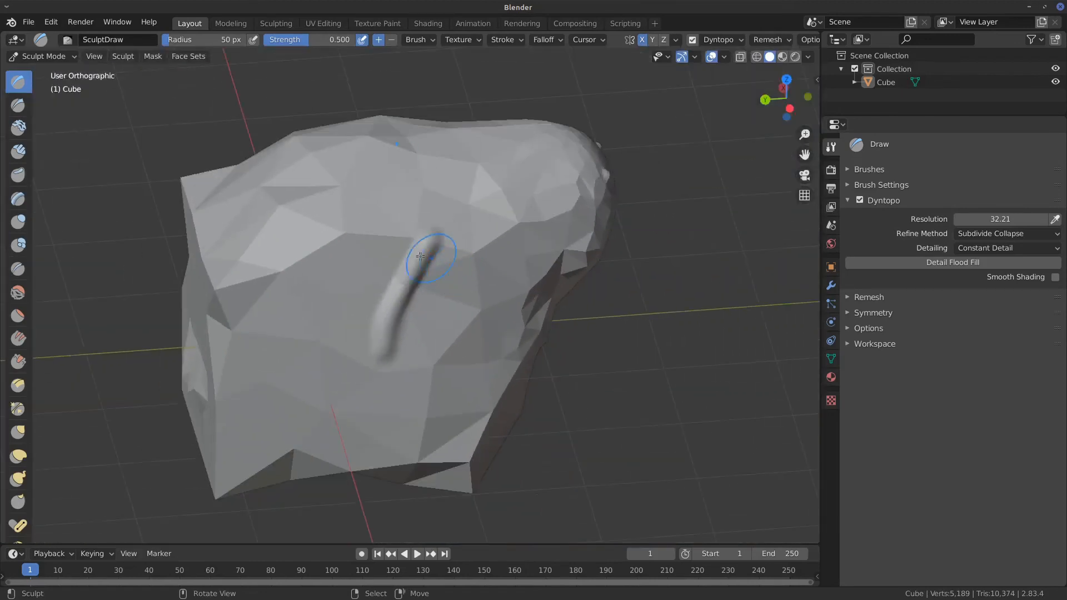
pyautogui.scroll(-1, 420, 256)
pyautogui.moveTo(351, 231); pyautogui.dragTo(333, 355)
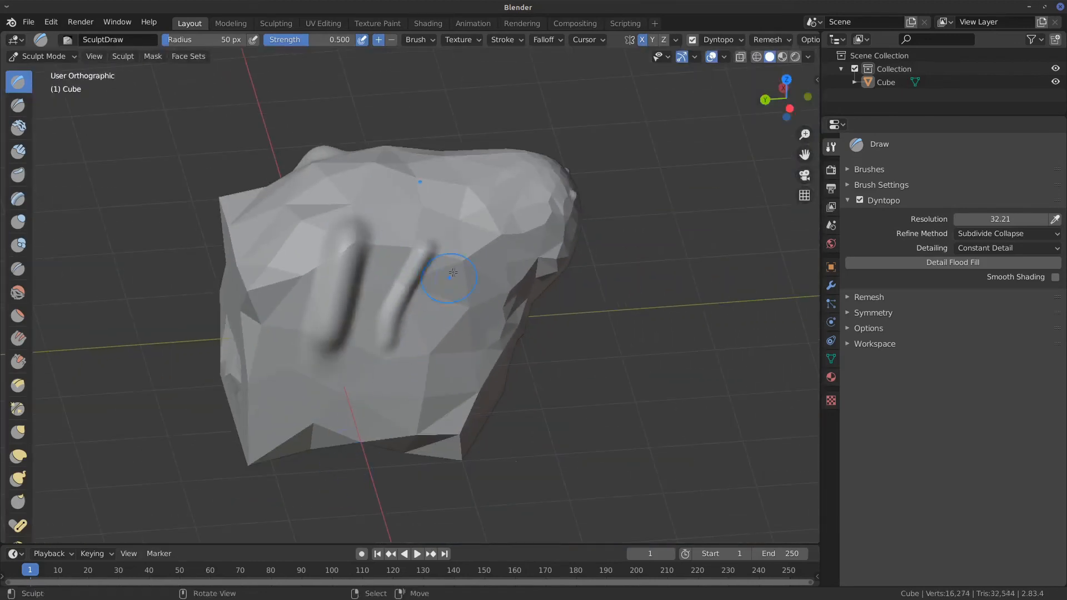
pyautogui.moveTo(453, 273); pyautogui.dragTo(433, 361)
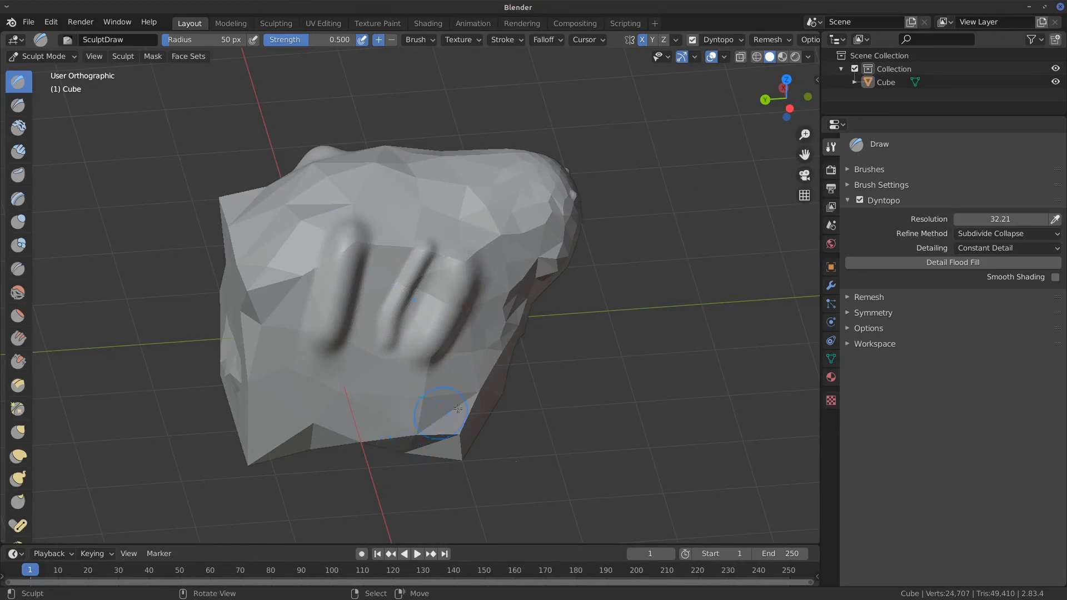
pyautogui.moveTo(599, 342)
pyautogui.mouseDown(button='middle')
pyautogui.moveTo(466, 336)
pyautogui.moveTo(575, 296)
pyautogui.moveTo(576, 349)
pyautogui.mouseUp(button='middle')
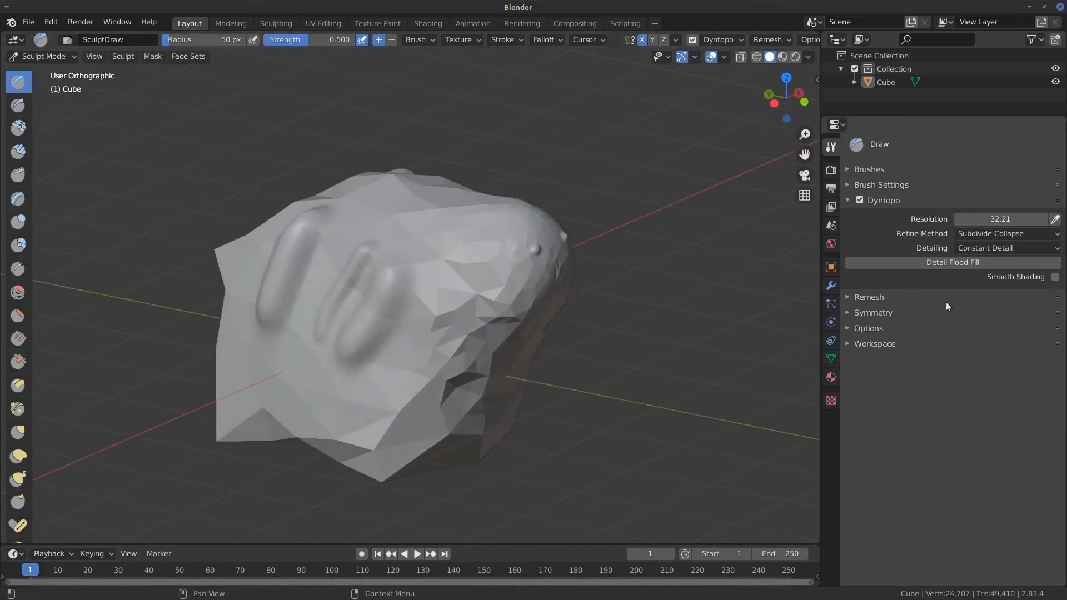
# Resample the Dyntopo resolution from several coarser areas around the rounded form, ending with a resolution of 5.47.
pyautogui.click(1055, 220)
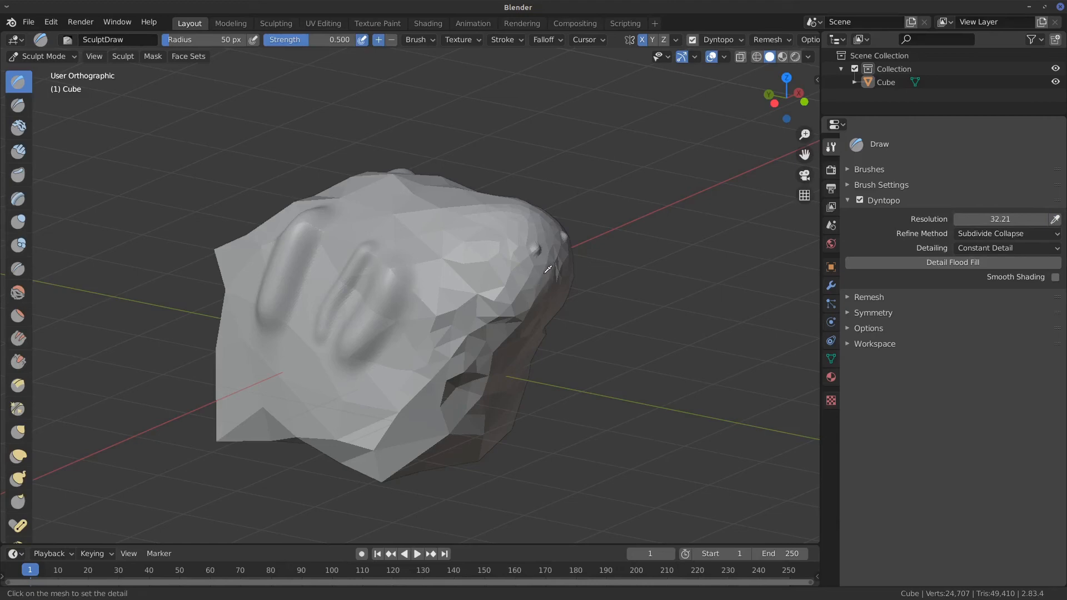
pyautogui.click(525, 312)
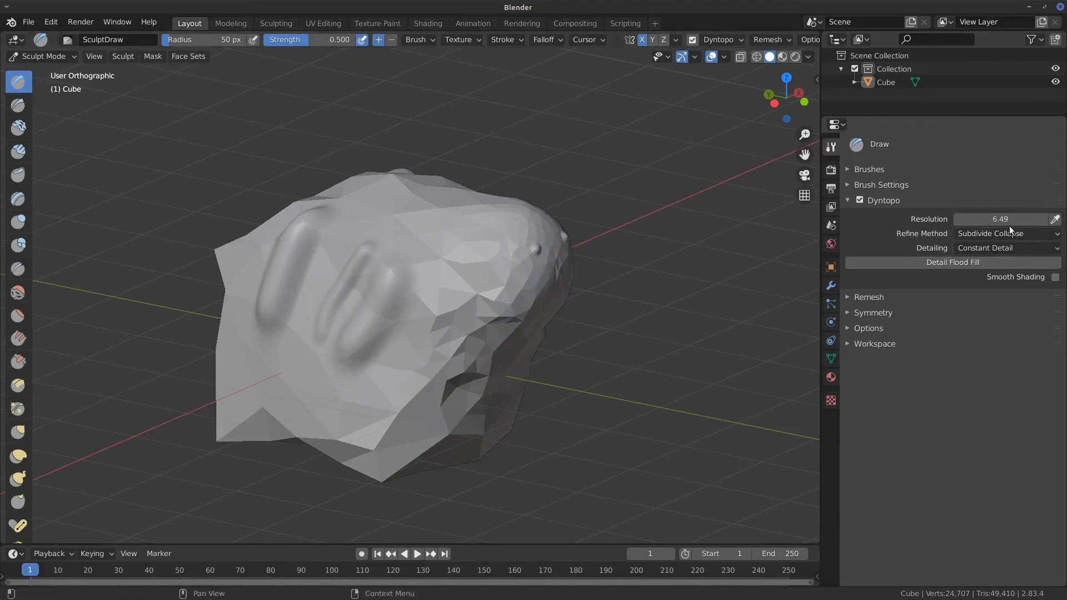
pyautogui.moveTo(604, 315); pyautogui.dragTo(555, 317, button='middle')
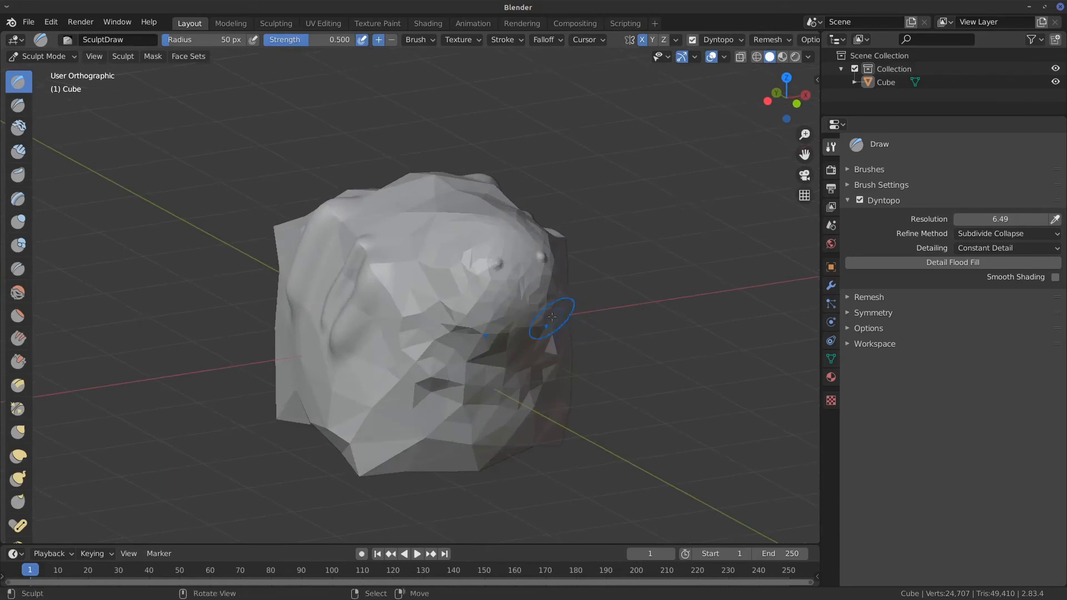
pyautogui.scroll(2, 564, 318)
pyautogui.scroll(1, 564, 319)
pyautogui.click(1055, 219)
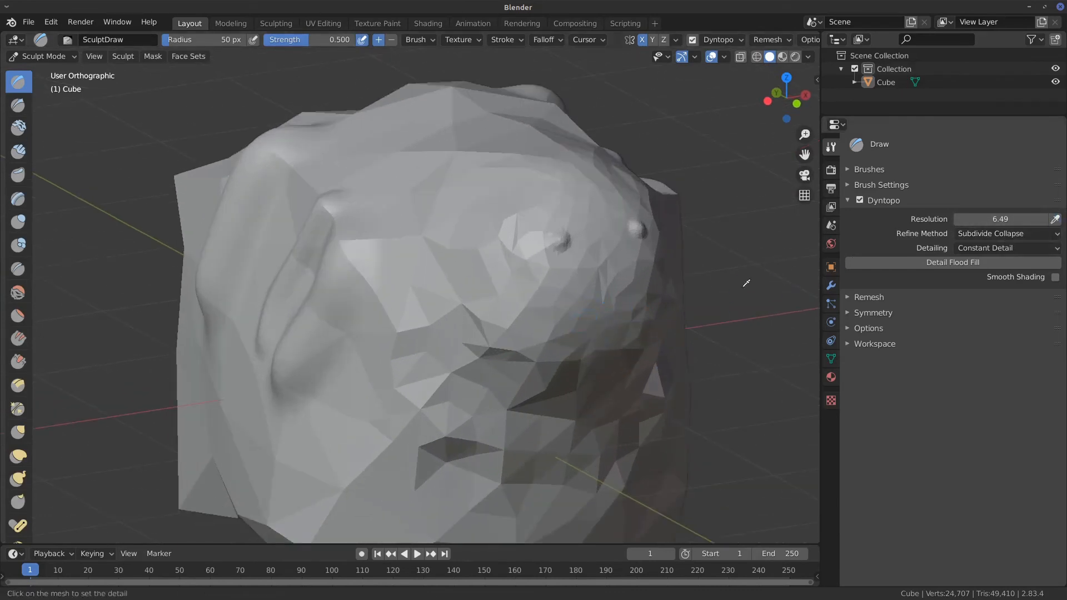
pyautogui.click(549, 275)
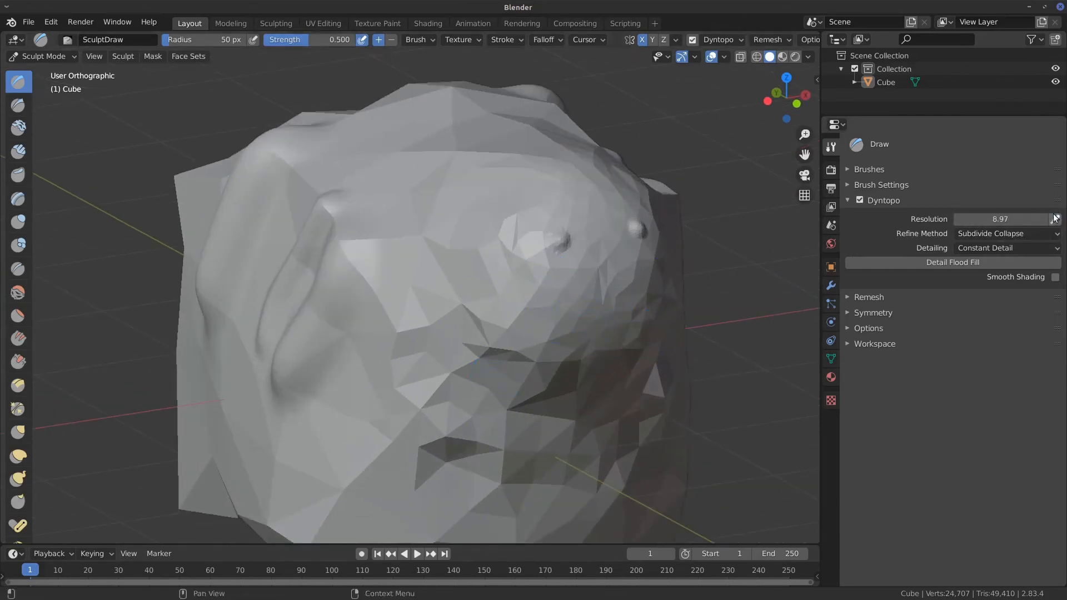
pyautogui.click(1054, 219)
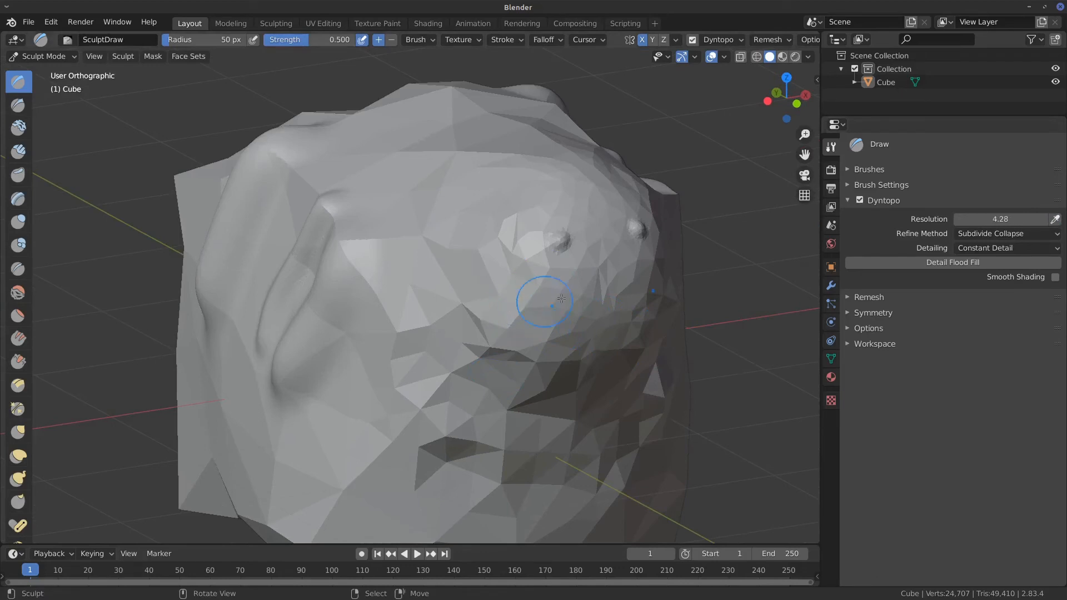
pyautogui.click(546, 303)
pyautogui.click(1055, 219)
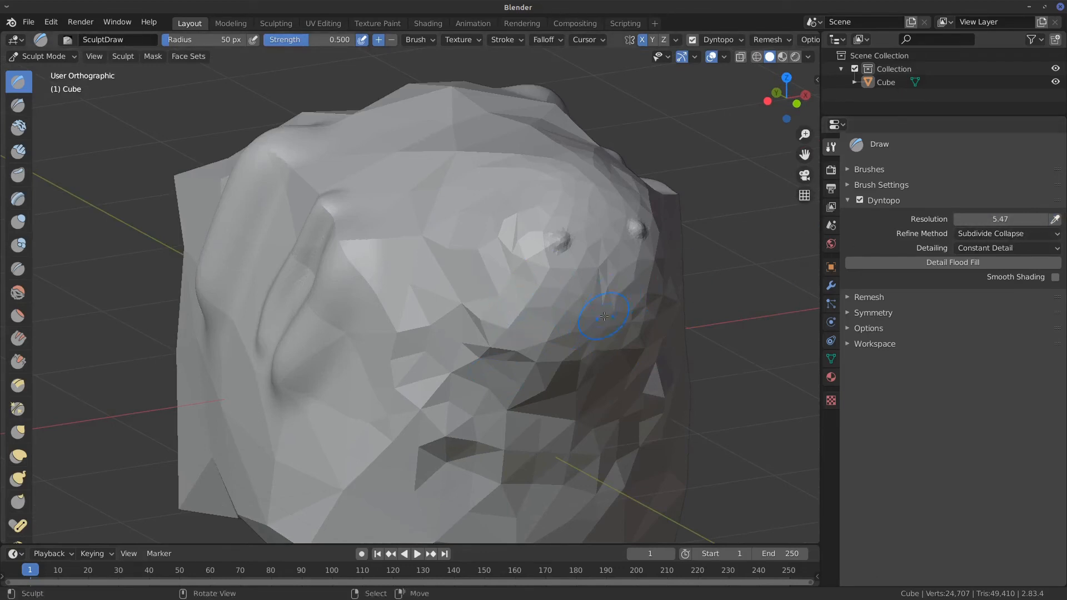
pyautogui.click(627, 310)
# Apply Detail Flood Fill to the whole mesh at resolution 5.47, and enter and leave Edit Mode.
pyautogui.moveTo(662, 365); pyautogui.dragTo(822, 309, button='middle')
pyautogui.keyDown('shift'); pyautogui.moveTo(716, 294); pyautogui.dragTo(779, 330, button='middle'); pyautogui.keyUp('shift')
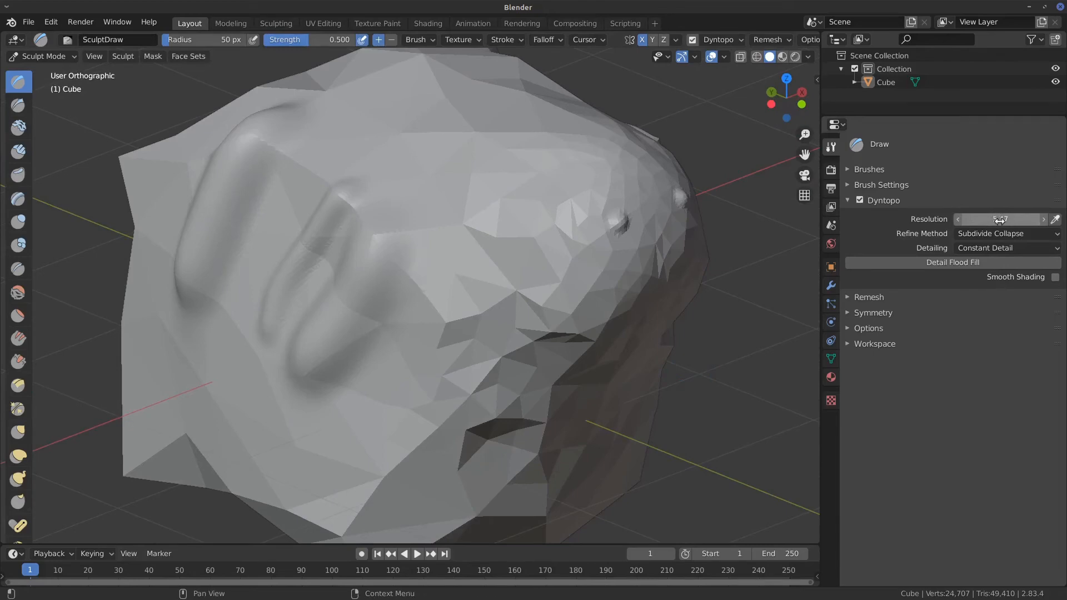
pyautogui.click(955, 263)
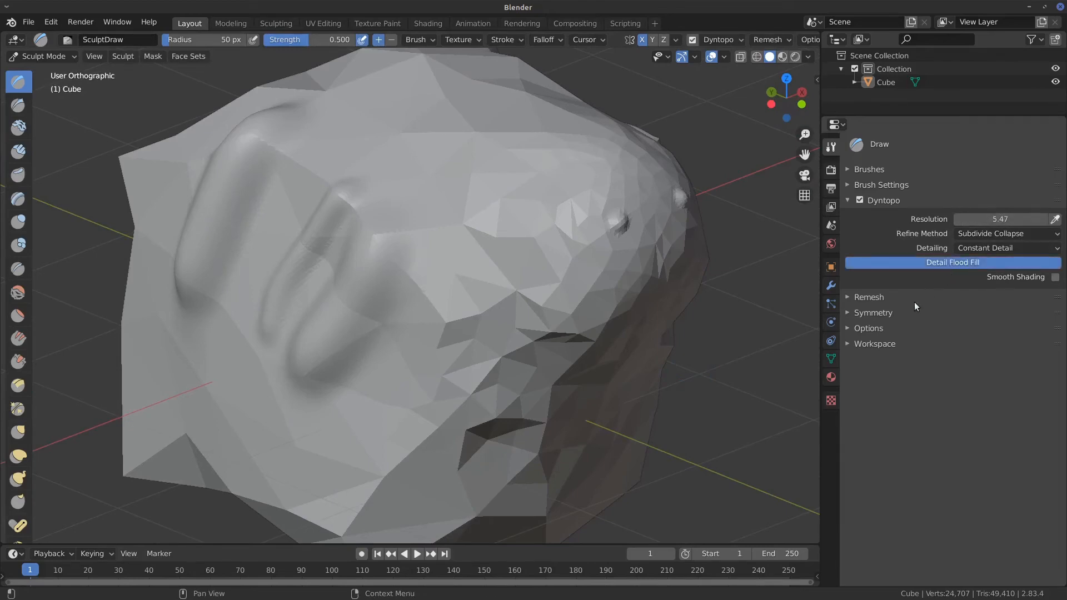
pyautogui.moveTo(464, 381)
pyautogui.mouseDown(button='middle')
pyautogui.moveTo(602, 354)
pyautogui.moveTo(572, 342)
pyautogui.moveTo(606, 334)
pyautogui.moveTo(436, 387)
pyautogui.moveTo(454, 343)
pyautogui.moveTo(570, 370)
pyautogui.moveTo(629, 341)
pyautogui.moveTo(573, 302)
pyautogui.moveTo(546, 301)
pyautogui.moveTo(574, 305)
pyautogui.moveTo(564, 363)
pyautogui.mouseUp(button='middle')
pyautogui.press('Tab')
pyautogui.press('Tab')
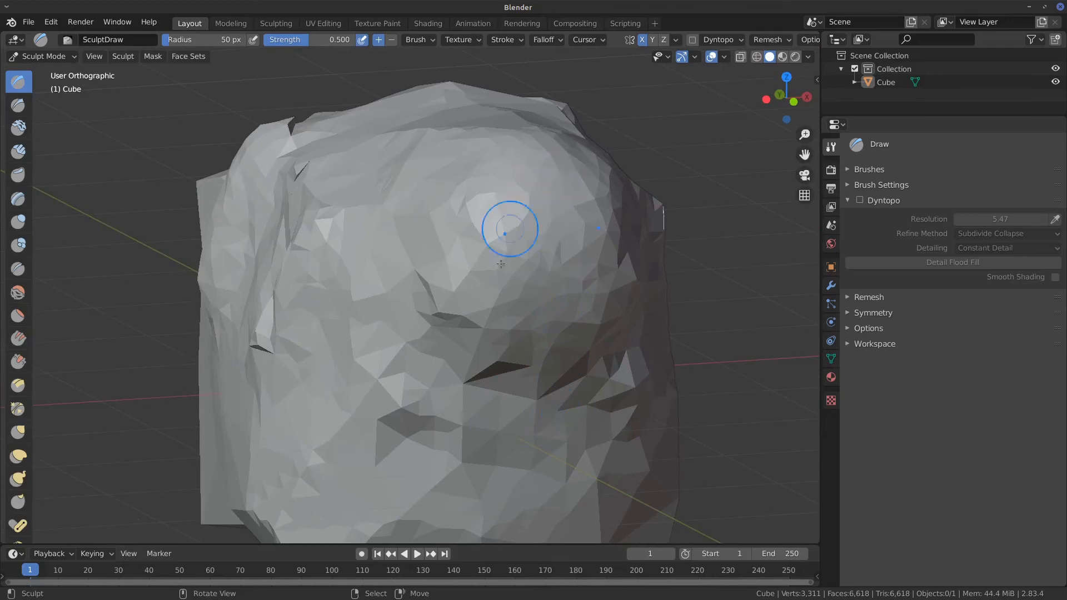
# Inspect the flood-filled side of the mesh and re-enable Dyntopo.
pyautogui.moveTo(488, 278); pyautogui.dragTo(596, 320, button='middle')
pyautogui.keyDown('shift'); pyautogui.moveTo(608, 402); pyautogui.dragTo(627, 421, button='middle'); pyautogui.keyUp('shift')
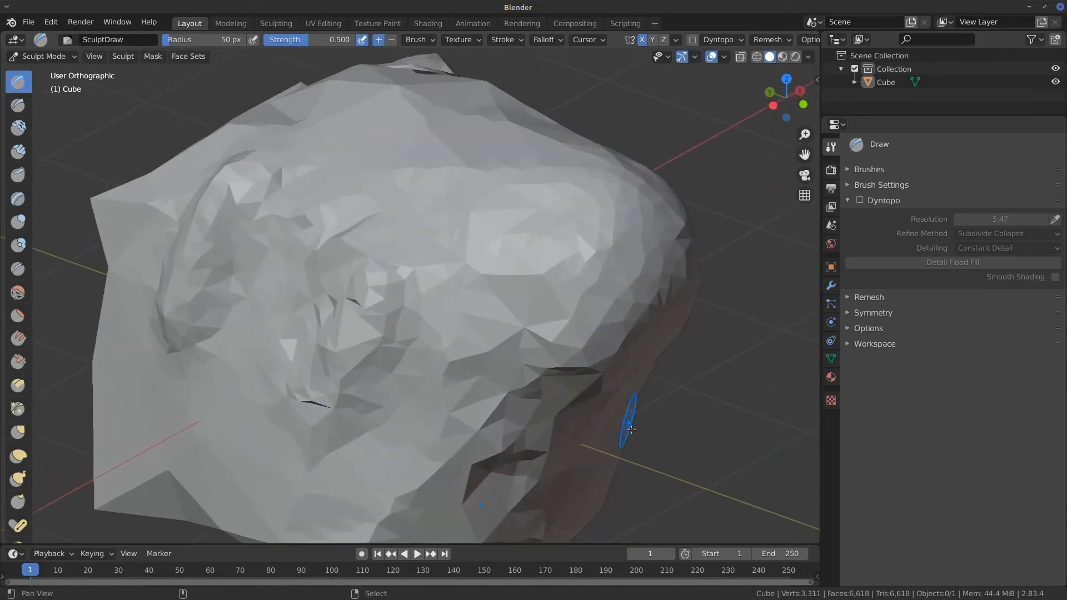
pyautogui.keyDown('shift'); pyautogui.moveTo(626, 345); pyautogui.dragTo(651, 322, button='middle'); pyautogui.keyUp('shift')
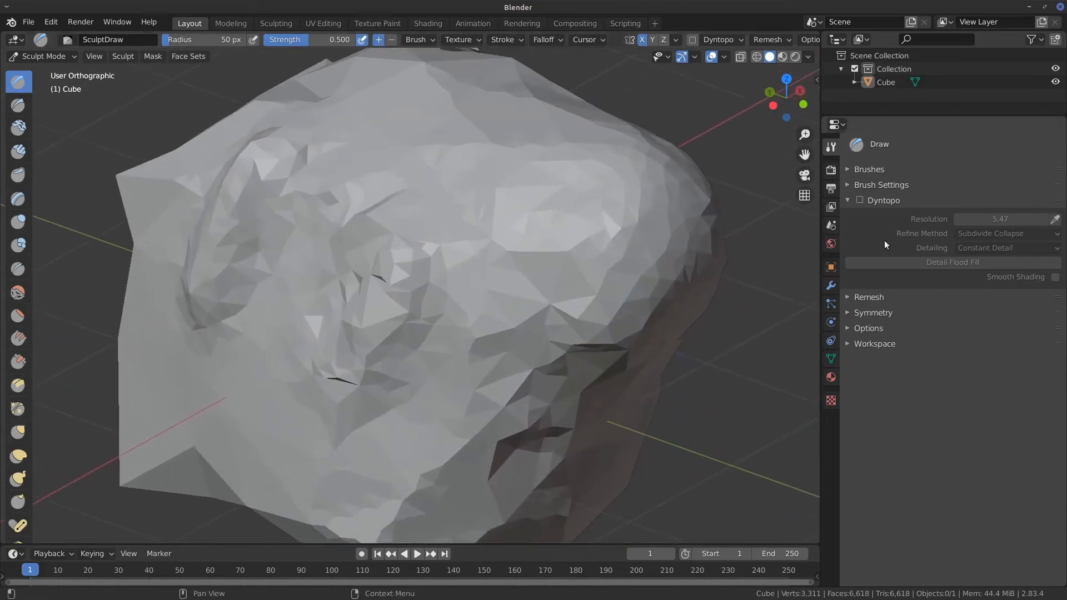
pyautogui.click(860, 201)
pyautogui.click(858, 201)
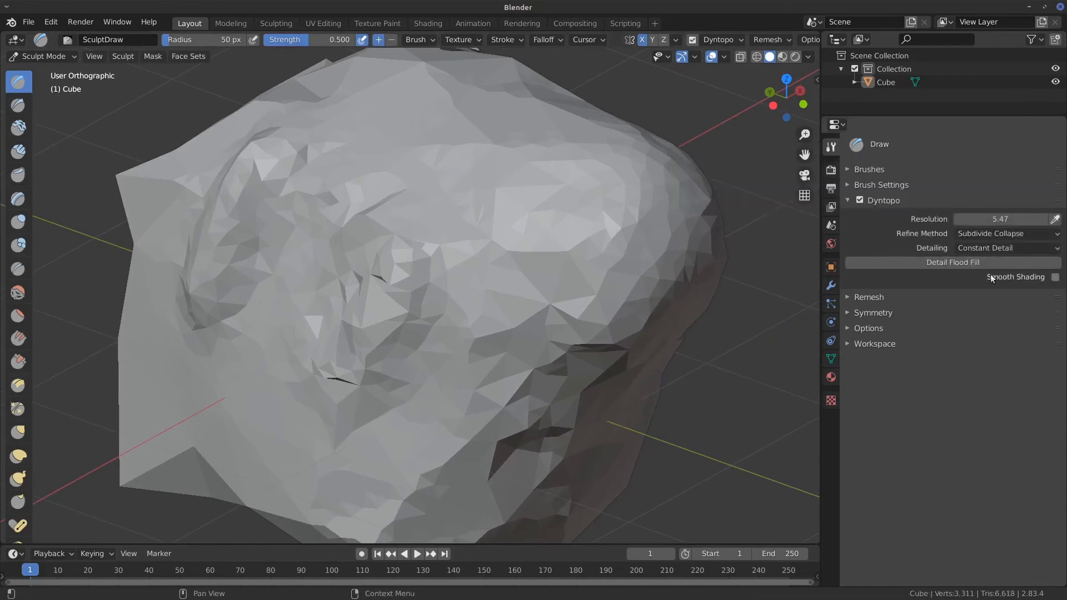
# Sculpt a test stroke over the rounded form at the constant detail resolution and undo it.
pyautogui.moveTo(644, 320)
pyautogui.mouseDown(button='middle')
pyautogui.moveTo(600, 311)
pyautogui.moveTo(641, 300)
pyautogui.moveTo(638, 345)
pyautogui.mouseUp(button='middle')
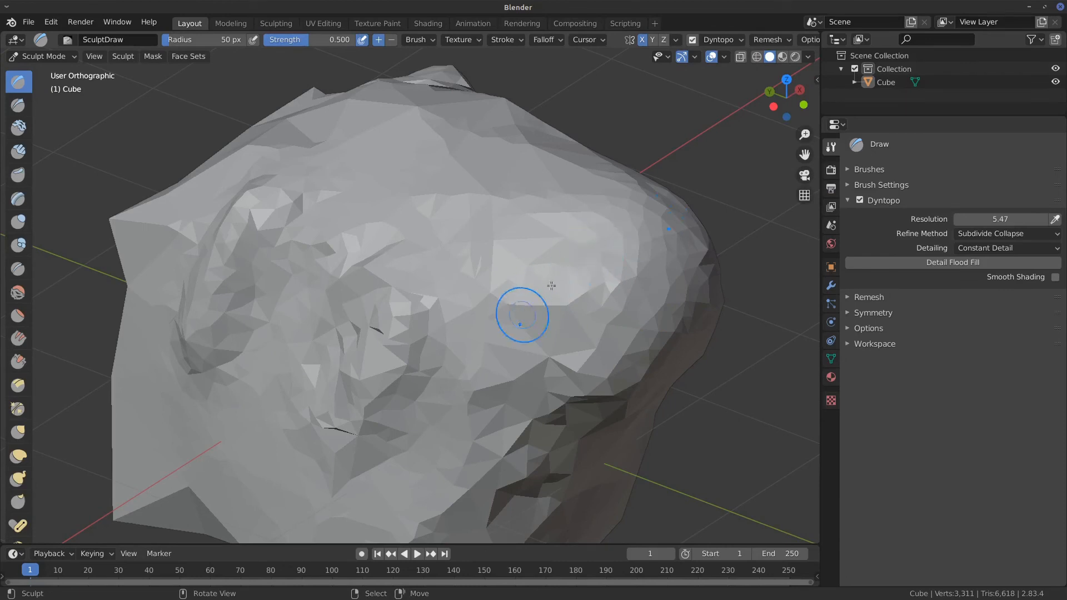
pyautogui.moveTo(585, 261)
pyautogui.mouseDown()
pyautogui.moveTo(536, 289)
pyautogui.moveTo(507, 236)
pyautogui.moveTo(483, 222)
pyautogui.mouseUp()
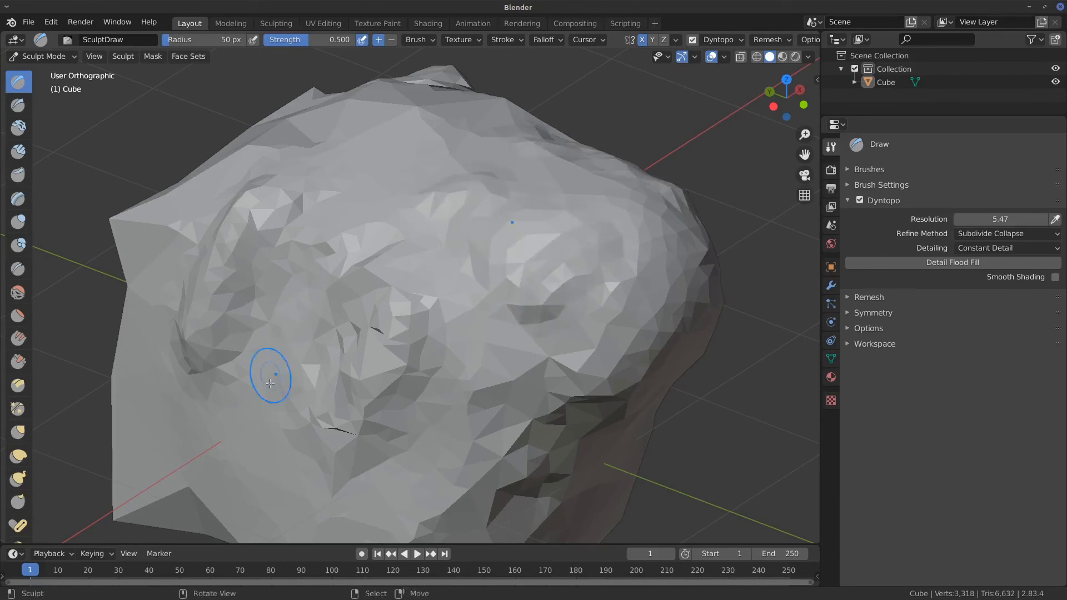
pyautogui.hotkey('ctrl', 'z')
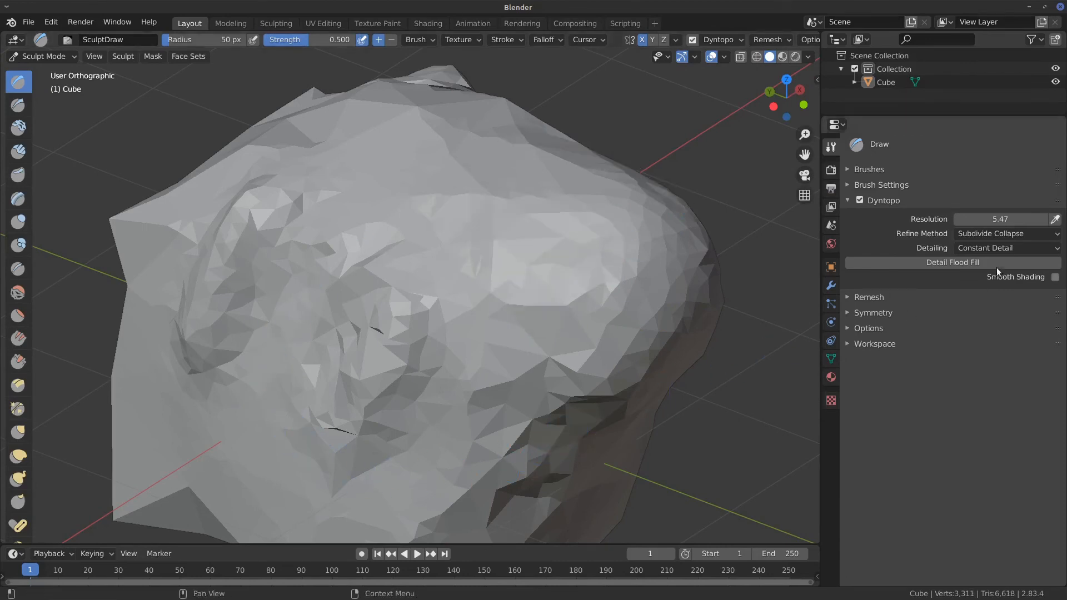
# Set the Dyntopo detailing to Brush Detail.
pyautogui.click(1005, 248)
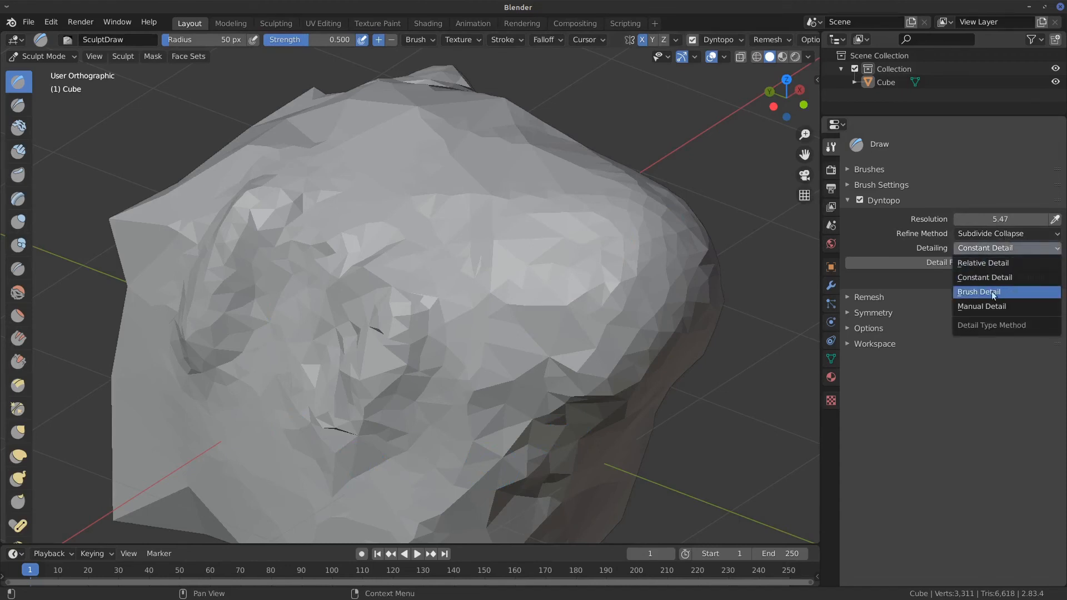
pyautogui.click(1009, 291)
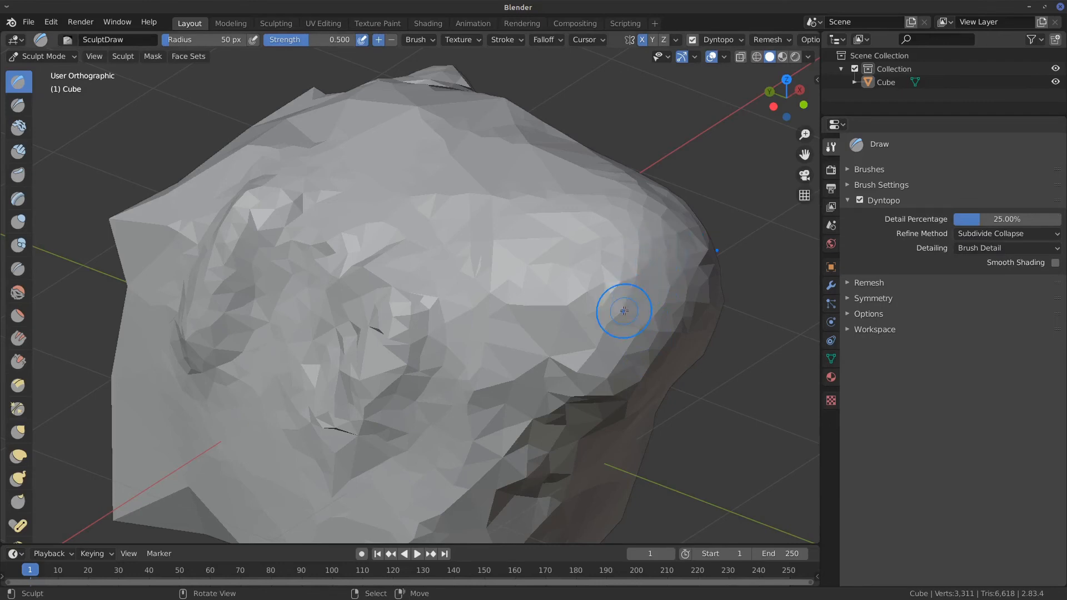
# Annotate a circle beside the mesh, with a diameter line divided into four parts and a small circle in one quarter.
pyautogui.keyDown('shift'); pyautogui.moveTo(734, 252); pyautogui.dragTo(563, 294, button='middle'); pyautogui.keyUp('shift')
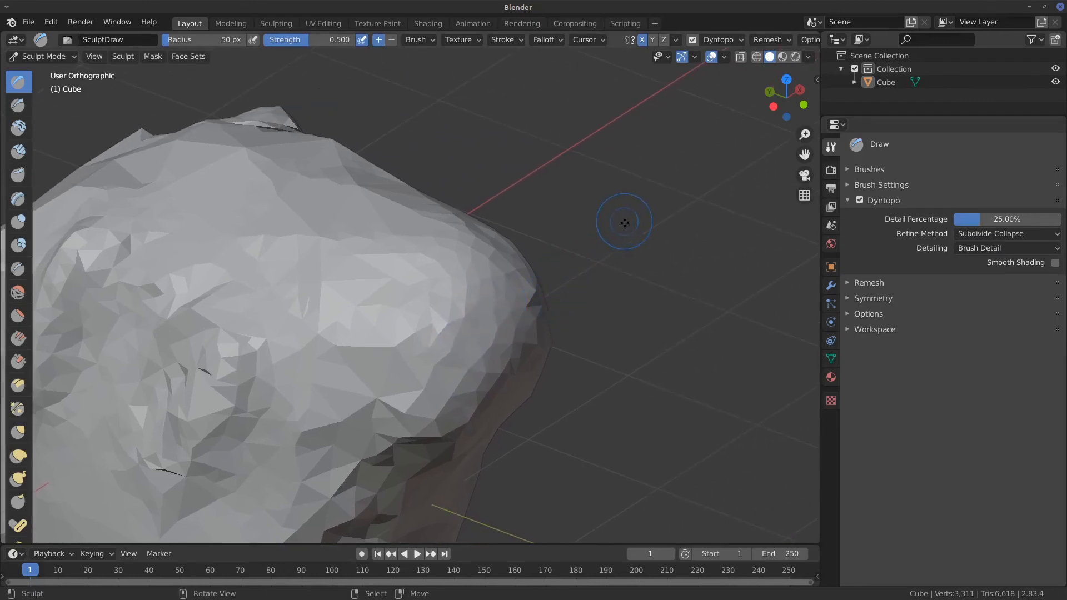
pyautogui.moveTo(569, 214); pyautogui.dragTo(677, 230)
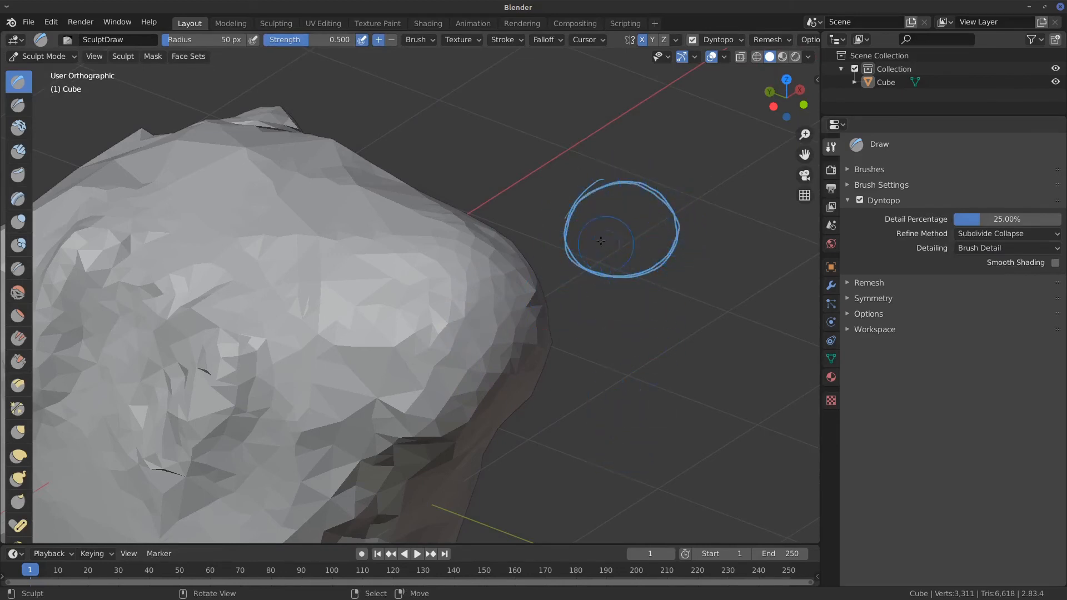
pyautogui.press('d')
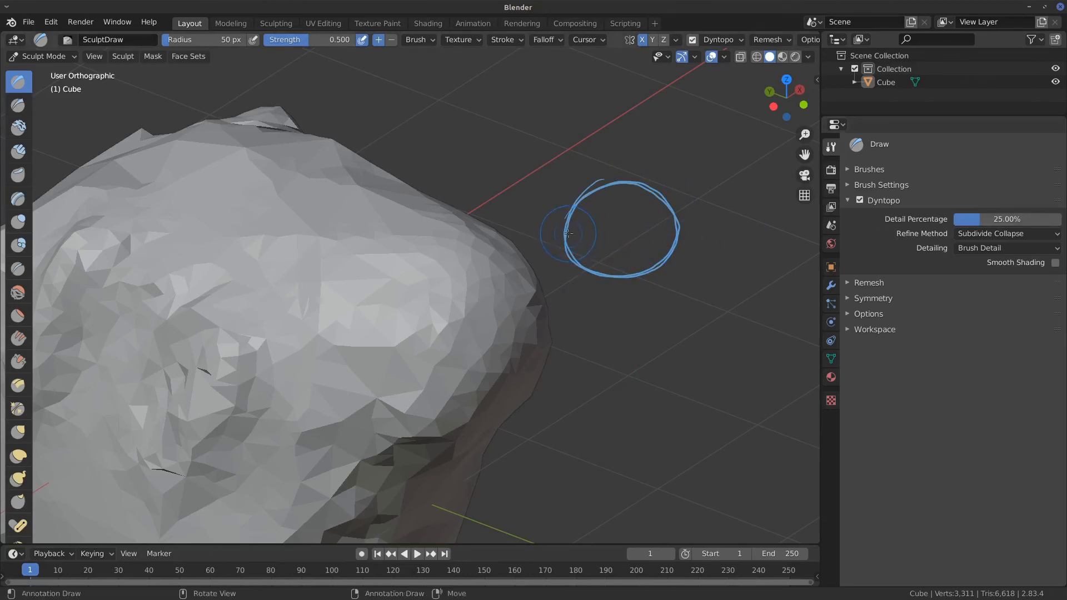
pyautogui.moveTo(568, 232); pyautogui.dragTo(683, 231)
pyautogui.moveTo(621, 225); pyautogui.dragTo(620, 239)
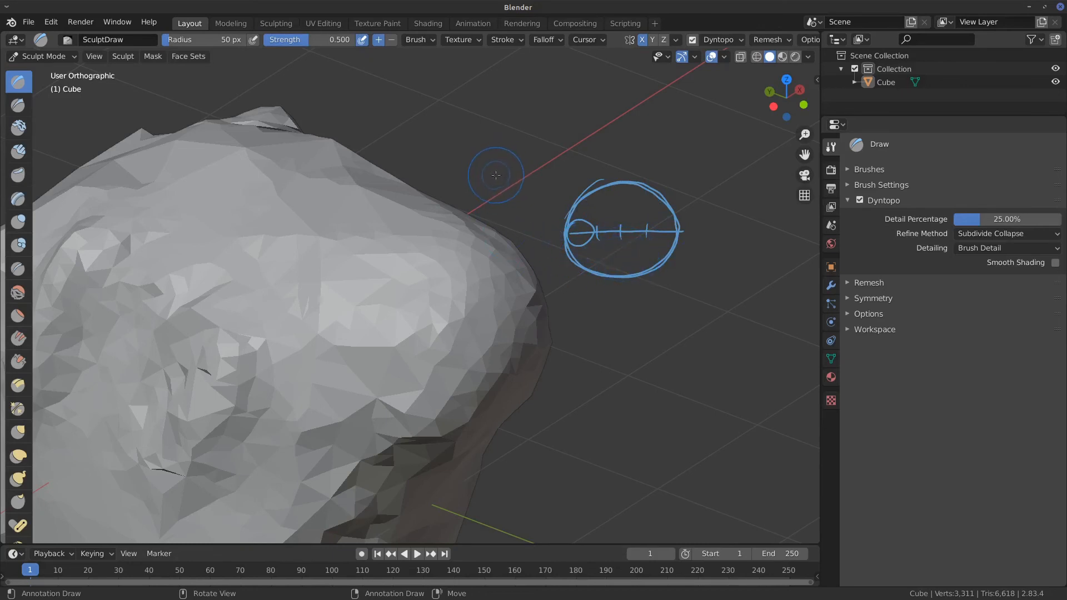
# Sculpt on the rounded form with the Draw brush at a 50 px radius and again at 154 px.
pyautogui.moveTo(417, 269); pyautogui.dragTo(424, 266)
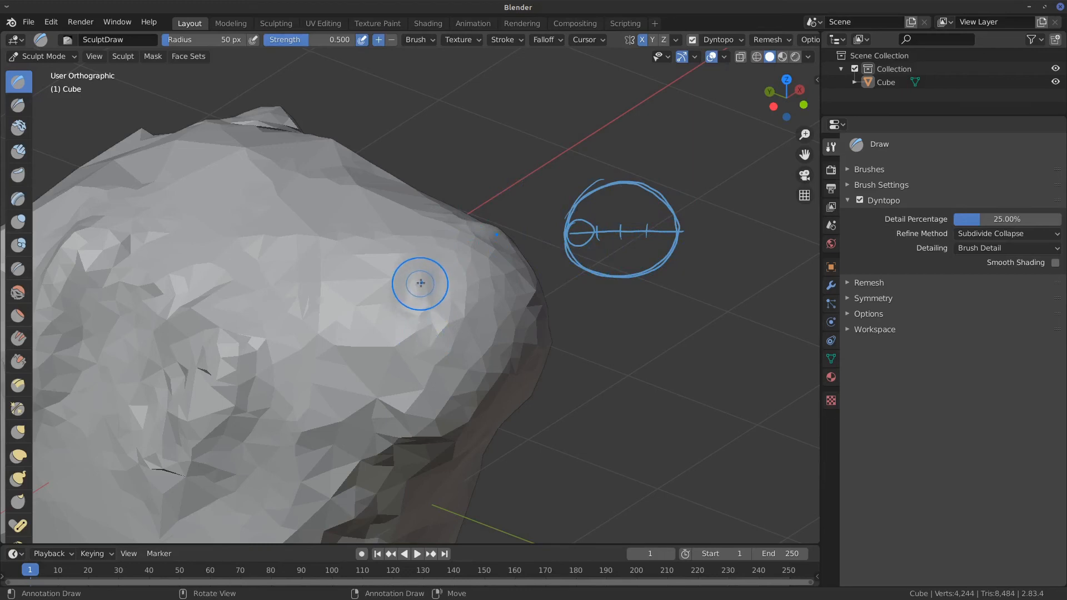
pyautogui.press('f')
pyautogui.moveTo(421, 286)
pyautogui.mouseDown()
pyautogui.moveTo(375, 295)
pyautogui.moveTo(365, 326)
pyautogui.mouseUp()
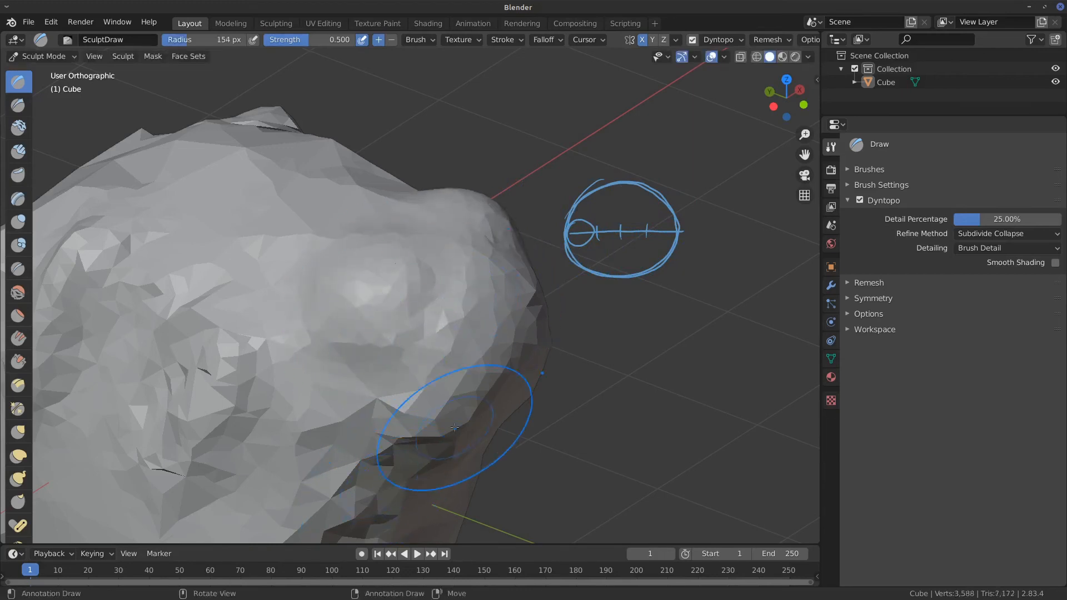
# Start a new file with the default cube scene.
pyautogui.scroll(-3, 389, 445)
pyautogui.moveTo(396, 401); pyautogui.dragTo(436, 274, button='middle')
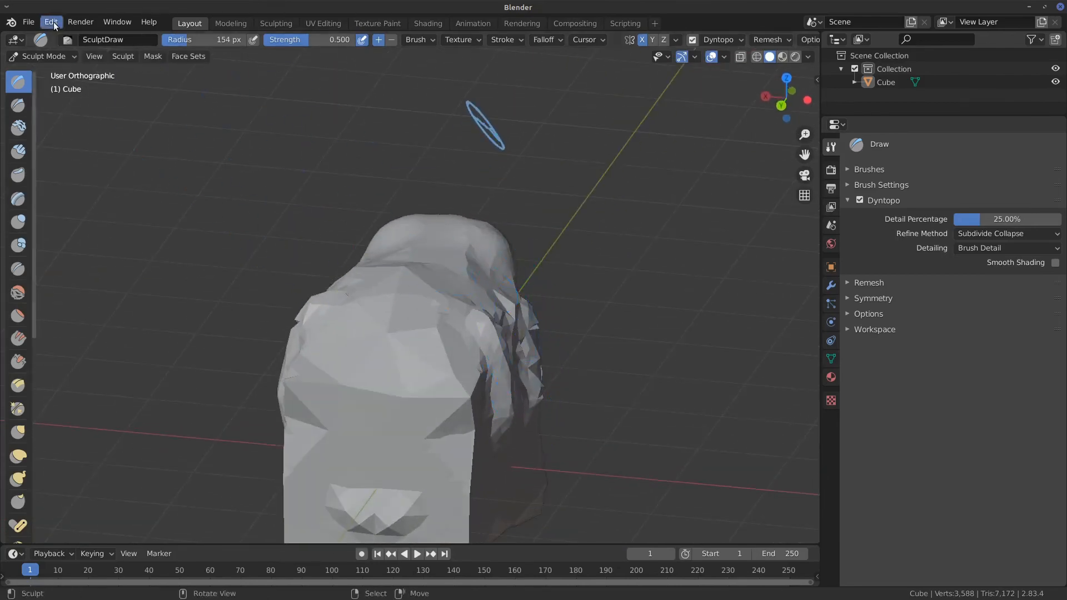
pyautogui.click(28, 22)
pyautogui.moveTo(108, 61)
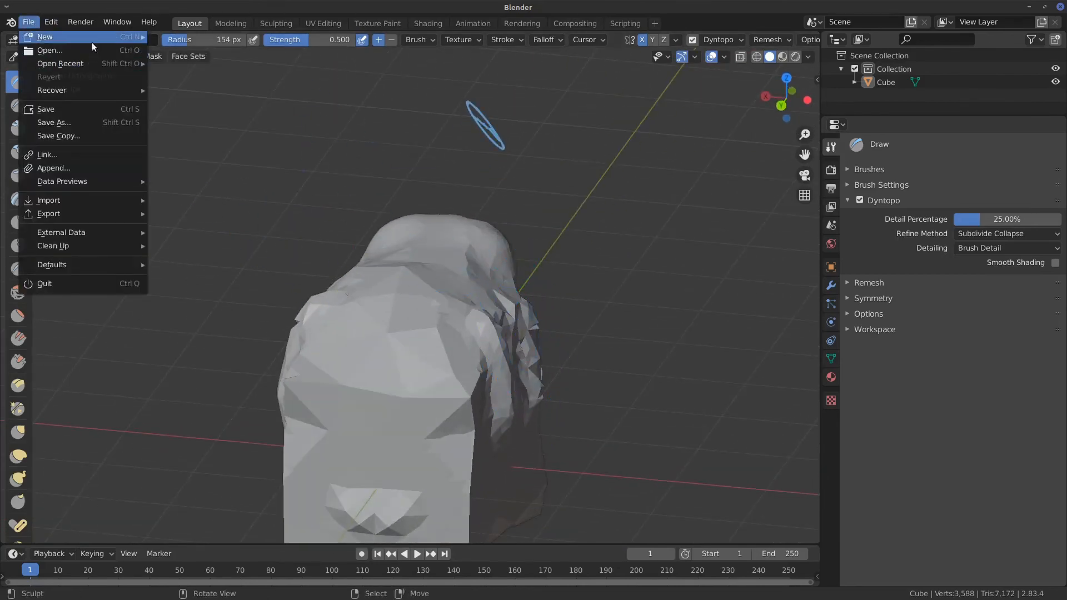
pyautogui.moveTo(50, 37)
pyautogui.click(204, 37)
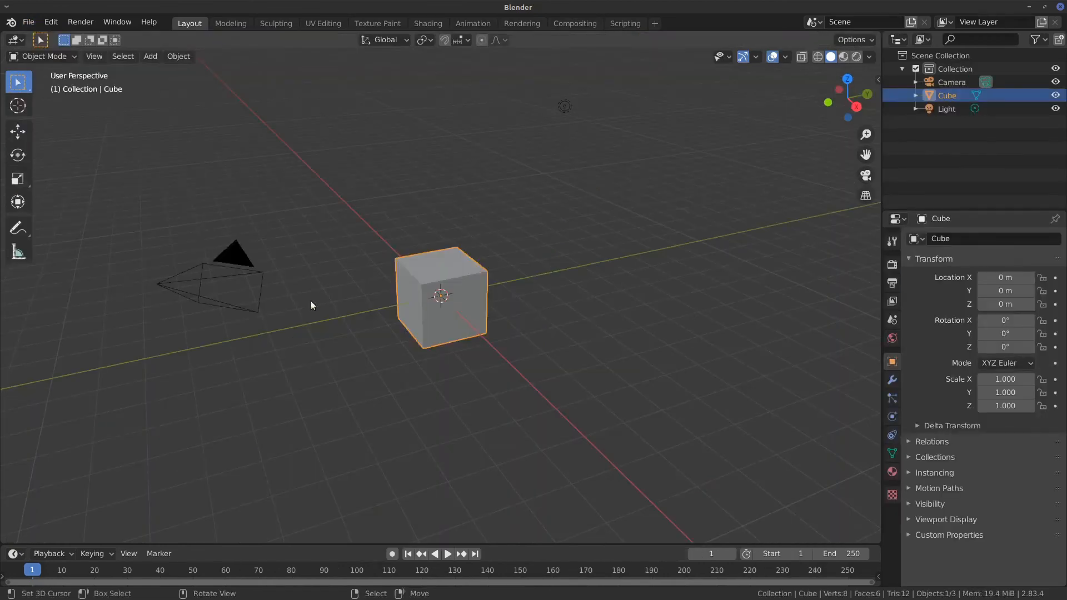
# Delete the camera and the light from the scene.
pyautogui.rightClick(261, 290)
pyautogui.keyDown('shift'); pyautogui.rightClick(564, 107); pyautogui.keyUp('shift')
pyautogui.press('x')
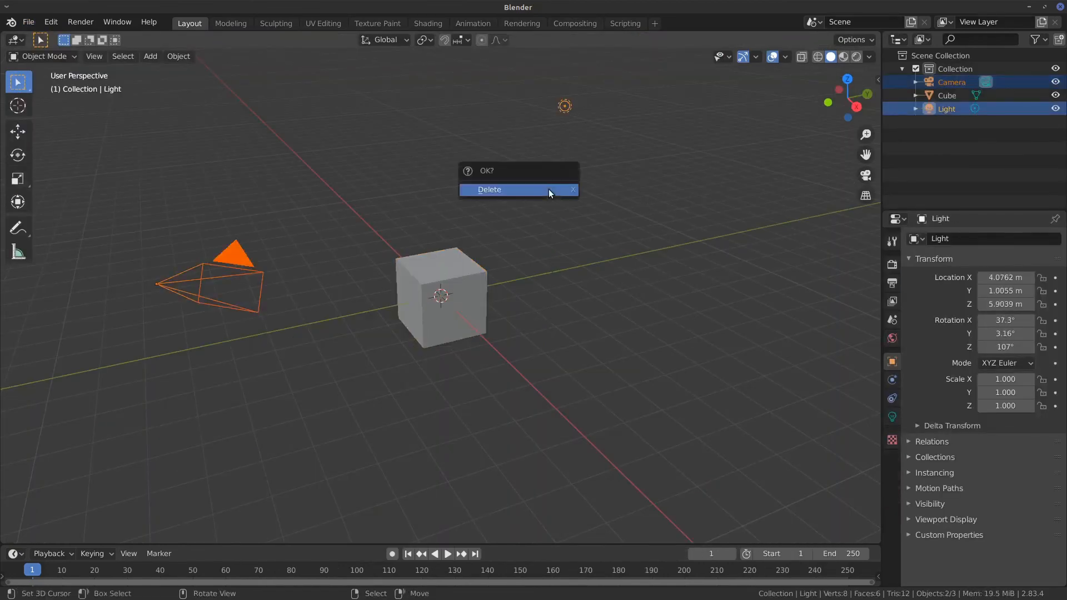
pyautogui.click(548, 189)
# Select the cube and switch it to Sculpt Mode.
pyautogui.rightClick(455, 300)
pyautogui.press('s')
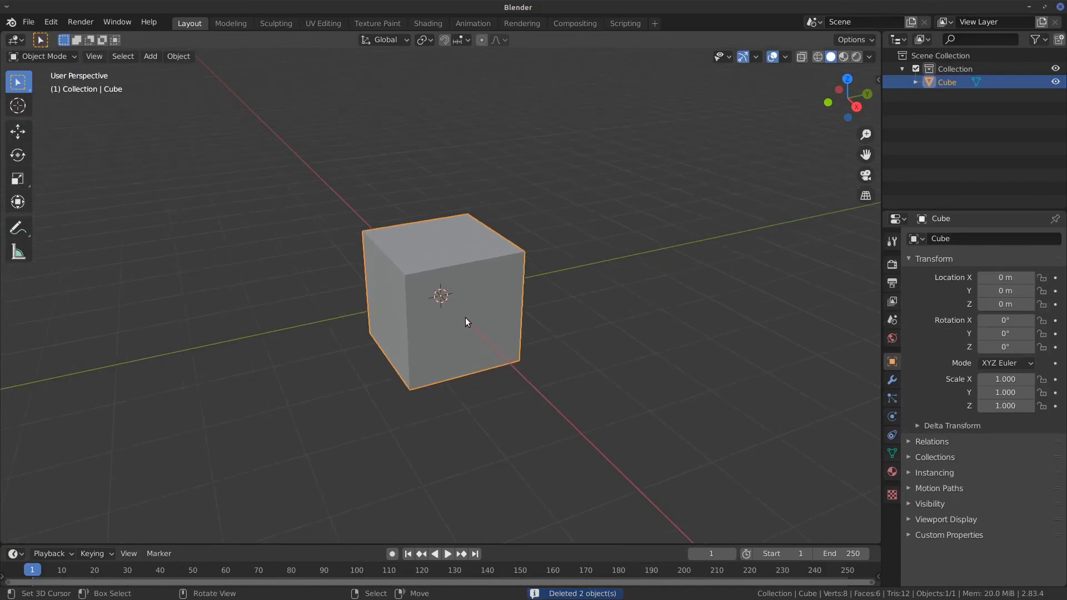
pyautogui.click(465, 318)
pyautogui.click(42, 56)
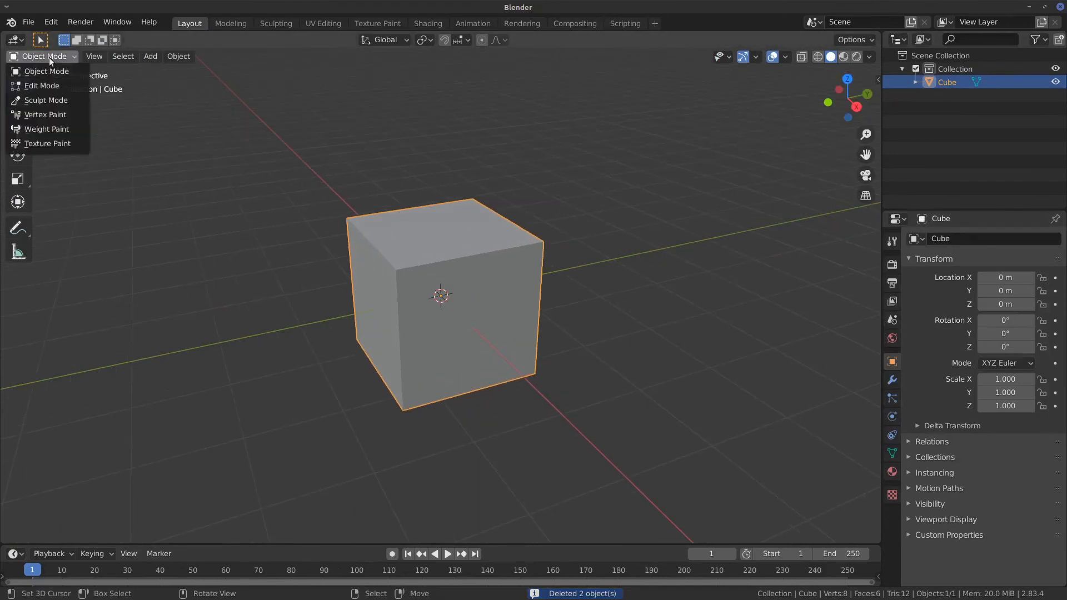
pyautogui.click(46, 100)
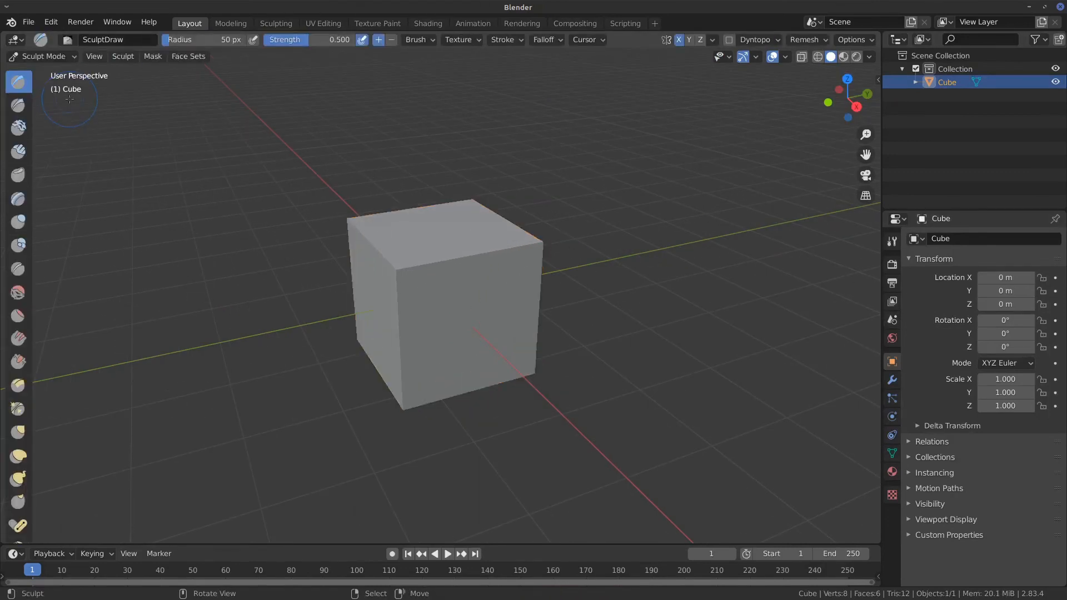
# Enable Dyntopo on the cube, accepting the loss of vertex data, and expand the Dyntopo settings among the active tool's properties.
pyautogui.moveTo(677, 322); pyautogui.dragTo(698, 204, button='middle')
pyautogui.click(730, 43)
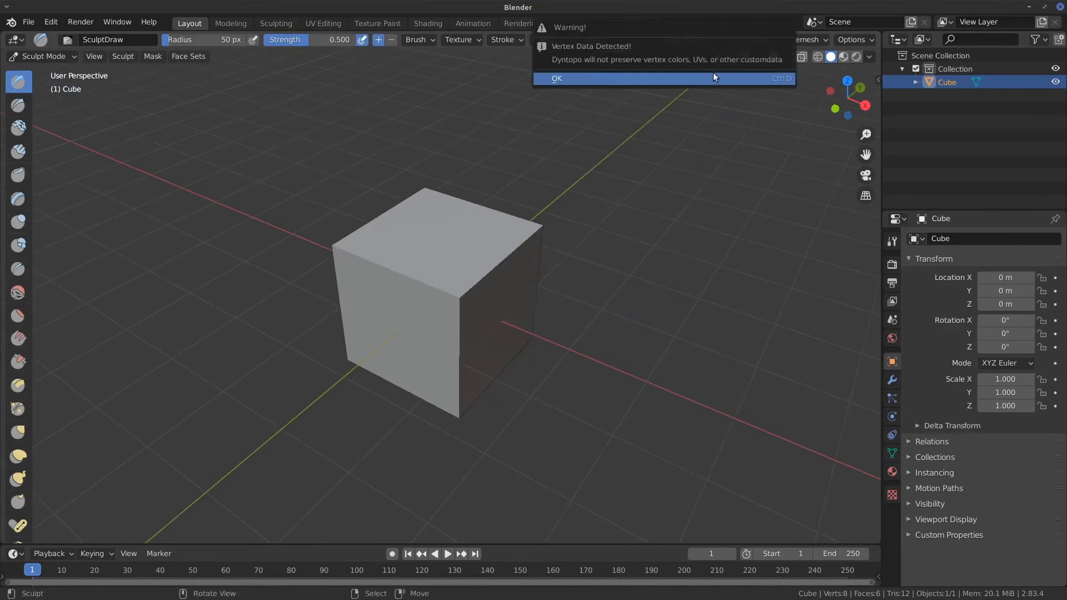
pyautogui.click(715, 74)
pyautogui.click(769, 40)
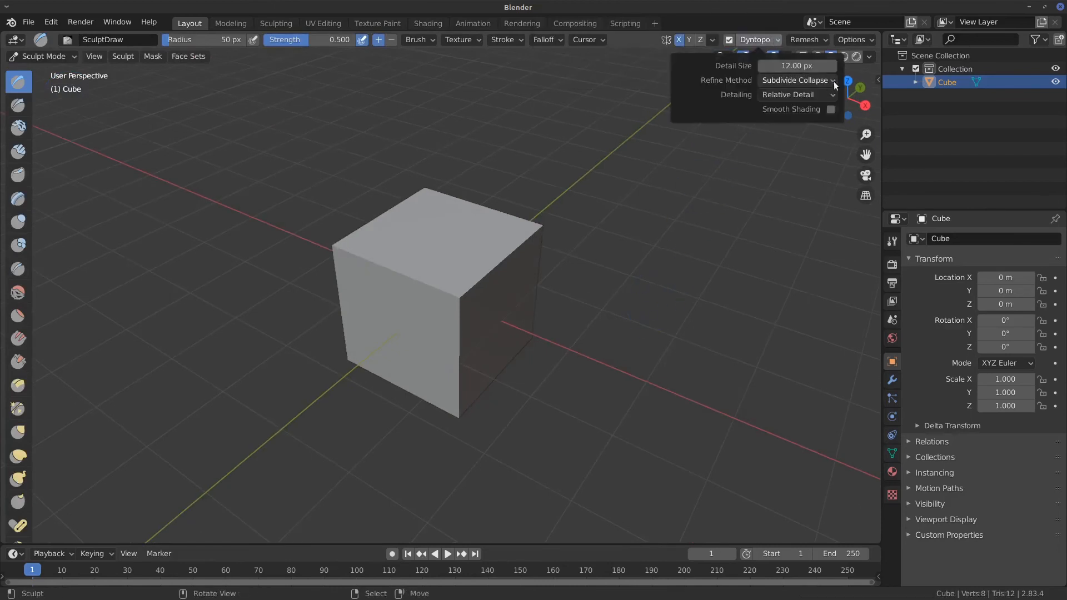
pyautogui.click(893, 244)
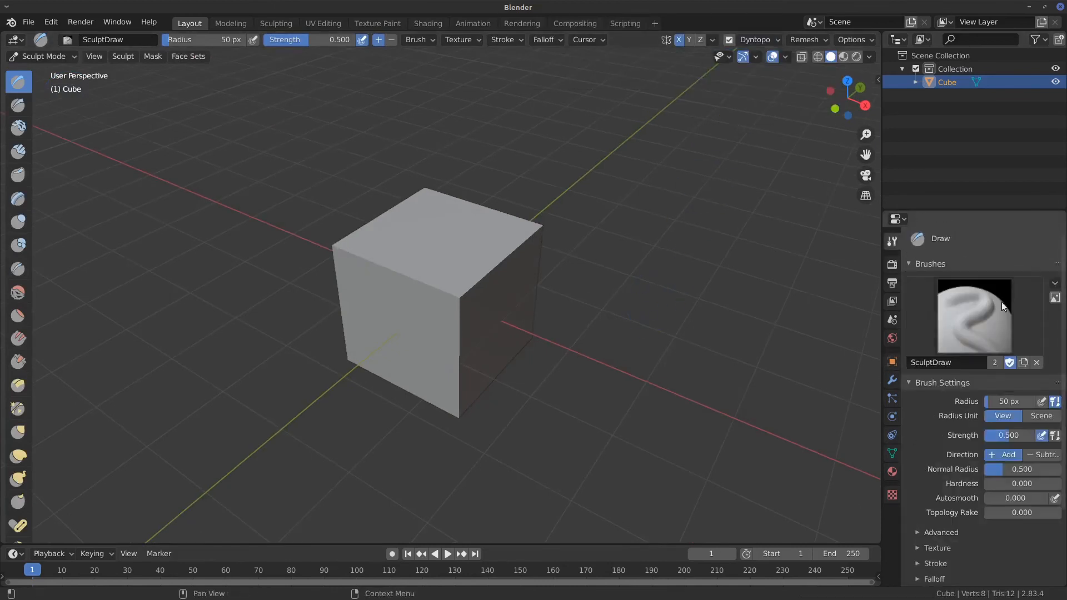
pyautogui.moveTo(954, 210); pyautogui.dragTo(954, 97)
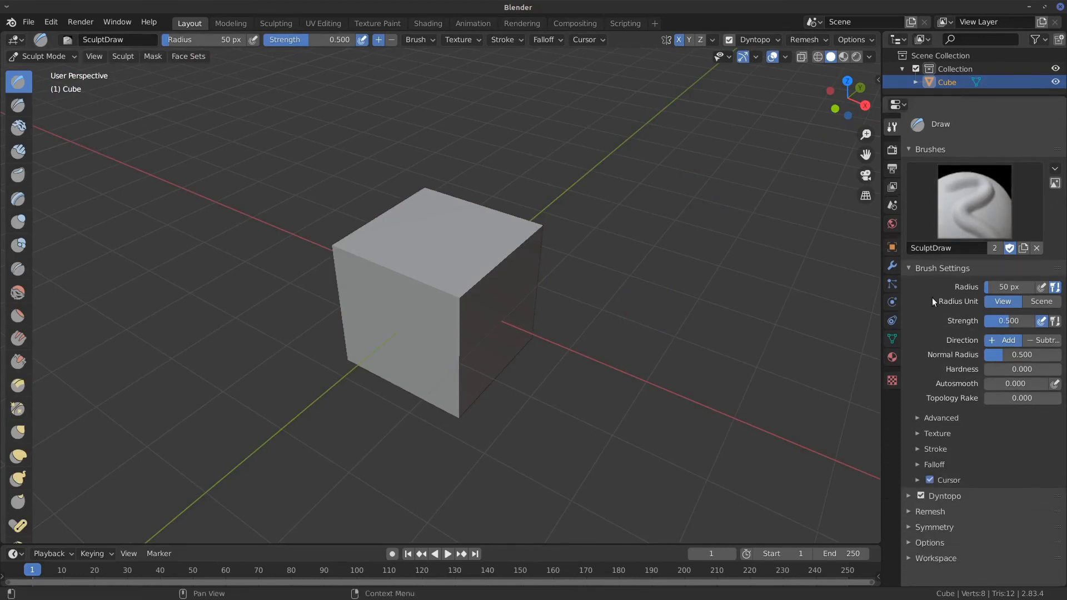
pyautogui.click(917, 268)
pyautogui.click(915, 285)
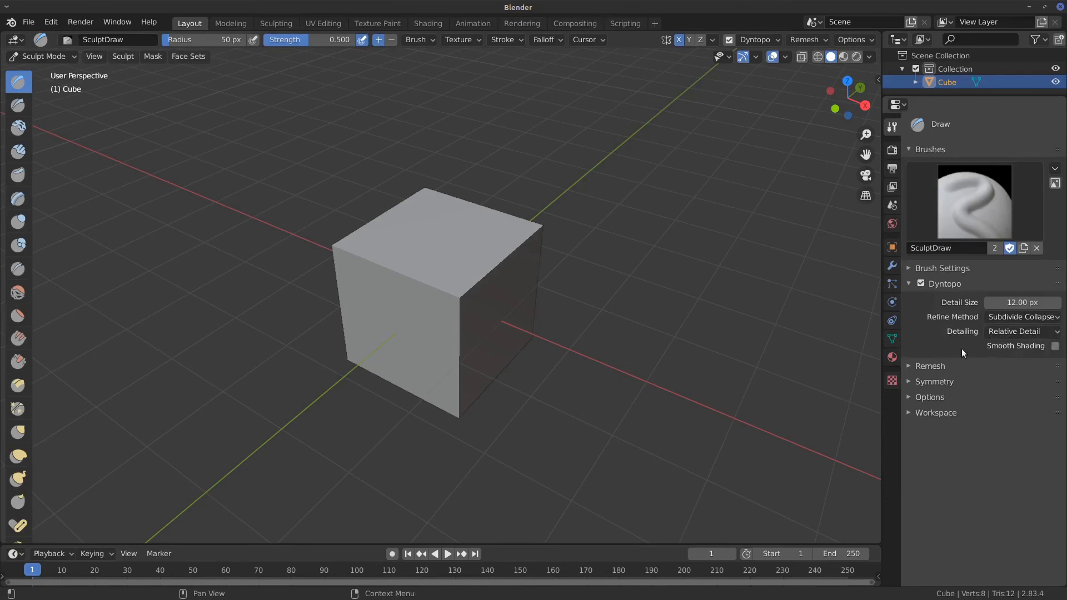
# Set the Dyntopo detailing to Brush Detail and widen the properties area so the settings are easier to read.
pyautogui.click(1005, 331)
pyautogui.click(999, 376)
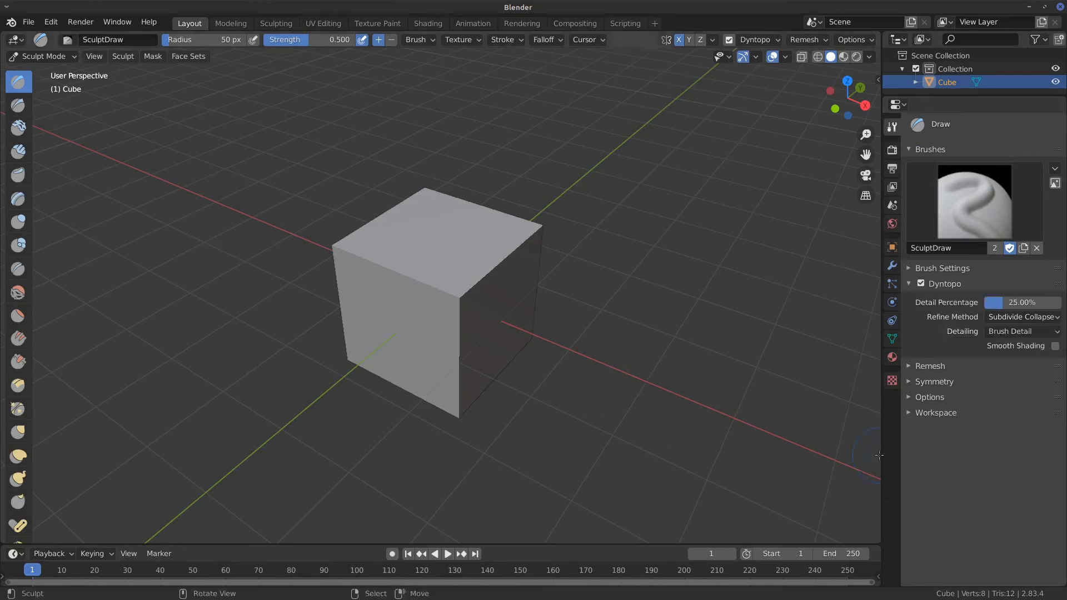
pyautogui.moveTo(881, 455); pyautogui.dragTo(849, 462)
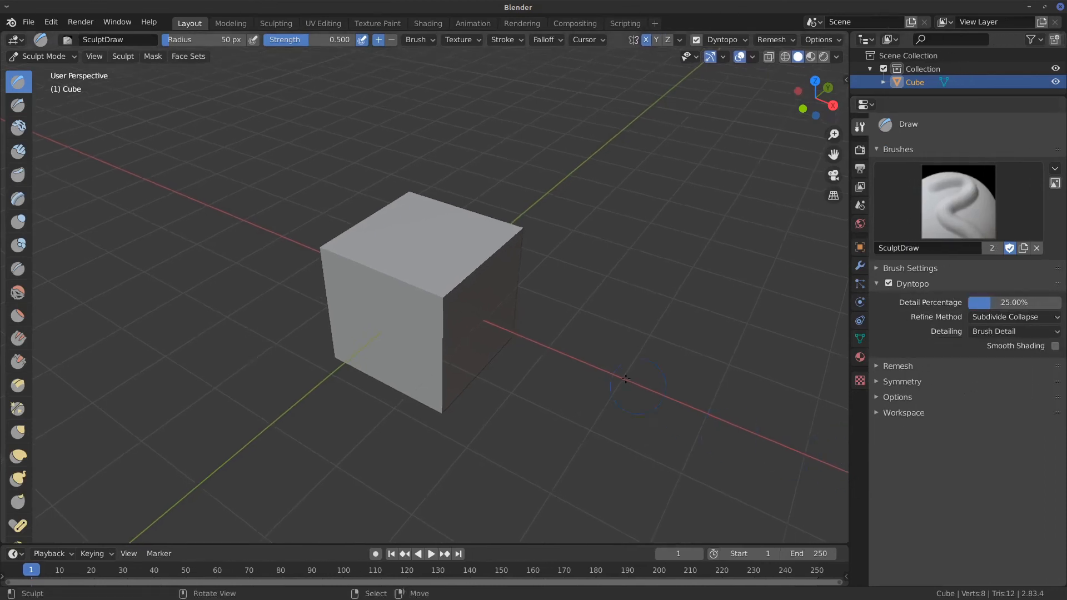
# Sculpt a mirrored vertical stroke on the cube's top face in top orthographic view and undo it.
pyautogui.moveTo(564, 344); pyautogui.dragTo(694, 288, button='middle')
pyautogui.scroll(2, 547, 298)
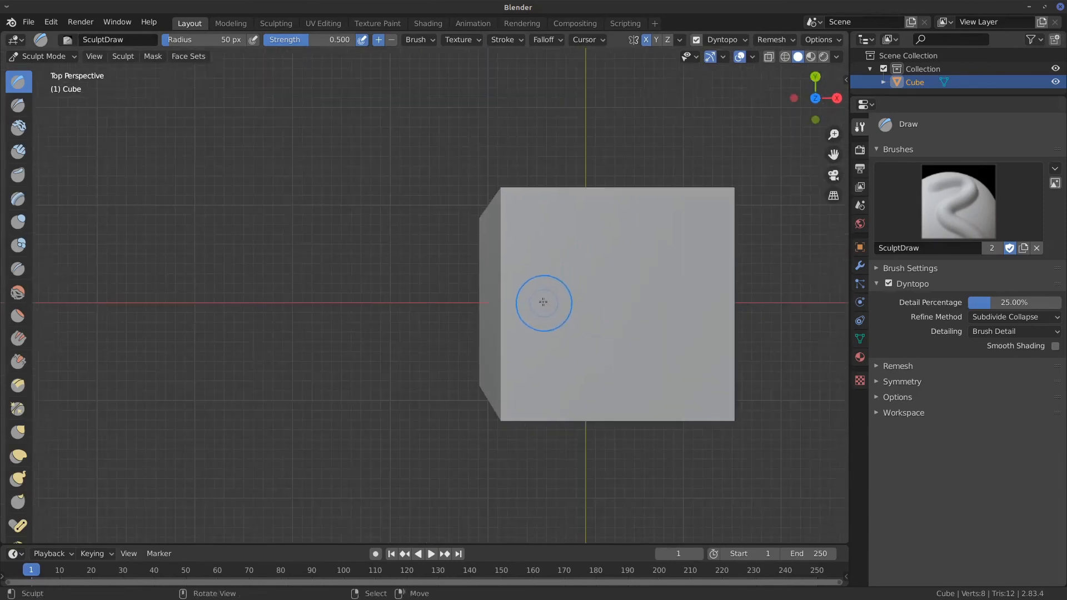
pyautogui.press('KP_5')
pyautogui.moveTo(524, 250)
pyautogui.mouseDown()
pyautogui.moveTo(527, 240)
pyautogui.moveTo(519, 362)
pyautogui.moveTo(526, 247)
pyautogui.mouseUp()
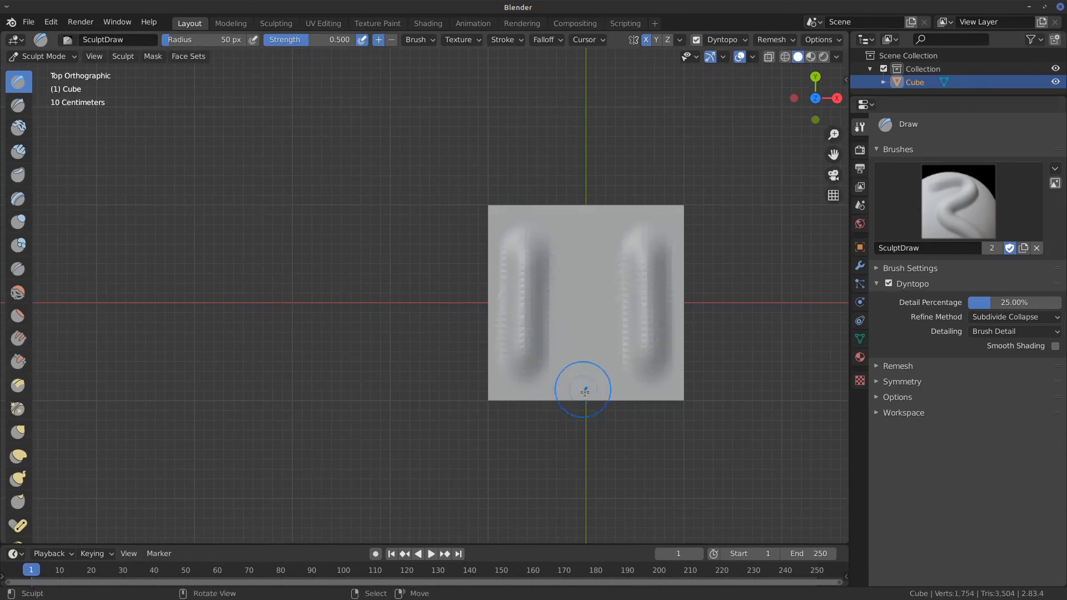
pyautogui.hotkey('ctrl', 'z')
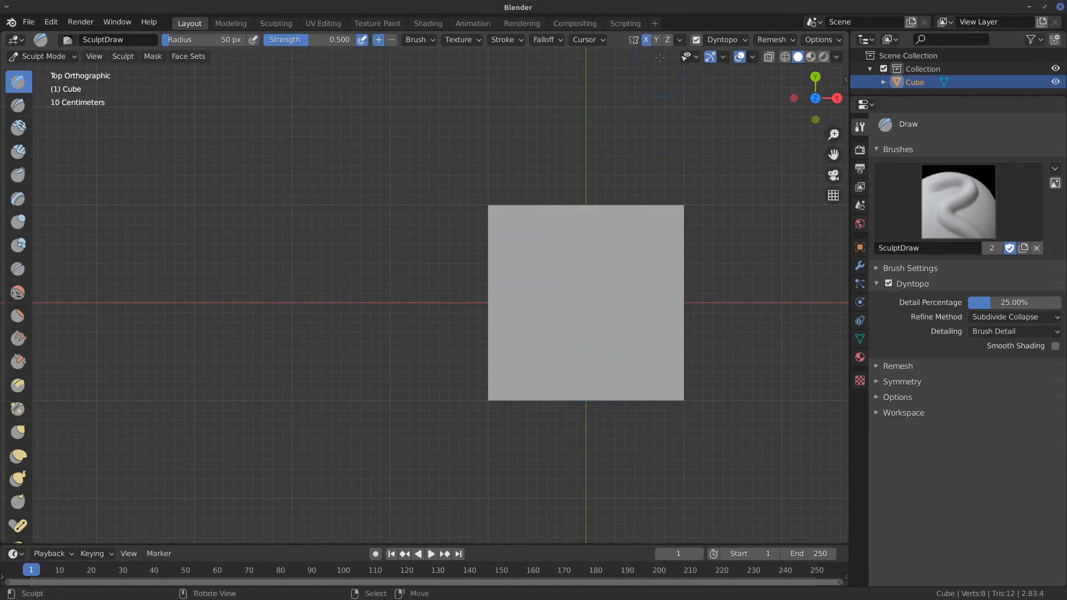
# Turn off X symmetry and sculpt a vertical stroke along the left part of the cube's top face.
pyautogui.click(648, 43)
pyautogui.moveTo(519, 234)
pyautogui.mouseDown()
pyautogui.moveTo(520, 372)
pyautogui.moveTo(522, 359)
pyautogui.mouseUp()
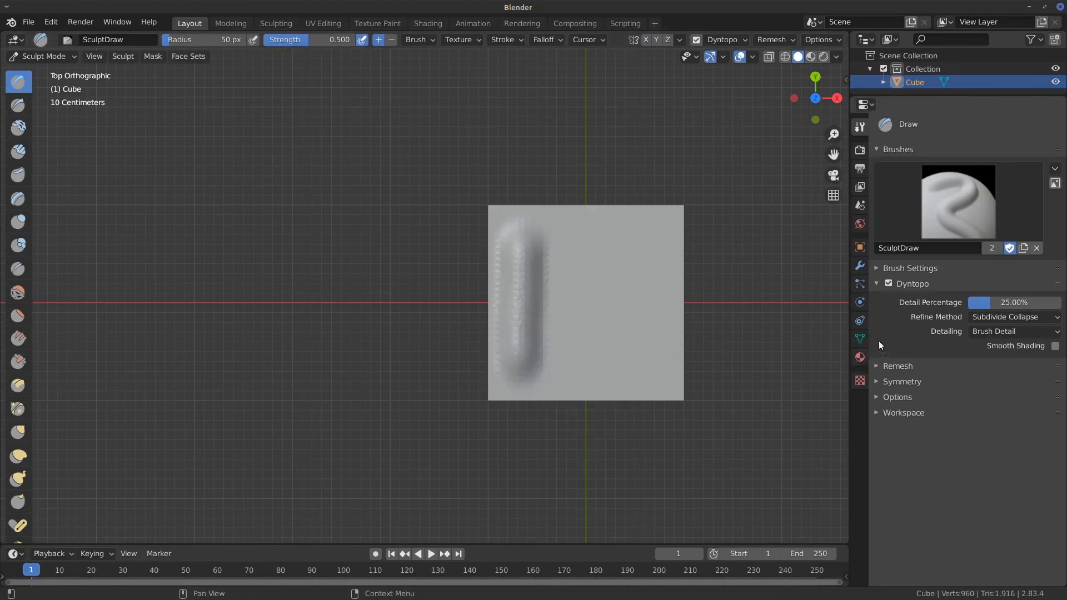
# Set the Dyntopo detail percentage to 100% and sculpt a vertical stroke down the middle of the top face.
pyautogui.click(1000, 302)
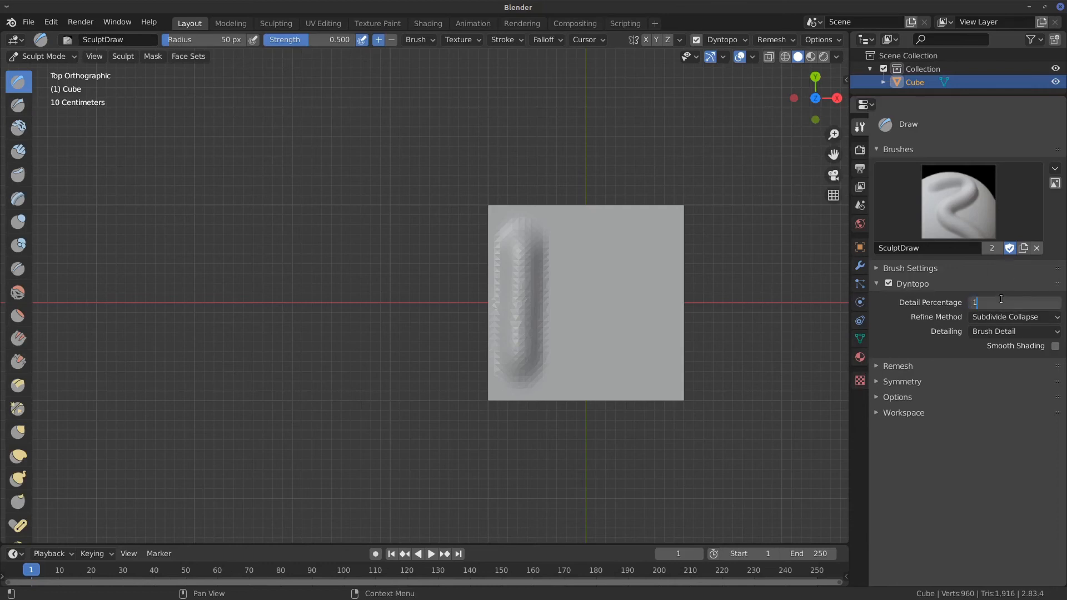
pyautogui.press('Return')
pyautogui.moveTo(590, 252)
pyautogui.mouseDown()
pyautogui.moveTo(592, 350)
pyautogui.moveTo(598, 325)
pyautogui.mouseUp()
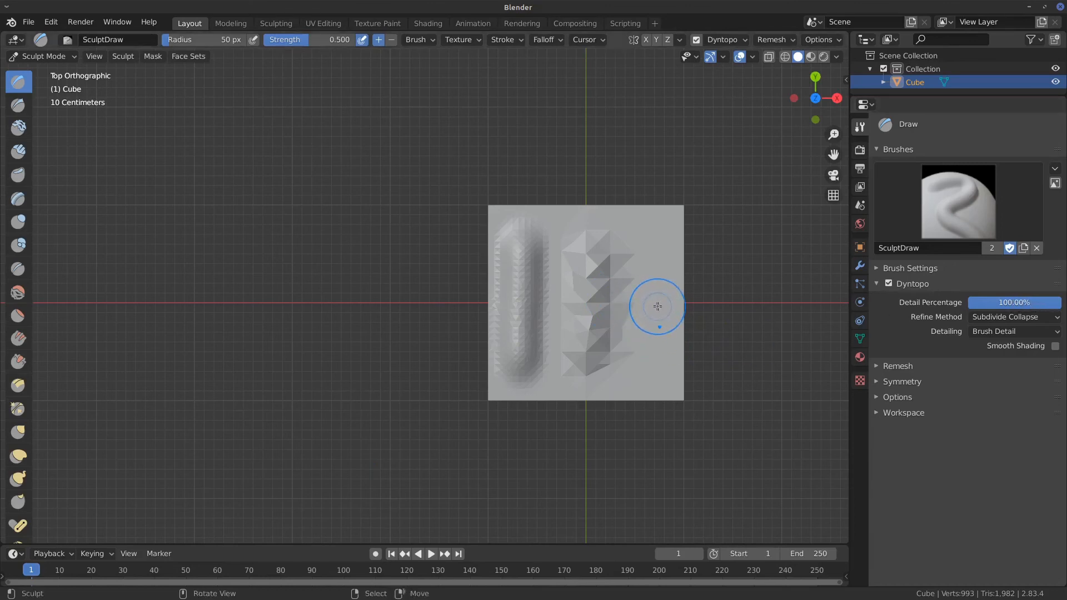
# Reduce the brush radius to 15 px and sculpt a thin vertical stroke along the right part of the top face.
pyautogui.press('[')
pyautogui.press('[')
pyautogui.press('[')
pyautogui.press('[')
pyautogui.press('[')
pyautogui.press('[')
pyautogui.press('[')
pyautogui.press('[')
pyautogui.press('[')
pyautogui.press('[')
pyautogui.moveTo(654, 240)
pyautogui.mouseDown()
pyautogui.moveTo(654, 303)
pyautogui.moveTo(655, 285)
pyautogui.mouseUp()
pyautogui.moveTo(652, 348); pyautogui.dragTo(653, 367)
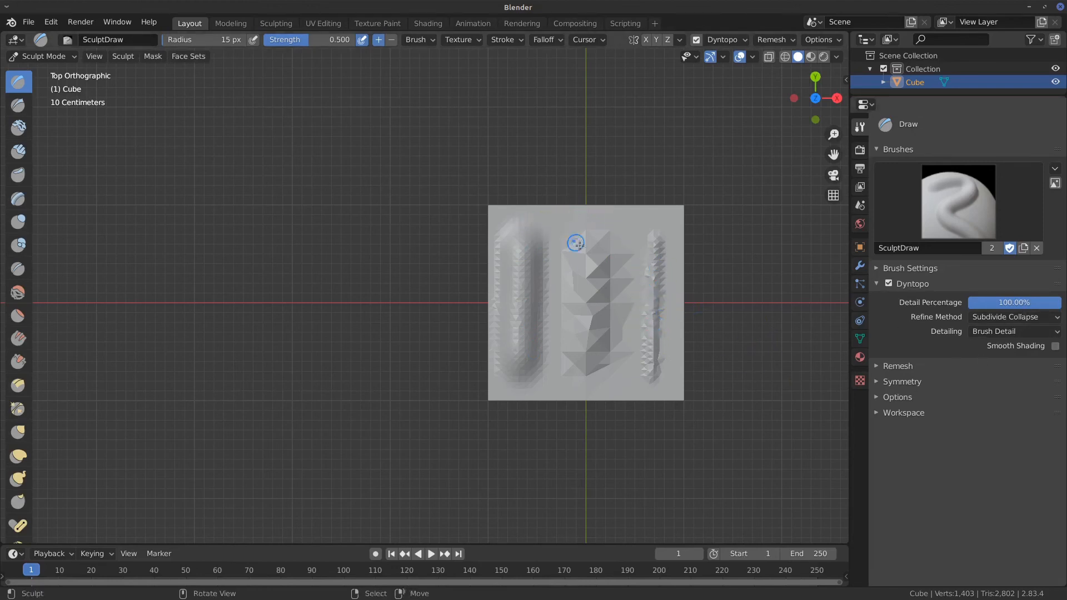
# Enlarge the brush radius to 74 px and sculpt over the middle stroke on the top face.
pyautogui.press('[')
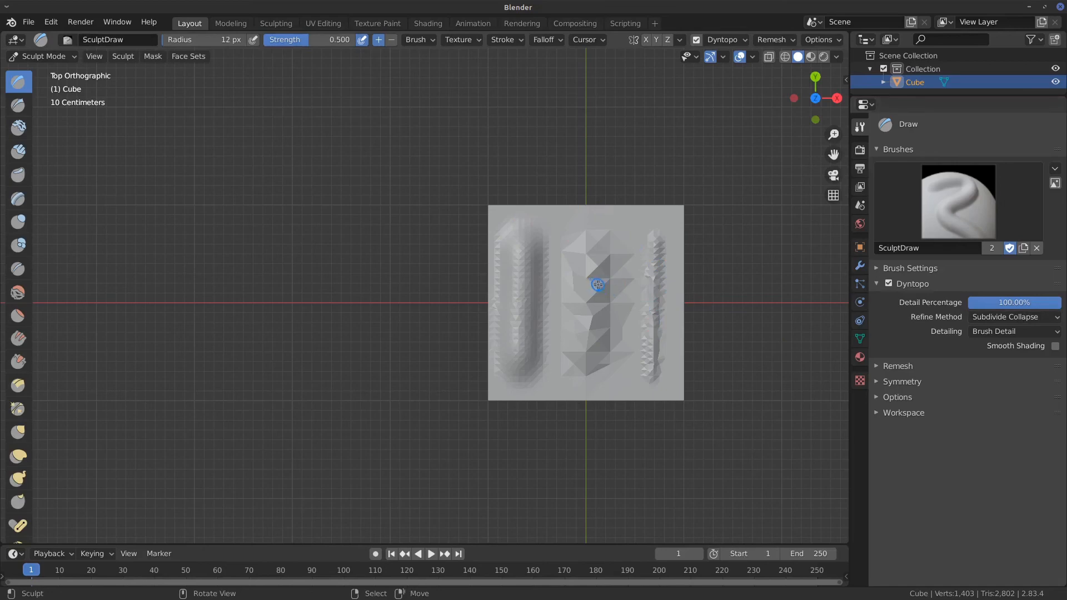
pyautogui.press(']')
pyautogui.press(']')
pyautogui.press(']')
pyautogui.press(']')
pyautogui.press(']')
pyautogui.press(']')
pyautogui.press(']')
pyautogui.press(']')
pyautogui.press(']')
pyautogui.press(']')
pyautogui.press(']')
pyautogui.press(']')
pyautogui.press(']')
pyautogui.press(']')
pyautogui.press(']')
pyautogui.moveTo(596, 284); pyautogui.dragTo(600, 295)
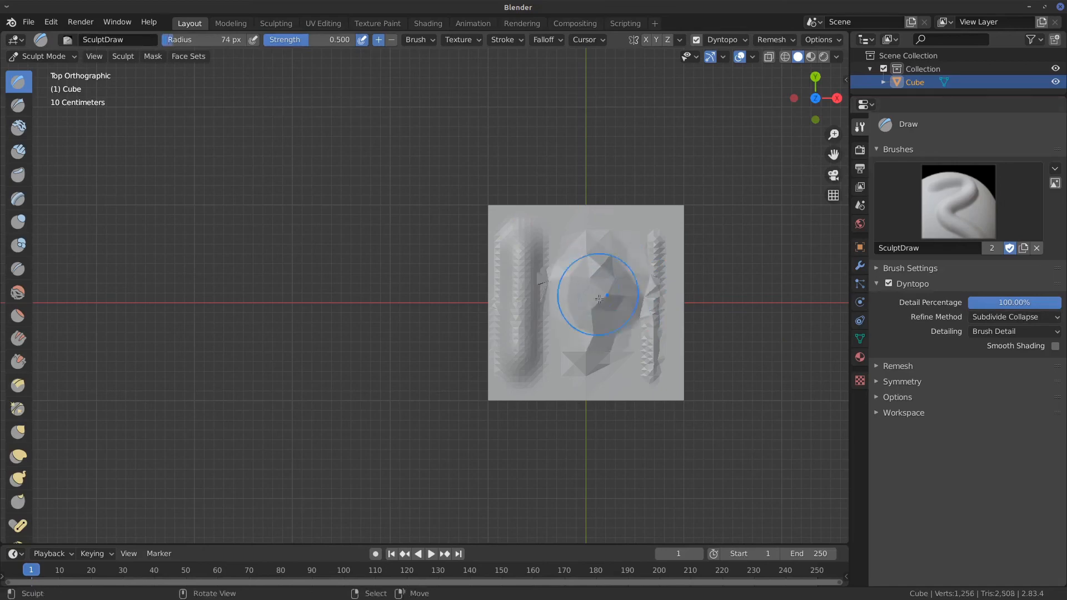
# Set the Dyntopo detail percentage to 25% and sculpt over the middle of the top face with the large brush.
pyautogui.moveTo(1032, 302); pyautogui.dragTo(970, 317)
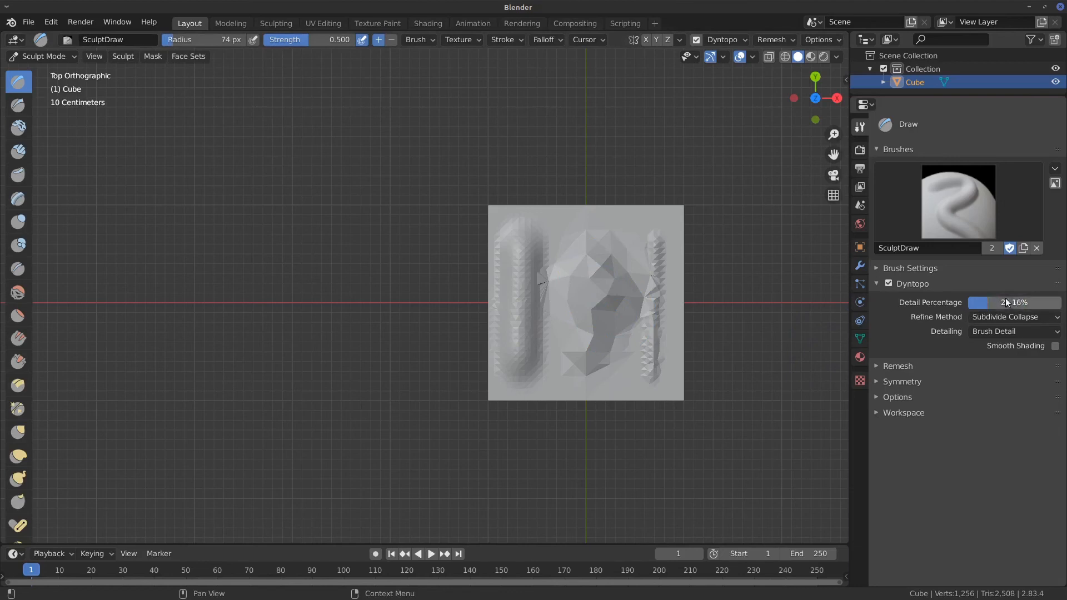
pyautogui.click(1010, 301)
pyautogui.click(978, 304)
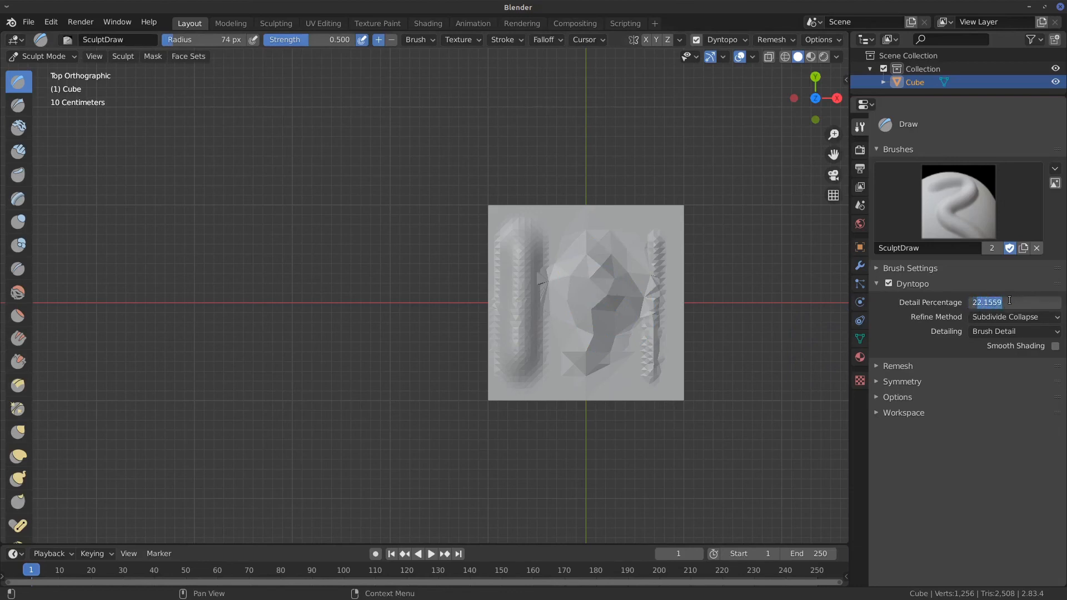
pyautogui.write('25')
pyautogui.press('Return')
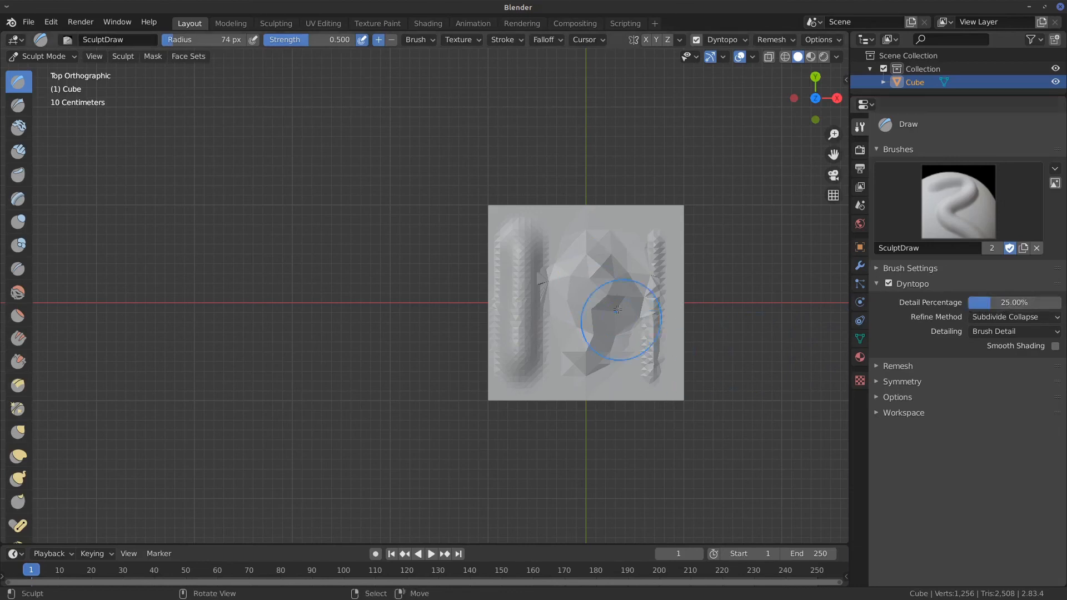
pyautogui.moveTo(581, 286)
pyautogui.mouseDown()
pyautogui.moveTo(597, 311)
pyautogui.moveTo(566, 261)
pyautogui.moveTo(597, 350)
pyautogui.moveTo(531, 289)
pyautogui.moveTo(617, 261)
pyautogui.moveTo(628, 361)
pyautogui.moveTo(645, 303)
pyautogui.mouseUp()
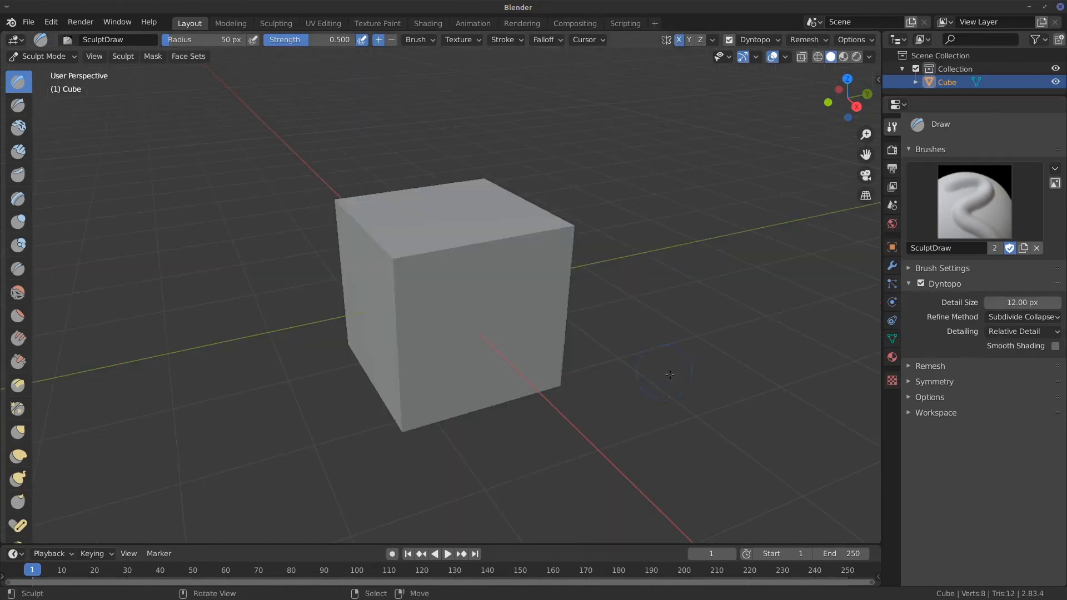
# Set the Dyntopo detailing method to Manual Detail.
pyautogui.click(1020, 316)
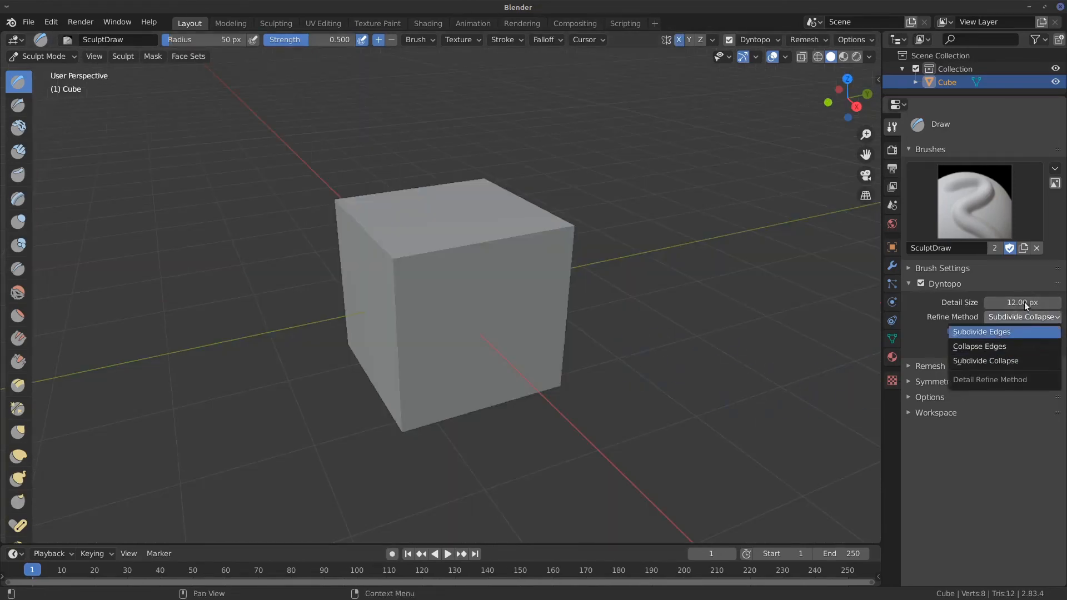
pyautogui.click(1016, 331)
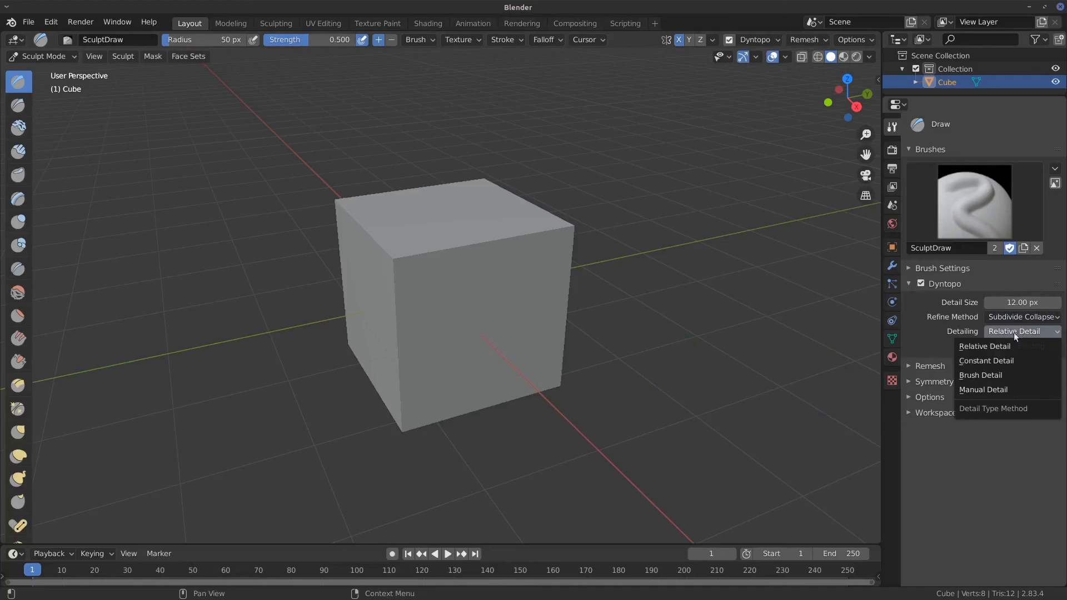
pyautogui.click(987, 390)
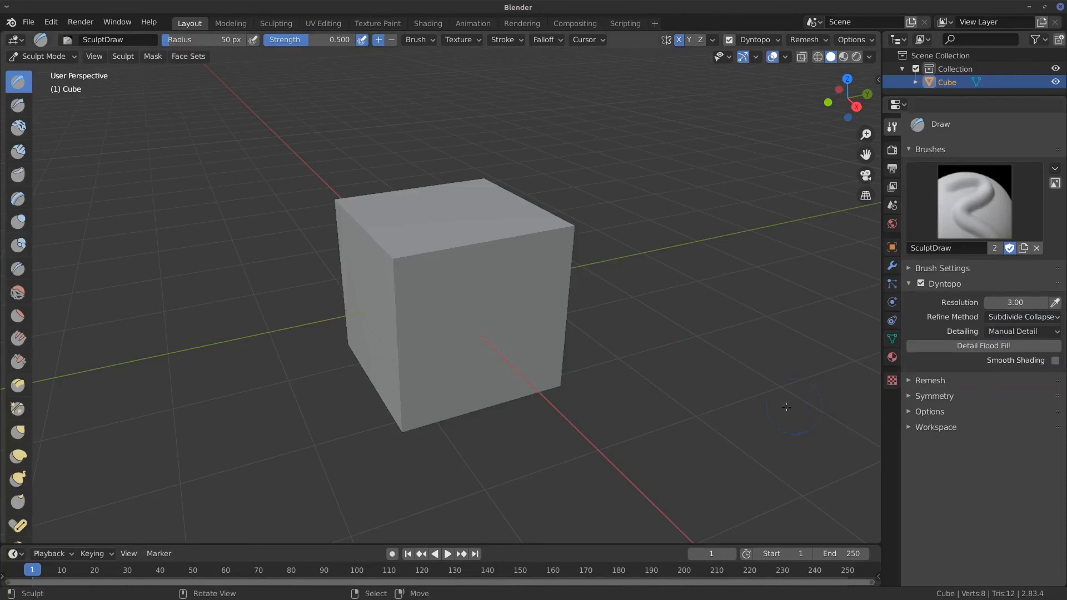
# Try sculpting along the cube's upper front edge and undo the stroke.
pyautogui.moveTo(401, 266); pyautogui.dragTo(402, 265)
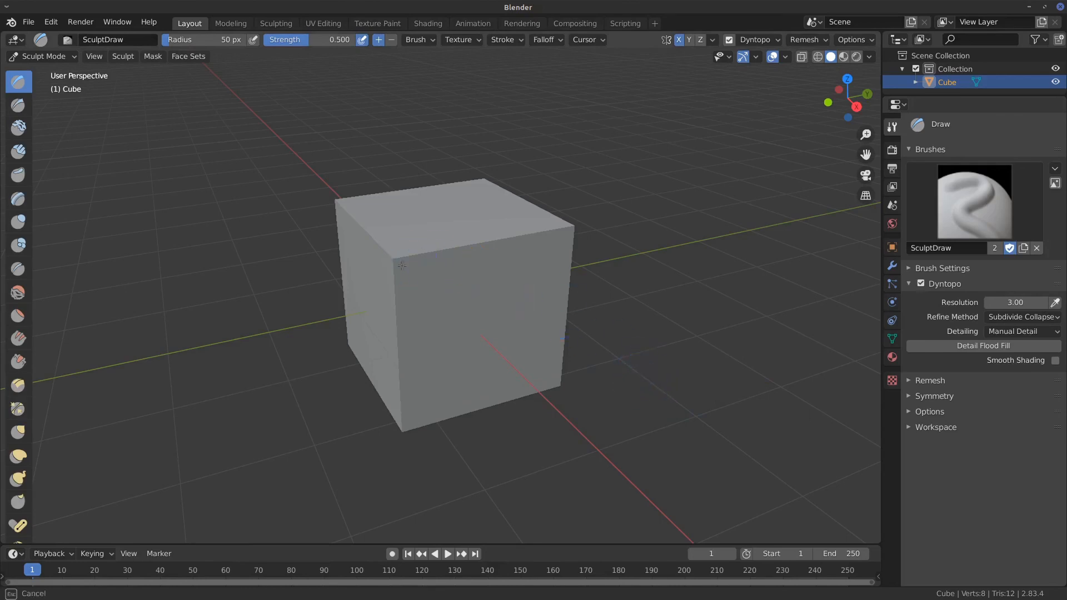
pyautogui.moveTo(514, 235)
pyautogui.mouseDown()
pyautogui.moveTo(552, 263)
pyautogui.moveTo(412, 258)
pyautogui.moveTo(422, 266)
pyautogui.mouseUp()
pyautogui.hotkey('ctrl', 'z')
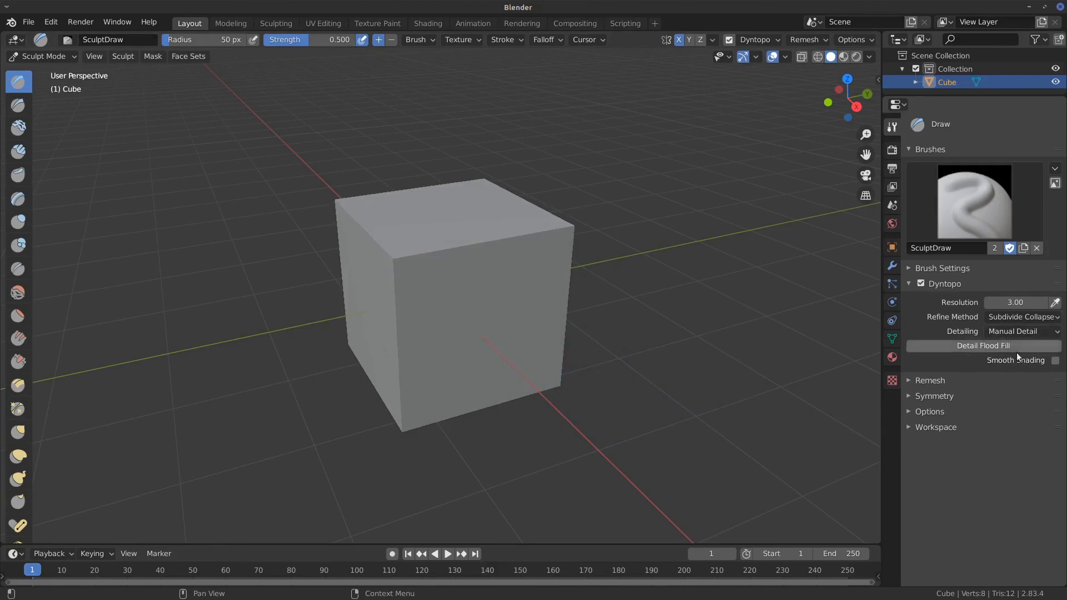
# Apply Detail Flood Fill to the cube at a resolution of 3.00.
pyautogui.click(1029, 331)
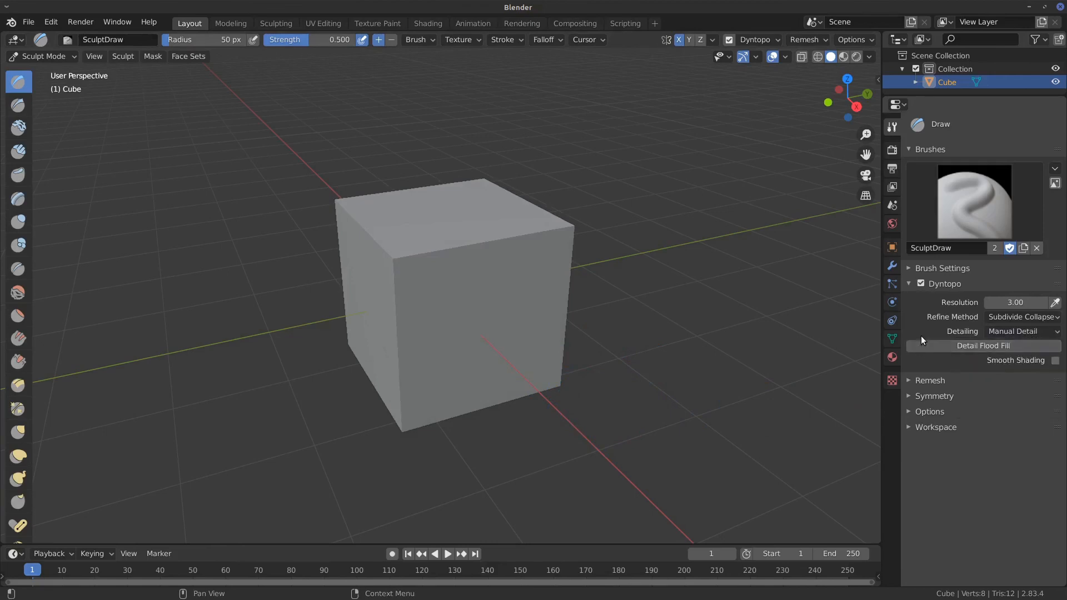
pyautogui.click(971, 346)
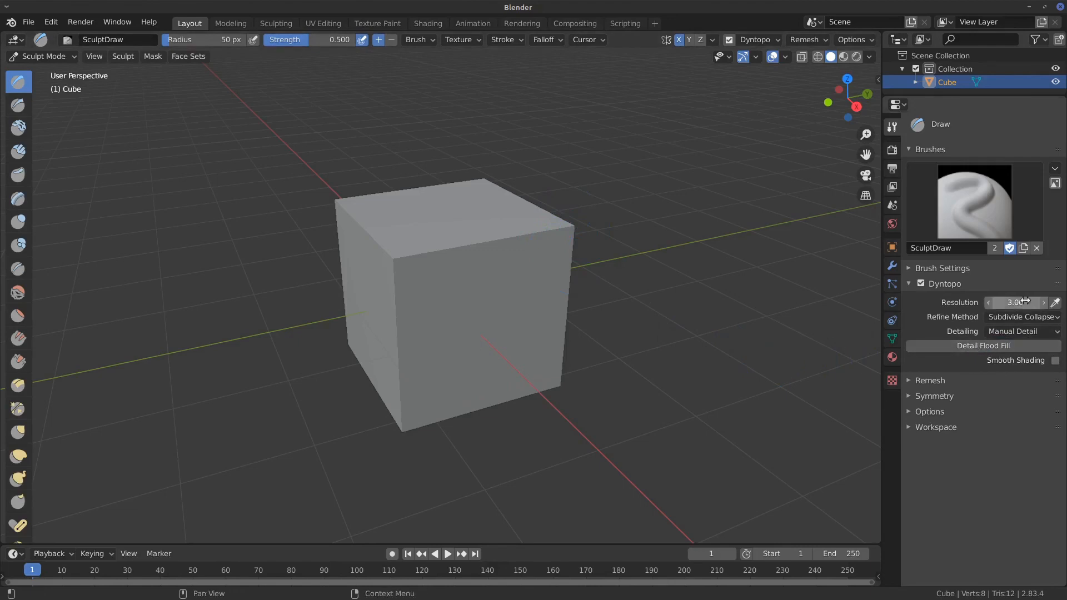
pyautogui.click(979, 345)
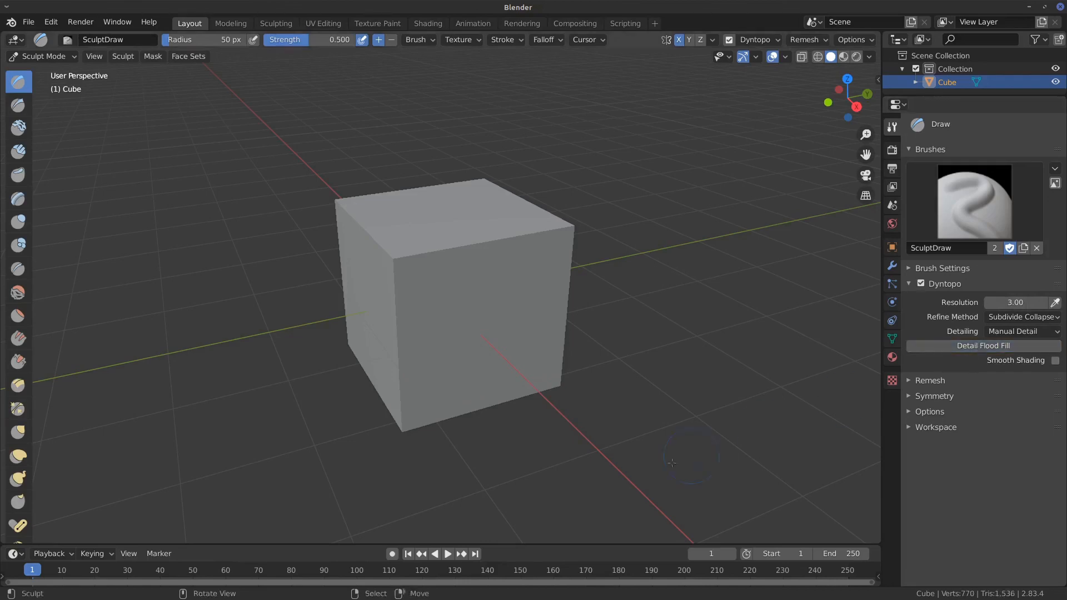
# Sculpt Draw strokes over several sides of the cube, including its lower edges and underside.
pyautogui.moveTo(536, 228)
pyautogui.mouseDown()
pyautogui.moveTo(500, 261)
pyautogui.moveTo(451, 266)
pyautogui.moveTo(527, 356)
pyautogui.moveTo(510, 299)
pyautogui.moveTo(400, 262)
pyautogui.moveTo(372, 266)
pyautogui.moveTo(527, 311)
pyautogui.moveTo(576, 369)
pyautogui.mouseUp()
pyautogui.moveTo(606, 354)
pyautogui.mouseDown(button='middle')
pyautogui.moveTo(491, 389)
pyautogui.moveTo(505, 382)
pyautogui.mouseUp(button='middle')
pyautogui.moveTo(466, 311)
pyautogui.mouseDown()
pyautogui.moveTo(452, 297)
pyautogui.moveTo(559, 244)
pyautogui.moveTo(550, 283)
pyautogui.mouseUp()
pyautogui.moveTo(591, 340); pyautogui.dragTo(570, 282, button='middle')
pyautogui.moveTo(489, 317)
pyautogui.mouseDown()
pyautogui.moveTo(508, 350)
pyautogui.moveTo(472, 355)
pyautogui.moveTo(514, 389)
pyautogui.mouseUp()
pyautogui.moveTo(514, 389); pyautogui.dragTo(651, 383, button='middle')
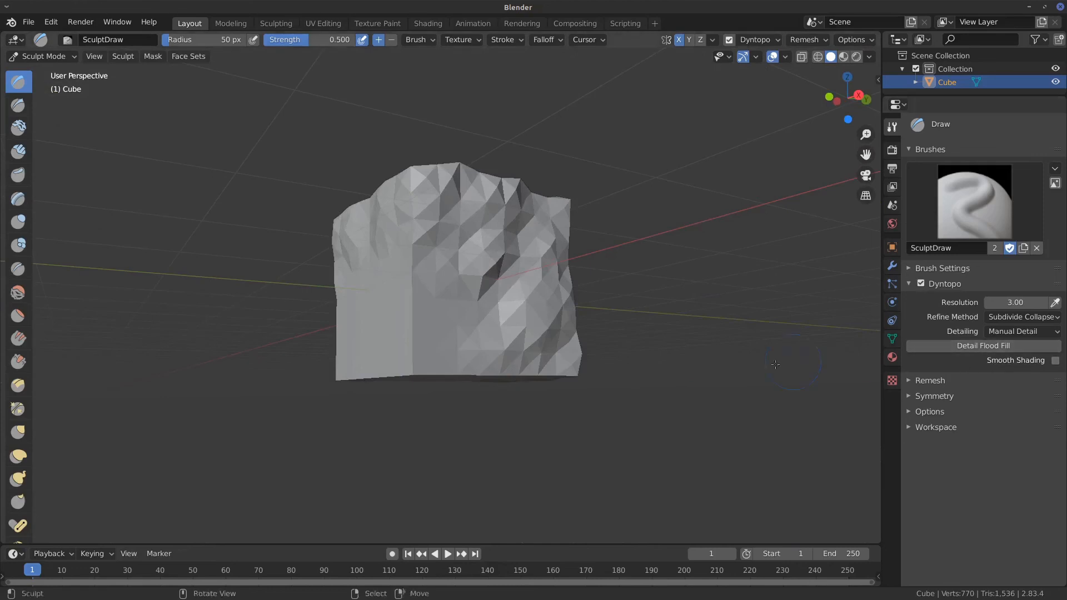
pyautogui.moveTo(542, 389); pyautogui.dragTo(650, 386, button='middle')
pyautogui.moveTo(534, 367); pyautogui.dragTo(461, 375)
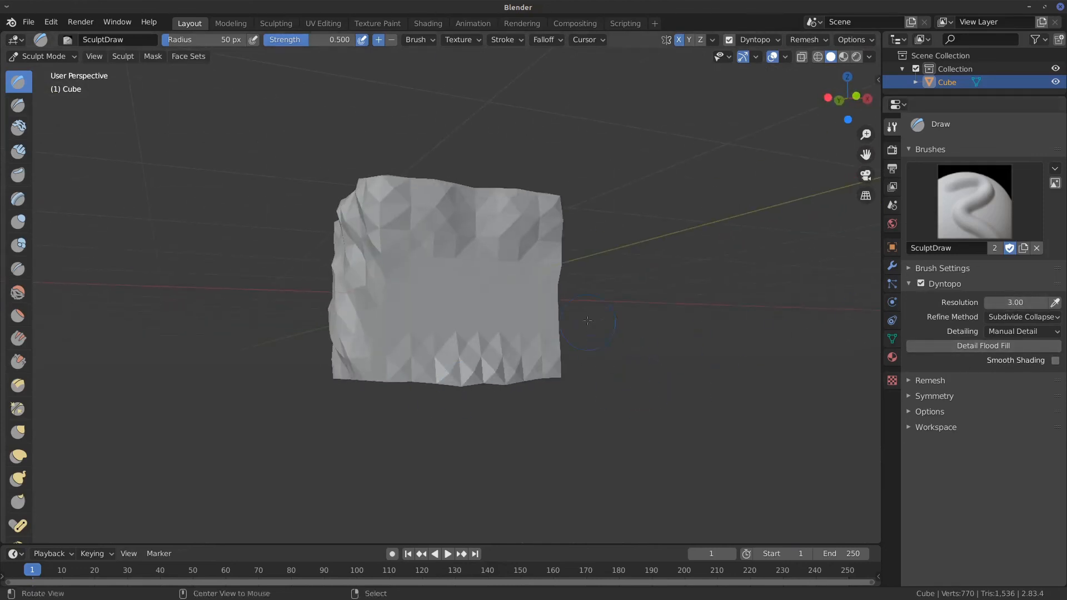
pyautogui.moveTo(606, 261); pyautogui.dragTo(550, 259, button='middle')
pyautogui.moveTo(520, 253)
pyautogui.mouseDown()
pyautogui.moveTo(528, 355)
pyautogui.moveTo(540, 342)
pyautogui.mouseUp()
pyautogui.moveTo(558, 338); pyautogui.dragTo(488, 289, button='middle')
pyautogui.moveTo(488, 289); pyautogui.dragTo(508, 303)
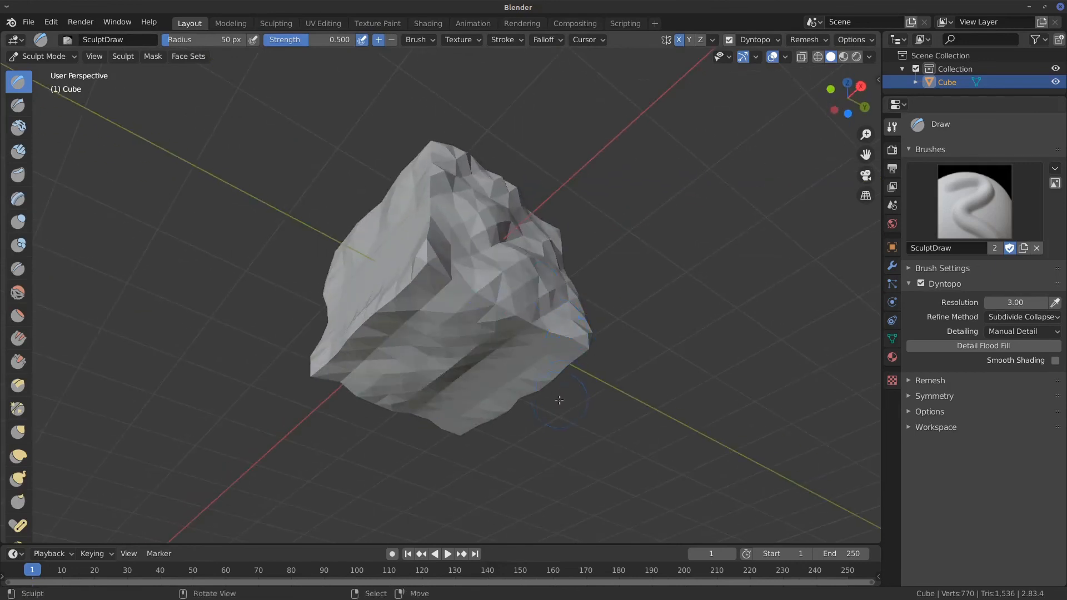
# Set the Dyntopo resolution to 6.00 and apply Detail Flood Fill to the sculpted cube.
pyautogui.click(1014, 302)
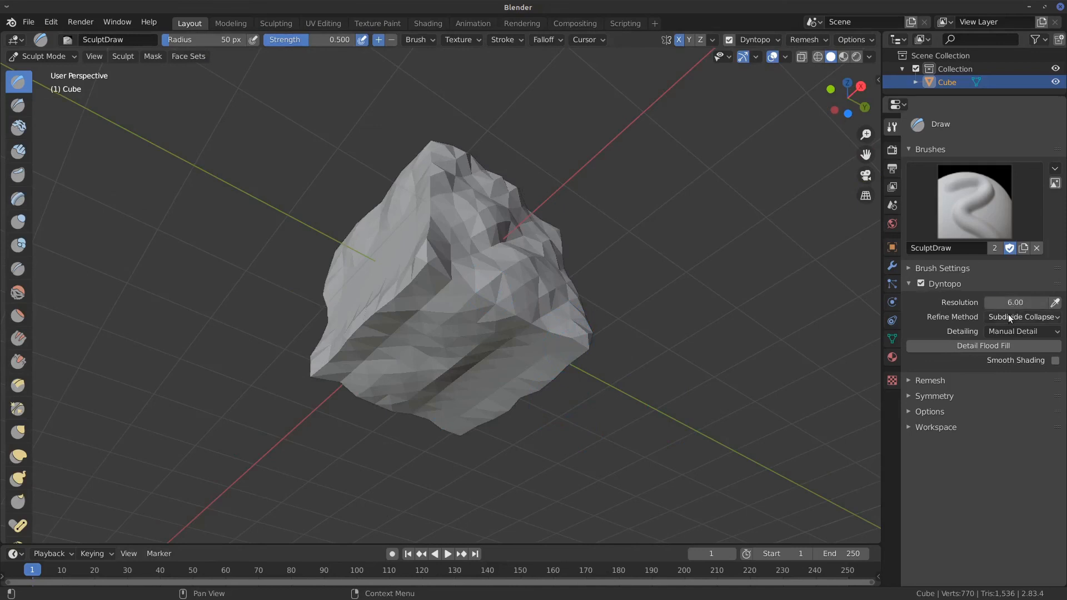
pyautogui.click(978, 345)
# Sculpt curved Draw strokes into two adjacent side faces of the cube.
pyautogui.moveTo(534, 223); pyautogui.dragTo(543, 305, button='middle')
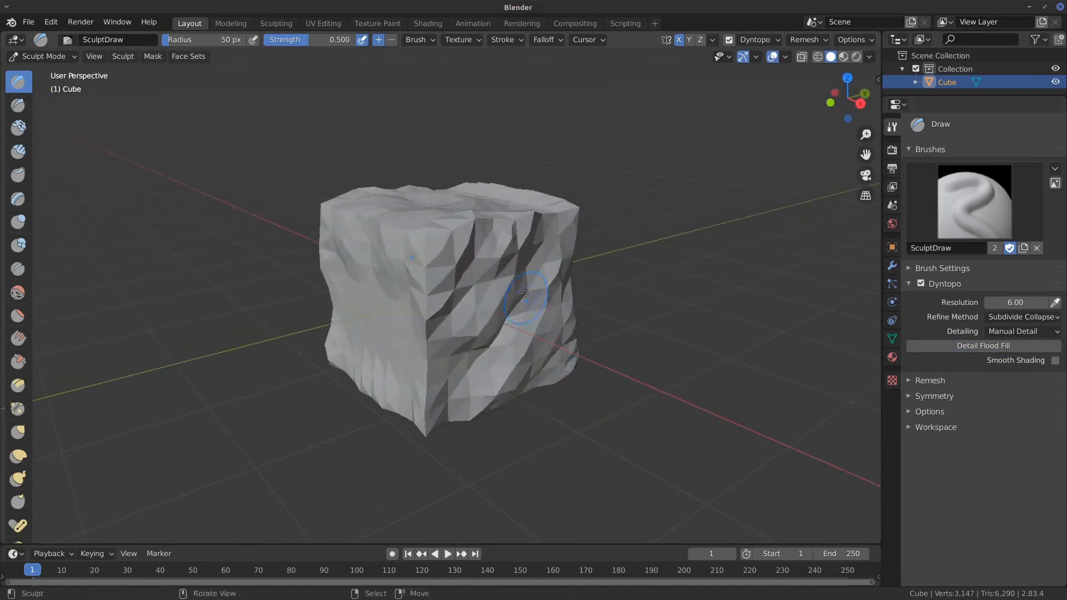
pyautogui.moveTo(467, 328)
pyautogui.mouseDown()
pyautogui.moveTo(520, 280)
pyautogui.moveTo(511, 300)
pyautogui.mouseUp()
pyautogui.moveTo(511, 300); pyautogui.dragTo(575, 285, button='middle')
pyautogui.moveTo(469, 334)
pyautogui.mouseDown()
pyautogui.moveTo(497, 281)
pyautogui.moveTo(475, 356)
pyautogui.mouseUp()
# Inspect the mesh topology in Edit Mode, return to Sculpt Mode and re-enable Dyntopo.
pyautogui.scroll(5, 487, 323)
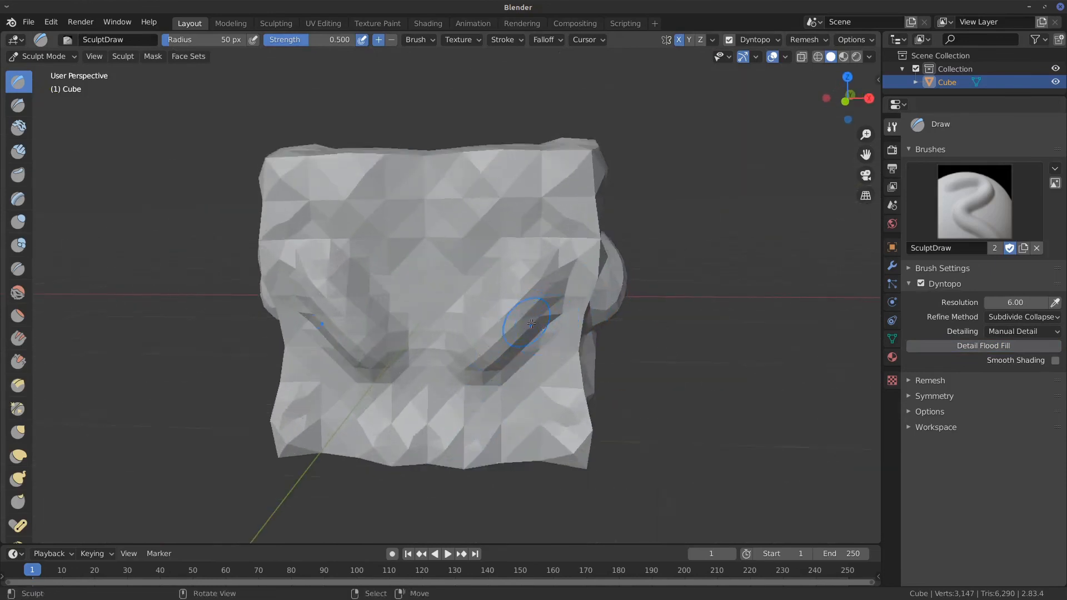
pyautogui.press('Tab')
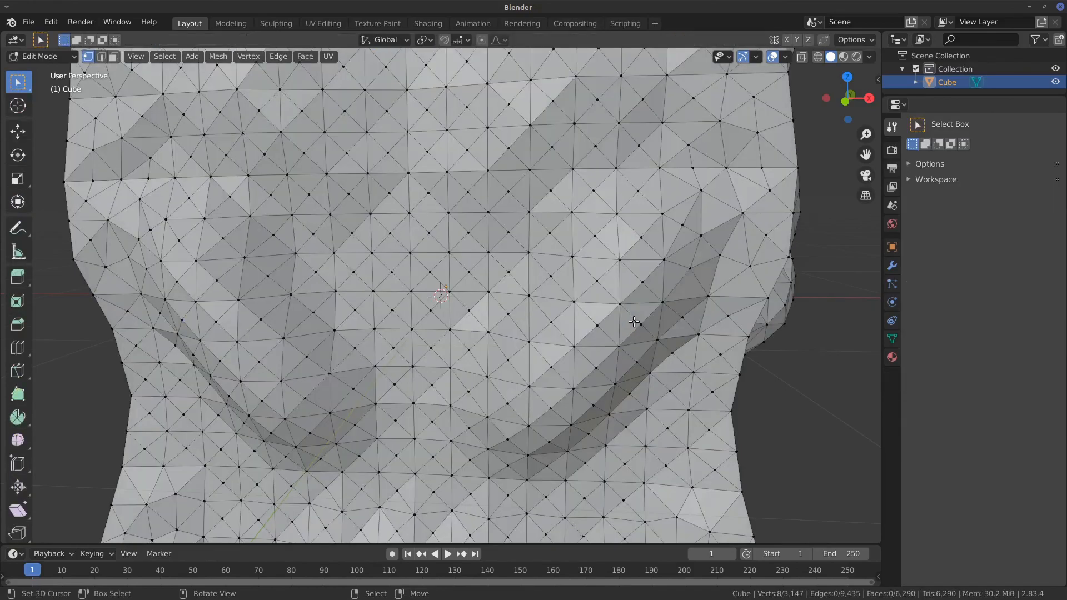
pyautogui.scroll(-5, 648, 344)
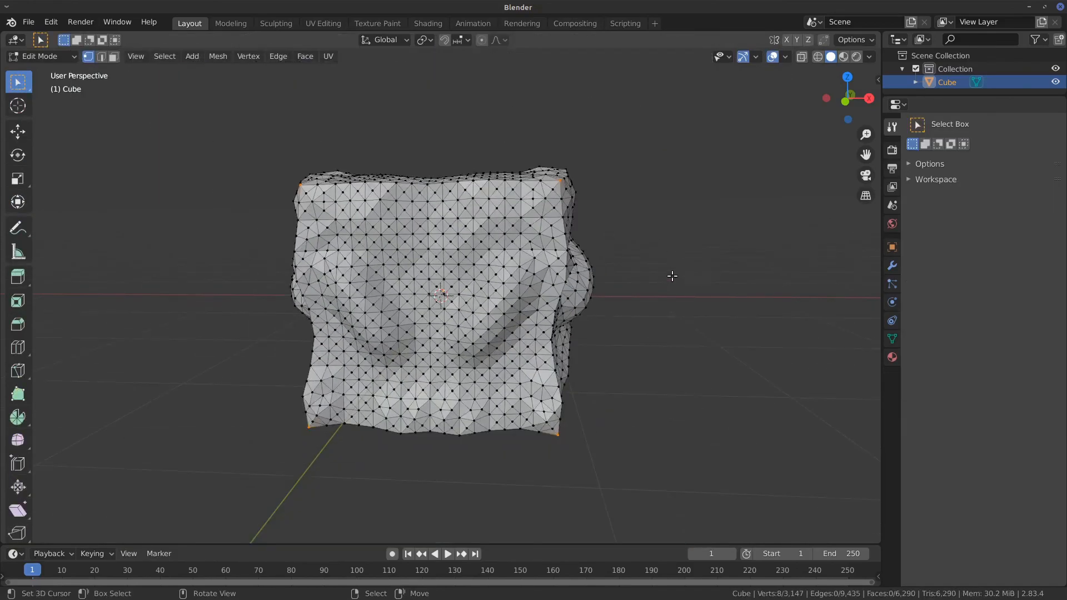
pyautogui.moveTo(673, 276)
pyautogui.mouseDown(button='middle')
pyautogui.moveTo(639, 261)
pyautogui.moveTo(684, 289)
pyautogui.moveTo(665, 312)
pyautogui.moveTo(678, 279)
pyautogui.moveTo(661, 290)
pyautogui.mouseUp(button='middle')
pyautogui.press('Tab')
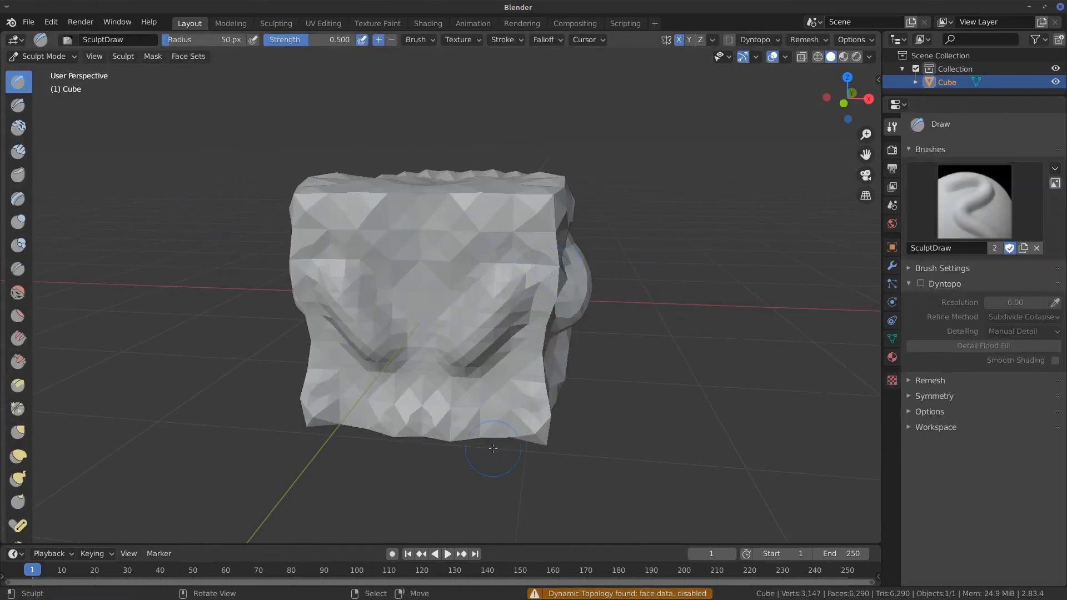
pyautogui.click(922, 284)
pyautogui.click(922, 288)
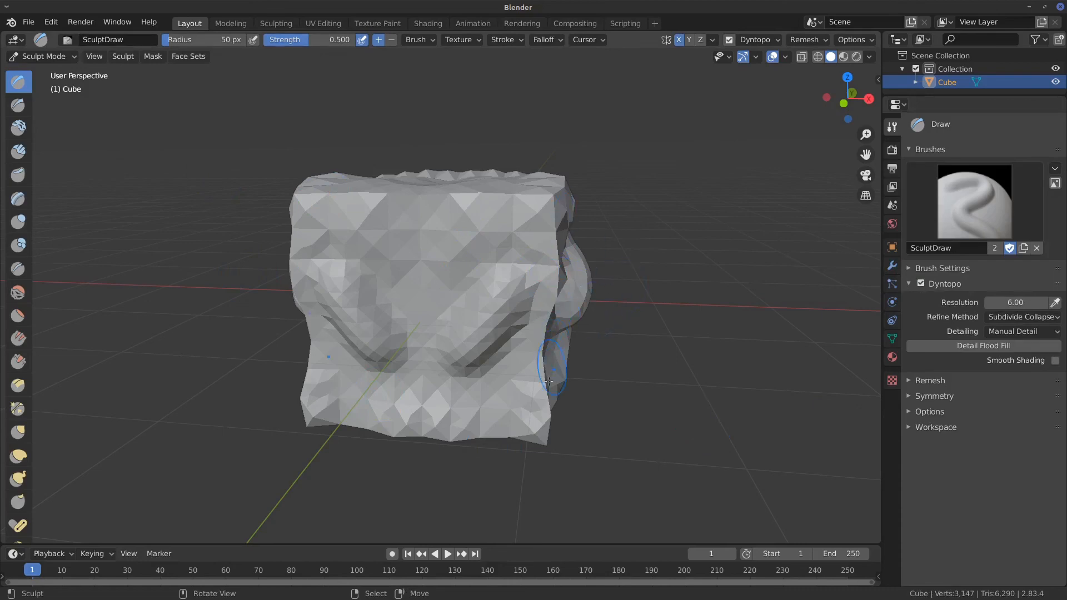
# Sculpt a stroke down the cube's vertical edge and another across its underside.
pyautogui.moveTo(560, 348); pyautogui.dragTo(457, 383, button='middle')
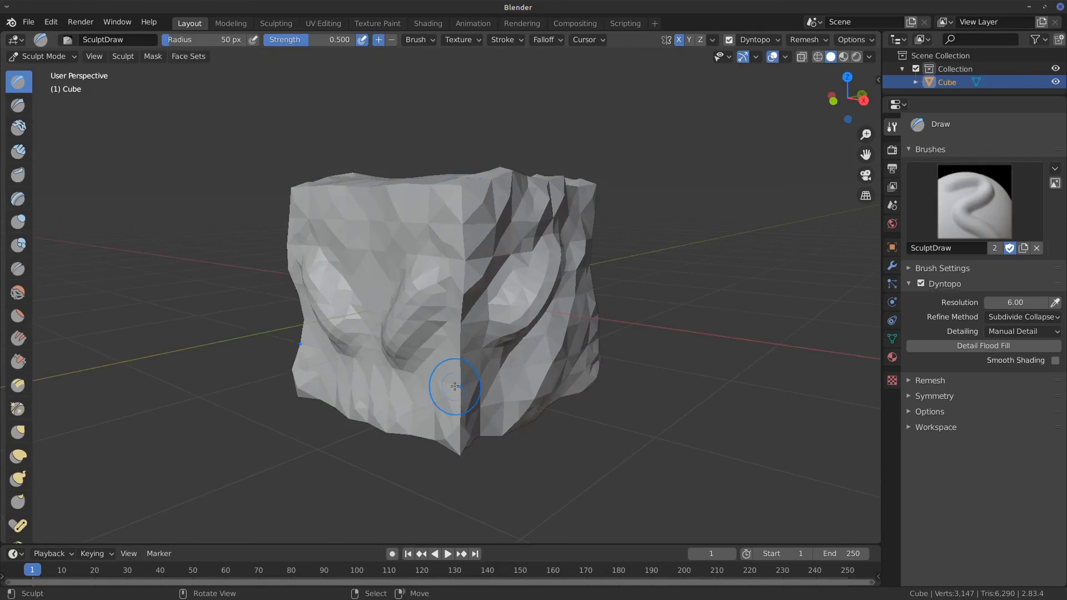
pyautogui.moveTo(522, 294); pyautogui.dragTo(519, 206, button='middle')
pyautogui.moveTo(588, 434); pyautogui.dragTo(571, 375, button='middle')
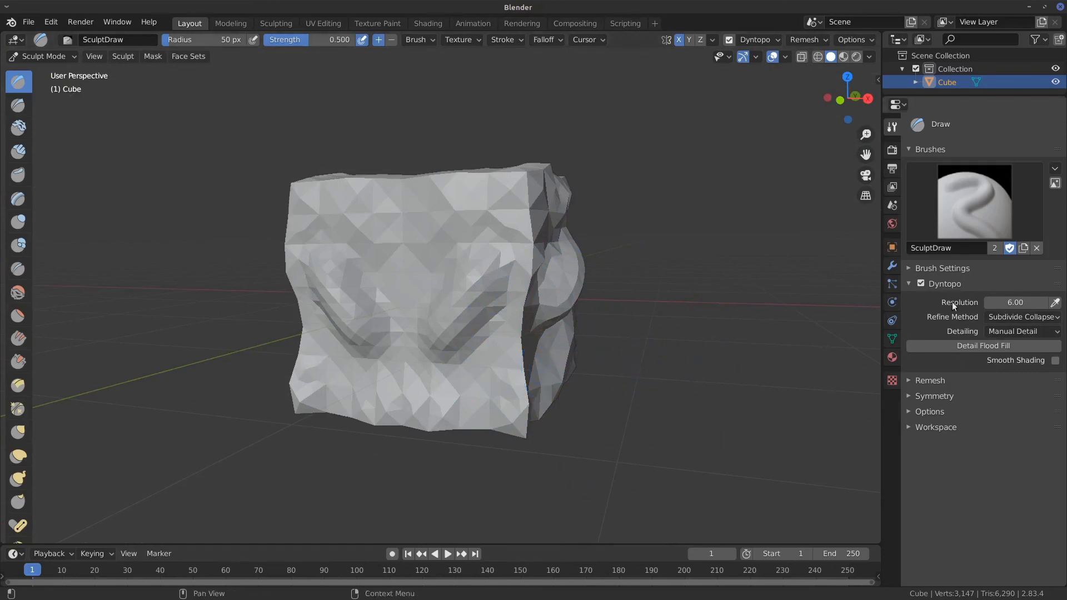
pyautogui.moveTo(530, 214); pyautogui.dragTo(517, 352)
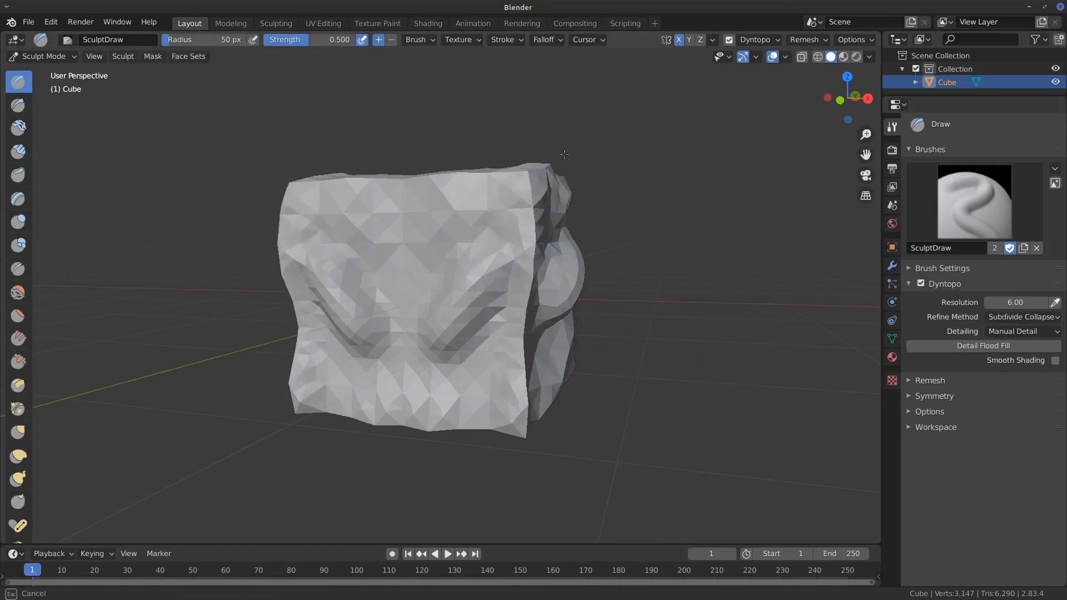
pyautogui.moveTo(518, 351)
pyautogui.mouseDown(button='middle')
pyautogui.moveTo(543, 325)
pyautogui.moveTo(600, 328)
pyautogui.mouseUp(button='middle')
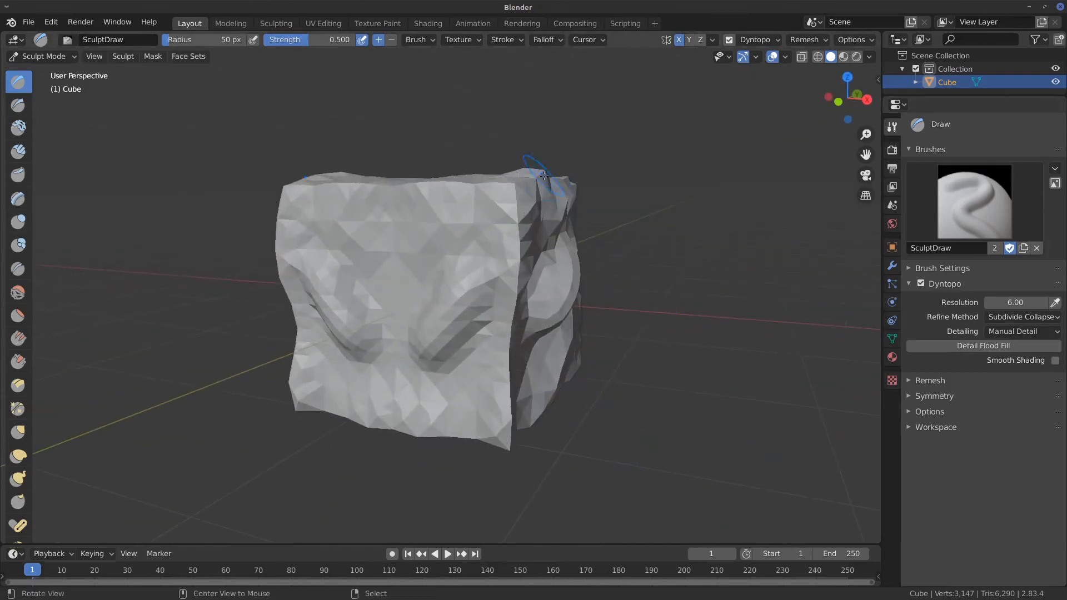
pyautogui.moveTo(543, 176); pyautogui.dragTo(543, 65, button='middle')
pyautogui.moveTo(522, 234)
pyautogui.mouseDown()
pyautogui.moveTo(488, 261)
pyautogui.moveTo(474, 417)
pyautogui.moveTo(508, 400)
pyautogui.moveTo(452, 184)
pyautogui.mouseUp()
# Set the Dyntopo resolution to 30.00 and apply Detail Flood Fill to the mesh.
pyautogui.click(1013, 306)
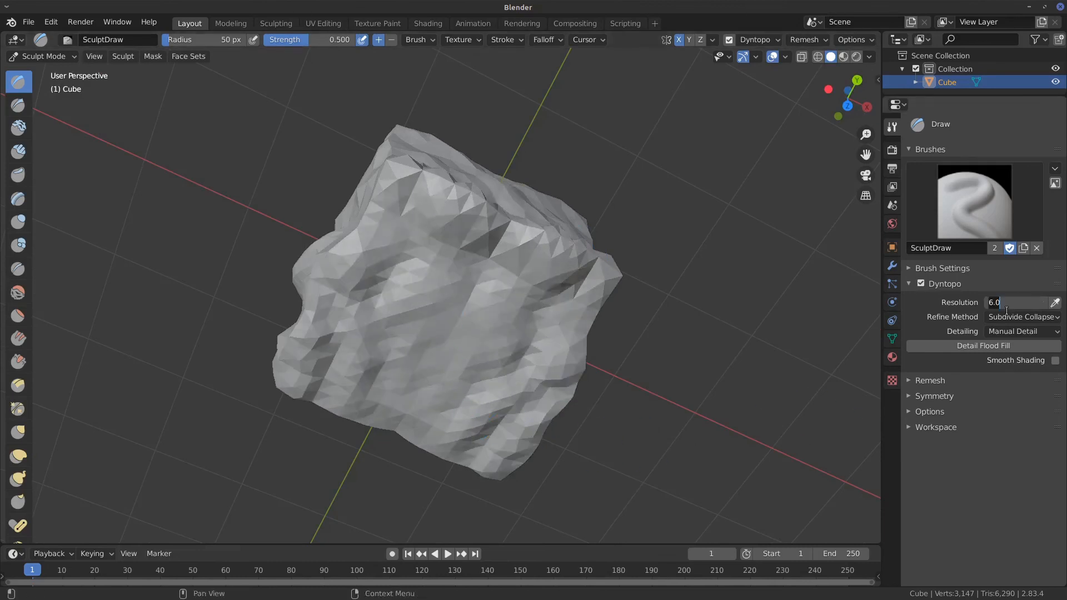
pyautogui.write('12.0')
pyautogui.press('Return')
pyautogui.click(989, 345)
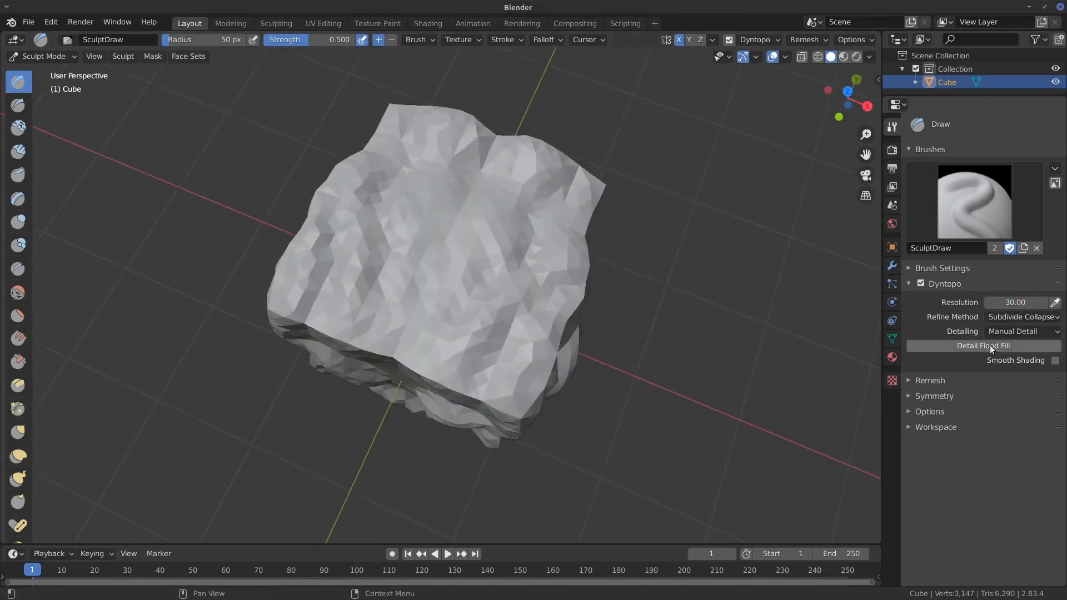
pyautogui.click(990, 346)
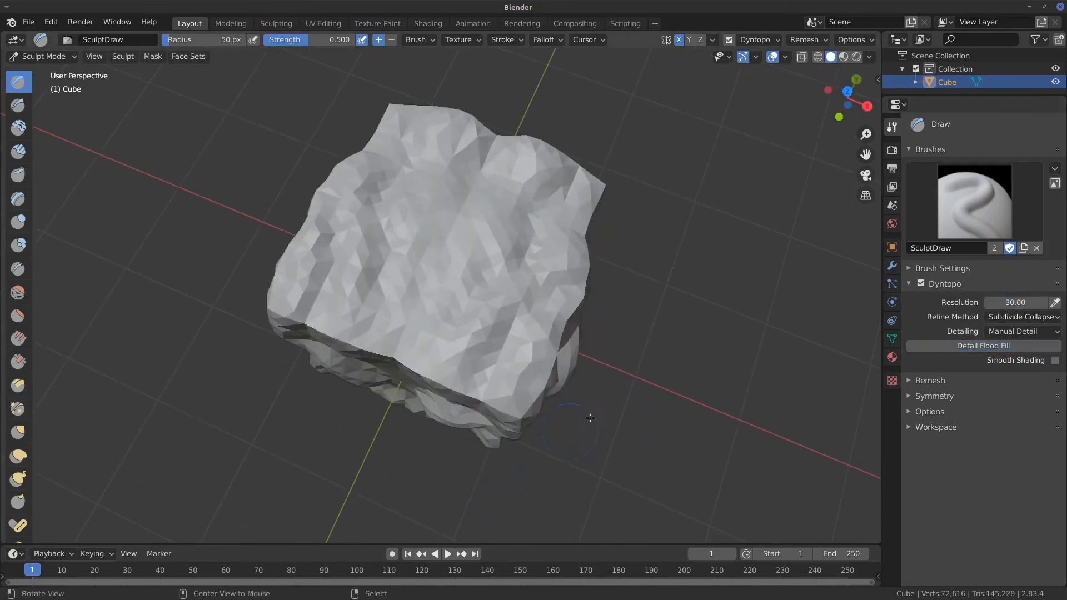
# Sculpt a Draw stroke over the densely subdivided cube.
pyautogui.moveTo(494, 498); pyautogui.dragTo(583, 256, button='middle')
pyautogui.moveTo(504, 321)
pyautogui.mouseDown()
pyautogui.moveTo(453, 311)
pyautogui.moveTo(556, 222)
pyautogui.moveTo(367, 208)
pyautogui.moveTo(400, 214)
pyautogui.mouseUp()
pyautogui.moveTo(400, 214); pyautogui.dragTo(578, 242, button='middle')
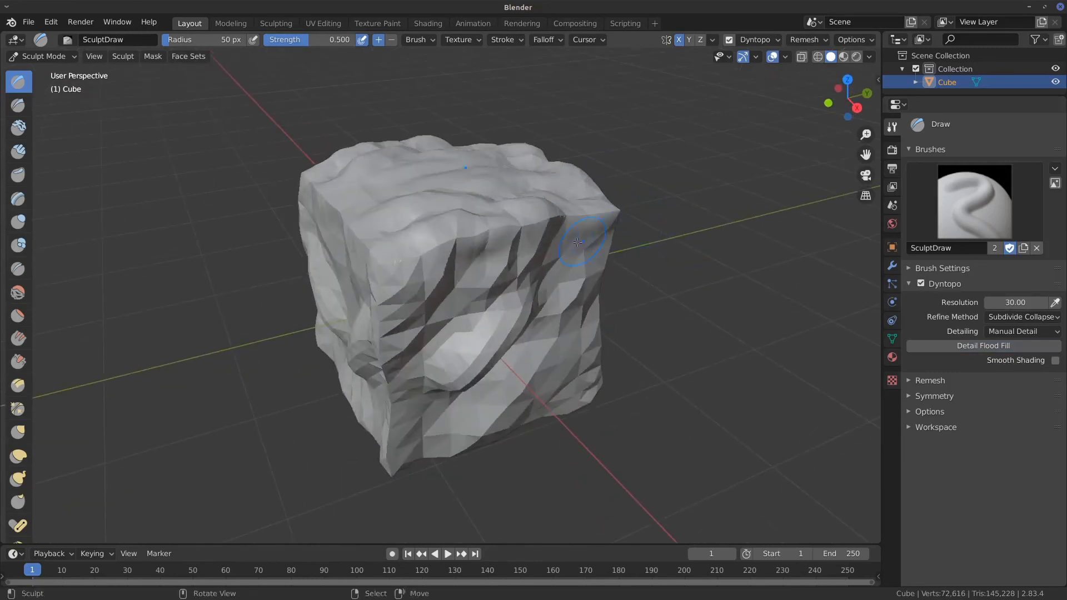
# Inspect the dense mesh in Edit Mode and re-enable Dyntopo in Sculpt Mode, accepting the vertex data warning.
pyautogui.press('Tab')
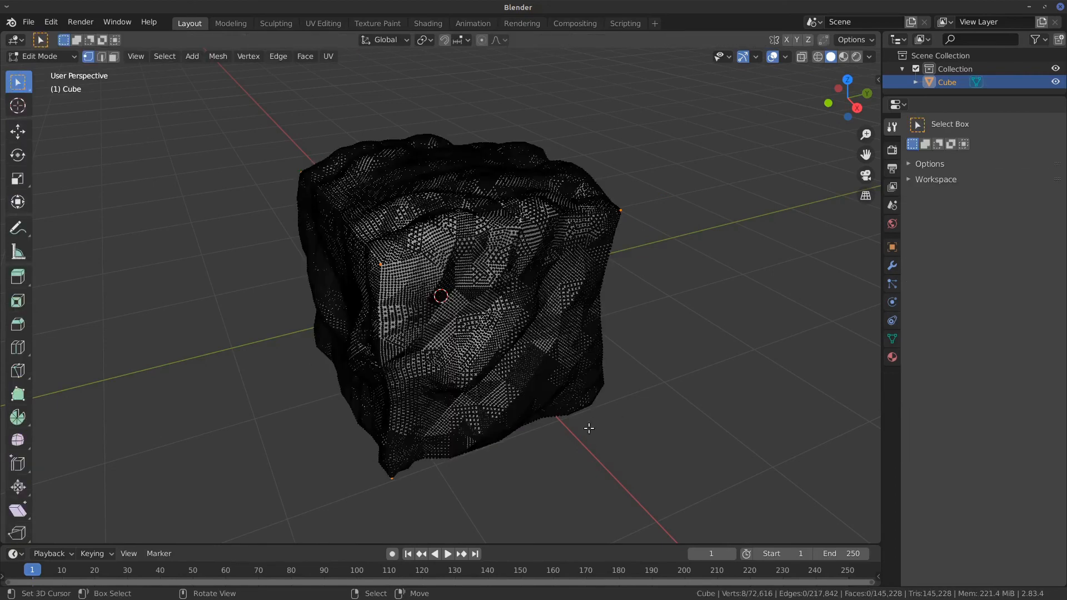
pyautogui.press('Tab')
pyautogui.moveTo(585, 432); pyautogui.dragTo(673, 423, button='middle')
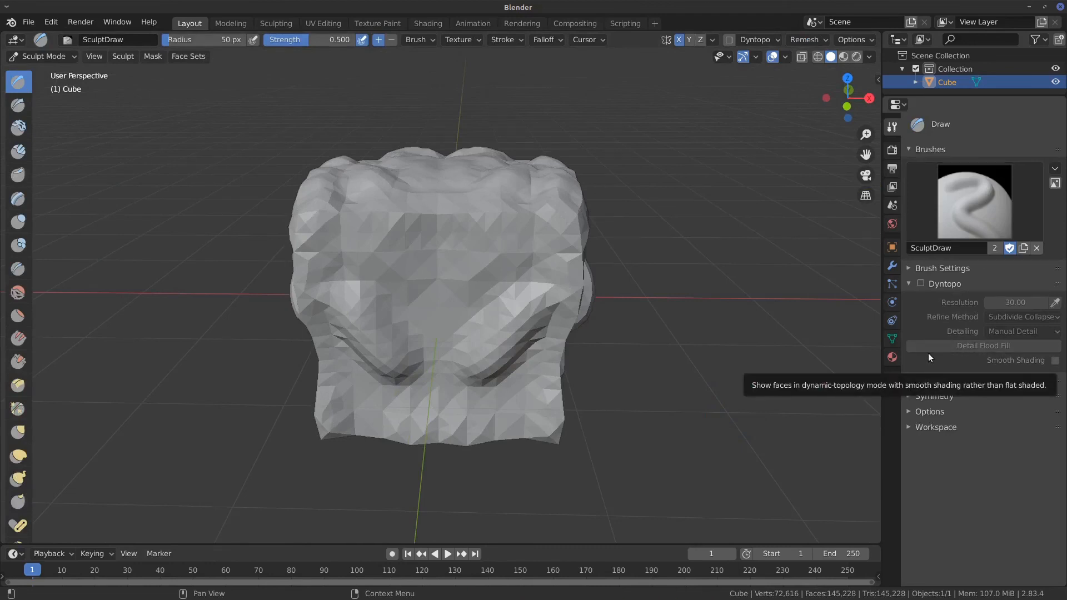
pyautogui.click(920, 283)
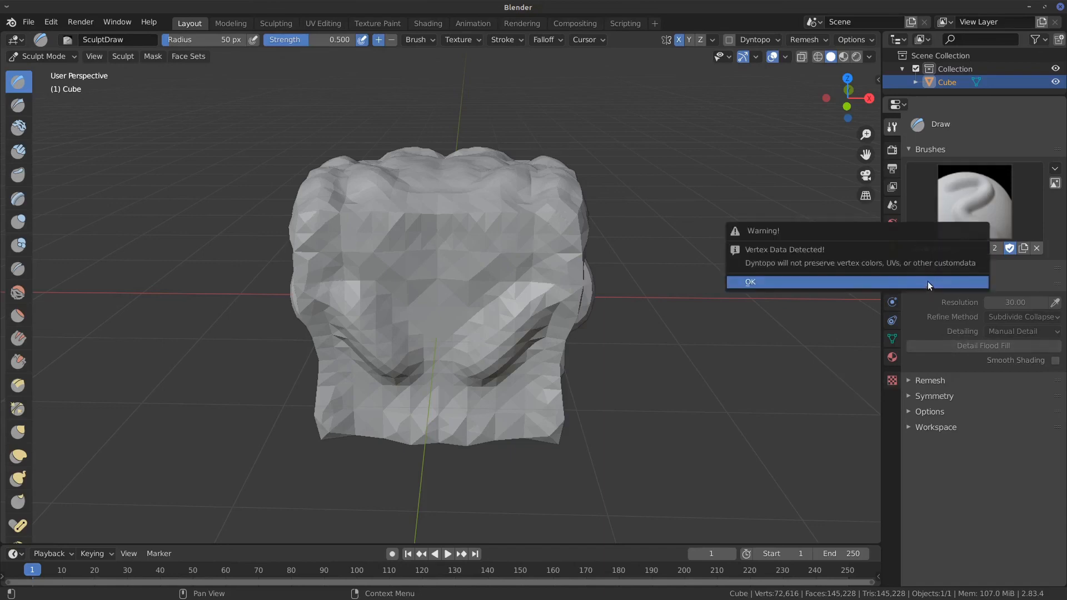
pyautogui.click(928, 281)
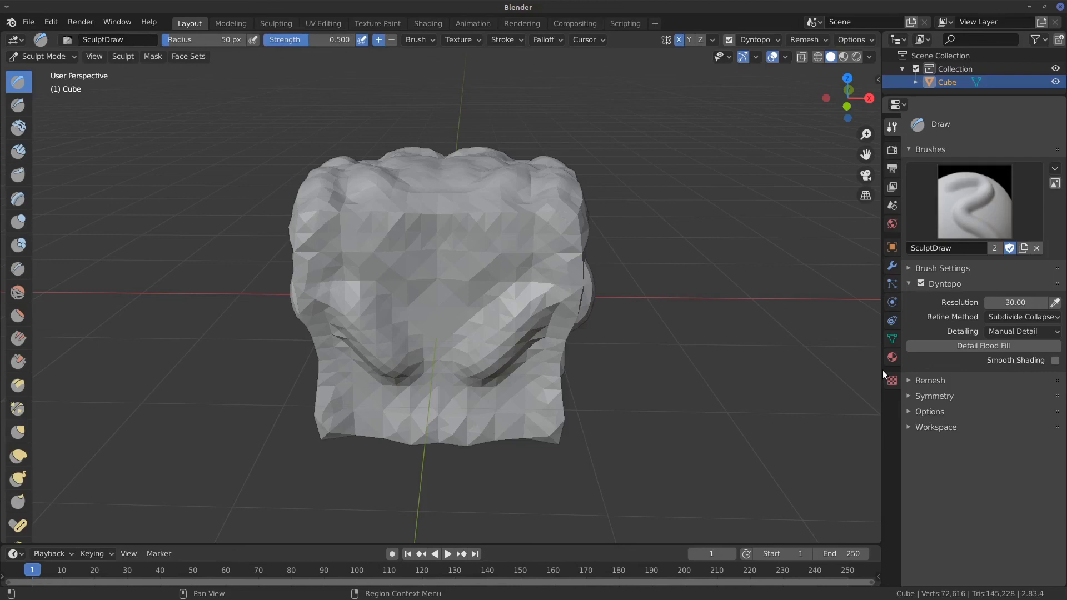
# Show the cube's modifier properties and switch the cube to Object Mode.
pyautogui.click(892, 266)
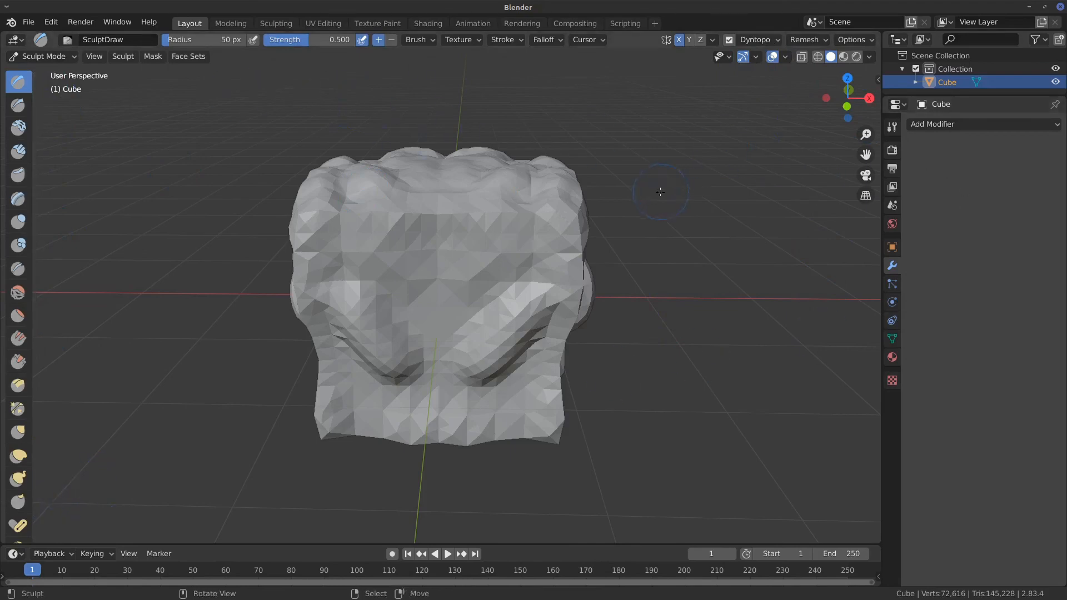
pyautogui.moveTo(668, 215)
pyautogui.mouseDown(button='middle')
pyautogui.moveTo(606, 271)
pyautogui.moveTo(706, 303)
pyautogui.moveTo(656, 269)
pyautogui.moveTo(650, 300)
pyautogui.mouseUp(button='middle')
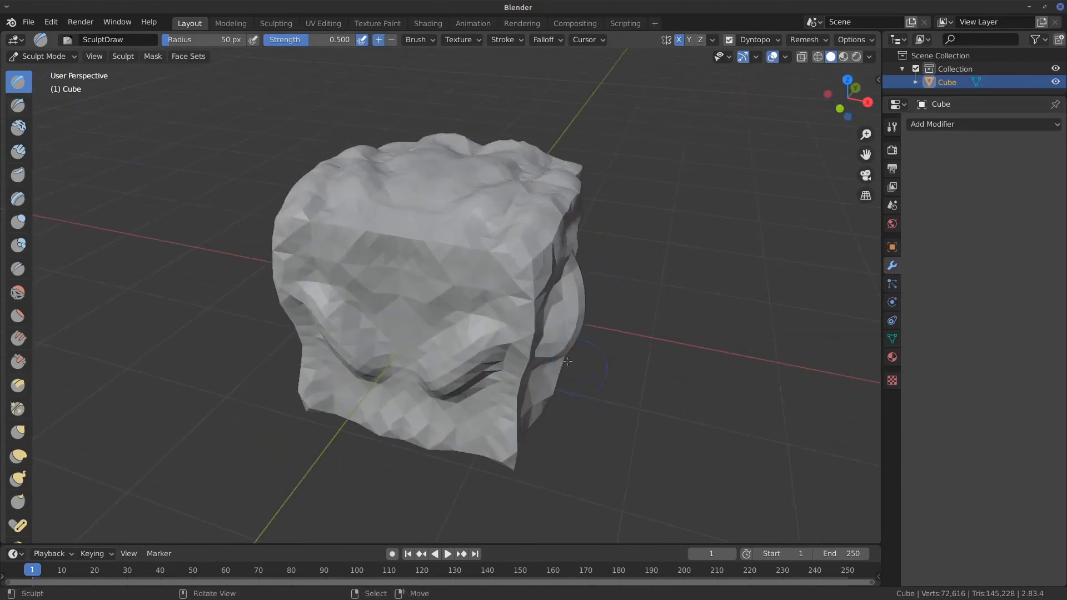
pyautogui.click(45, 56)
pyautogui.click(47, 71)
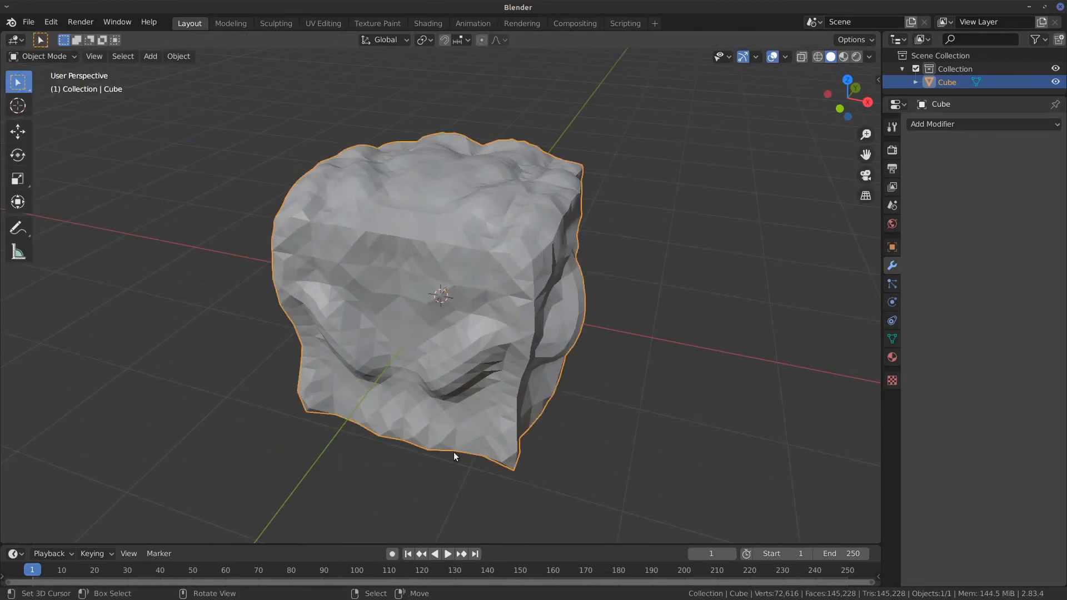
# Start a new file with the default scene, discarding the sculpted cube.
pyautogui.click(43, 22)
pyautogui.click(43, 23)
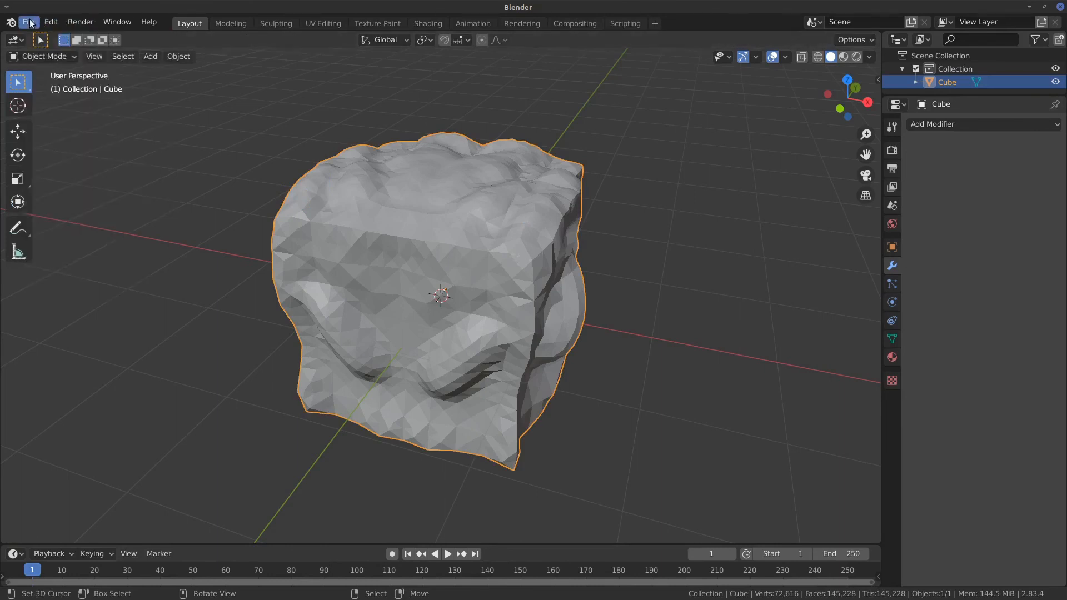
pyautogui.click(29, 23)
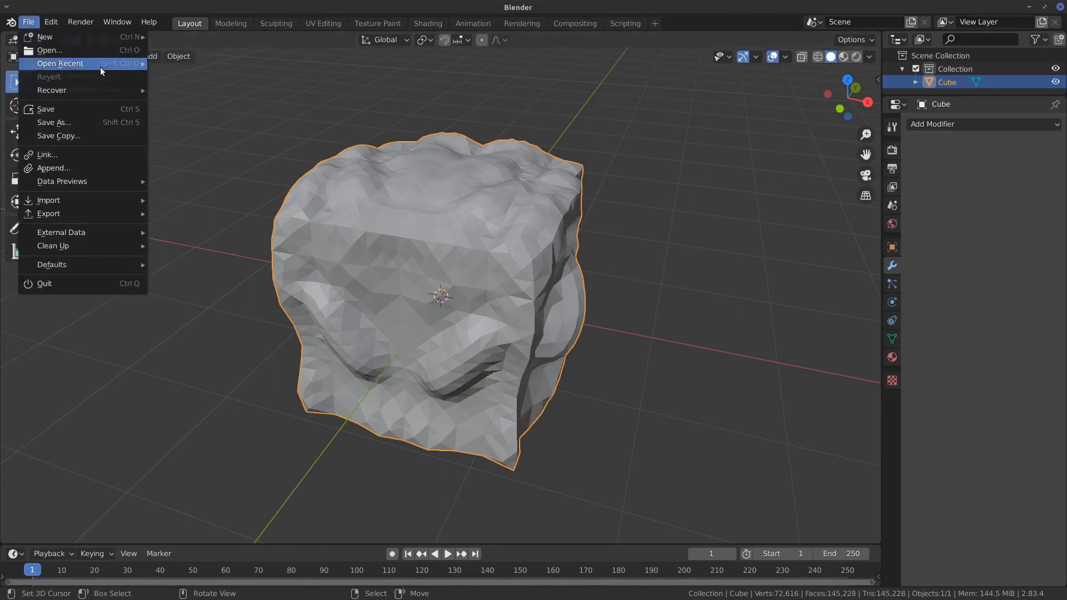
pyautogui.moveTo(92, 35)
pyautogui.click(201, 38)
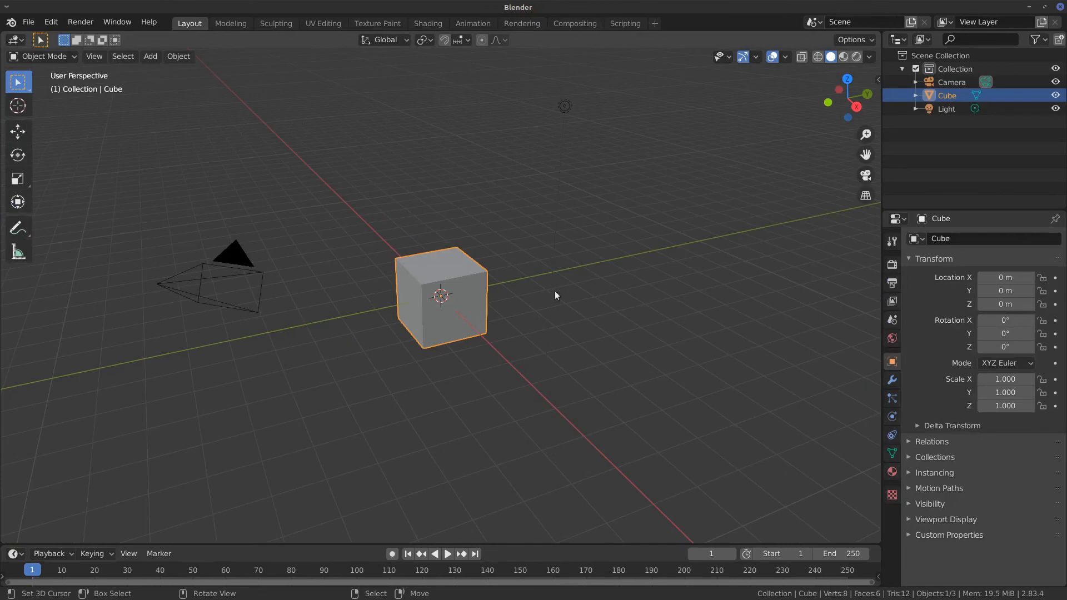
# Delete the camera and the light from the scene and select the default cube.
pyautogui.click(256, 274)
pyautogui.keyDown('shift'); pyautogui.click(567, 108); pyautogui.keyUp('shift')
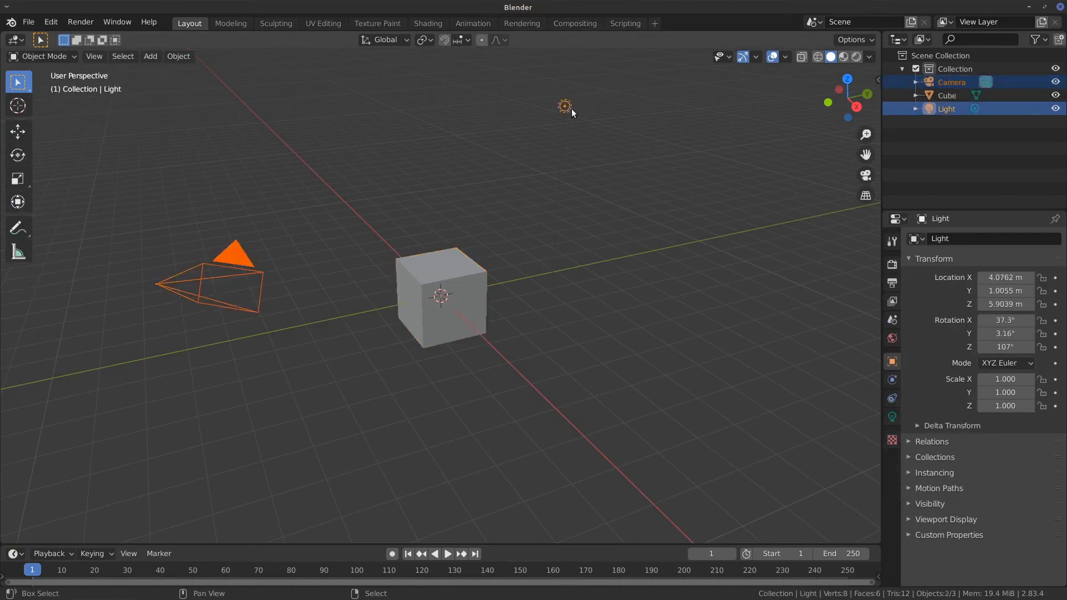
pyautogui.press('x')
pyautogui.click(558, 152)
pyautogui.click(486, 284)
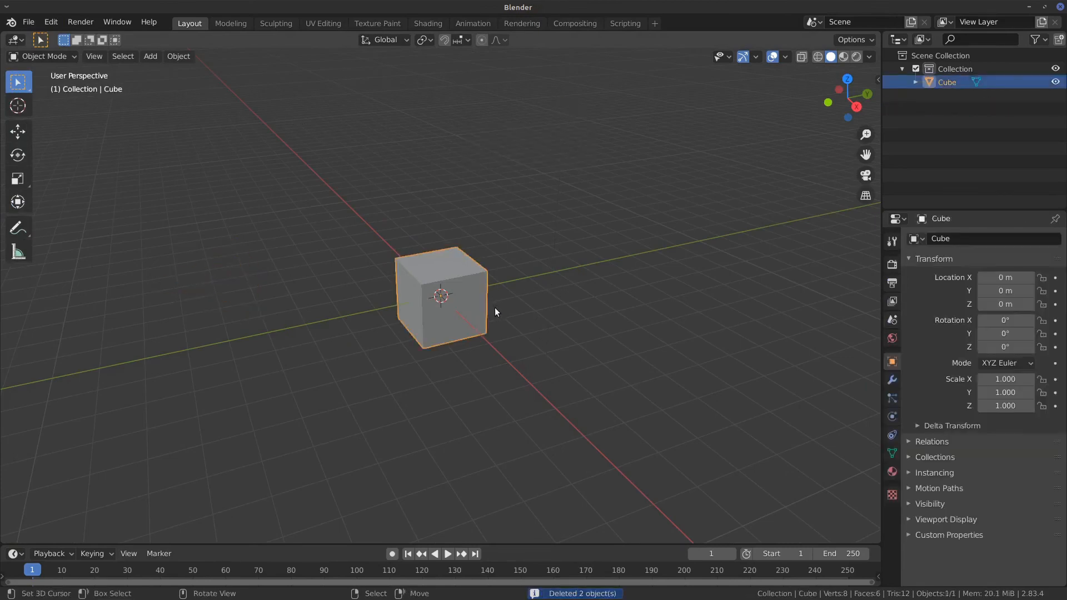
# Switch the cube to Sculpt Mode and show the list of modifiers that can be added to it.
pyautogui.scroll(5, 495, 308)
pyautogui.moveTo(461, 242); pyautogui.dragTo(510, 297, button='middle')
pyautogui.click(65, 58)
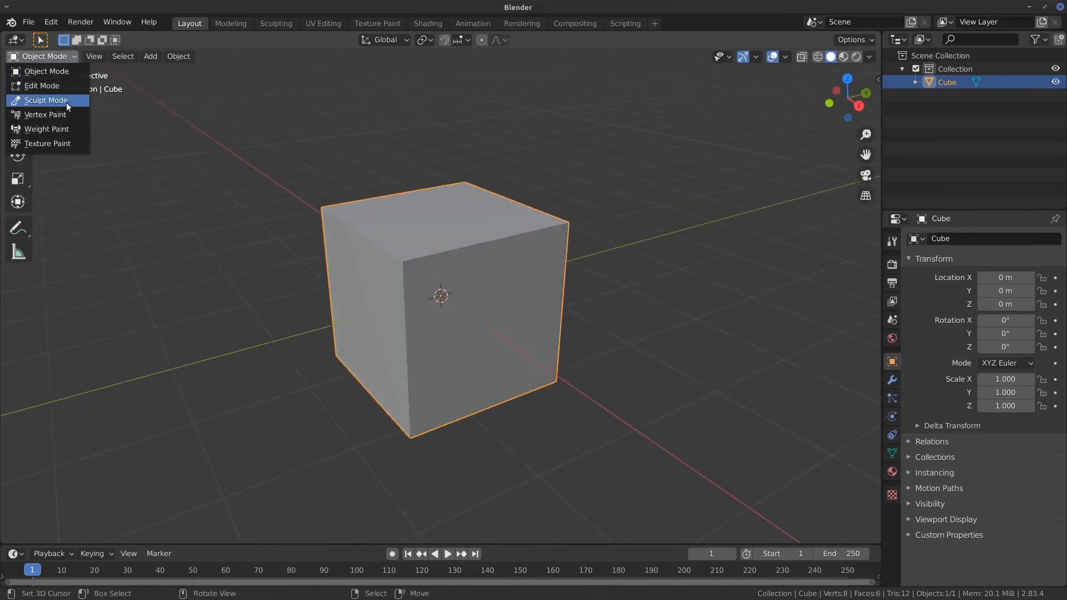
pyautogui.click(67, 105)
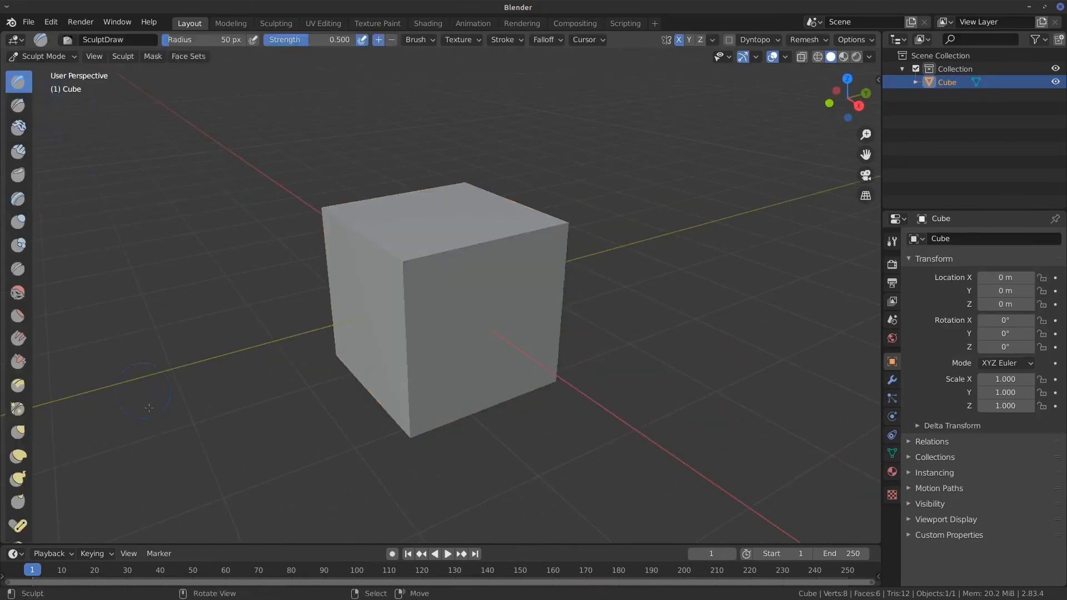
pyautogui.click(892, 380)
pyautogui.click(935, 238)
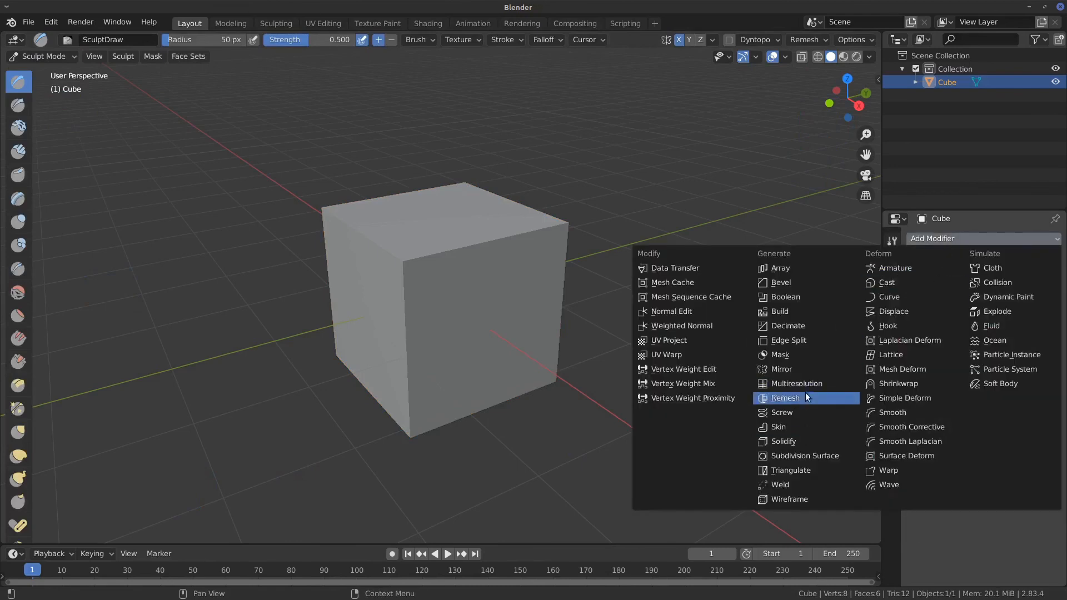
# Enable Dyntopo and sculpt the first Draw strokes across the cube's upper edges and side faces.
pyautogui.click(729, 40)
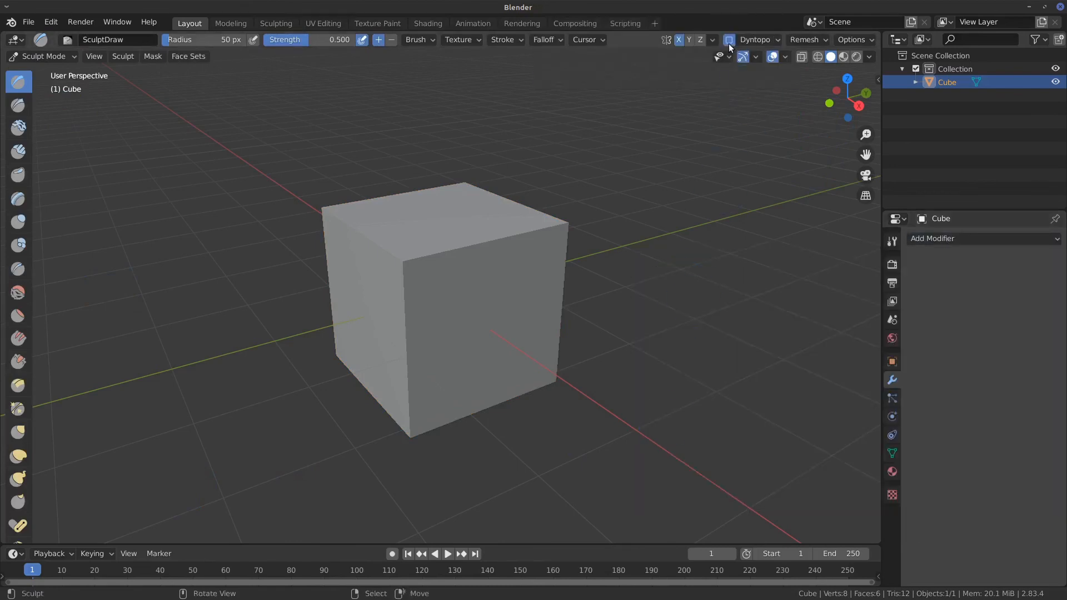
pyautogui.click(729, 41)
pyautogui.click(722, 78)
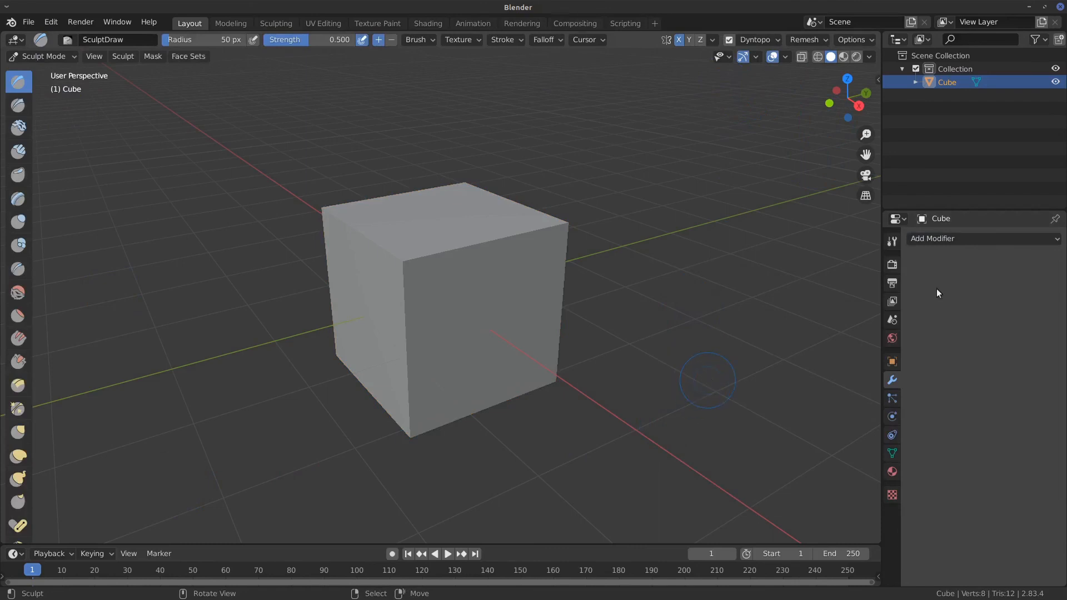
pyautogui.moveTo(445, 246)
pyautogui.mouseDown()
pyautogui.moveTo(505, 245)
pyautogui.moveTo(494, 350)
pyautogui.moveTo(455, 414)
pyautogui.mouseUp()
pyautogui.moveTo(475, 277); pyautogui.dragTo(417, 328)
# Build up the cube's corners and side faces with Clay brush strokes from several angles.
pyautogui.click(18, 128)
pyautogui.moveTo(476, 242)
pyautogui.mouseDown()
pyautogui.moveTo(413, 291)
pyautogui.moveTo(408, 255)
pyautogui.moveTo(439, 261)
pyautogui.moveTo(556, 236)
pyautogui.mouseUp()
pyautogui.moveTo(589, 280); pyautogui.dragTo(523, 276, button='middle')
pyautogui.moveTo(539, 255)
pyautogui.mouseDown()
pyautogui.moveTo(491, 300)
pyautogui.moveTo(508, 317)
pyautogui.mouseUp()
pyautogui.moveTo(535, 316); pyautogui.dragTo(532, 298, button='middle')
pyautogui.moveTo(499, 261); pyautogui.dragTo(492, 389)
pyautogui.moveTo(491, 389)
pyautogui.mouseDown(button='middle')
pyautogui.moveTo(547, 361)
pyautogui.moveTo(522, 288)
pyautogui.moveTo(503, 350)
pyautogui.mouseUp(button='middle')
pyautogui.moveTo(482, 312); pyautogui.dragTo(468, 390)
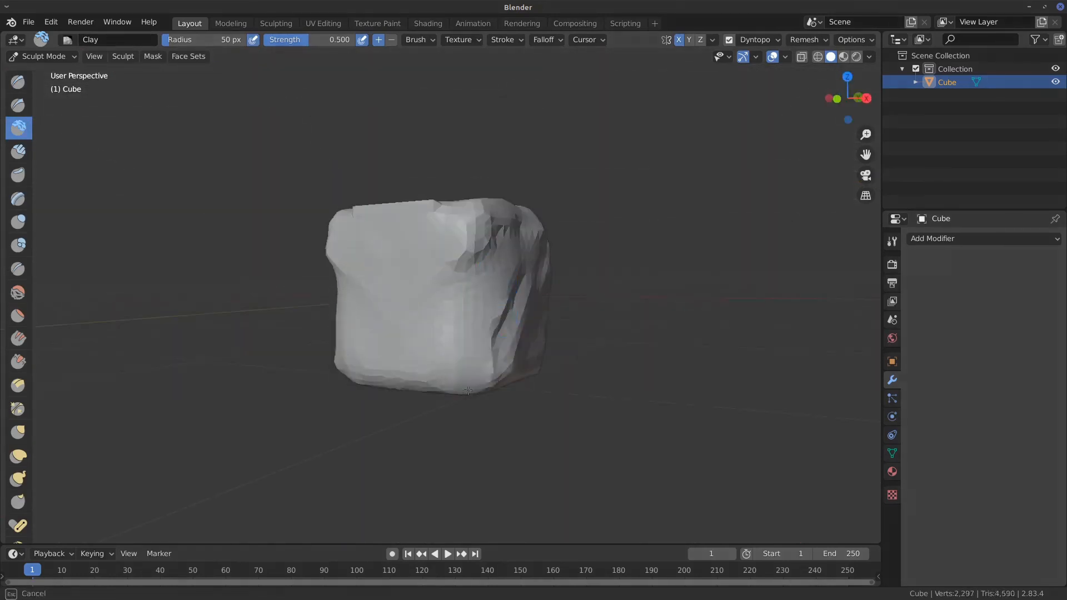
# Round the block into a rough head shape, wide above and narrower below, with more Clay strokes.
pyautogui.moveTo(468, 390); pyautogui.dragTo(451, 383, button='middle')
pyautogui.moveTo(451, 244); pyautogui.dragTo(489, 356)
pyautogui.moveTo(489, 356)
pyautogui.mouseDown(button='middle')
pyautogui.moveTo(464, 339)
pyautogui.moveTo(514, 389)
pyautogui.mouseUp(button='middle')
pyautogui.moveTo(422, 295); pyautogui.dragTo(503, 322)
pyautogui.moveTo(503, 380)
pyautogui.mouseDown(button='middle')
pyautogui.moveTo(506, 299)
pyautogui.moveTo(543, 302)
pyautogui.mouseUp(button='middle')
pyautogui.moveTo(461, 300); pyautogui.dragTo(500, 367)
pyautogui.moveTo(548, 345)
pyautogui.mouseDown(button='middle')
pyautogui.moveTo(503, 333)
pyautogui.moveTo(495, 304)
pyautogui.mouseUp(button='middle')
pyautogui.scroll(2, 494, 305)
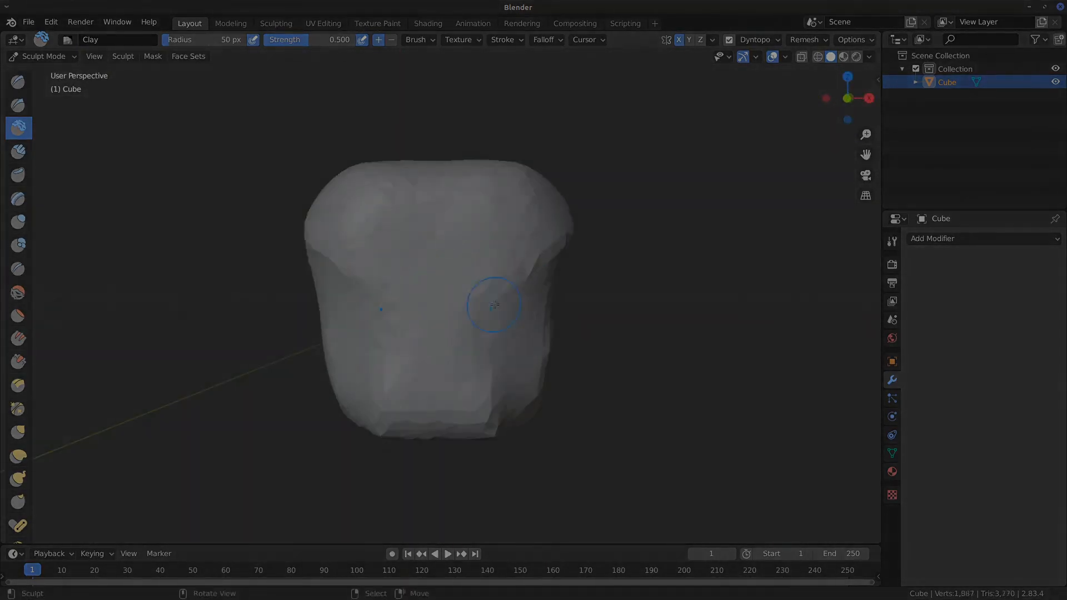
pyautogui.moveTo(494, 304)
pyautogui.mouseDown()
pyautogui.moveTo(444, 268)
pyautogui.moveTo(537, 369)
pyautogui.moveTo(522, 245)
pyautogui.moveTo(461, 177)
pyautogui.mouseUp()
# Carve the eye sockets with inverted Inflate/Deflate strokes and cut a mouth line below them with the Crease brush.
pyautogui.click(19, 221)
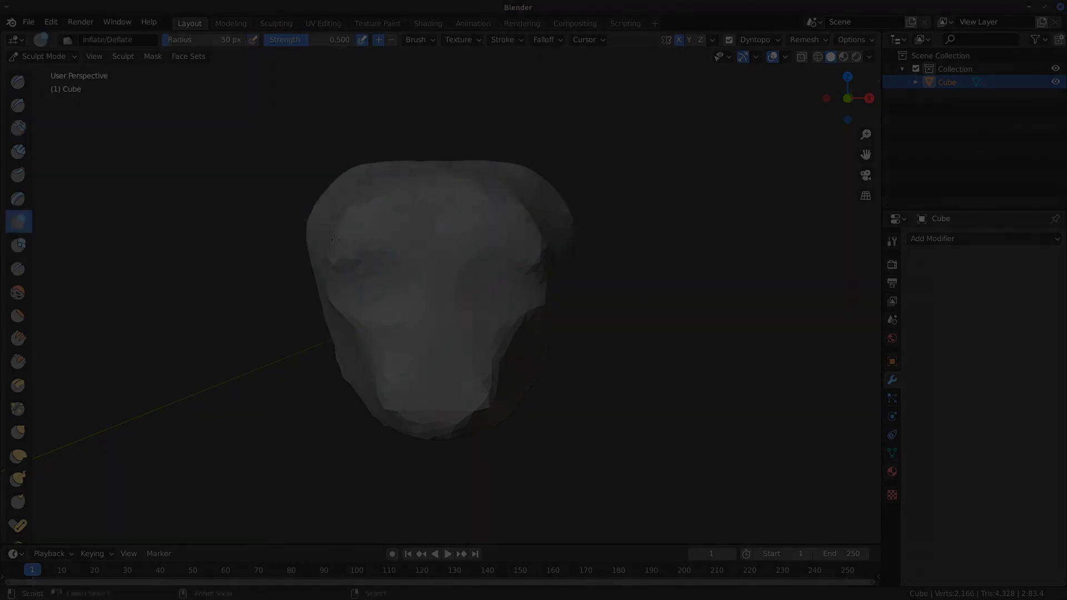
pyautogui.keyDown('ctrl'); pyautogui.moveTo(383, 267); pyautogui.dragTo(389, 311); pyautogui.keyUp('ctrl')
pyautogui.click(19, 151)
pyautogui.click(18, 198)
pyautogui.click(18, 268)
pyautogui.moveTo(389, 364); pyautogui.dragTo(445, 370)
# Pull in the sides and the back of the head with the Grab brush to form a skull outline.
pyautogui.click(18, 432)
pyautogui.moveTo(327, 194); pyautogui.dragTo(372, 205)
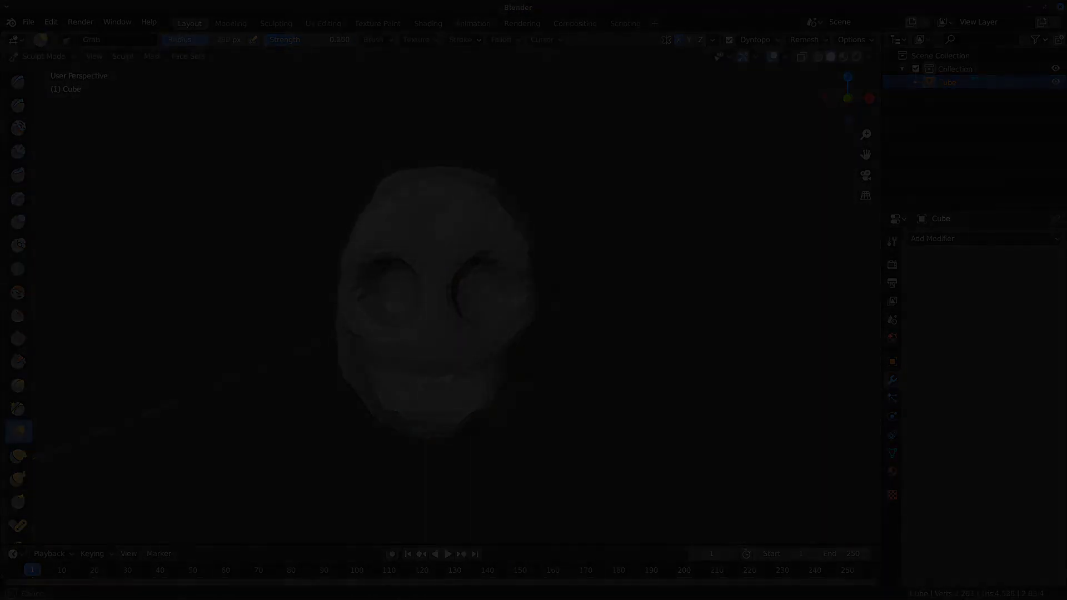
pyautogui.keyDown('alt'); pyautogui.moveTo(500, 300); pyautogui.dragTo(389, 300, button='middle'); pyautogui.keyUp('alt')
pyautogui.moveTo(500, 222); pyautogui.dragTo(466, 239)
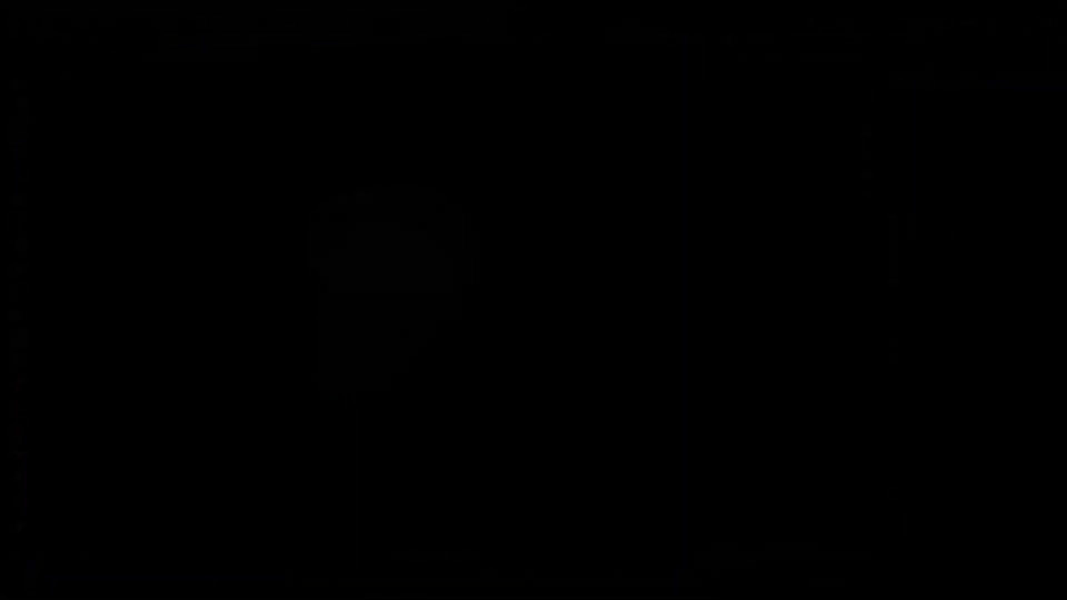